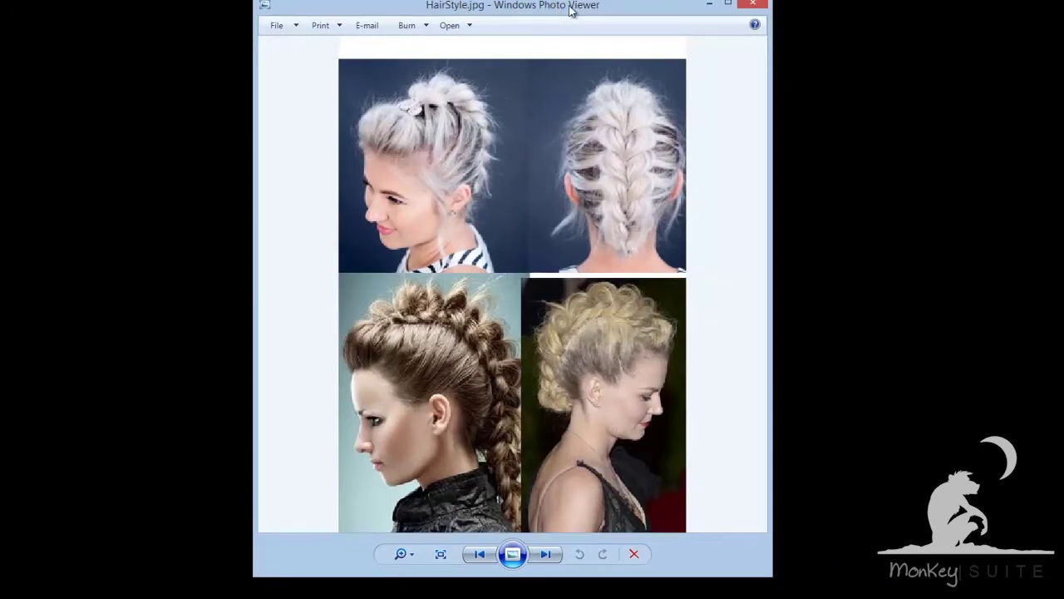
{"action": "mouse_move", "coordinate": [571, 10]}
{"action": "left_mouse_down"}
{"action": "mouse_move", "coordinate": [591, 9]}
{"action": "mouse_move", "coordinate": [565, 8]}
{"action": "left_mouse_up"}
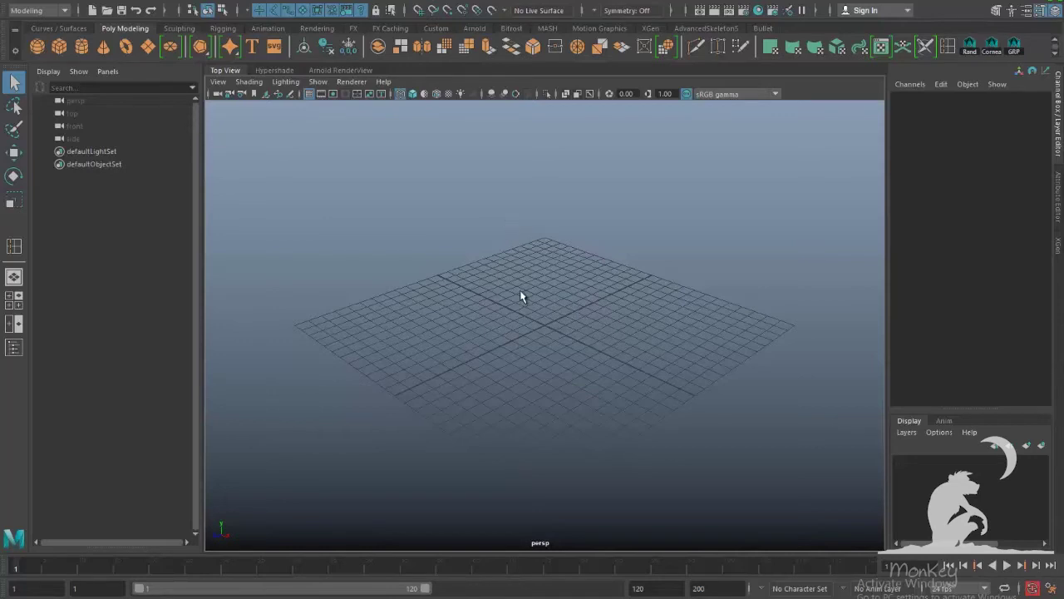
Step: Create a polygon plane at the origin and hide the viewport grid
{"action": "left_click", "coordinate": [148, 47]}
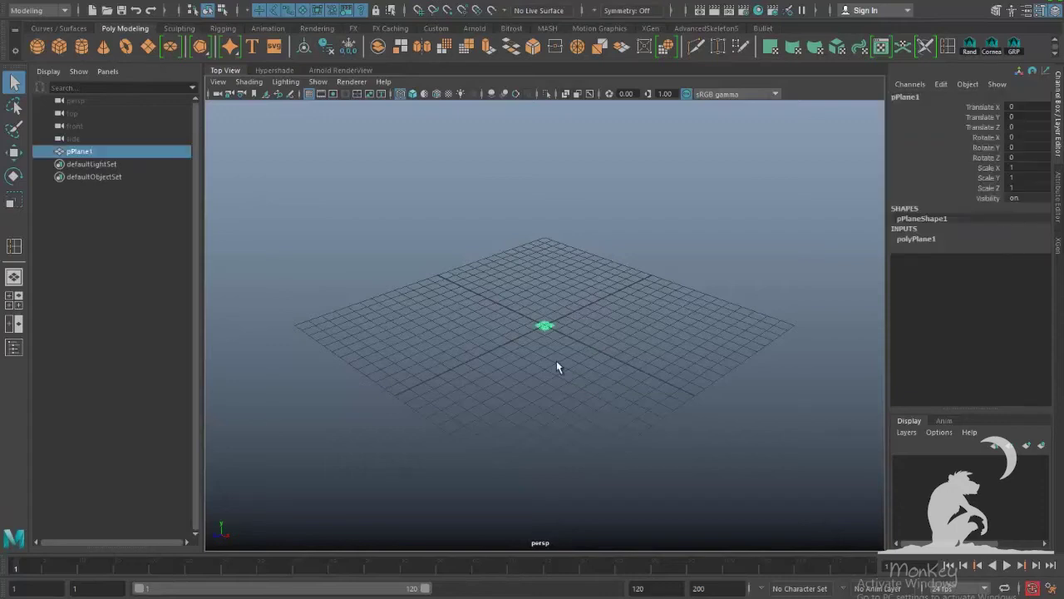
{"action": "scroll", "coordinate": [554, 380], "scroll_direction": "up", "scroll_amount": 5}
{"action": "left_click_drag", "start_coordinate": [788, 399], "coordinate": [689, 335], "text": "alt"}
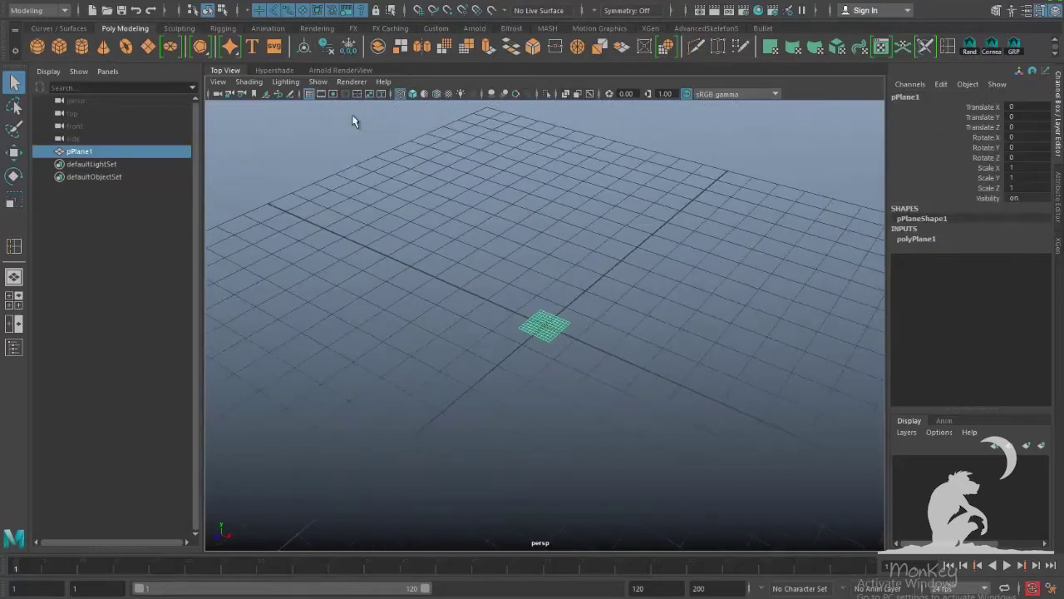
{"action": "left_click", "coordinate": [310, 93]}
{"action": "left_click_drag", "start_coordinate": [558, 355], "coordinate": [592, 356], "text": "alt"}
Step: Set the plane's width and height subdivisions to 2 and delete its construction history
{"action": "left_click", "coordinate": [916, 238]}
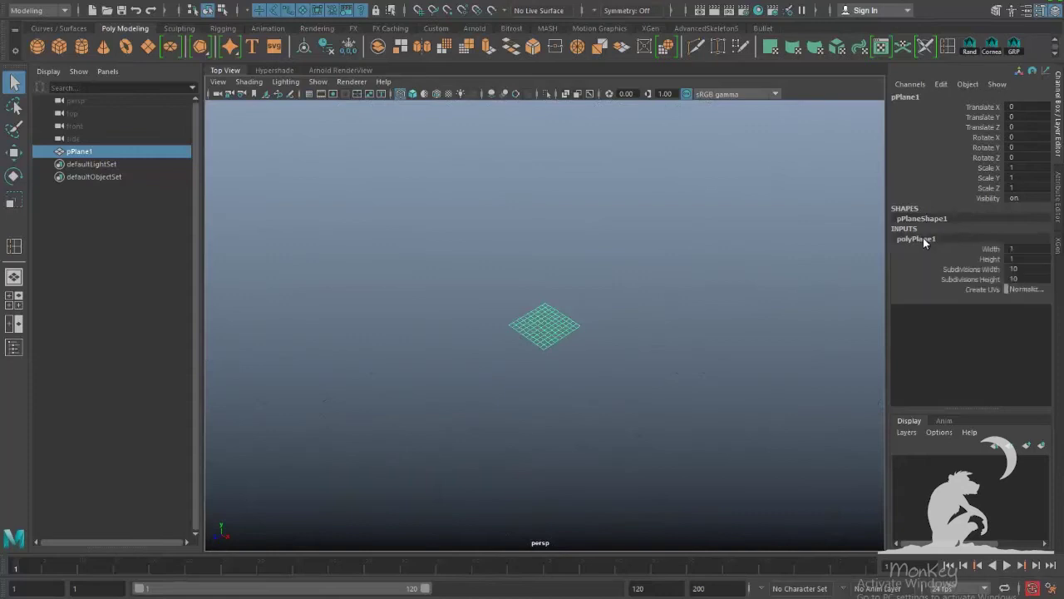
{"action": "left_click", "coordinate": [1020, 270]}
{"action": "left_click", "coordinate": [1021, 279], "text": "shift"}
{"action": "type", "text": "2"}
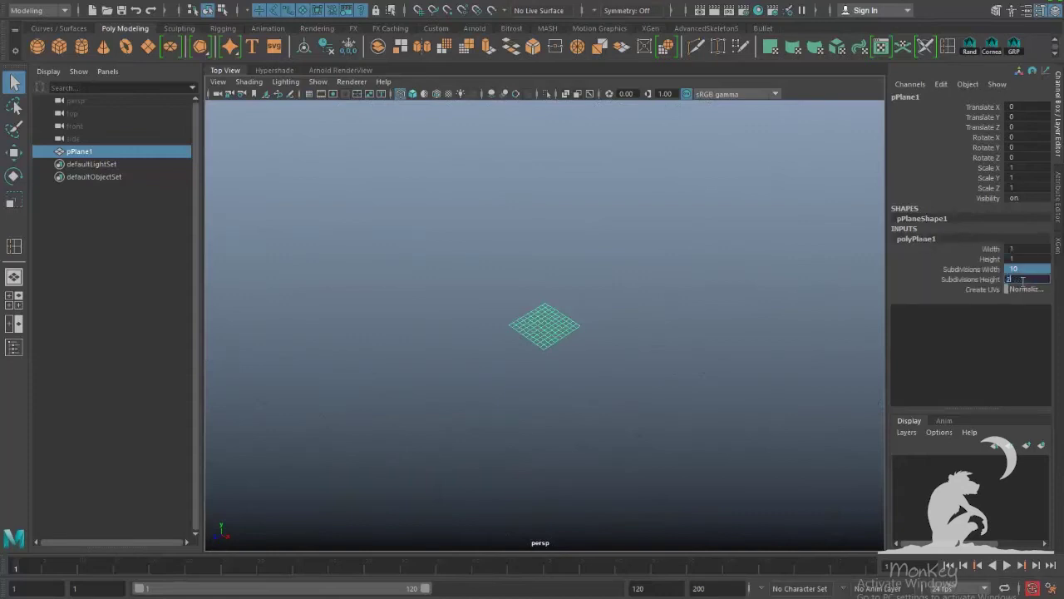
{"action": "key", "text": "Return"}
{"action": "left_click_drag", "start_coordinate": [580, 374], "coordinate": [616, 328], "text": "alt"}
{"action": "key", "text": "alt+shift+d"}
Step: Snap the plane's pivot to the middle vertex of its edge on the positive Z side
{"action": "left_click_drag", "start_coordinate": [633, 380], "coordinate": [682, 361], "text": "alt"}
{"action": "key", "text": "w"}
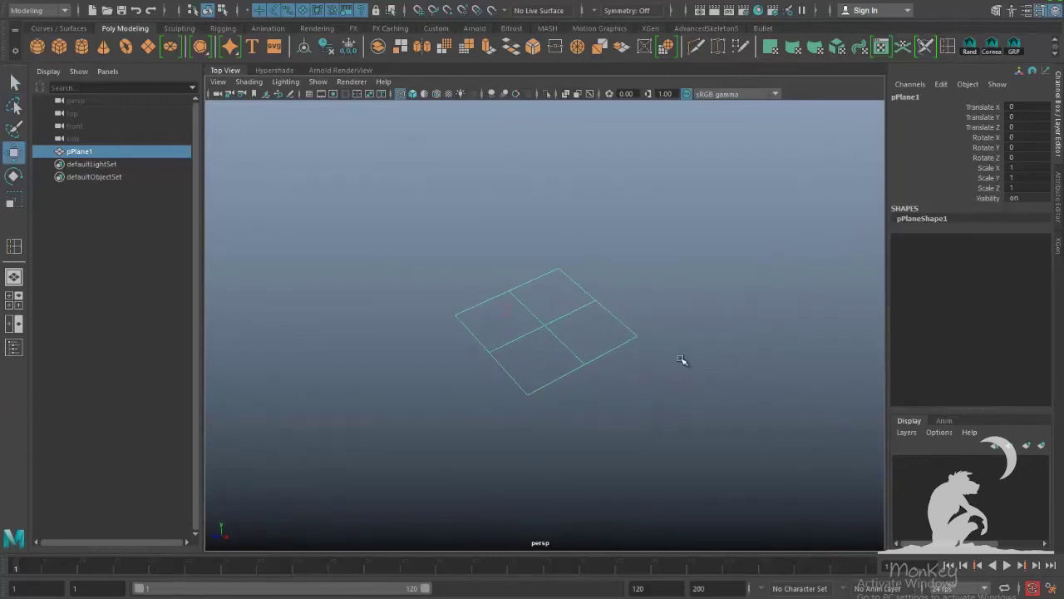
{"action": "key", "text": "v"}
{"action": "middle_click_drag", "start_coordinate": [433, 385], "coordinate": [483, 373]}
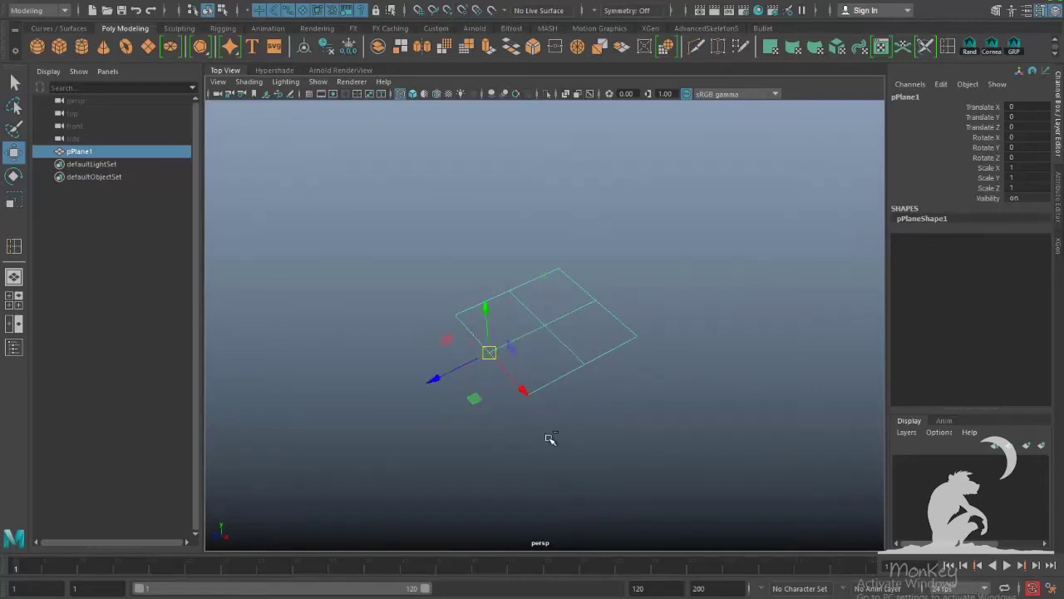
Step: Duplicate the plane, snap the copy edge to edge at Translate Z -1, and turn on shaded display
{"action": "key", "text": "ctrl+d"}
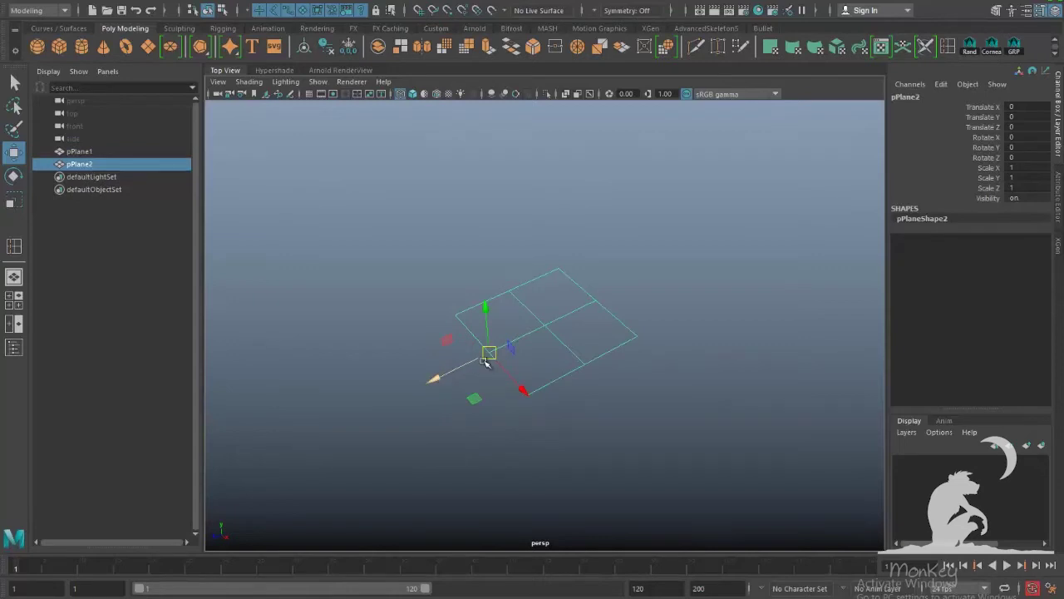
{"action": "left_click_drag", "start_coordinate": [436, 376], "coordinate": [641, 294]}
{"action": "key", "text": "v"}
{"action": "middle_click_drag", "start_coordinate": [630, 311], "coordinate": [613, 306]}
{"action": "left_click_drag", "start_coordinate": [599, 347], "coordinate": [635, 375], "text": "alt"}
{"action": "key", "text": "5"}
Step: Select the two adjoining planes in turn to examine them as separate pieces
{"action": "left_click_drag", "start_coordinate": [537, 380], "coordinate": [441, 440], "text": "alt"}
{"action": "key", "text": "q"}
{"action": "left_click", "coordinate": [533, 338]}
{"action": "left_click", "coordinate": [568, 356]}
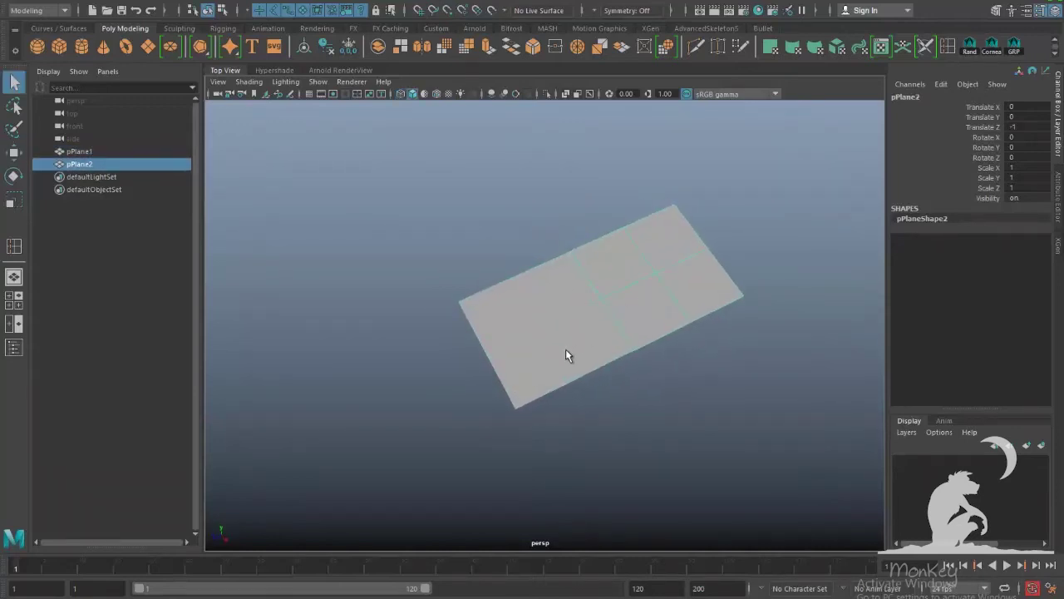
{"action": "left_click", "coordinate": [661, 297]}
{"action": "left_click", "coordinate": [563, 342]}
{"action": "middle_click_drag", "start_coordinate": [574, 388], "coordinate": [552, 392], "text": "alt"}
{"action": "scroll", "coordinate": [552, 392], "scroll_direction": "up", "scroll_amount": 2}
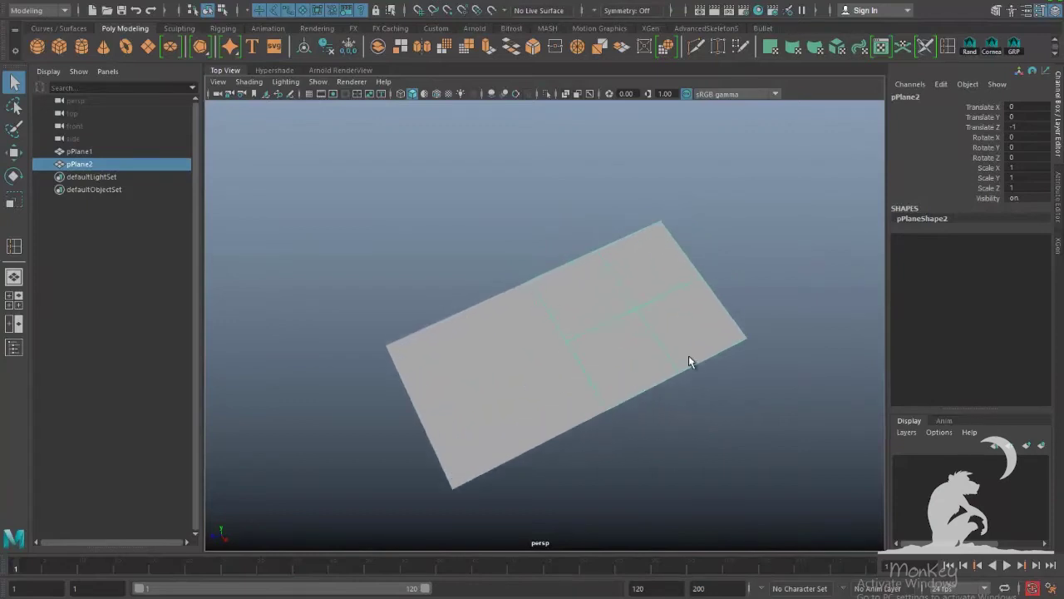
{"action": "middle_click_drag", "start_coordinate": [689, 362], "coordinate": [541, 387], "text": "alt"}
{"action": "scroll", "coordinate": [480, 373], "scroll_direction": "down", "scroll_amount": 2}
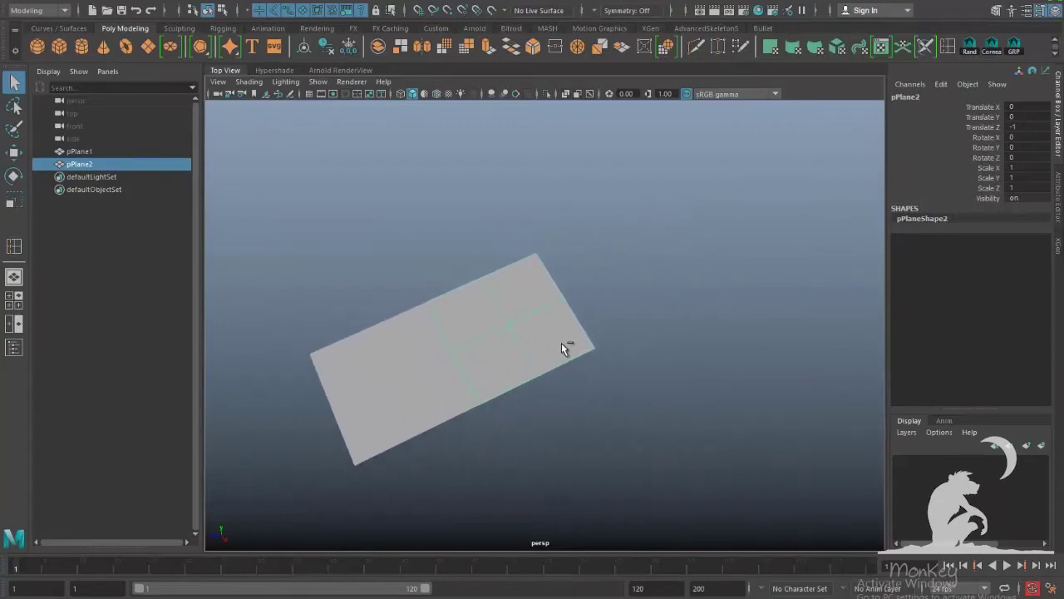
Step: Duplicate the second plane and snap the copy onto its far end at Translate Z -2
{"action": "key", "text": "ctrl+d"}
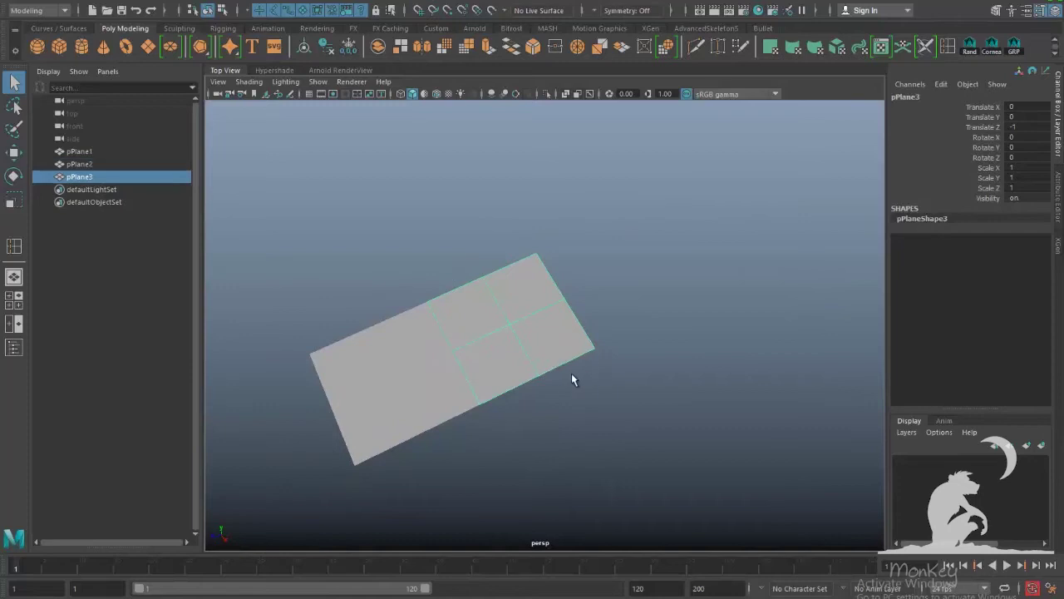
{"action": "key", "text": "w"}
{"action": "middle_click_drag", "start_coordinate": [555, 311], "coordinate": [584, 298]}
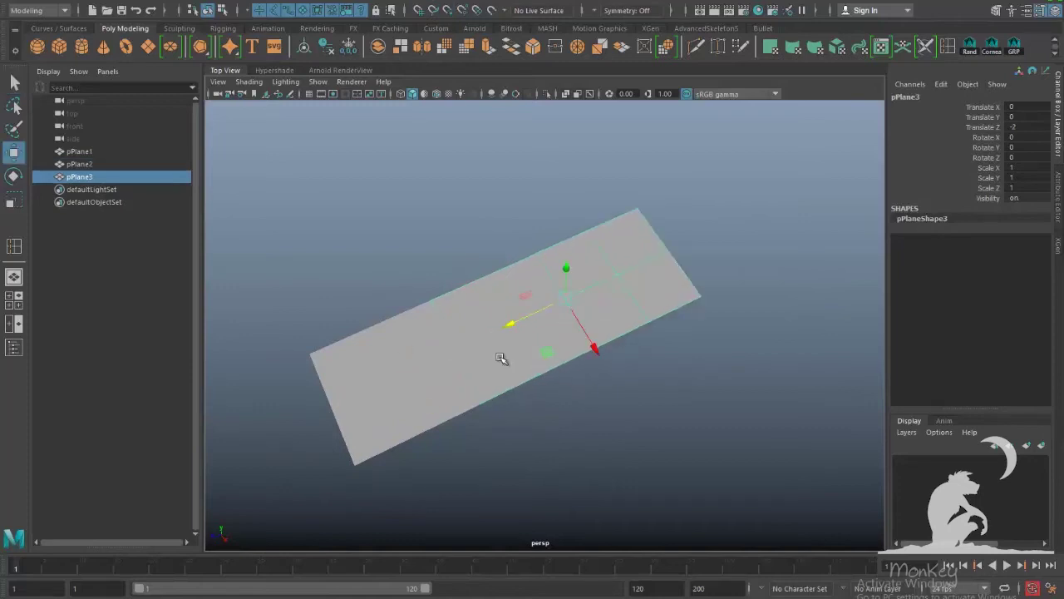
{"action": "left_click_drag", "start_coordinate": [499, 361], "coordinate": [595, 247], "text": "alt"}
{"action": "key", "text": "q"}
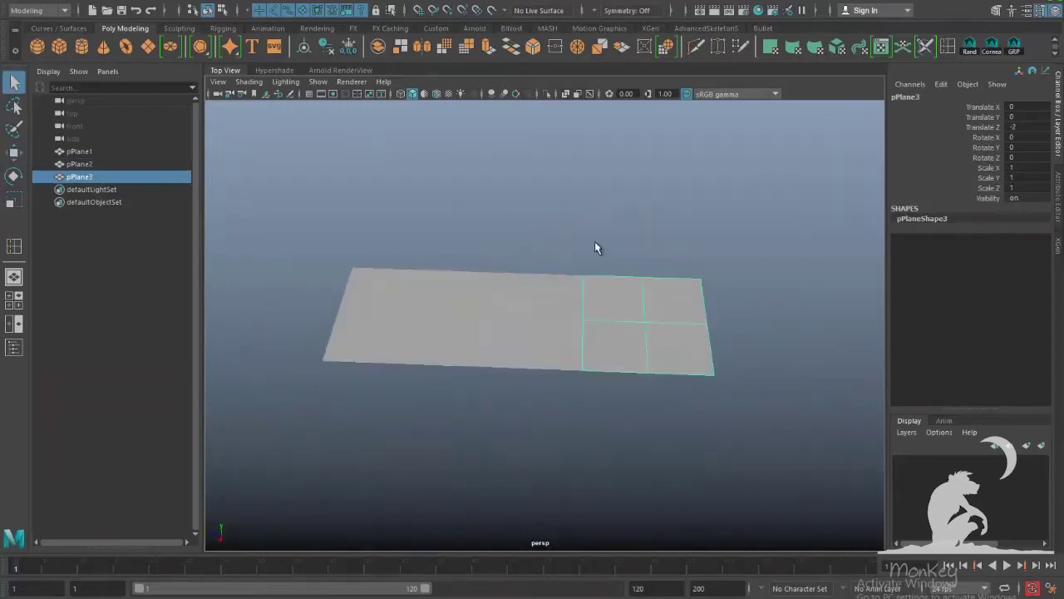
Step: Select the first, middle and last planes in turn to examine the sequence of the three-piece strip
{"action": "left_click", "coordinate": [410, 323]}
{"action": "left_click", "coordinate": [549, 326]}
{"action": "left_click", "coordinate": [638, 326]}
{"action": "left_click", "coordinate": [423, 328]}
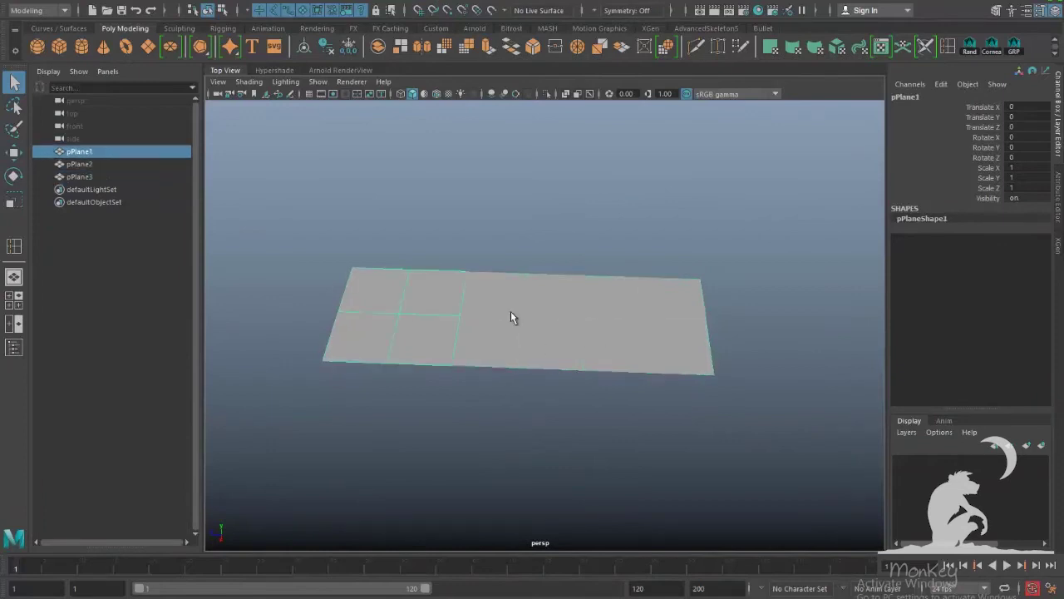
{"action": "left_click", "coordinate": [536, 319]}
{"action": "left_click", "coordinate": [649, 328]}
{"action": "left_click", "coordinate": [401, 340]}
{"action": "left_click", "coordinate": [551, 329]}
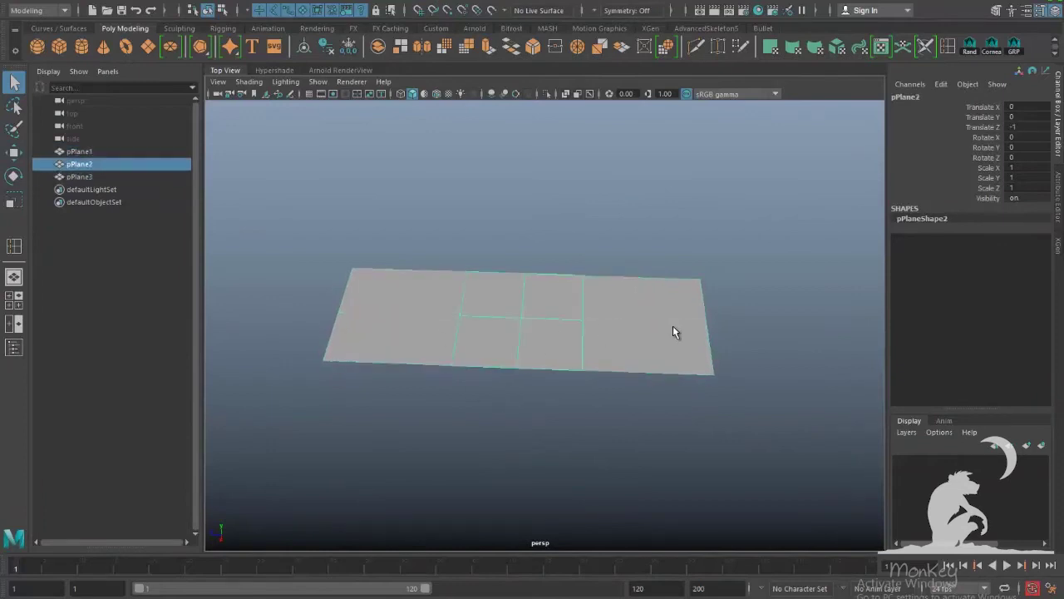
{"action": "left_click", "coordinate": [673, 332]}
{"action": "left_click", "coordinate": [402, 325]}
{"action": "left_click", "coordinate": [541, 329]}
{"action": "left_click", "coordinate": [665, 333]}
{"action": "left_click", "coordinate": [463, 322]}
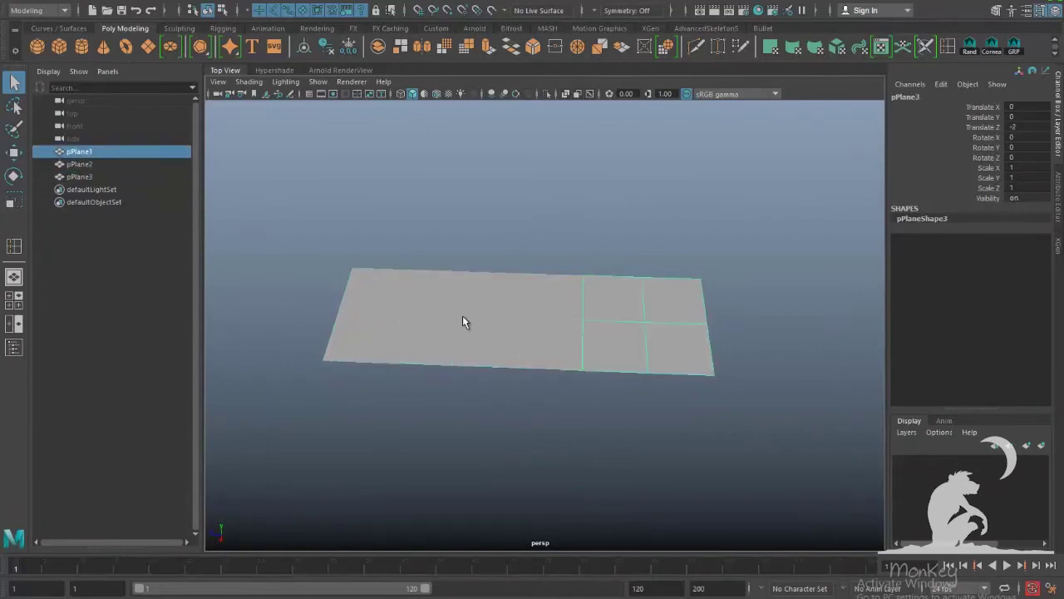
{"action": "left_click", "coordinate": [539, 325]}
{"action": "left_click", "coordinate": [654, 330]}
Step: Extrude the end edges of the last plane on its negative Z side with Keep Faces Together on
{"action": "middle_click_drag", "start_coordinate": [575, 399], "coordinate": [475, 415], "text": "alt"}
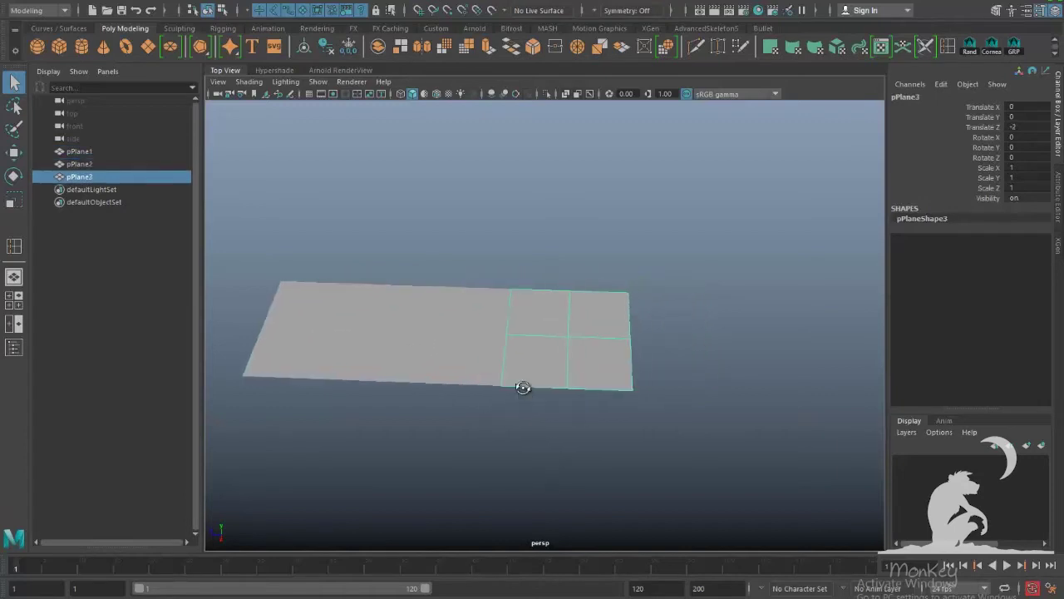
{"action": "middle_click_drag", "start_coordinate": [522, 388], "coordinate": [503, 321], "text": "alt"}
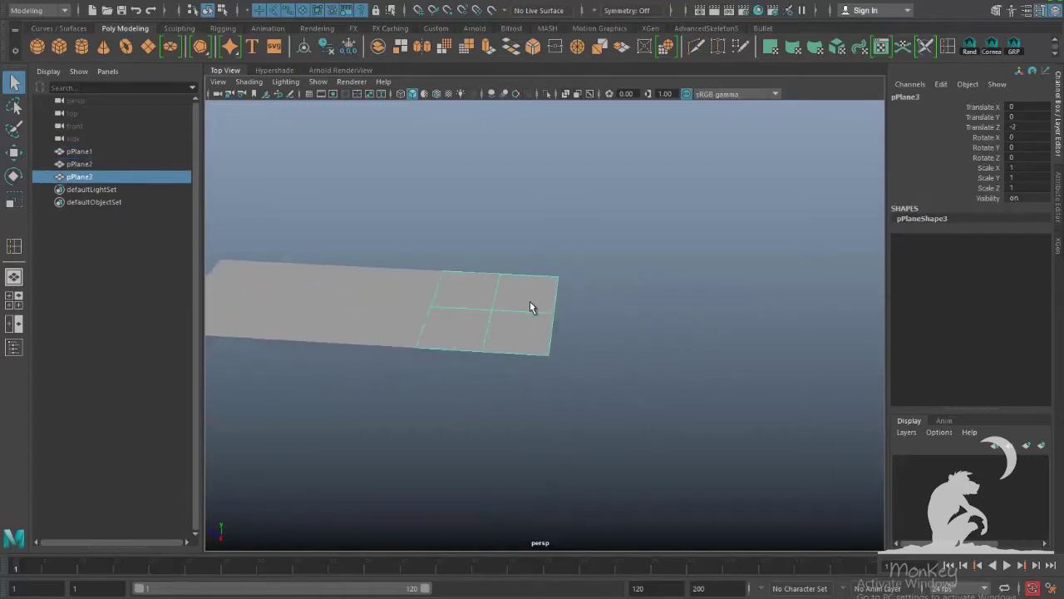
{"action": "right_click_drag", "start_coordinate": [530, 301], "coordinate": [518, 222]}
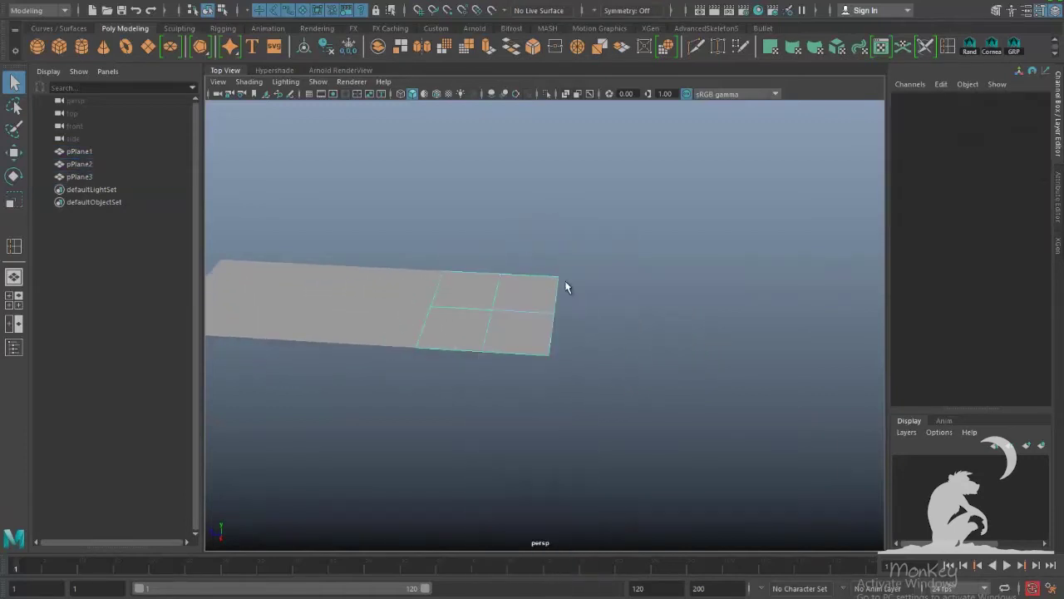
{"action": "left_click", "coordinate": [553, 347]}
{"action": "left_click", "coordinate": [489, 46]}
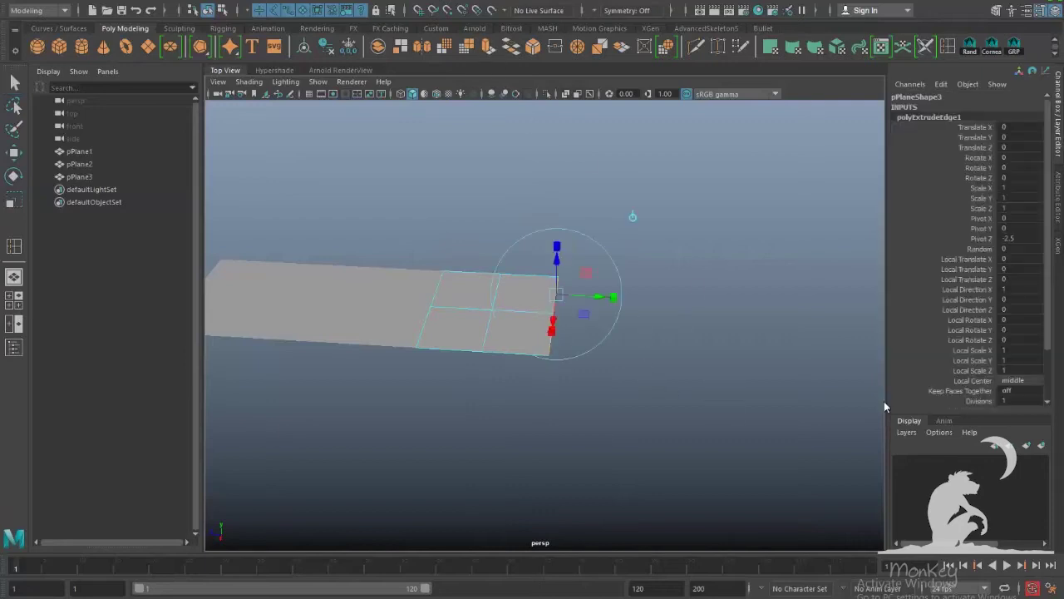
{"action": "left_click_drag", "start_coordinate": [1047, 266], "coordinate": [1048, 307]}
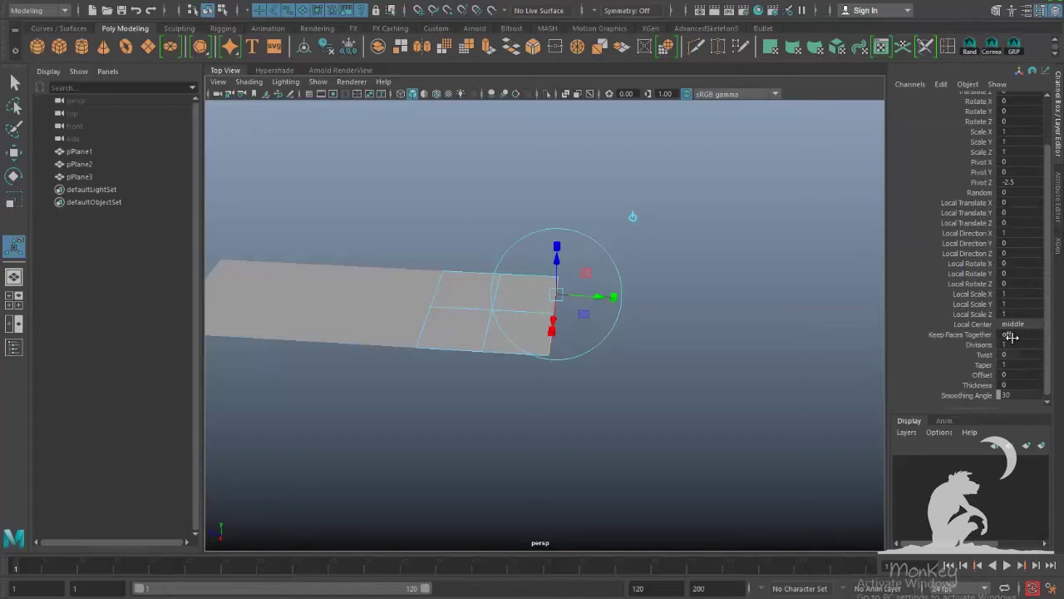
{"action": "double_click", "coordinate": [1020, 335]}
{"action": "key", "text": "Return"}
Step: Pull the extruded edges outward and set the extrusion's Local Translate Y to 1
{"action": "left_click_drag", "start_coordinate": [599, 351], "coordinate": [601, 369], "text": "alt"}
{"action": "middle_click_drag", "start_coordinate": [610, 352], "coordinate": [535, 312], "text": "alt"}
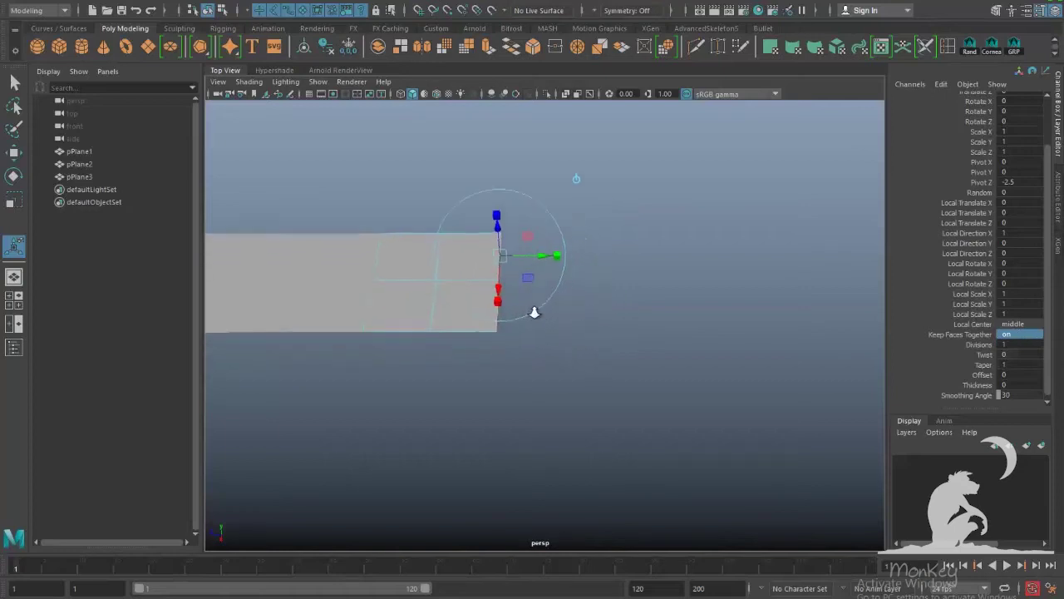
{"action": "left_click_drag", "start_coordinate": [533, 306], "coordinate": [626, 279], "text": "alt"}
{"action": "left_click", "coordinate": [1015, 214]}
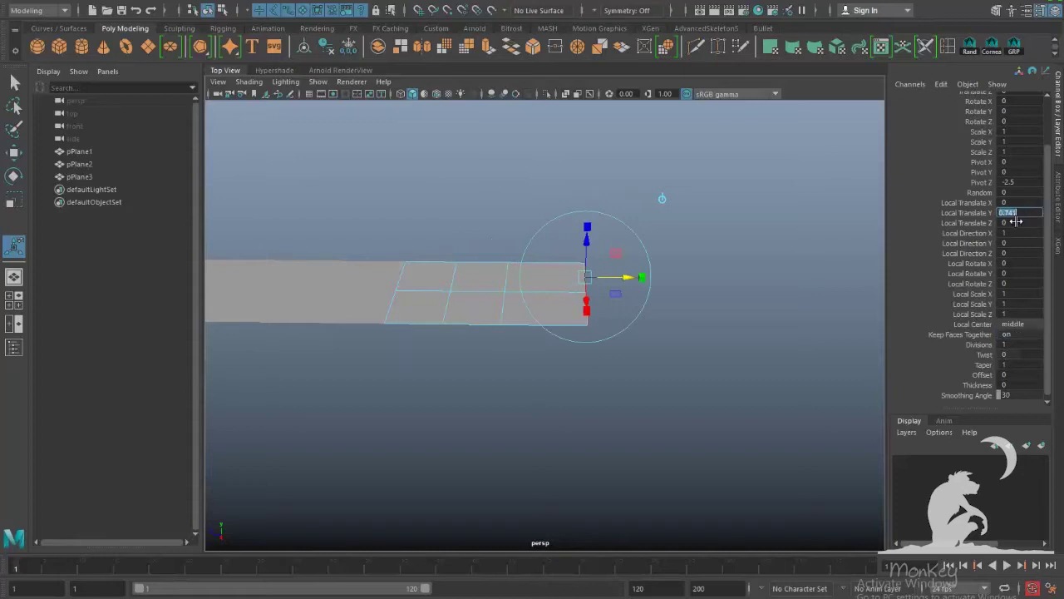
{"action": "type", "text": "1"}
{"action": "key", "text": "Return"}
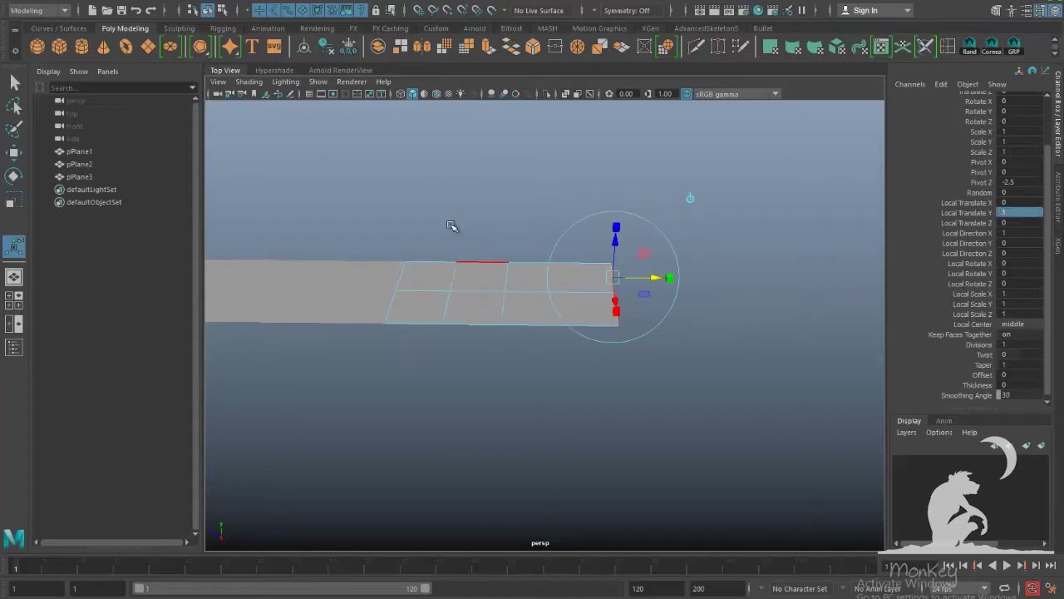
Step: Set the edge extrusion's Divisions to 2
{"action": "left_click_drag", "start_coordinate": [597, 372], "coordinate": [435, 352], "text": "alt"}
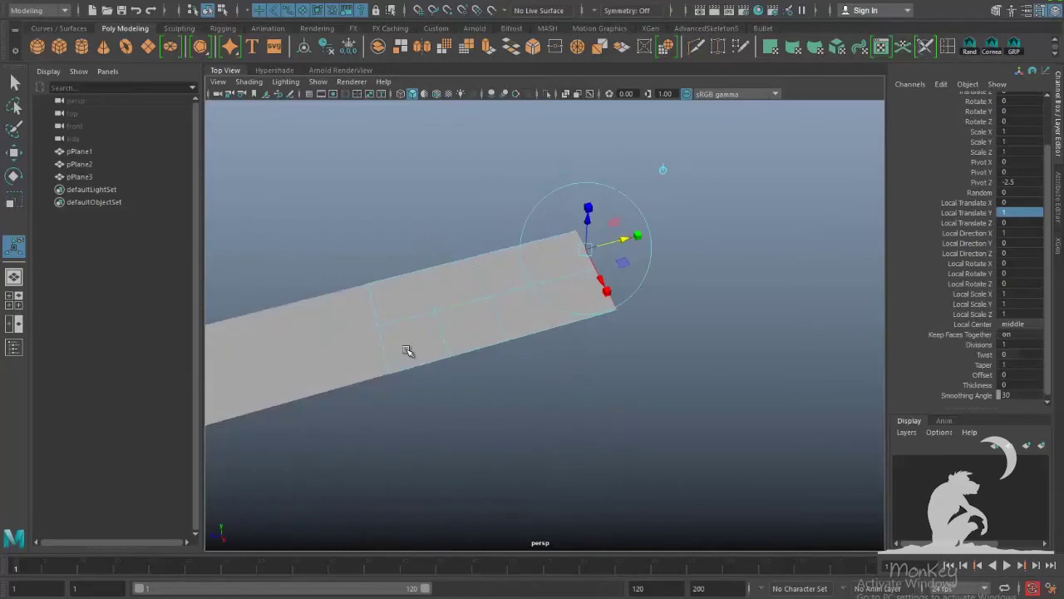
{"action": "left_click_drag", "start_coordinate": [501, 334], "coordinate": [483, 349], "text": "alt"}
{"action": "double_click", "coordinate": [1017, 343]}
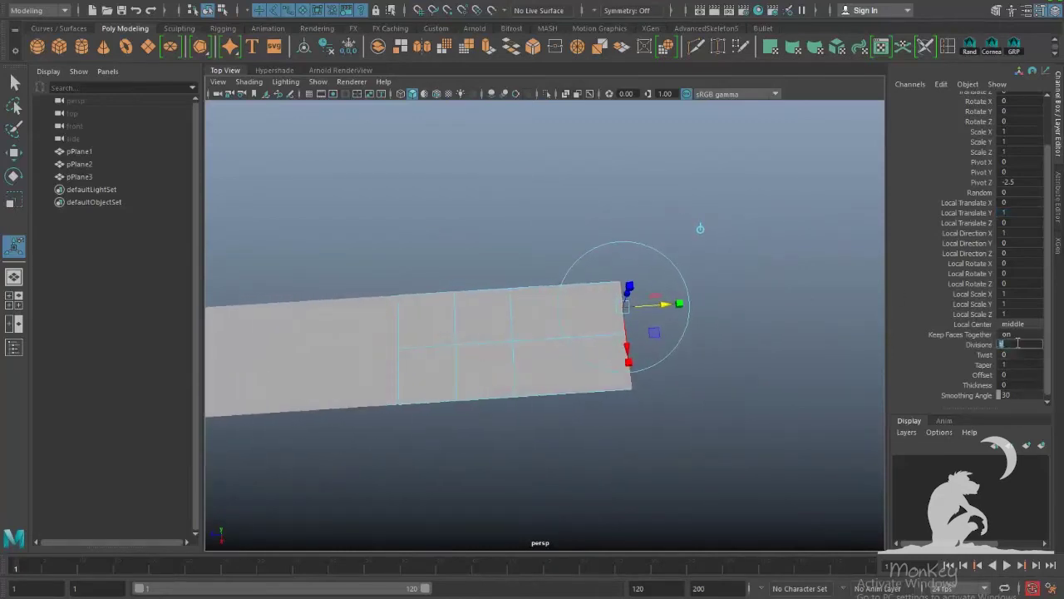
{"action": "type", "text": "2"}
{"action": "key", "text": "Return"}
Step: Return the extended end plane to object mode and delete its construction history
{"action": "left_click_drag", "start_coordinate": [557, 397], "coordinate": [387, 308], "text": "alt"}
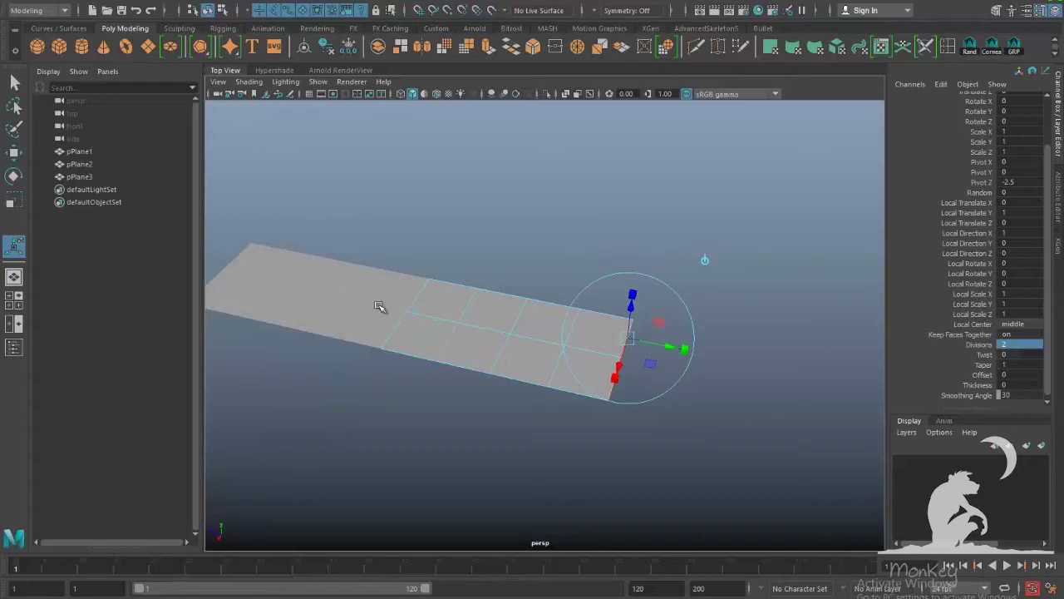
{"action": "left_click_drag", "start_coordinate": [475, 361], "coordinate": [552, 389], "text": "alt"}
{"action": "key", "text": "q"}
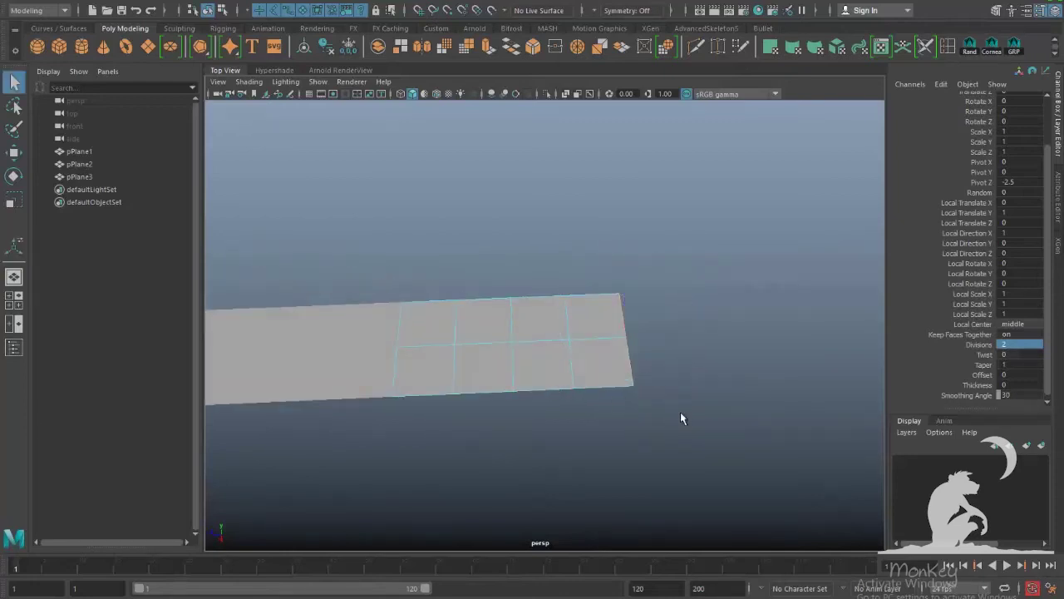
{"action": "key", "text": "F8"}
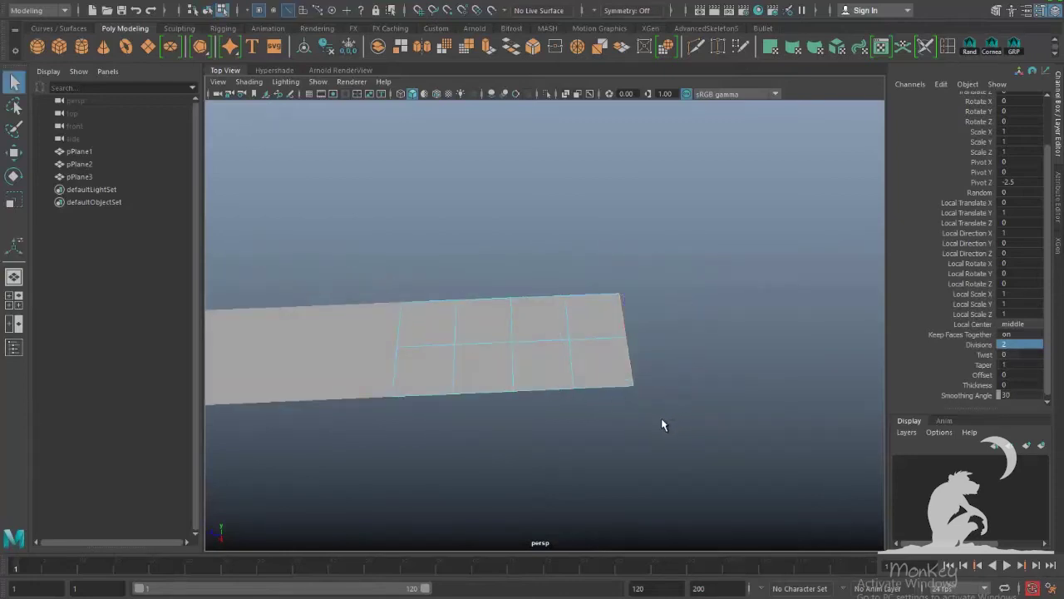
{"action": "key", "text": "F8"}
{"action": "key", "text": "alt+shift+d"}
Step: Select the middle and first planes in turn to examine the strip's separate pieces
{"action": "middle_click_drag", "start_coordinate": [336, 379], "coordinate": [451, 361], "text": "alt"}
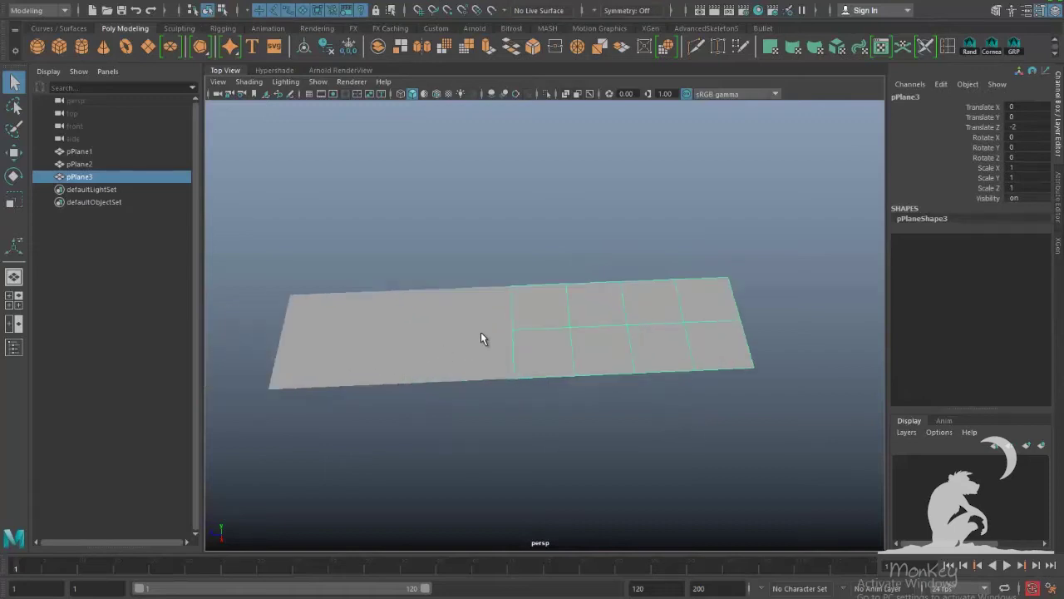
{"action": "left_click", "coordinate": [480, 335]}
{"action": "left_click", "coordinate": [360, 354]}
{"action": "left_click", "coordinate": [420, 410]}
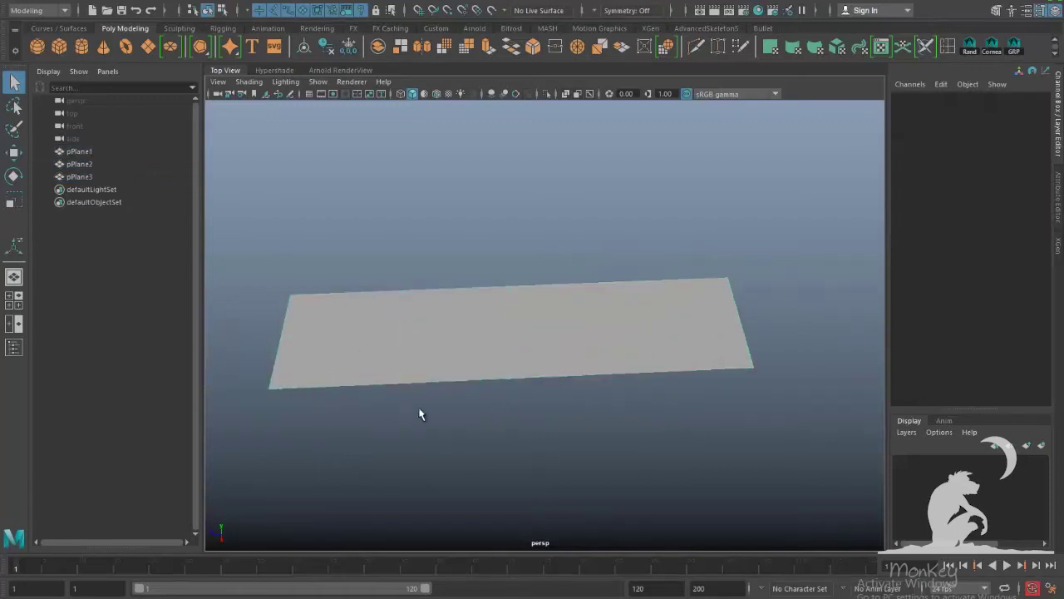
{"action": "left_click", "coordinate": [336, 326]}
{"action": "left_click_drag", "start_coordinate": [419, 374], "coordinate": [596, 311], "text": "alt"}
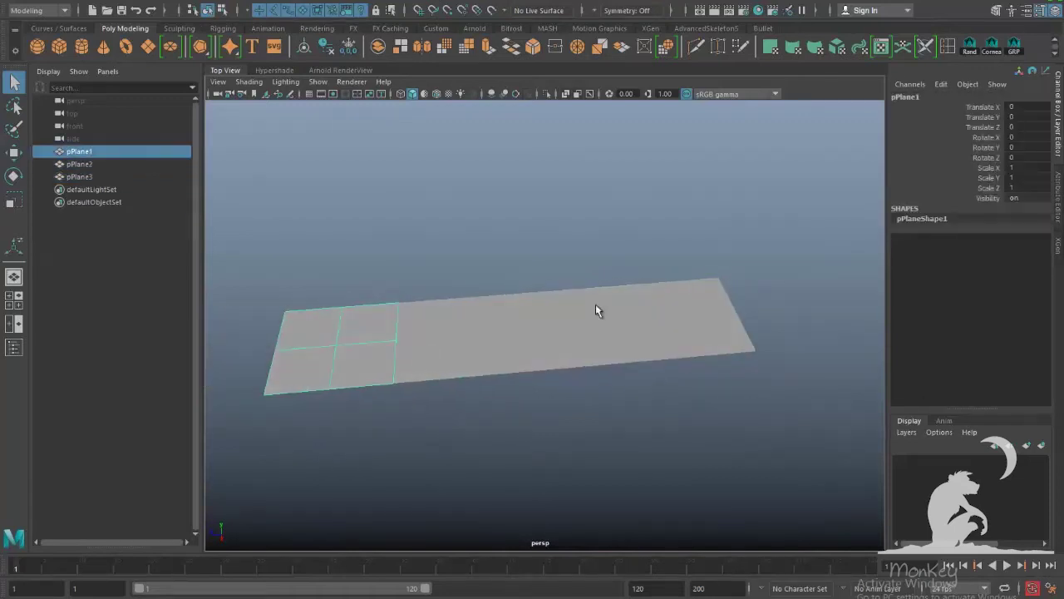
Step: Rename the extended plane at the strip's four-segment end as start
{"action": "left_click", "coordinate": [718, 318]}
{"action": "left_click_drag", "start_coordinate": [682, 334], "coordinate": [525, 351], "text": "alt"}
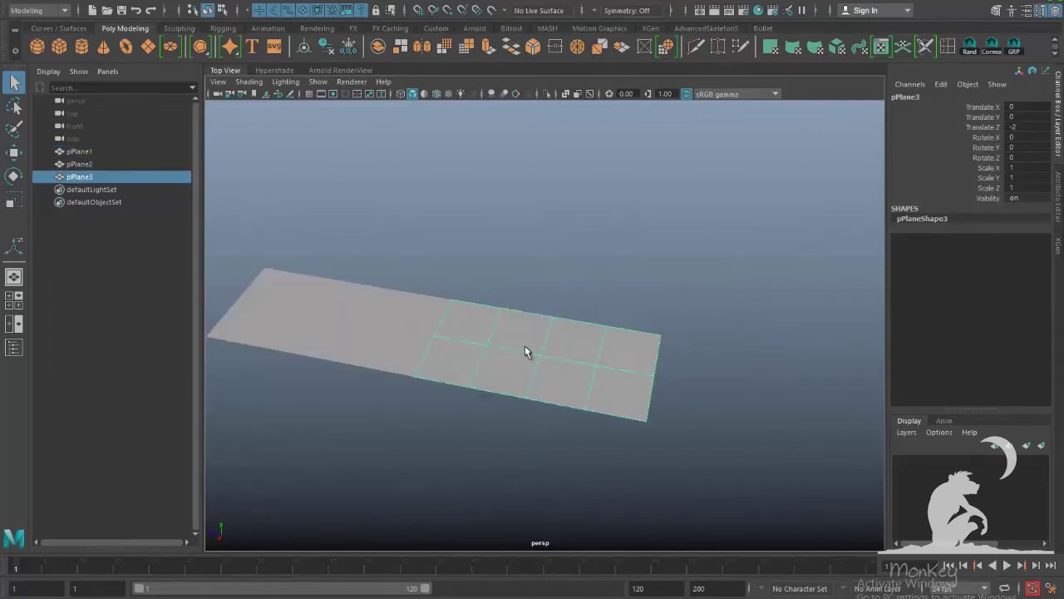
{"action": "double_click", "coordinate": [83, 177]}
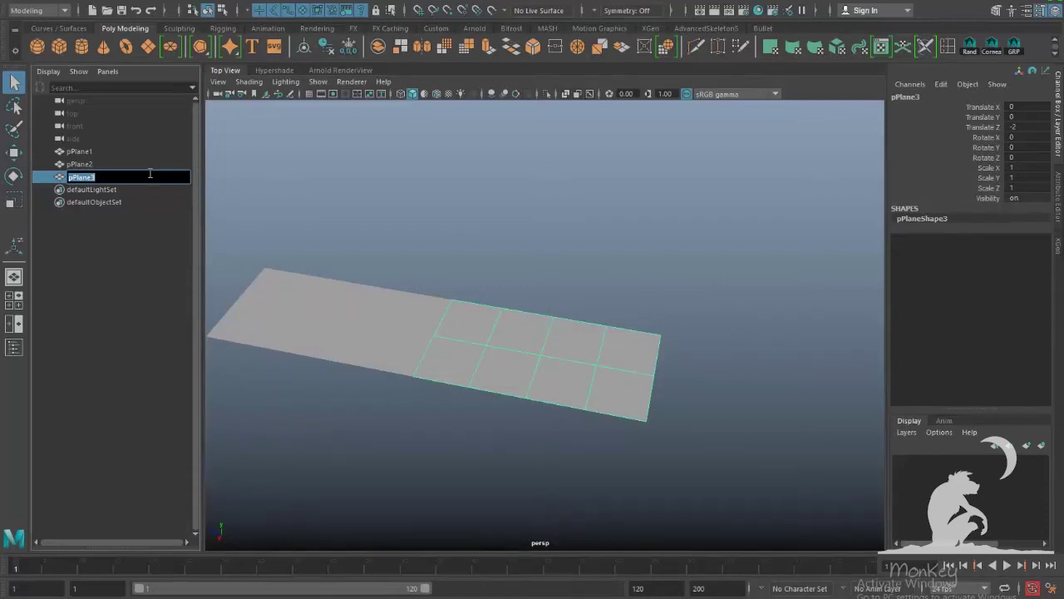
{"action": "type", "text": "start"}
{"action": "key", "text": "Return"}
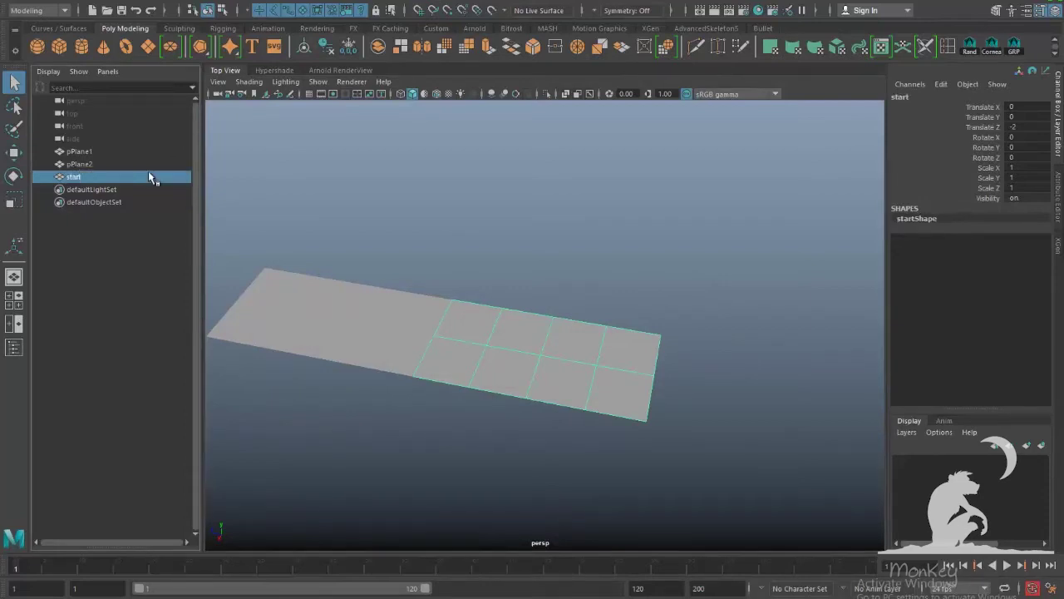
Step: Rename the middle plane as mid and the plane at the opposite end from start as end
{"action": "left_click", "coordinate": [90, 166]}
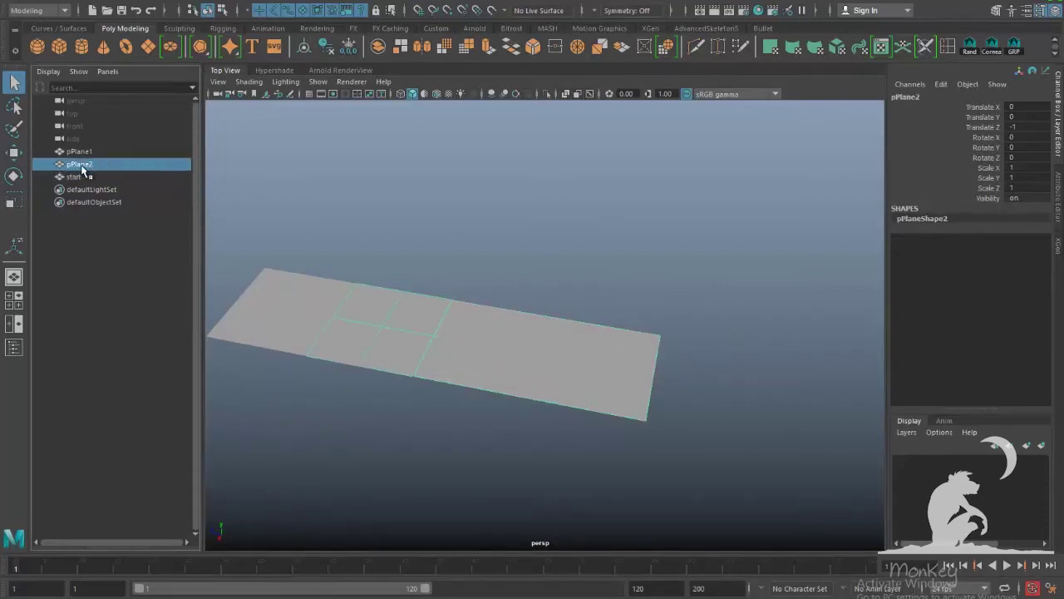
{"action": "double_click", "coordinate": [88, 165]}
{"action": "type", "text": "mid"}
{"action": "key", "text": "Return"}
{"action": "left_click", "coordinate": [125, 151]}
{"action": "double_click", "coordinate": [105, 152]}
{"action": "type", "text": "end"}
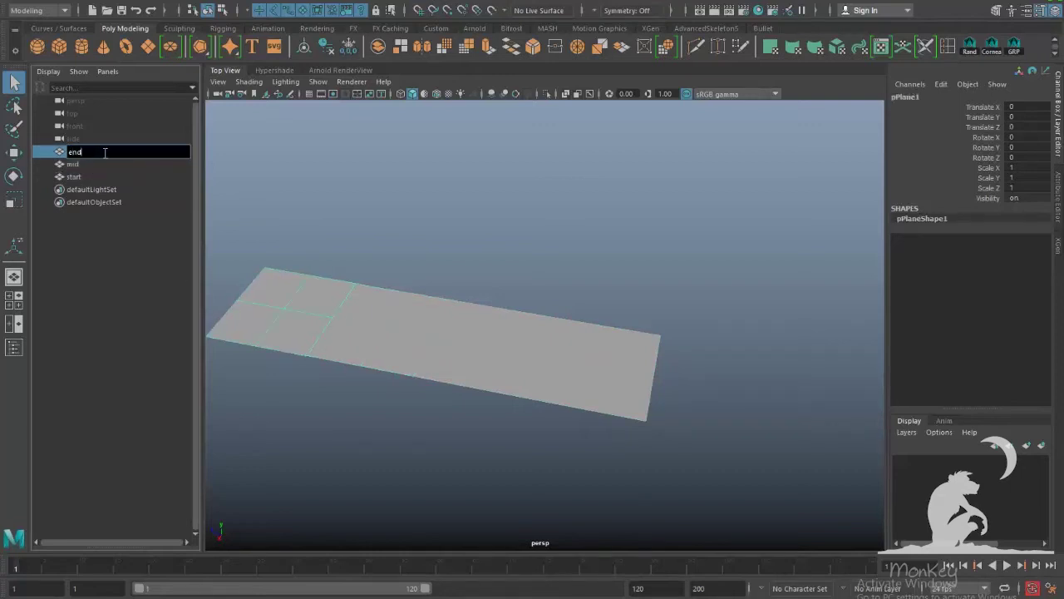
{"action": "key", "text": "Return"}
Step: Raise the central lengthwise row of vertices across all three planes to form a shallow ridge, and return to object mode
{"action": "mouse_move", "coordinate": [630, 375]}
{"action": "left_mouse_down", "text": "alt"}
{"action": "mouse_move", "coordinate": [641, 373]}
{"action": "mouse_move", "coordinate": [633, 335]}
{"action": "mouse_move", "coordinate": [604, 345]}
{"action": "left_mouse_up", "text": "alt"}
{"action": "key", "text": "4"}
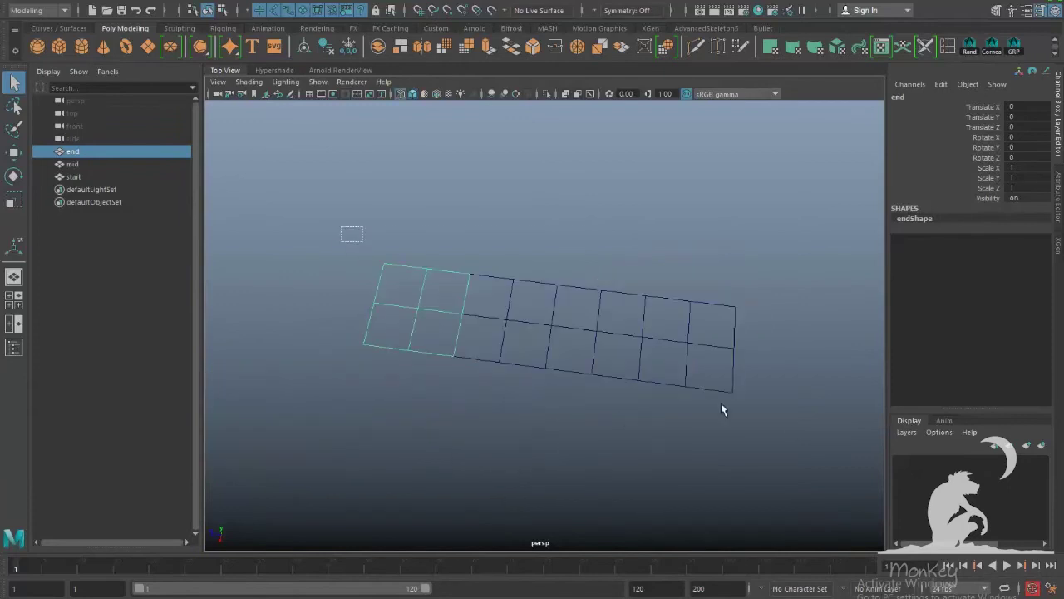
{"action": "mouse_move", "coordinate": [721, 402]}
{"action": "left_mouse_down"}
{"action": "mouse_move", "coordinate": [796, 425]}
{"action": "mouse_move", "coordinate": [736, 391]}
{"action": "left_mouse_up"}
{"action": "key", "text": "F10"}
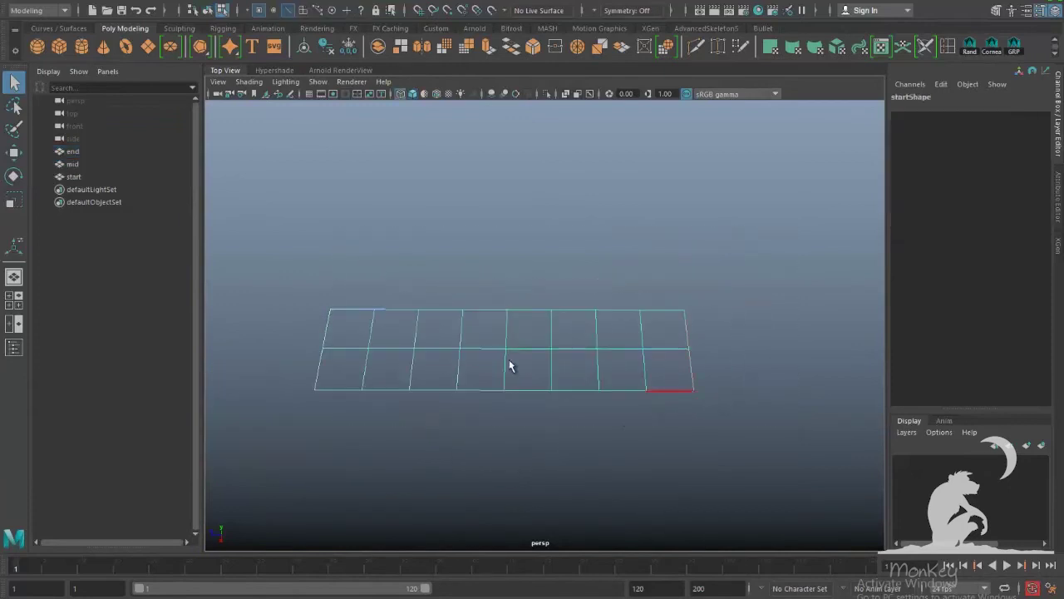
{"action": "left_click", "coordinate": [312, 215]}
{"action": "right_click_drag", "start_coordinate": [542, 323], "coordinate": [487, 254]}
{"action": "left_click_drag", "start_coordinate": [258, 331], "coordinate": [735, 360]}
{"action": "mouse_move", "coordinate": [736, 360]}
{"action": "left_mouse_down", "text": "alt"}
{"action": "mouse_move", "coordinate": [637, 291]}
{"action": "mouse_move", "coordinate": [651, 275]}
{"action": "mouse_move", "coordinate": [585, 291]}
{"action": "mouse_move", "coordinate": [563, 268]}
{"action": "left_mouse_up", "text": "alt"}
{"action": "key", "text": "w"}
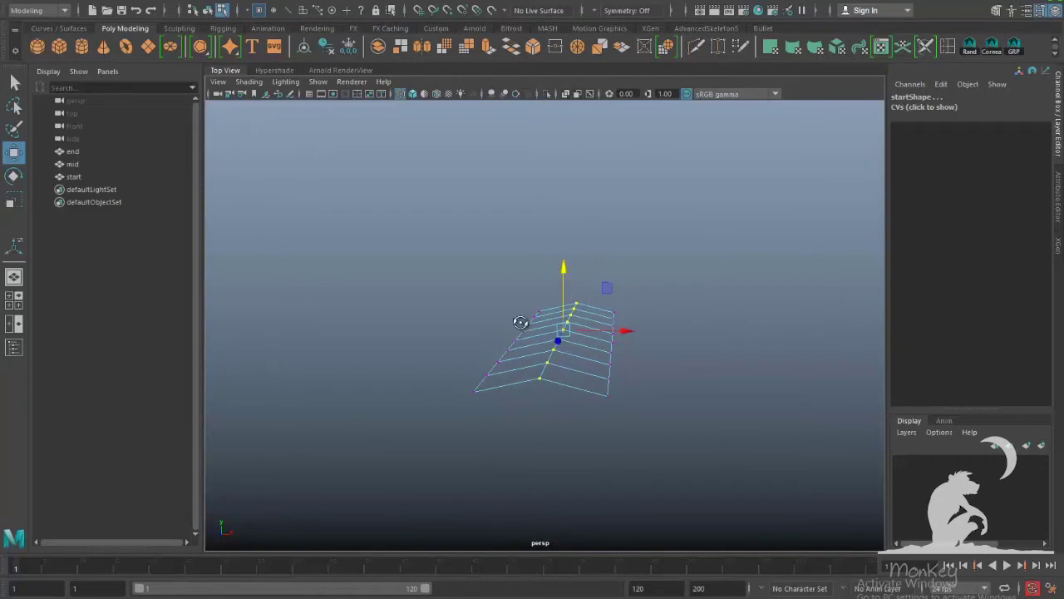
{"action": "left_click_drag", "start_coordinate": [522, 324], "coordinate": [462, 329], "text": "alt"}
{"action": "key", "text": "5"}
{"action": "mouse_move", "coordinate": [678, 422]}
{"action": "left_mouse_down", "text": "alt"}
{"action": "mouse_move", "coordinate": [534, 387]}
{"action": "mouse_move", "coordinate": [499, 400]}
{"action": "mouse_move", "coordinate": [610, 380]}
{"action": "mouse_move", "coordinate": [523, 369]}
{"action": "mouse_move", "coordinate": [567, 369]}
{"action": "left_mouse_up", "text": "alt"}
{"action": "key", "text": "q"}
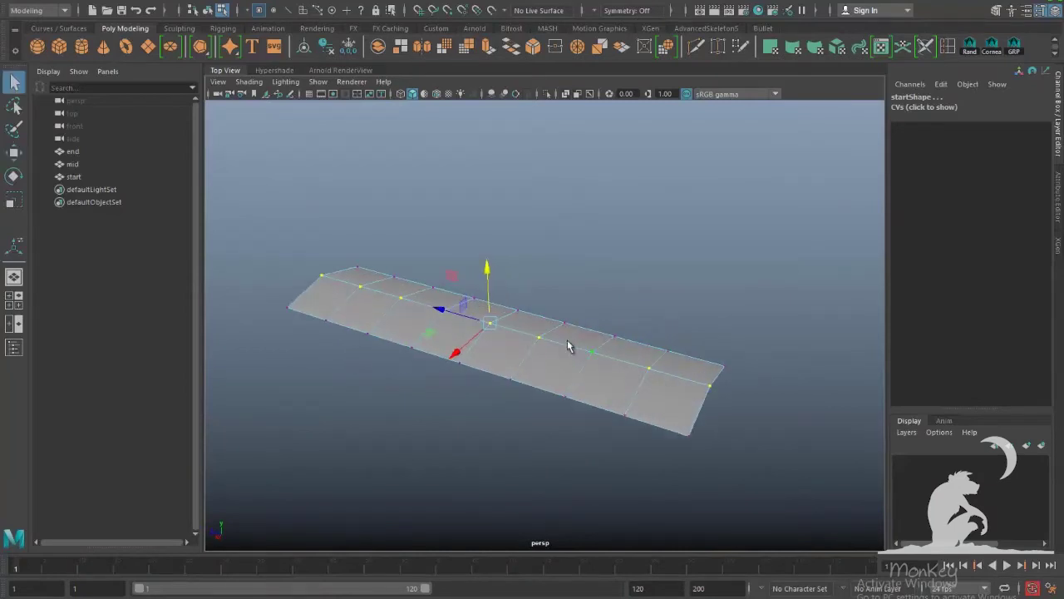
{"action": "key", "text": "F8"}
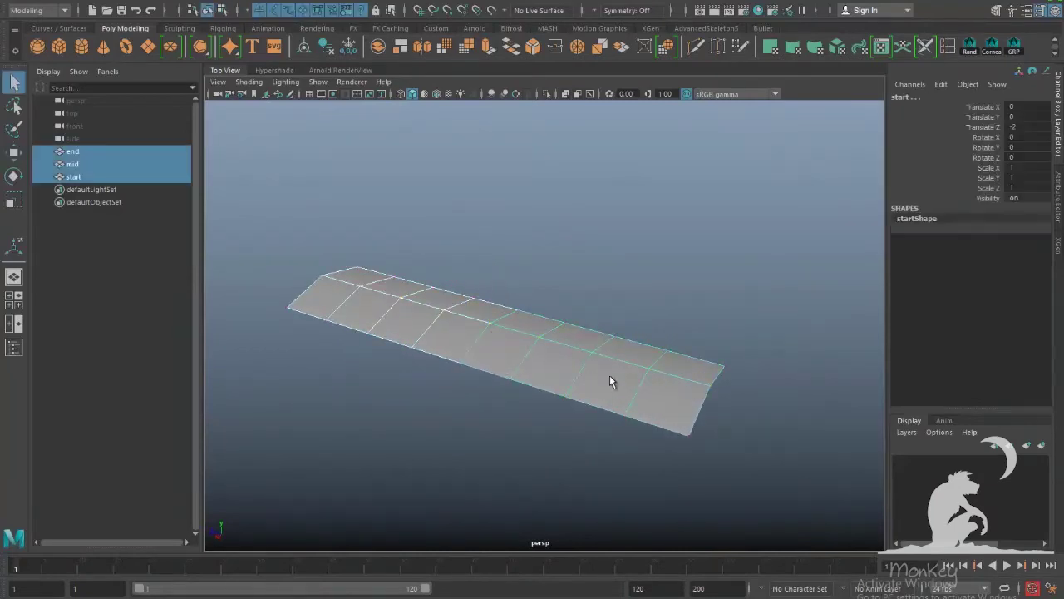
Step: Examine the ridged strip's pieces individually and check the transform values of the mid and start planes
{"action": "left_click", "coordinate": [609, 375]}
{"action": "left_click", "coordinate": [449, 329], "text": "shift"}
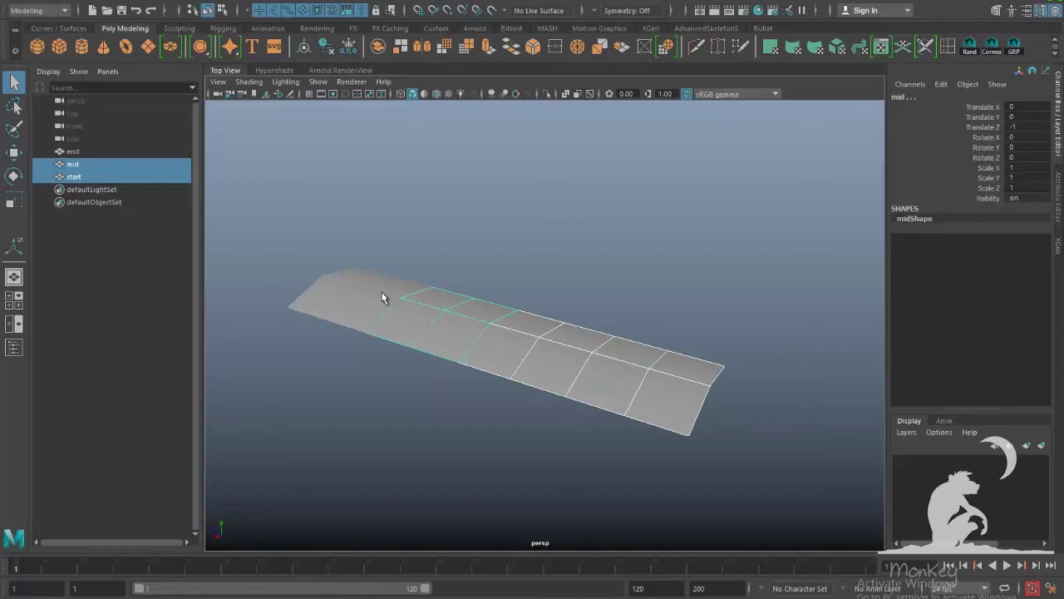
{"action": "left_click", "coordinate": [414, 293]}
{"action": "left_click_drag", "start_coordinate": [385, 376], "coordinate": [472, 415], "text": "alt"}
{"action": "left_click", "coordinate": [453, 368]}
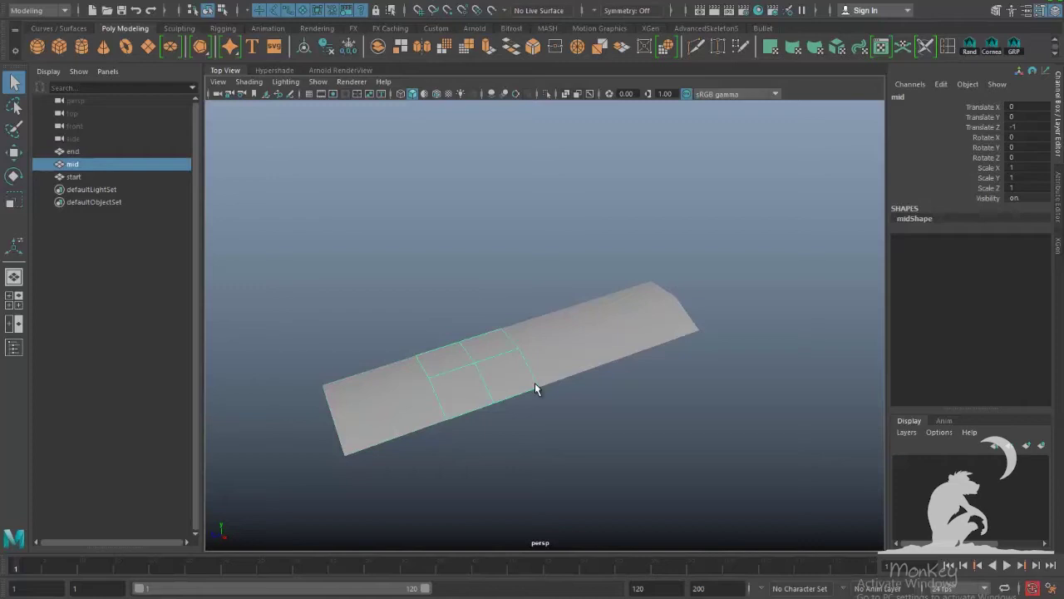
{"action": "left_click_drag", "start_coordinate": [483, 399], "coordinate": [552, 404], "text": "alt"}
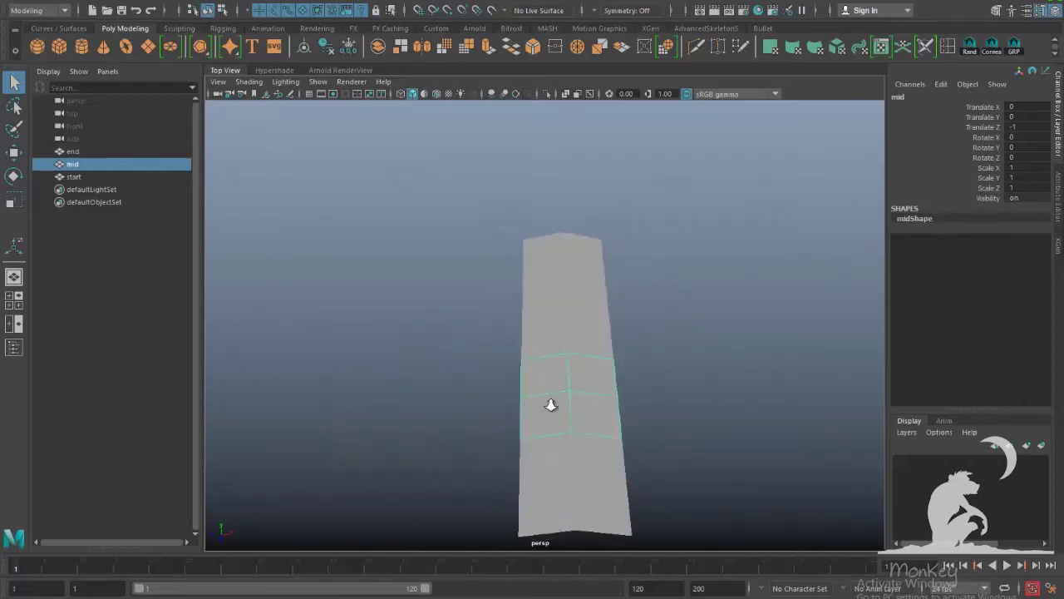
{"action": "left_click", "coordinate": [547, 257]}
{"action": "left_click_drag", "start_coordinate": [610, 326], "coordinate": [630, 305], "text": "alt"}
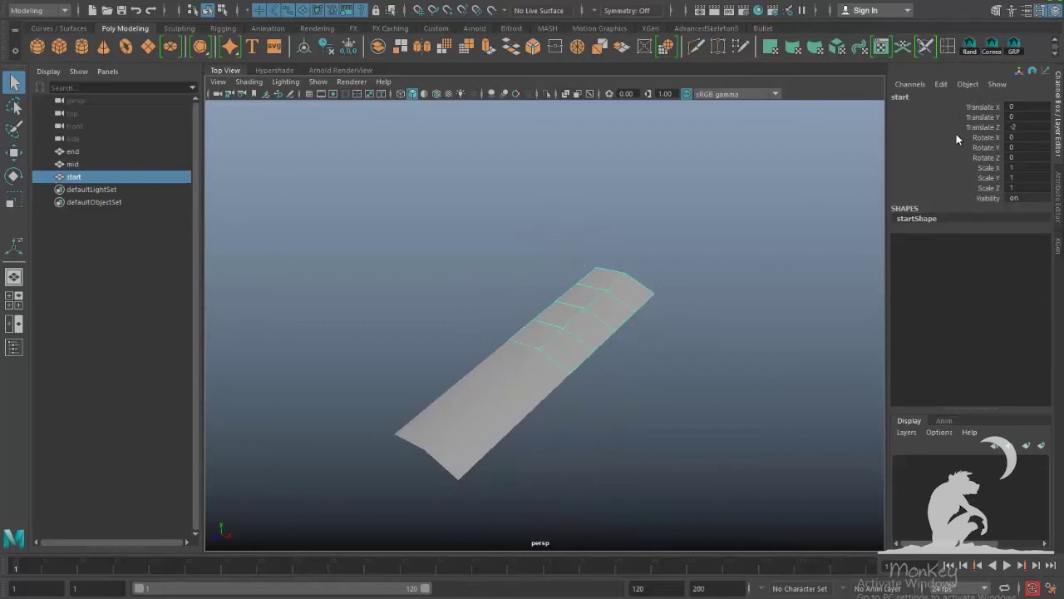
Step: Freeze the transformations of the start, mid and end planes together
{"action": "left_click", "coordinate": [563, 333], "text": "shift"}
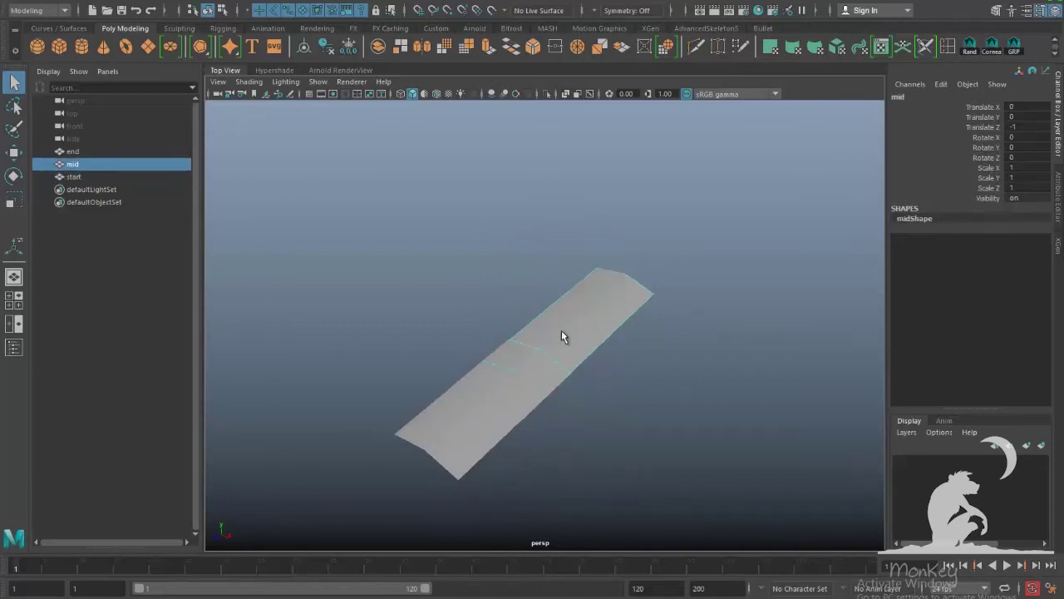
{"action": "left_click", "coordinate": [504, 429], "text": "shift"}
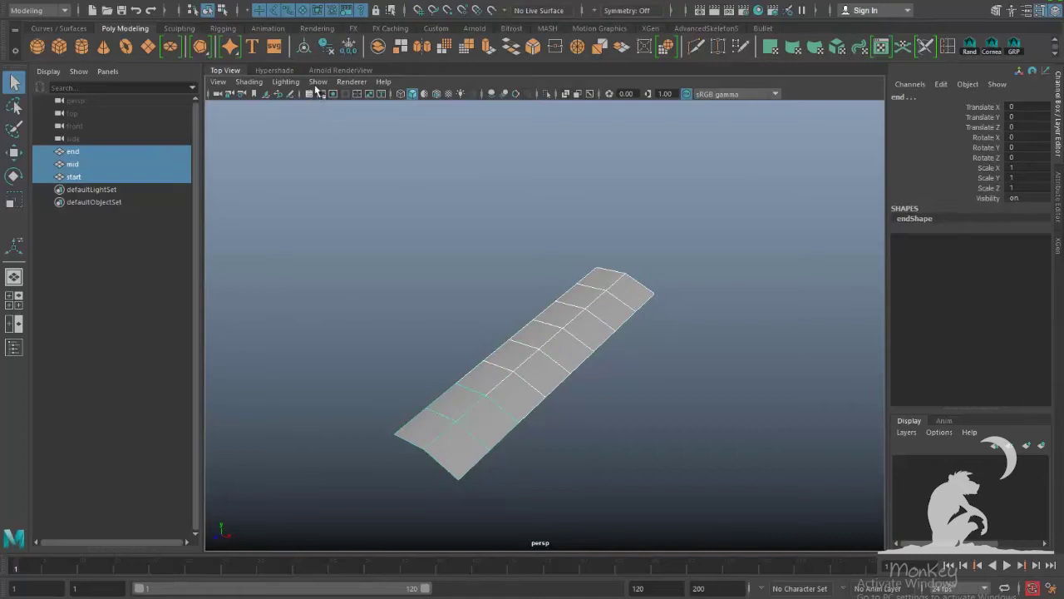
{"action": "left_click_drag", "start_coordinate": [713, 349], "coordinate": [627, 371], "text": "alt"}
{"action": "left_click", "coordinate": [485, 379]}
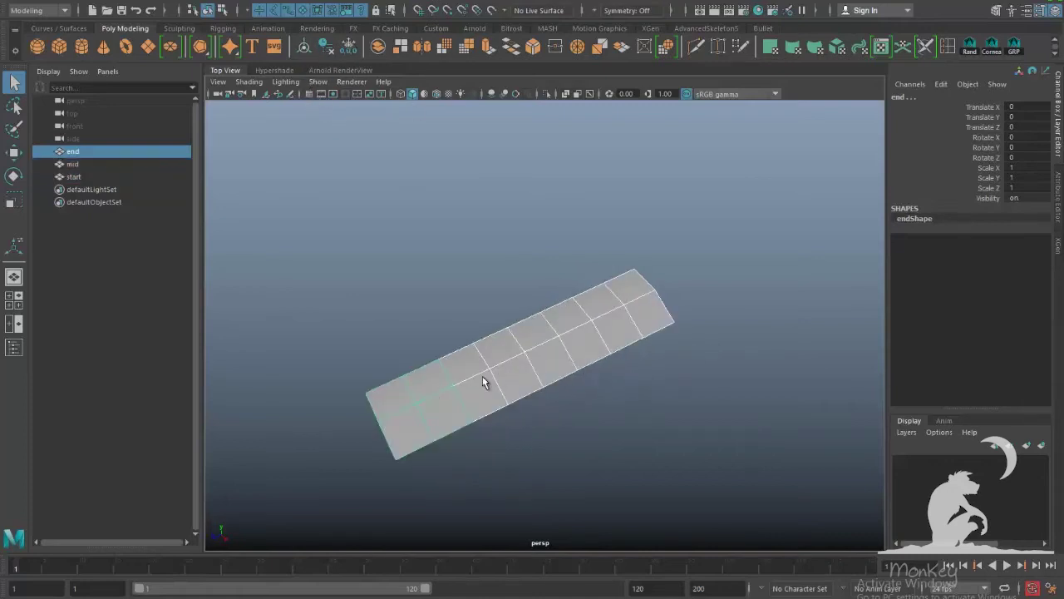
{"action": "left_click", "coordinate": [590, 340]}
Step: Lower the vertices across the free end of the start plane so its tip slopes downward
{"action": "left_click", "coordinate": [636, 326]}
{"action": "left_click_drag", "start_coordinate": [630, 435], "coordinate": [608, 418], "text": "alt"}
{"action": "left_click_drag", "start_coordinate": [623, 350], "coordinate": [547, 270], "text": "alt"}
{"action": "key", "text": "F8"}
{"action": "left_click_drag", "start_coordinate": [644, 354], "coordinate": [582, 305], "text": "alt"}
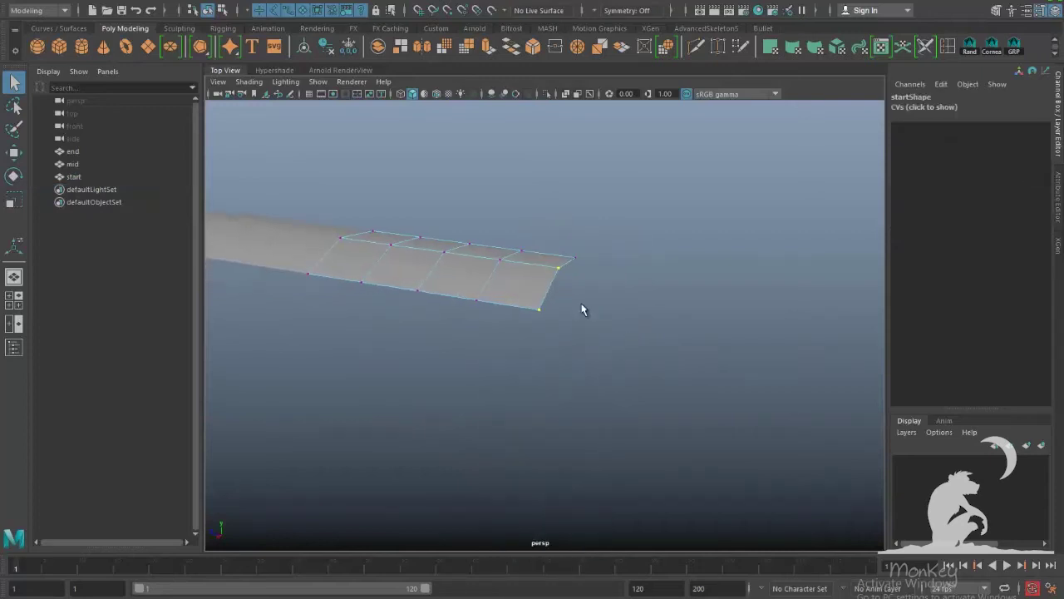
{"action": "key", "text": "w"}
{"action": "left_click_drag", "start_coordinate": [560, 206], "coordinate": [560, 216]}
{"action": "mouse_move", "coordinate": [571, 216]}
{"action": "left_mouse_down", "text": "alt"}
{"action": "mouse_move", "coordinate": [574, 200]}
{"action": "mouse_move", "coordinate": [559, 223]}
{"action": "left_mouse_up", "text": "alt"}
Step: Lower the start plane's second cross row of vertices and readjust its end row into a smooth downward curve, and return to object mode
{"action": "key", "text": "q"}
{"action": "key", "text": "w"}
{"action": "key", "text": "q"}
{"action": "left_click_drag", "start_coordinate": [488, 240], "coordinate": [517, 327]}
{"action": "key", "text": "w"}
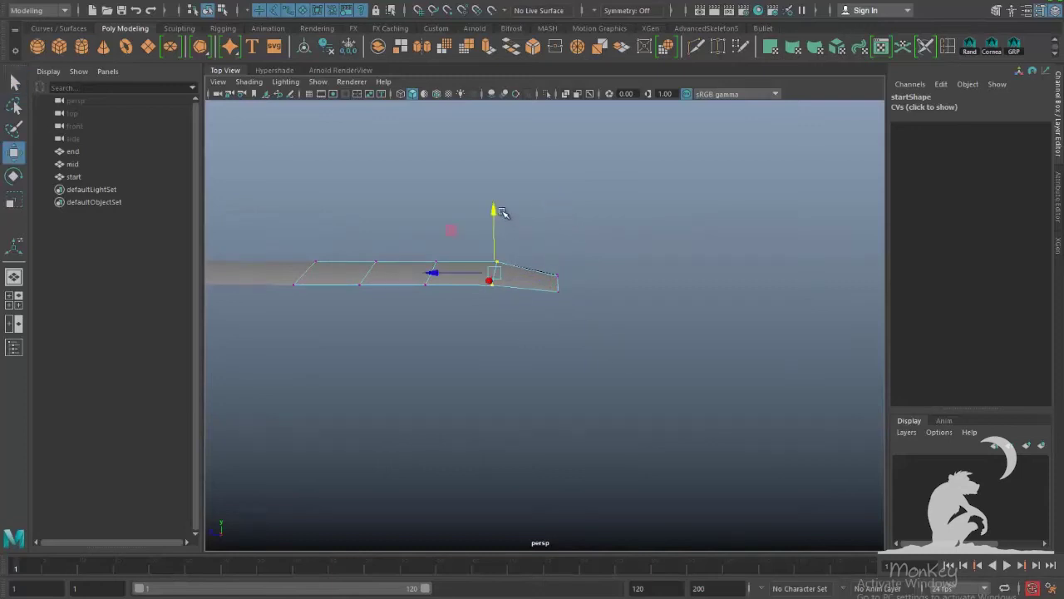
{"action": "left_click_drag", "start_coordinate": [493, 210], "coordinate": [561, 268]}
{"action": "left_click_drag", "start_coordinate": [577, 311], "coordinate": [610, 357], "text": "alt"}
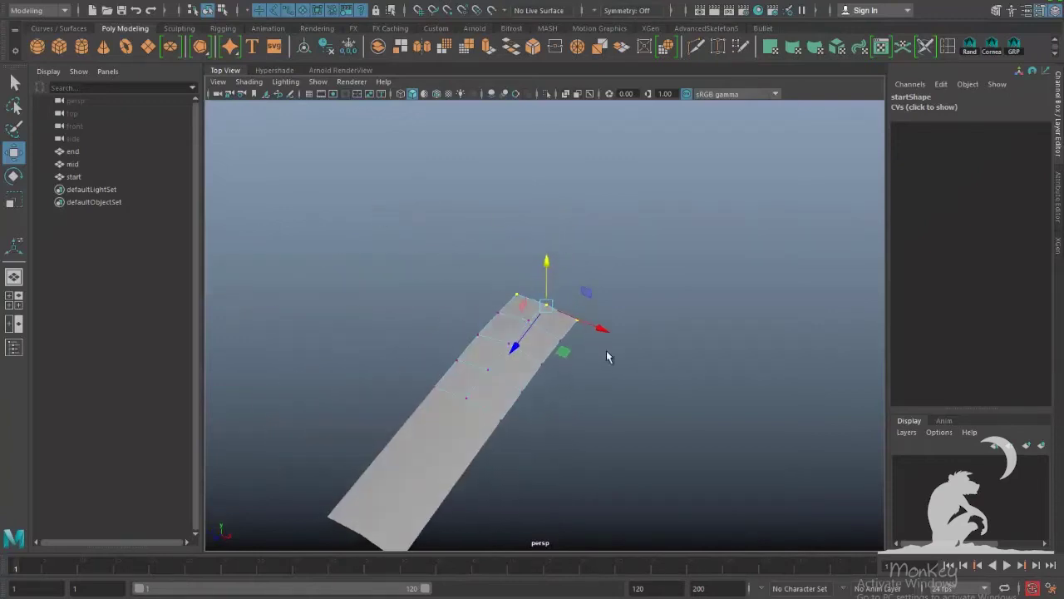
{"action": "key", "text": "q"}
{"action": "key", "text": "F8"}
Step: Examine the curved strip from several angles and inspect the start, mid and end planes individually
{"action": "left_click_drag", "start_coordinate": [654, 428], "coordinate": [541, 316], "text": "alt"}
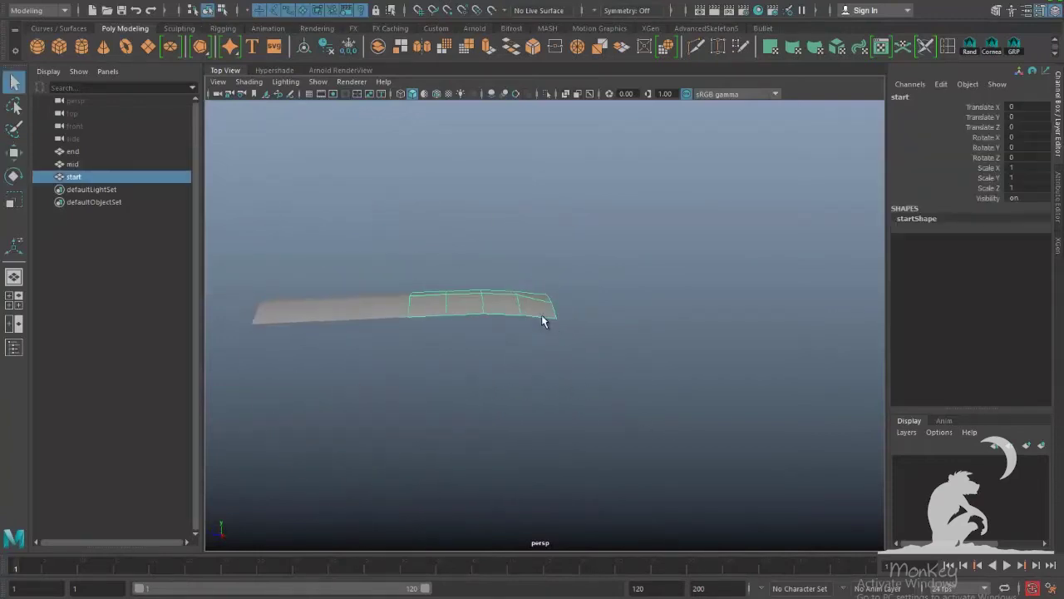
{"action": "left_click_drag", "start_coordinate": [280, 327], "coordinate": [557, 381], "text": "alt"}
{"action": "left_click", "coordinate": [557, 380]}
{"action": "left_click_drag", "start_coordinate": [551, 420], "coordinate": [529, 372], "text": "alt"}
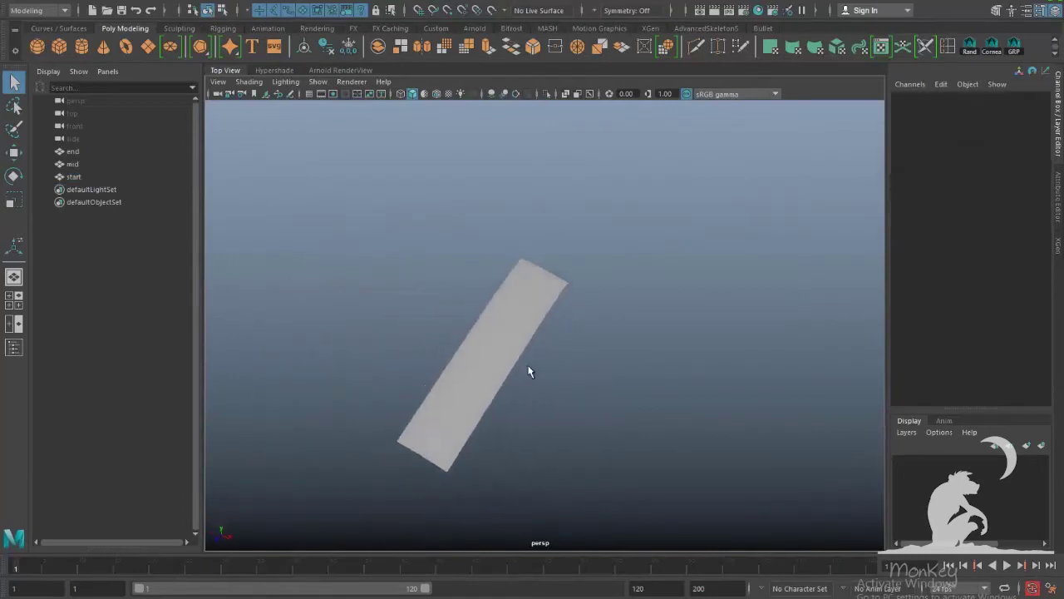
{"action": "left_click", "coordinate": [533, 308]}
{"action": "left_click", "coordinate": [476, 418]}
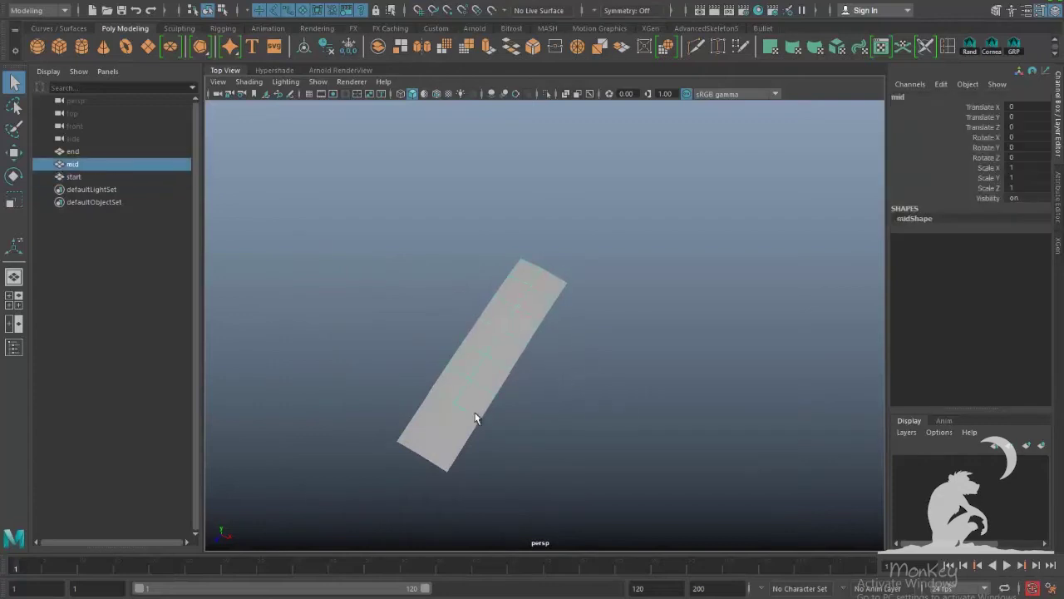
{"action": "left_click", "coordinate": [556, 298]}
{"action": "left_click_drag", "start_coordinate": [556, 298], "coordinate": [552, 348], "text": "alt"}
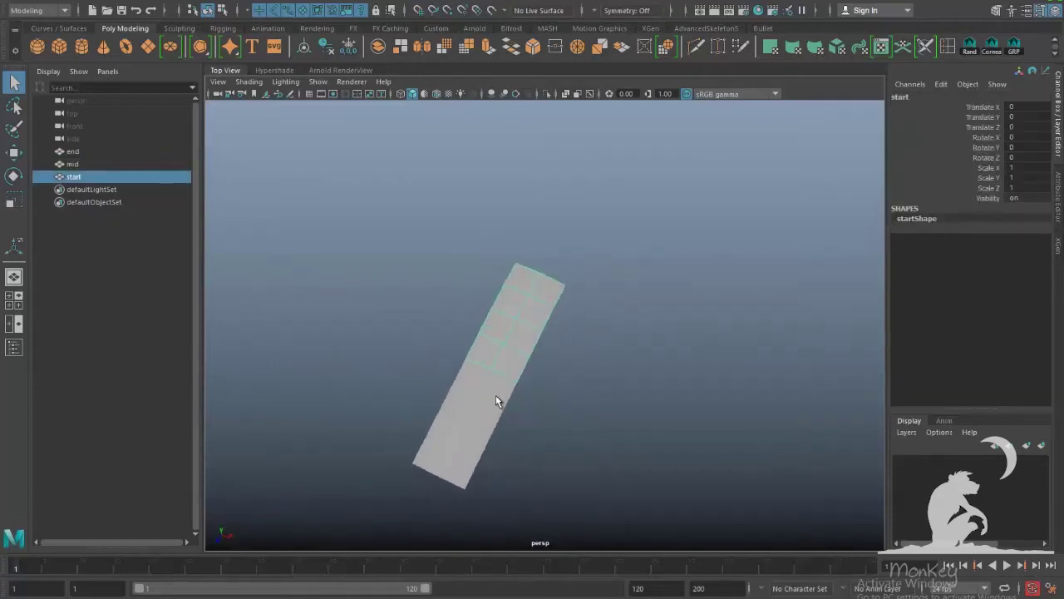
{"action": "left_click", "coordinate": [470, 433]}
{"action": "left_click", "coordinate": [494, 373]}
{"action": "left_click", "coordinate": [587, 350]}
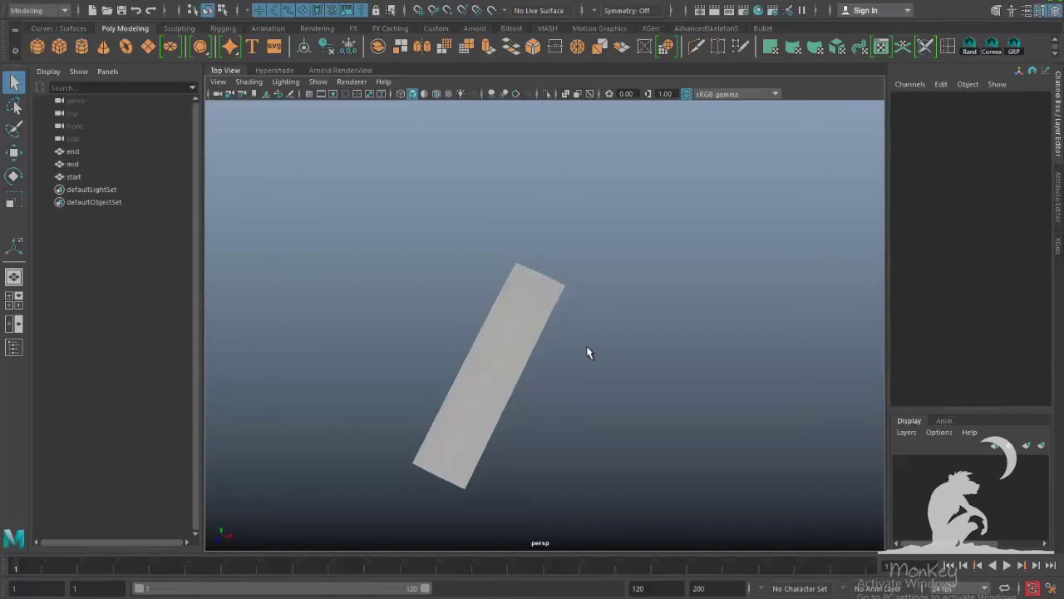
{"action": "left_click", "coordinate": [561, 314]}
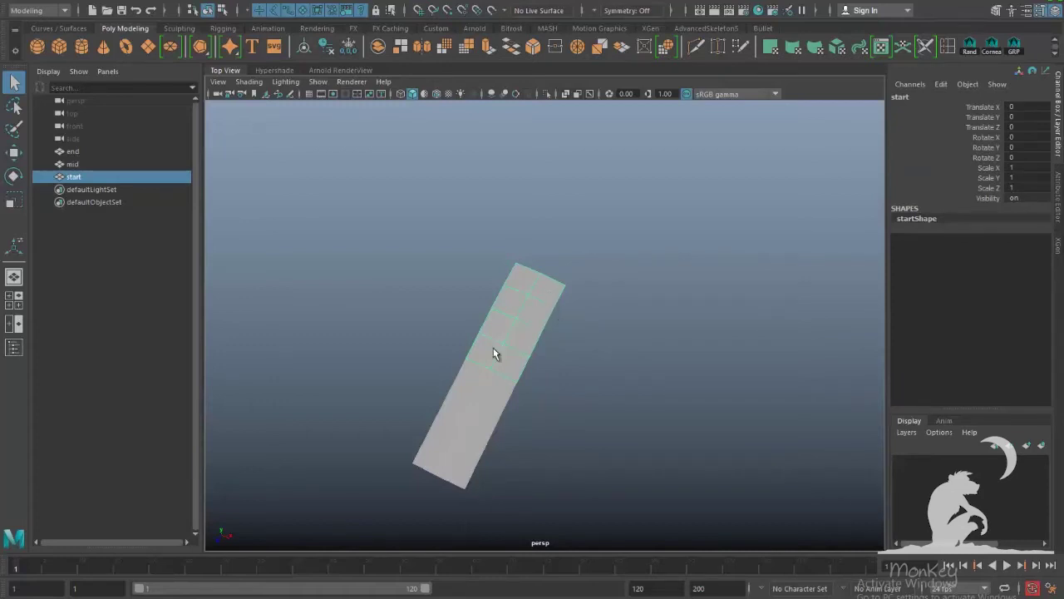
{"action": "left_click", "coordinate": [511, 407]}
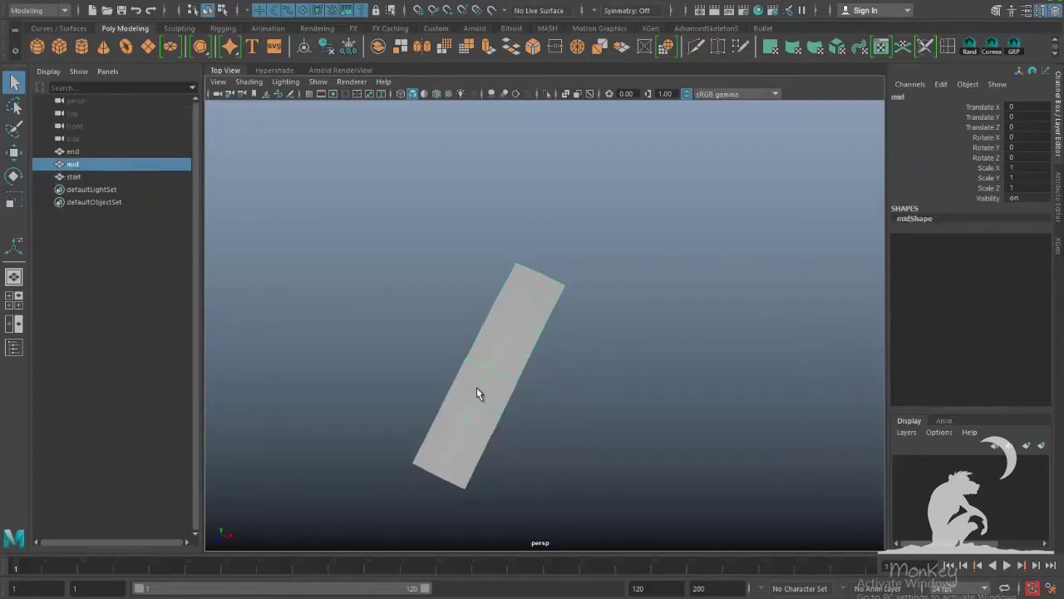
{"action": "middle_click_drag", "start_coordinate": [500, 380], "coordinate": [575, 303], "text": "alt"}
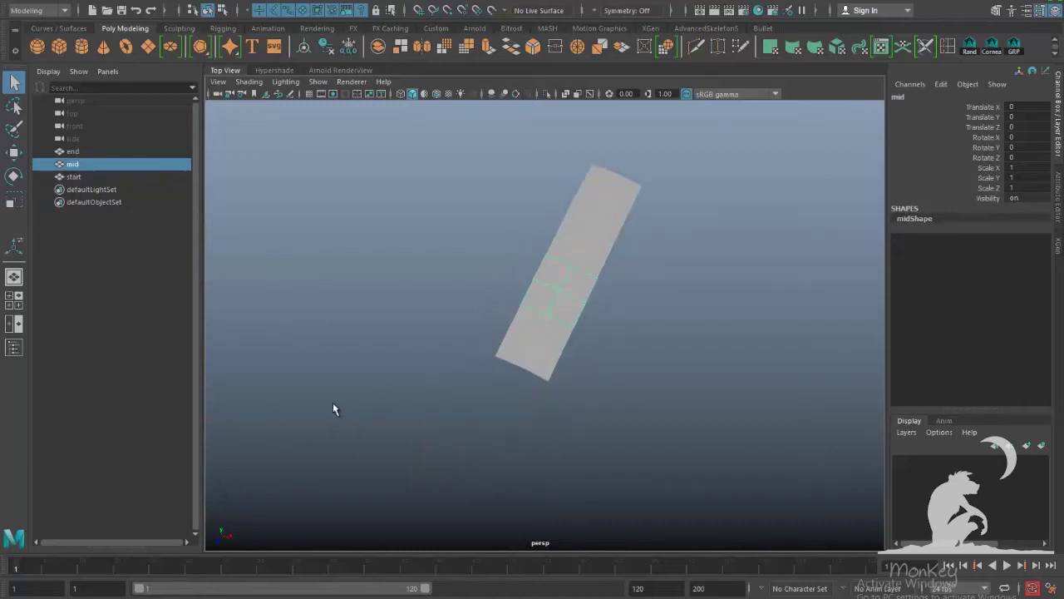
{"action": "left_click", "coordinate": [542, 349]}
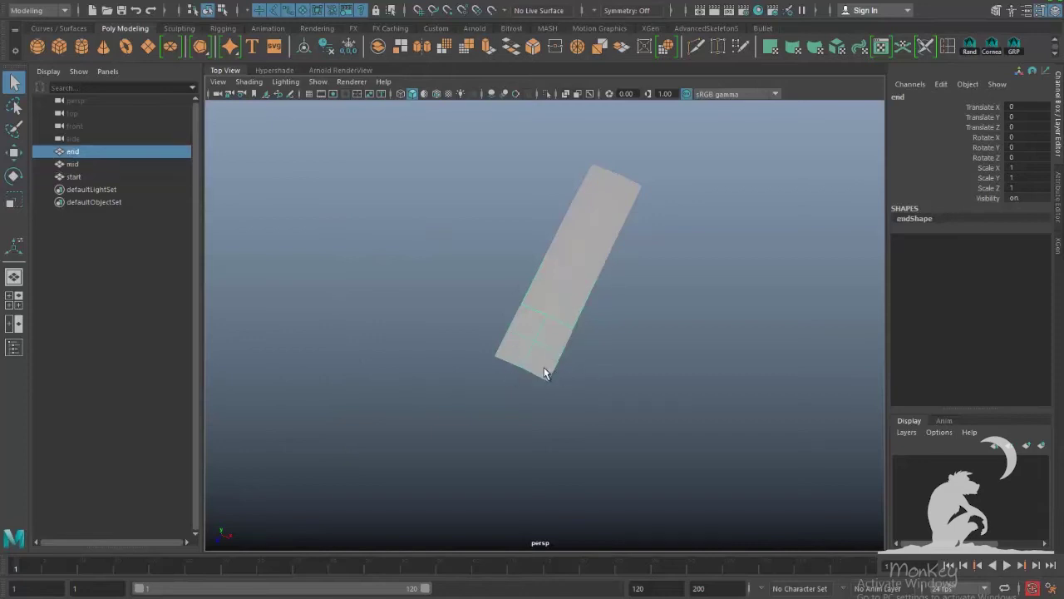
{"action": "left_click_drag", "start_coordinate": [544, 368], "coordinate": [580, 298], "text": "alt"}
Step: Open the UV Editor beside the Outliner and inspect the UV layouts of the start, mid and end planes in turn
{"action": "left_click", "coordinate": [554, 247]}
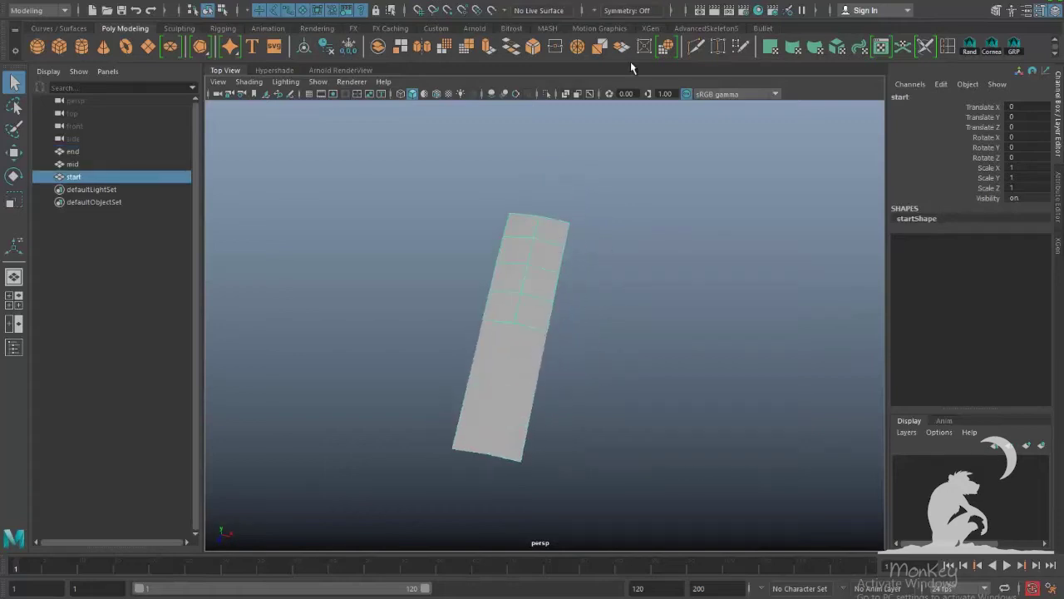
{"action": "left_click", "coordinate": [488, 1]}
{"action": "left_click", "coordinate": [518, 15]}
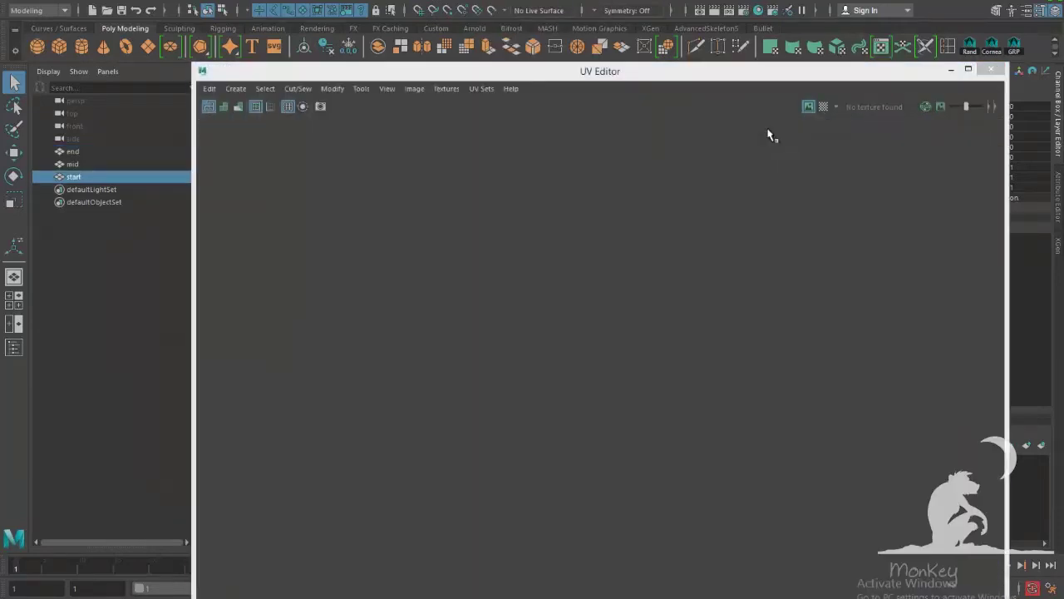
{"action": "left_click_drag", "start_coordinate": [703, 78], "coordinate": [822, 12]}
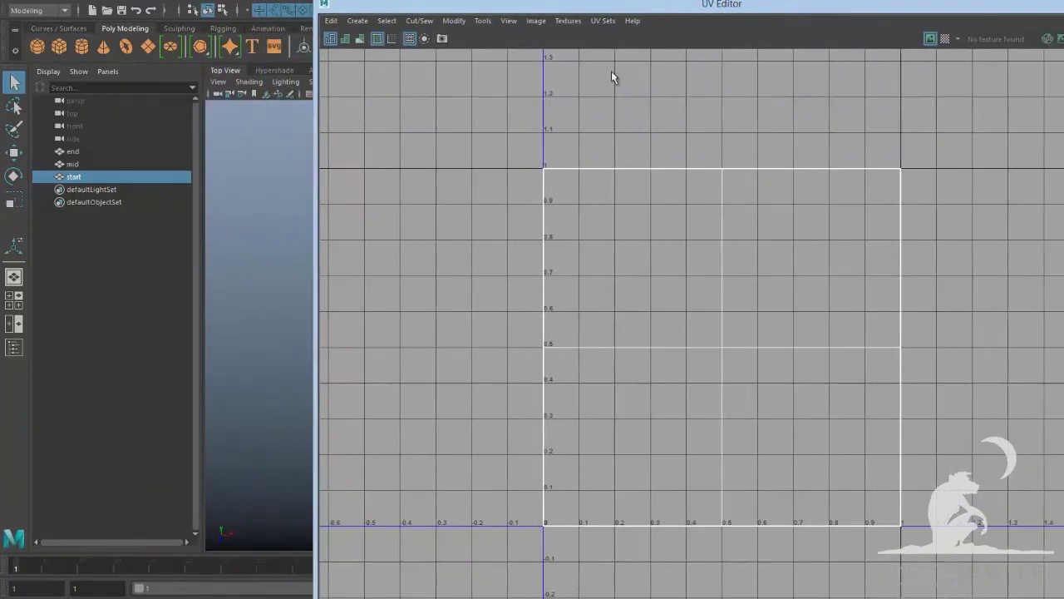
{"action": "left_click", "coordinate": [98, 163]}
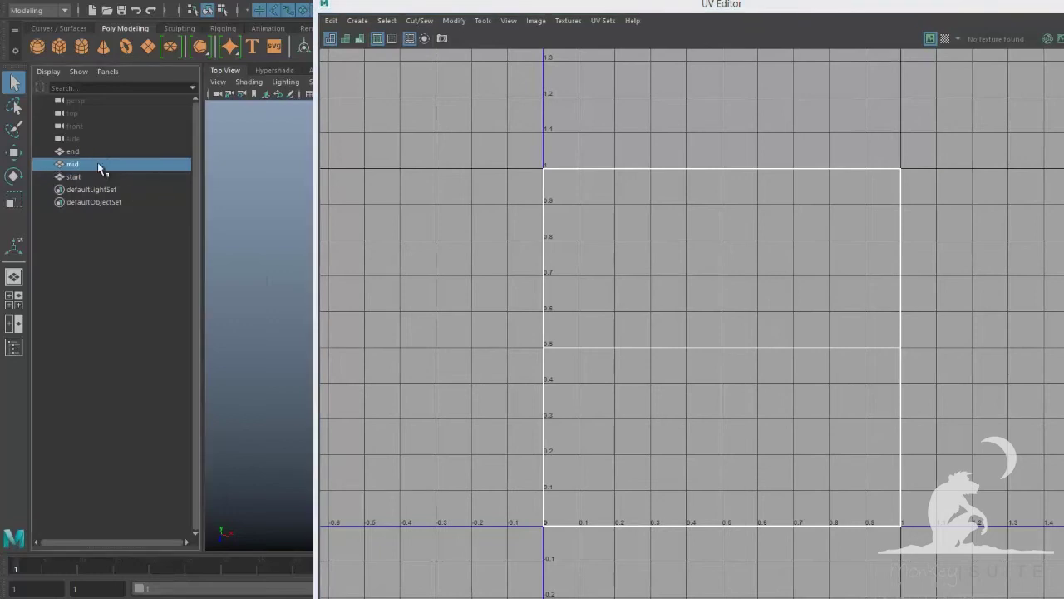
{"action": "left_click", "coordinate": [89, 152]}
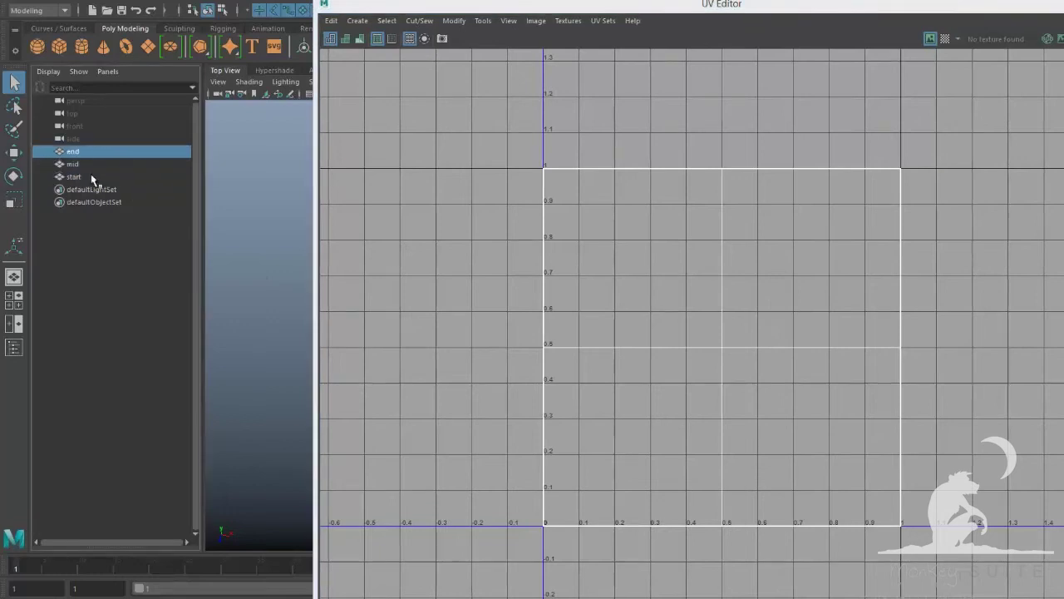
{"action": "left_click", "coordinate": [95, 177]}
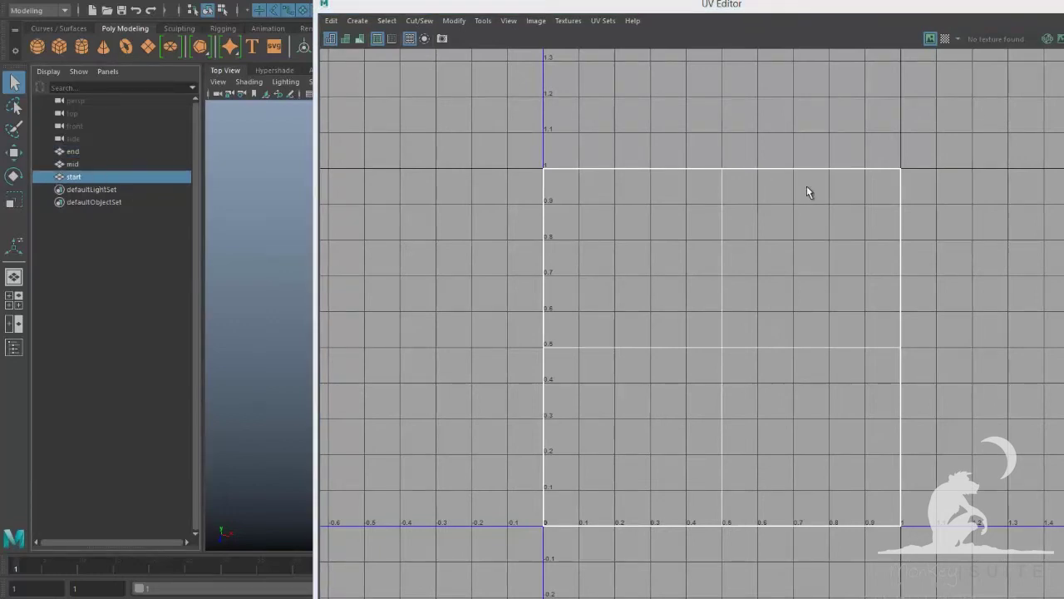
Step: Select all faces of the start plane, apply a Planar UV projection to them, and return to object mode
{"action": "left_click_drag", "start_coordinate": [738, 24], "coordinate": [931, 24]}
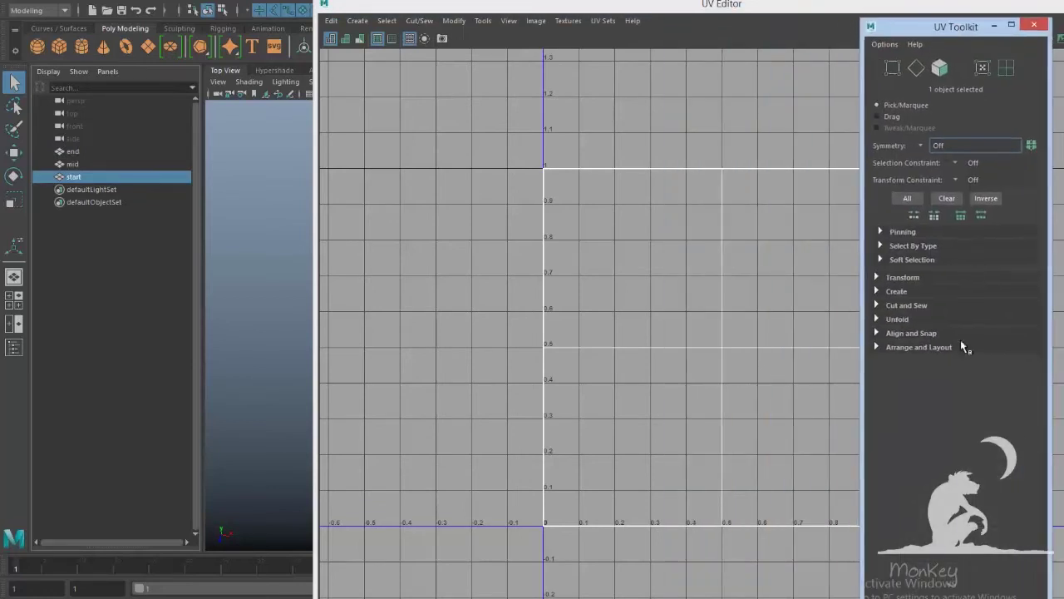
{"action": "left_click", "coordinate": [879, 292]}
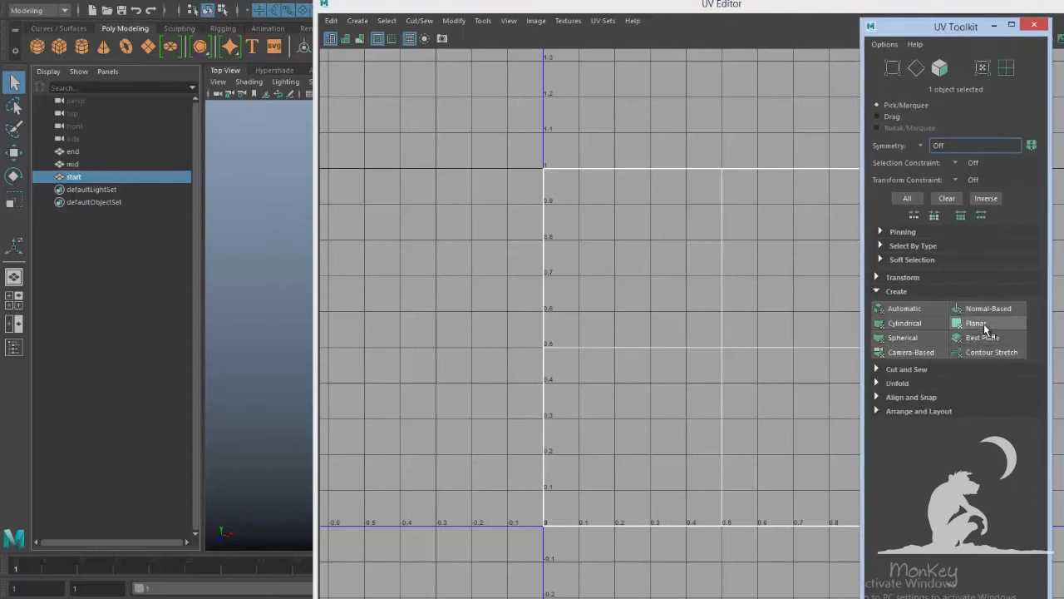
{"action": "left_click_drag", "start_coordinate": [723, 7], "coordinate": [1063, 61]}
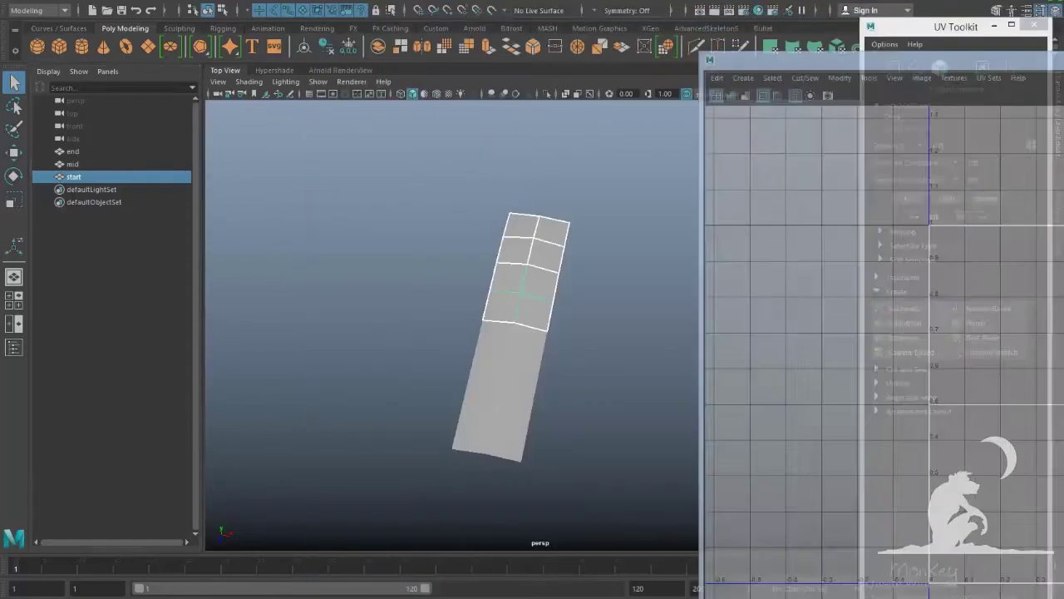
{"action": "left_click", "coordinate": [676, 314]}
{"action": "left_click", "coordinate": [531, 246]}
{"action": "right_click_drag", "start_coordinate": [530, 246], "coordinate": [534, 284]}
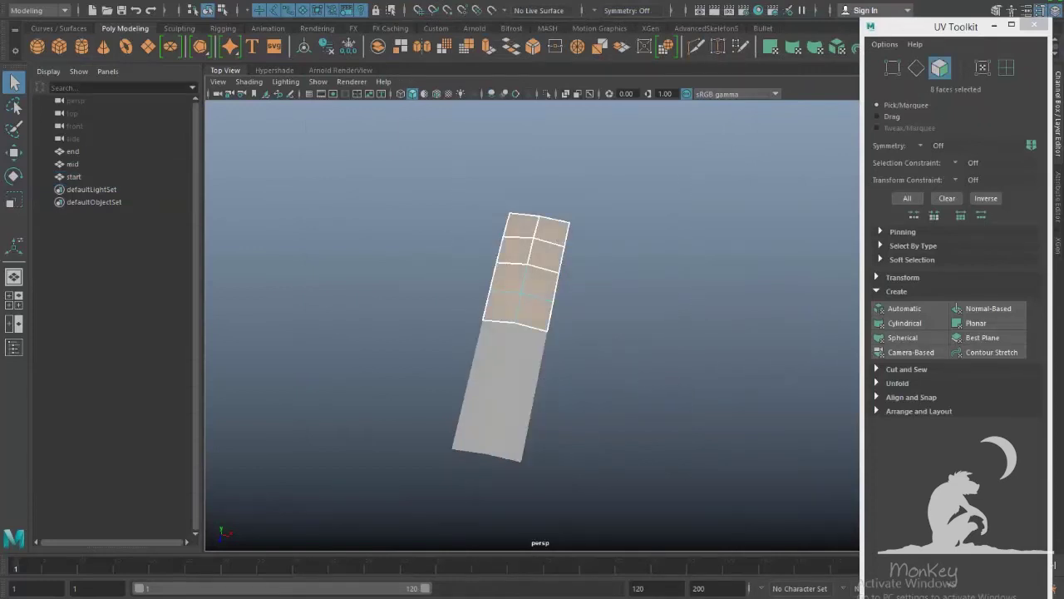
{"action": "left_click_drag", "start_coordinate": [1063, 83], "coordinate": [326, 30]}
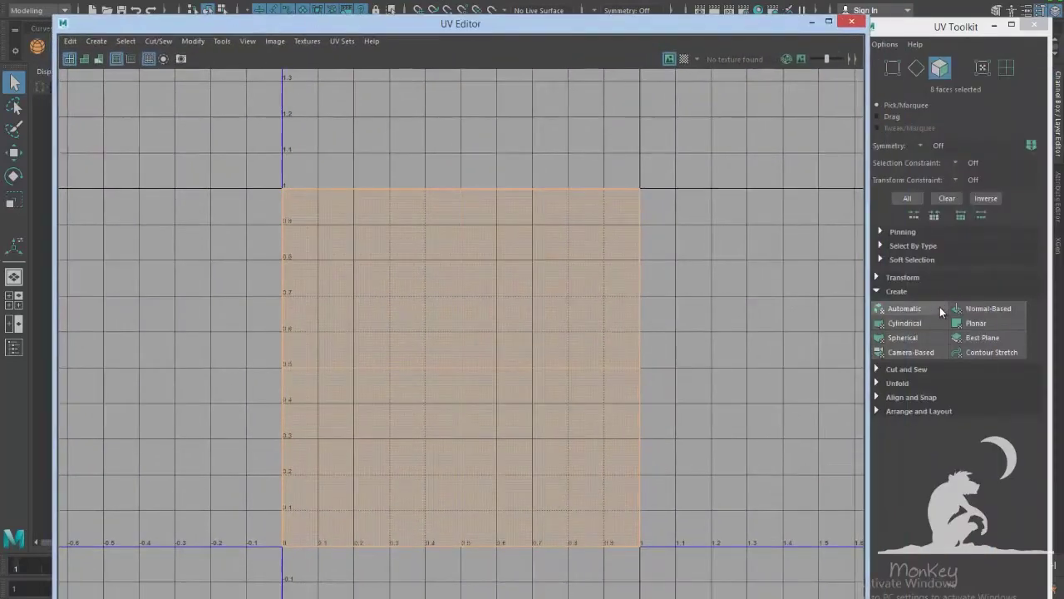
{"action": "left_click", "coordinate": [975, 325]}
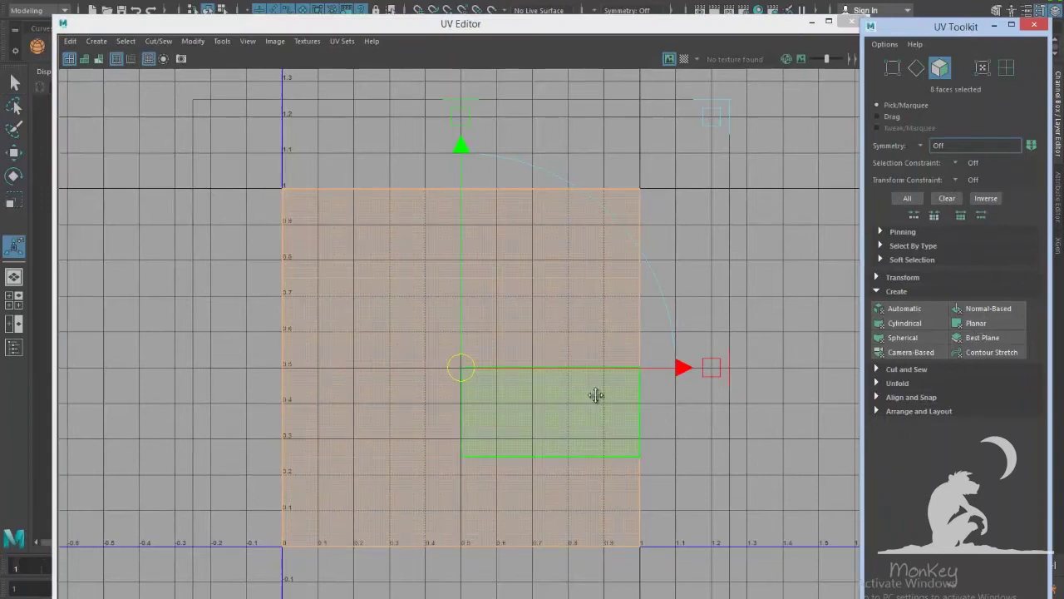
{"action": "middle_click_drag", "start_coordinate": [596, 396], "coordinate": [585, 349], "text": "alt"}
{"action": "right_click_drag", "start_coordinate": [584, 349], "coordinate": [492, 340], "text": "alt"}
{"action": "key", "text": "q"}
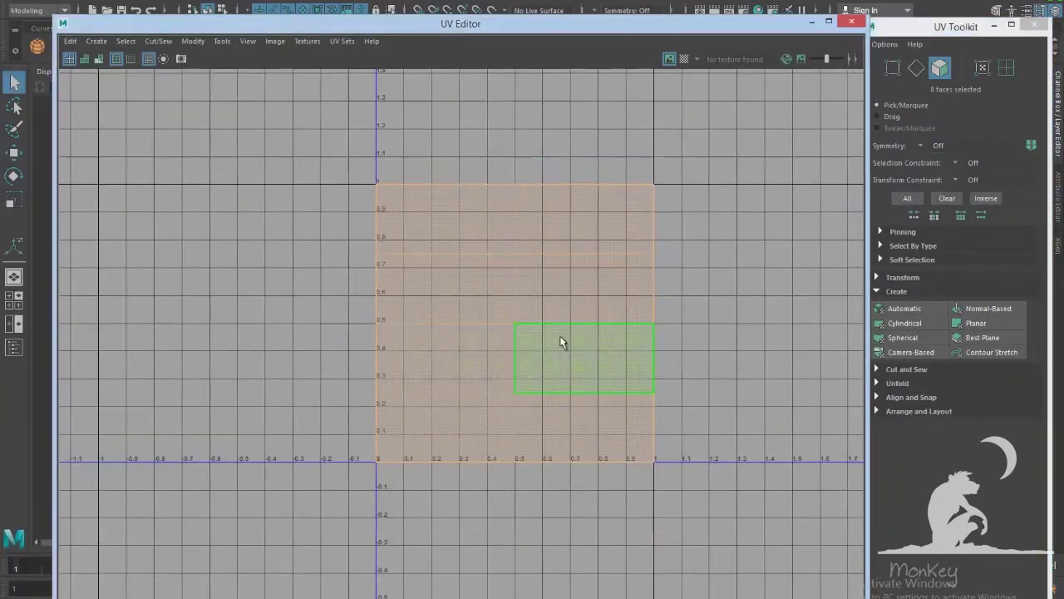
{"action": "left_click", "coordinate": [640, 371]}
{"action": "key", "text": "F8"}
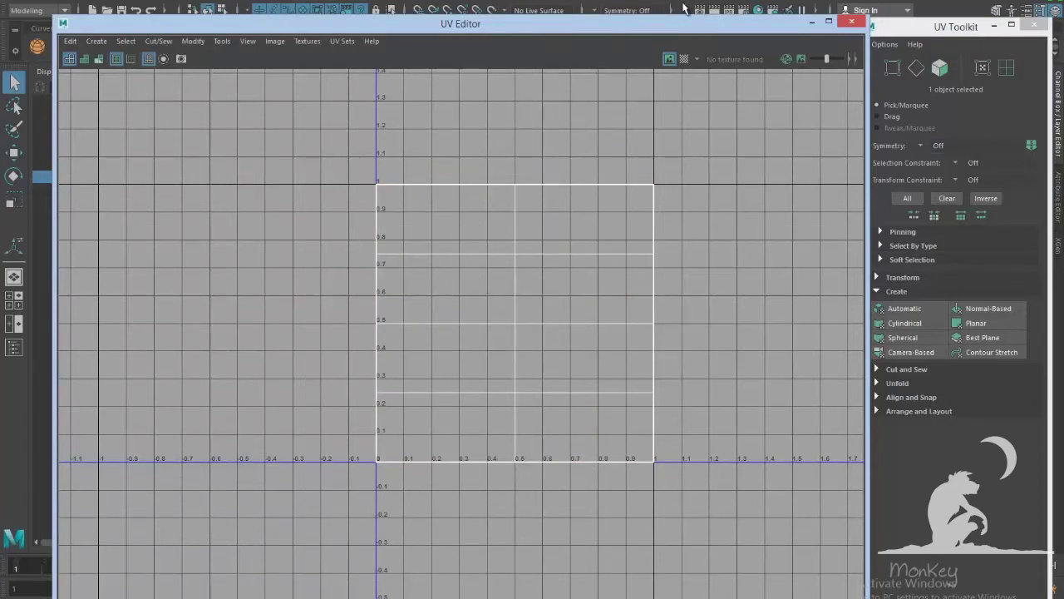
Step: Check the UV layouts of the start, end and mid planes again, and close the UV Editor and UV Toolkit
{"action": "left_click_drag", "start_coordinate": [655, 31], "coordinate": [1063, 31]}
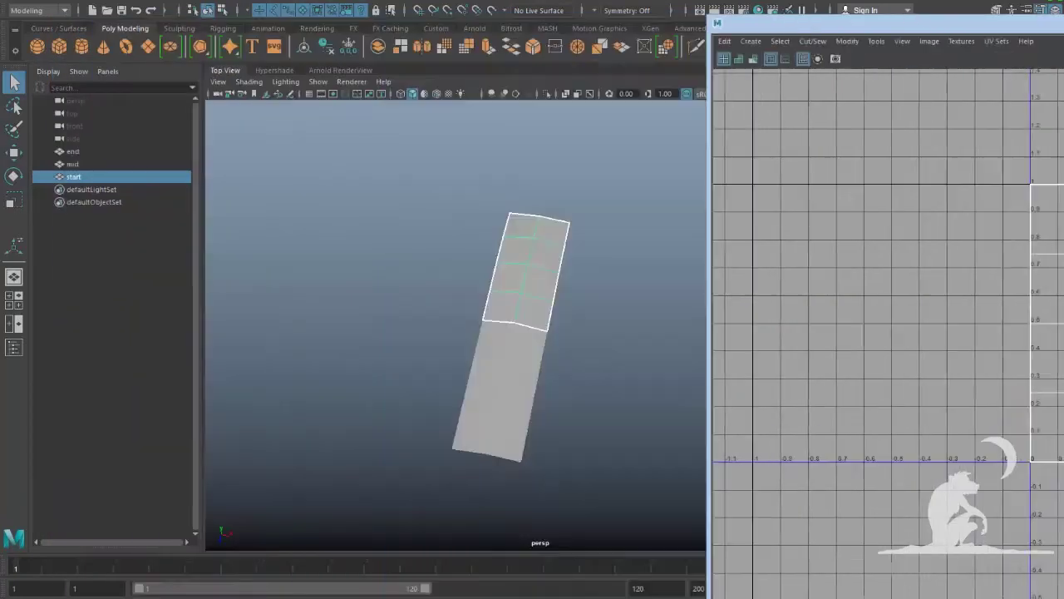
{"action": "left_click", "coordinate": [532, 349]}
{"action": "left_click_drag", "start_coordinate": [990, 19], "coordinate": [640, 27]}
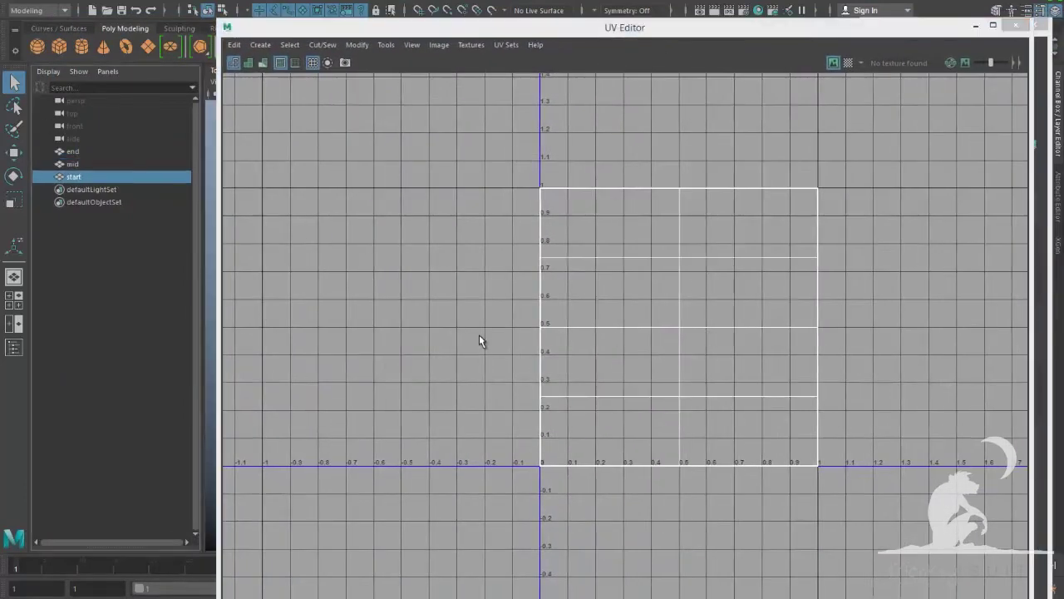
{"action": "left_click", "coordinate": [85, 150]}
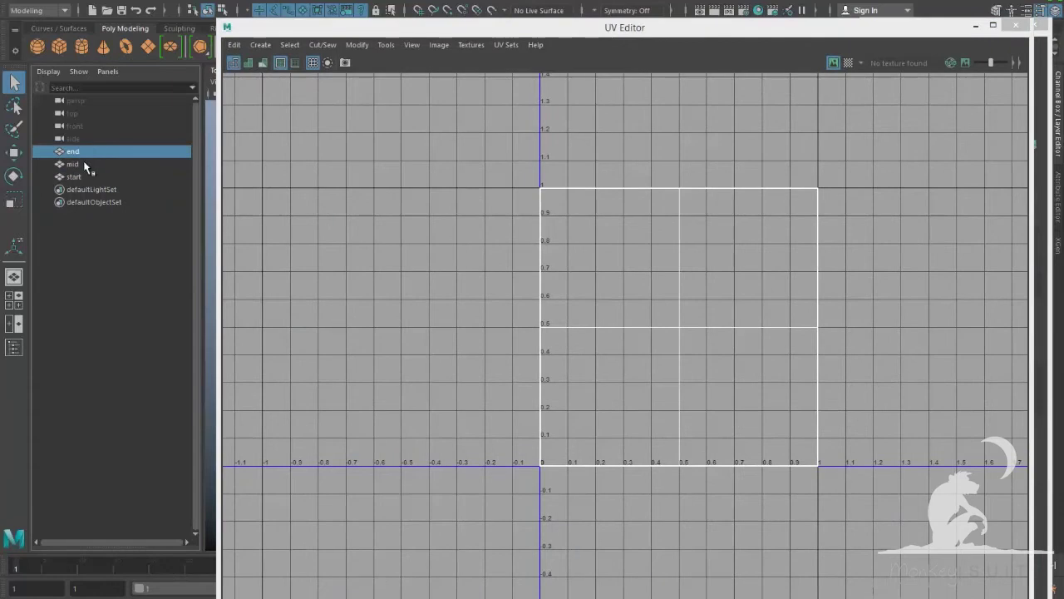
{"action": "left_click", "coordinate": [85, 164]}
{"action": "left_click", "coordinate": [86, 177]}
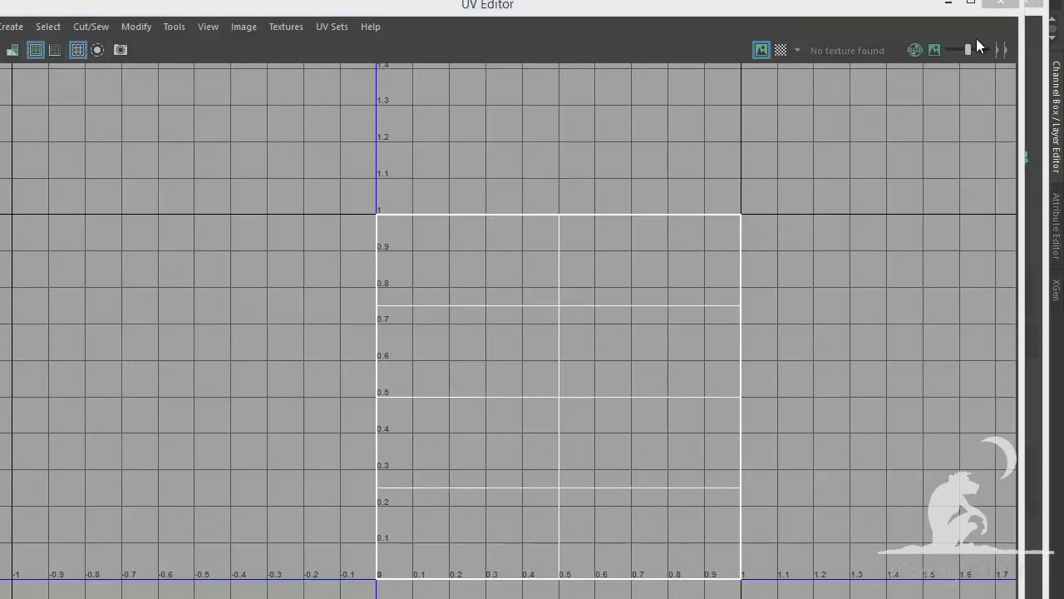
{"action": "left_click", "coordinate": [1000, 3]}
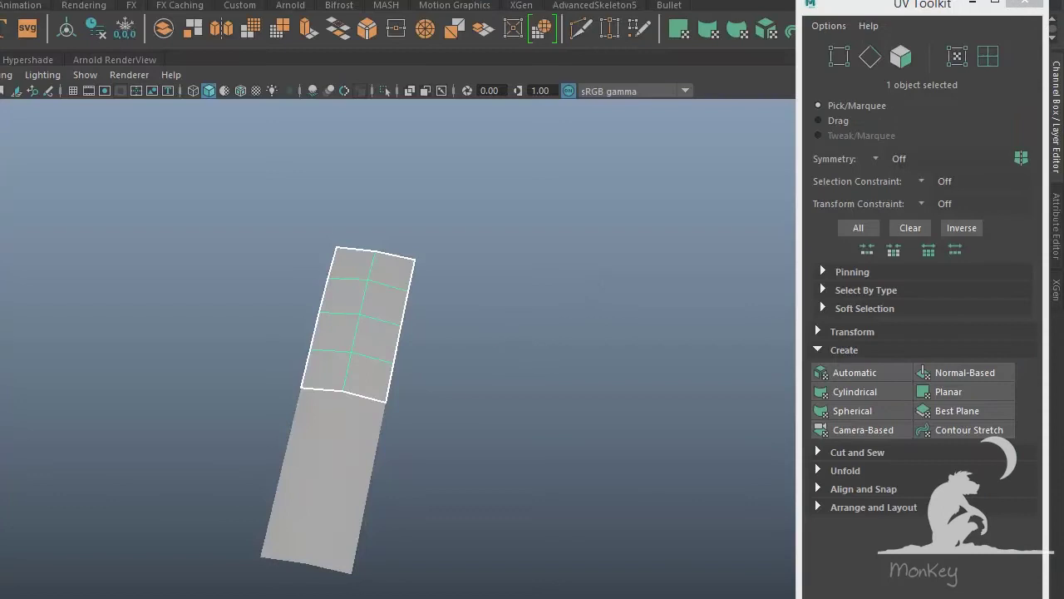
{"action": "left_click", "coordinate": [1028, 2]}
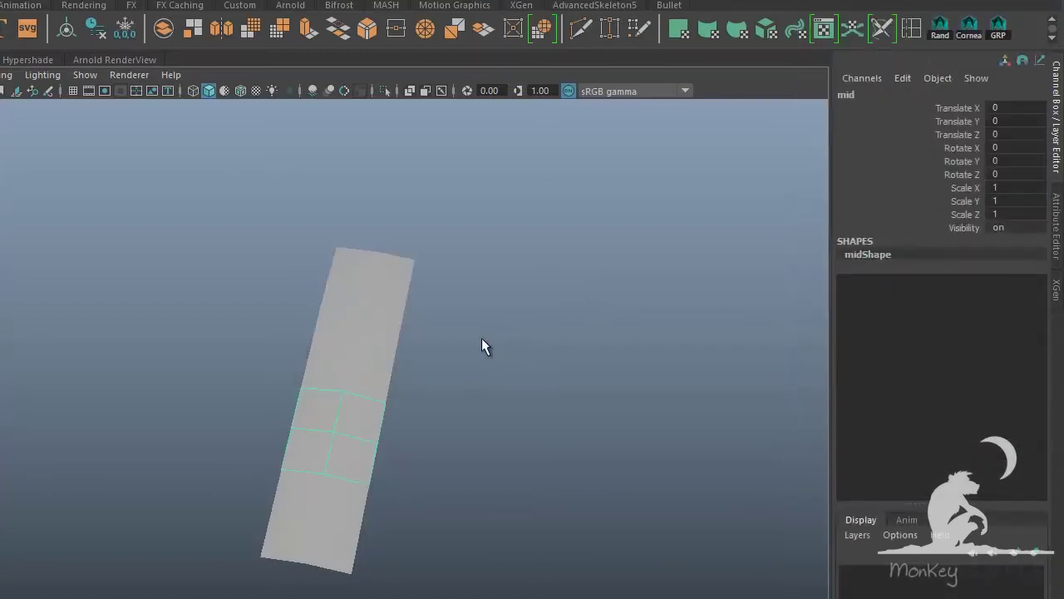
Step: Examine the start, mid and end planes individually and together, viewing the whole strip from several angles
{"action": "left_click", "coordinate": [343, 437]}
{"action": "left_click", "coordinate": [373, 316]}
{"action": "left_click", "coordinate": [343, 418]}
{"action": "left_click_drag", "start_coordinate": [481, 251], "coordinate": [379, 533]}
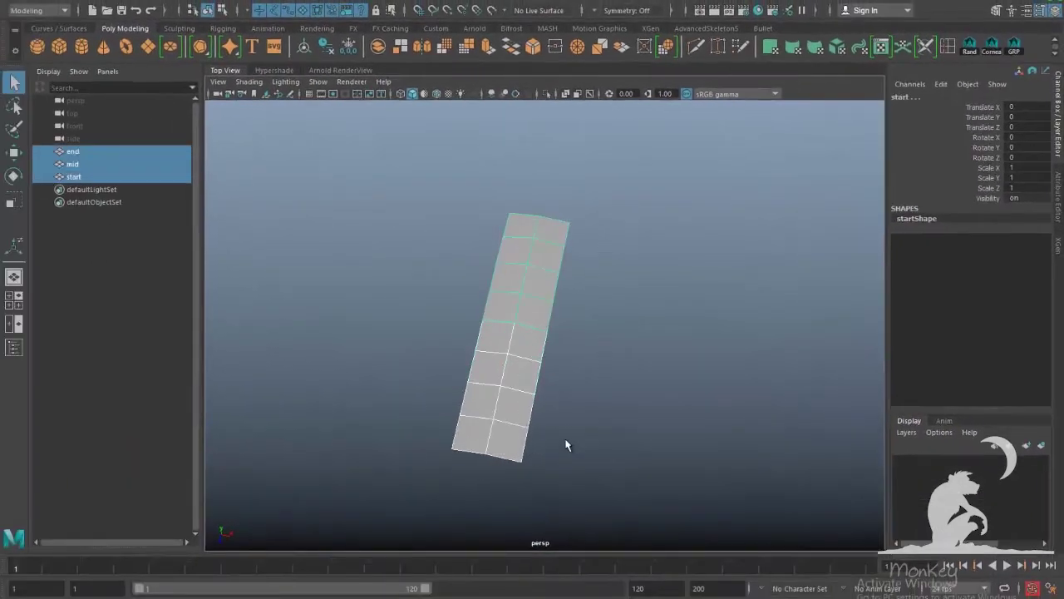
{"action": "left_click", "coordinate": [526, 380]}
{"action": "left_click_drag", "start_coordinate": [569, 389], "coordinate": [569, 379], "text": "alt"}
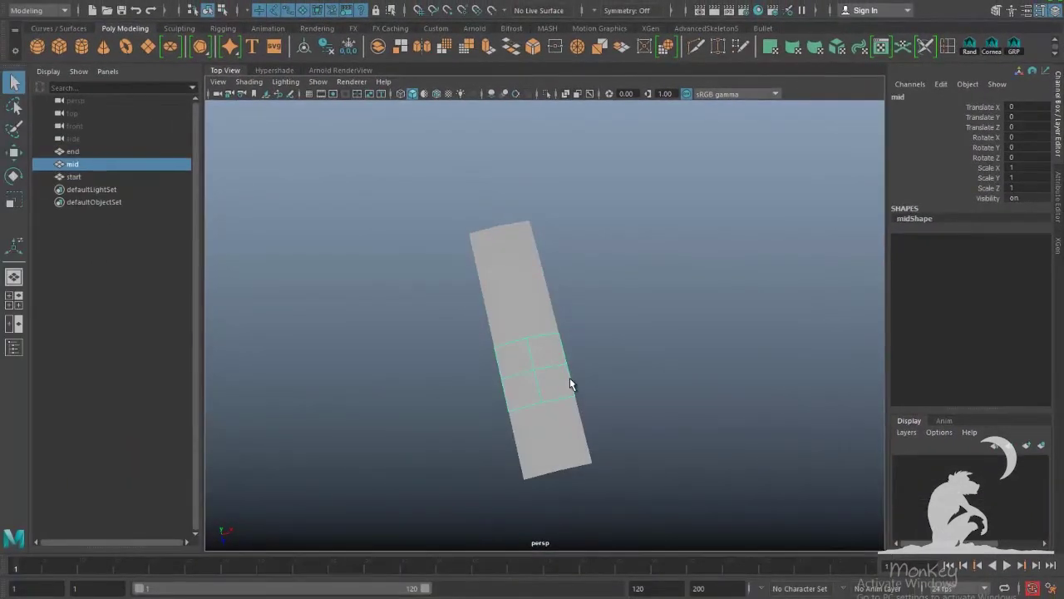
{"action": "left_click_drag", "start_coordinate": [569, 384], "coordinate": [505, 395], "text": "alt"}
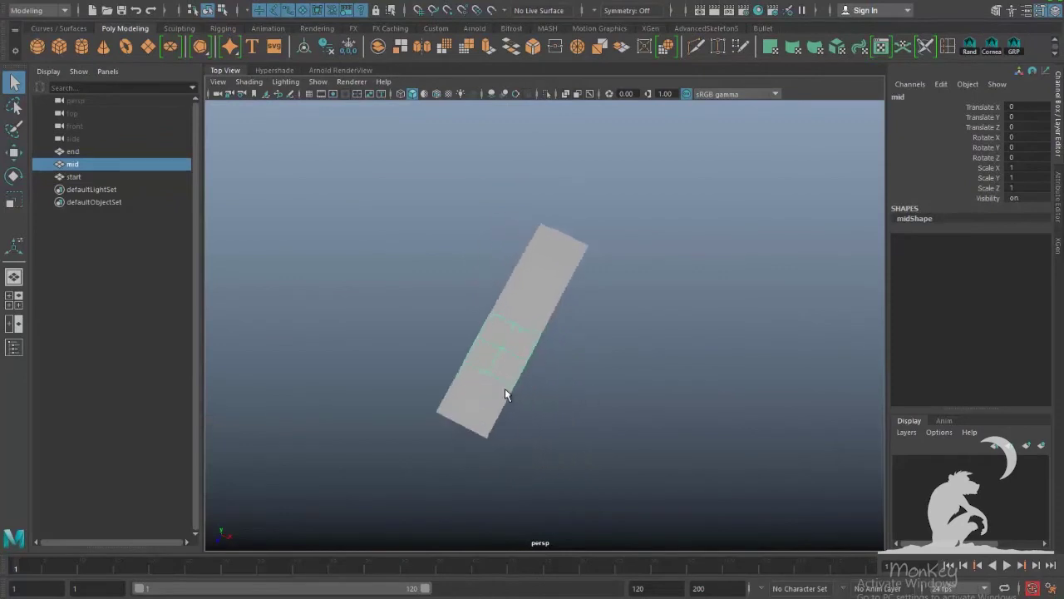
{"action": "left_click", "coordinate": [610, 384]}
{"action": "left_click_drag", "start_coordinate": [611, 384], "coordinate": [502, 362], "text": "alt"}
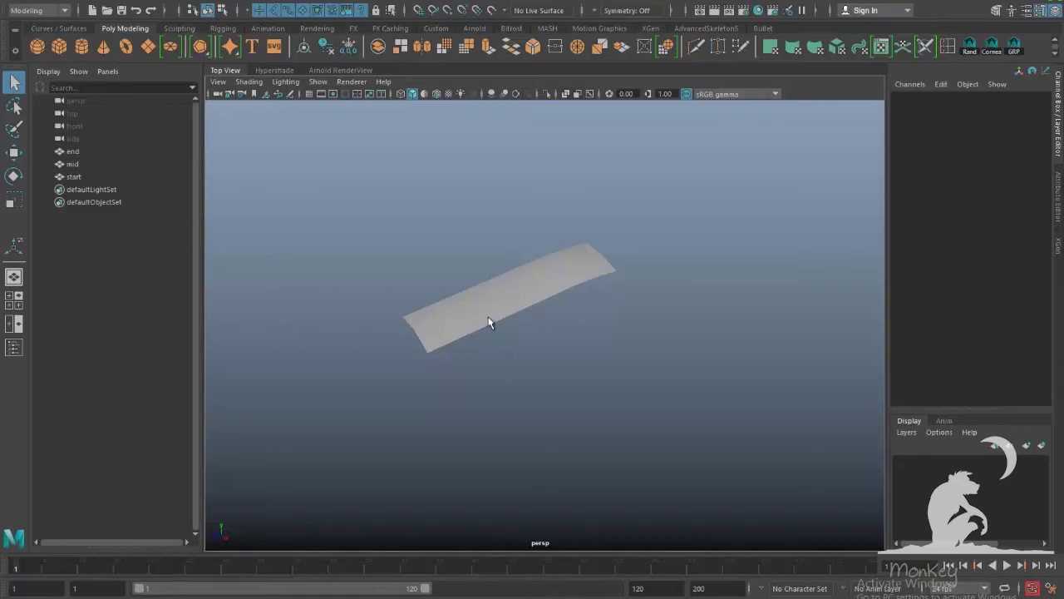
{"action": "left_click_drag", "start_coordinate": [488, 321], "coordinate": [619, 358], "text": "alt"}
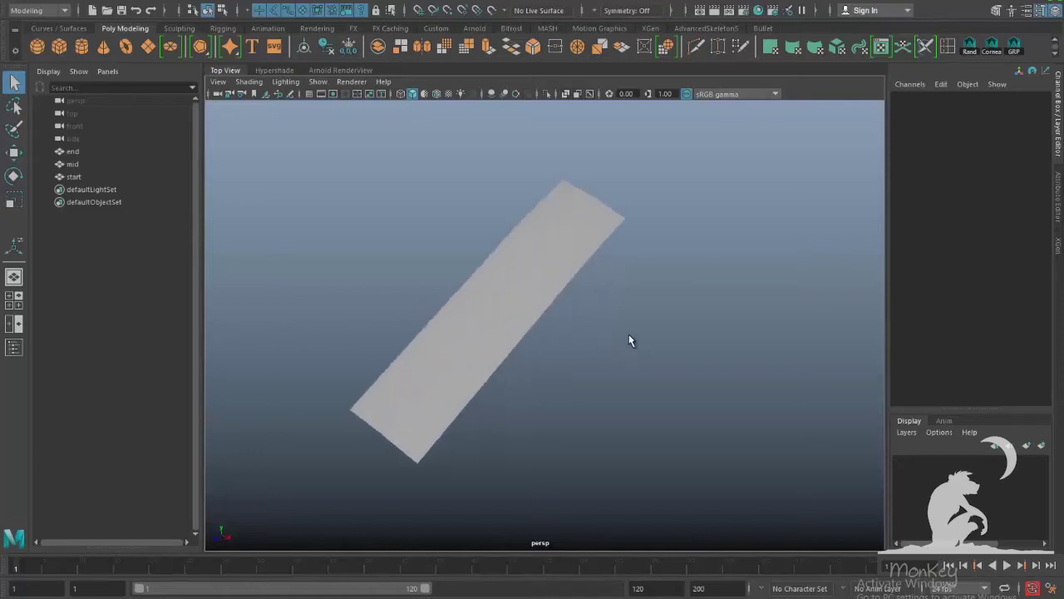
{"action": "left_click_drag", "start_coordinate": [452, 410], "coordinate": [380, 499]}
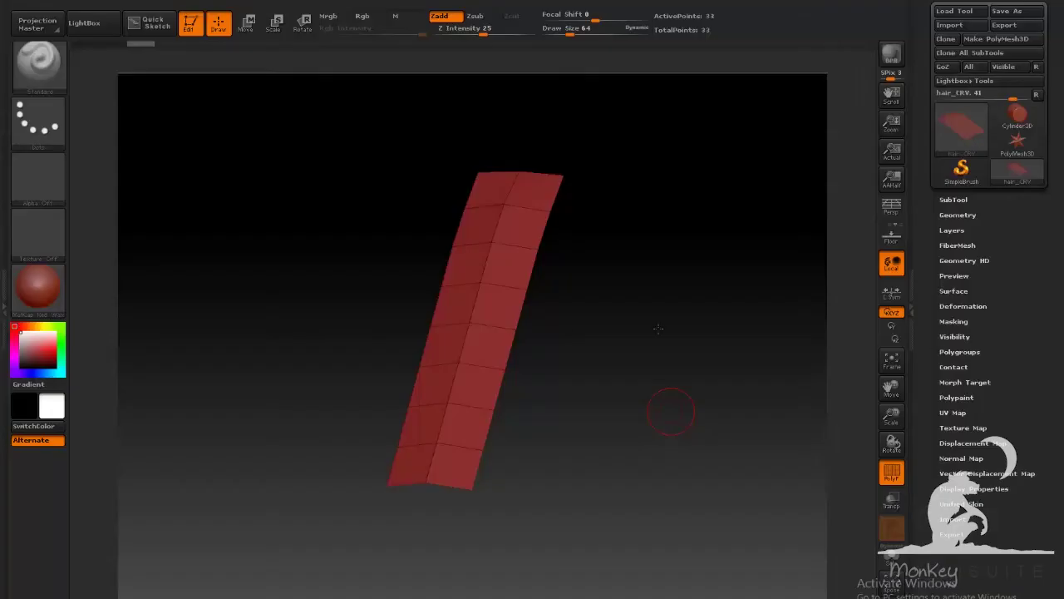
Step: Switch to ZBrush, inspect the hair_CRV strip from both sides, and turn on Double in its display properties
{"action": "left_click_drag", "start_coordinate": [658, 329], "coordinate": [574, 235]}
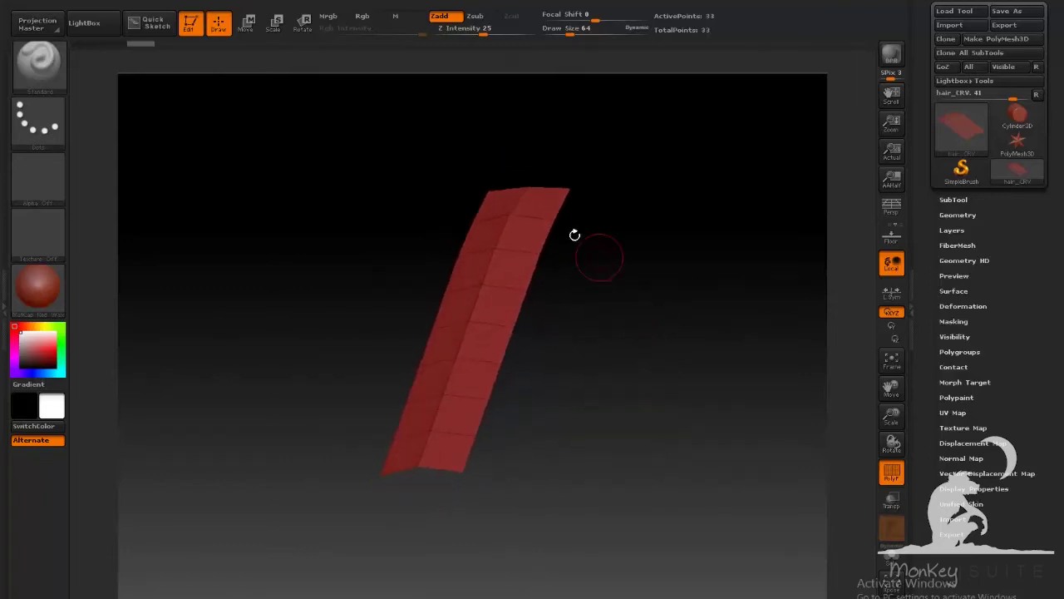
{"action": "left_click_drag", "start_coordinate": [633, 408], "coordinate": [632, 419]}
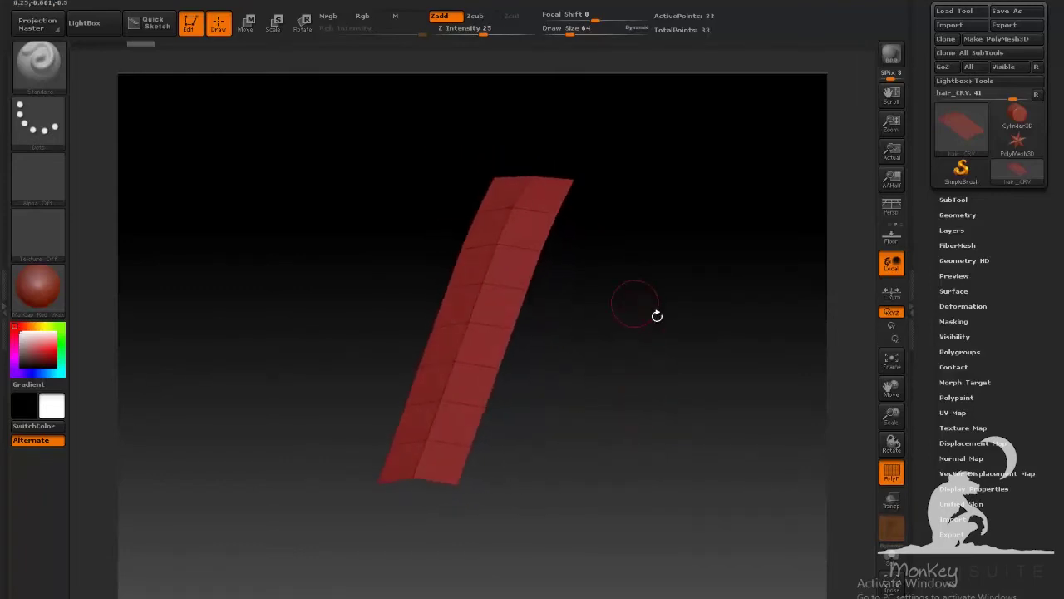
{"action": "left_click_drag", "start_coordinate": [656, 314], "coordinate": [632, 349]}
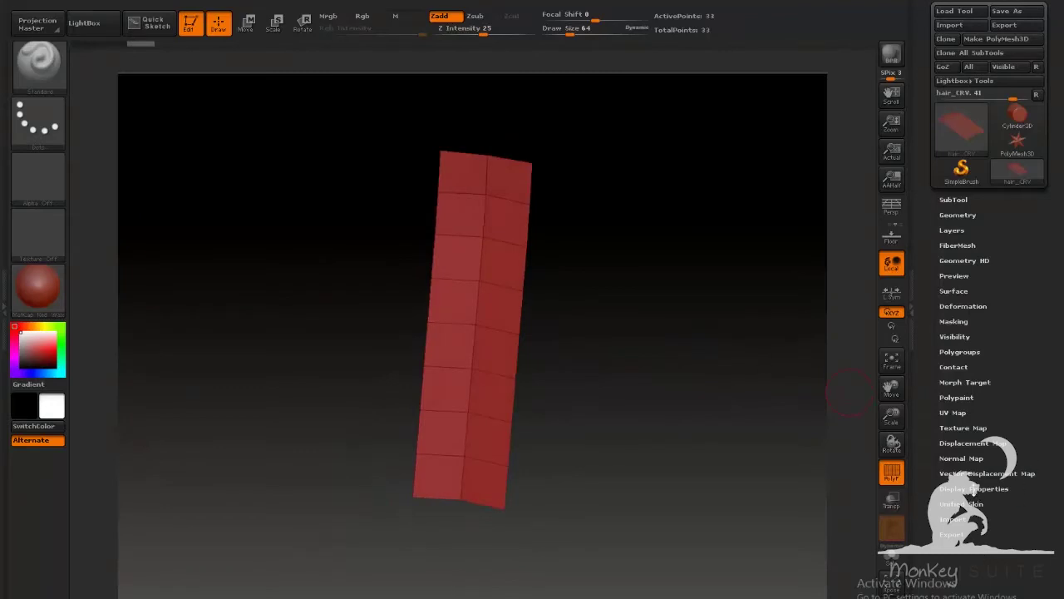
{"action": "left_click", "coordinate": [974, 488]}
{"action": "left_click_drag", "start_coordinate": [777, 409], "coordinate": [641, 389]}
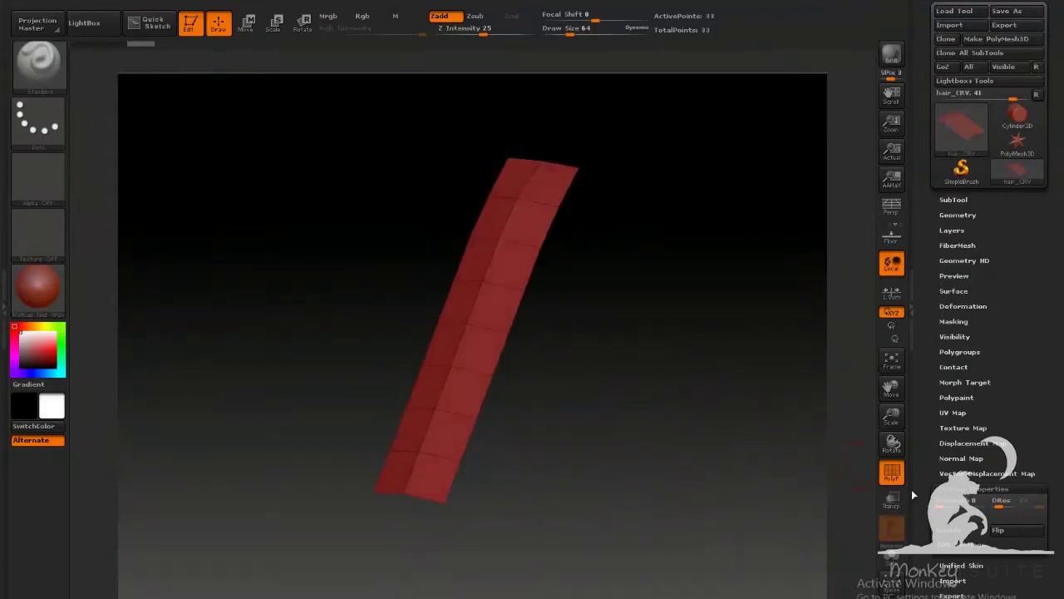
{"action": "left_click", "coordinate": [963, 530]}
Step: Align the hair_CRV strip to a straight front view filling the canvas, and assign its polygroups with Auto Groups
{"action": "left_click_drag", "start_coordinate": [632, 384], "coordinate": [672, 371]}
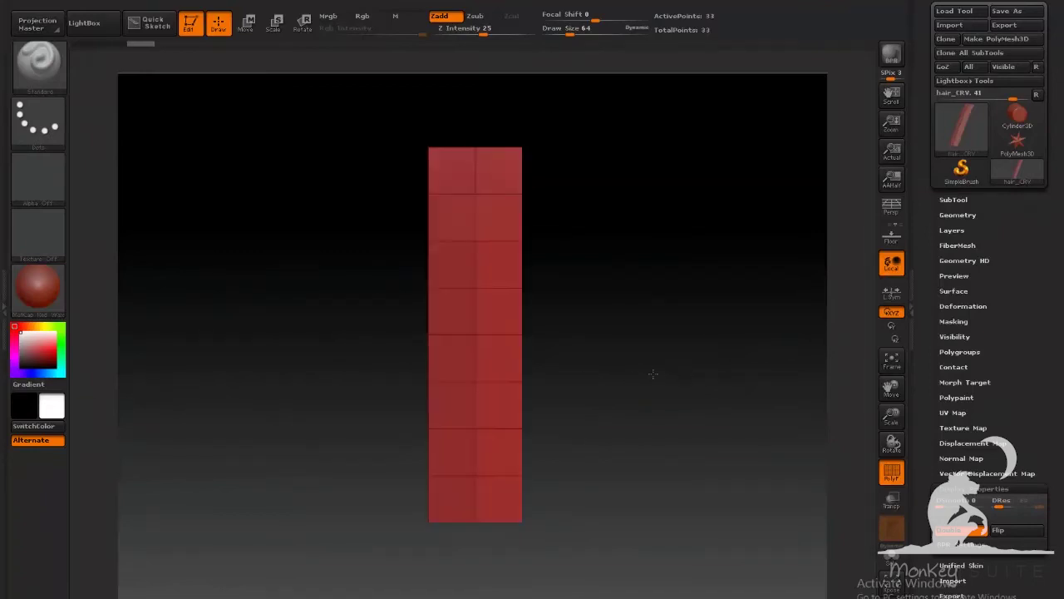
{"action": "key", "text": "f"}
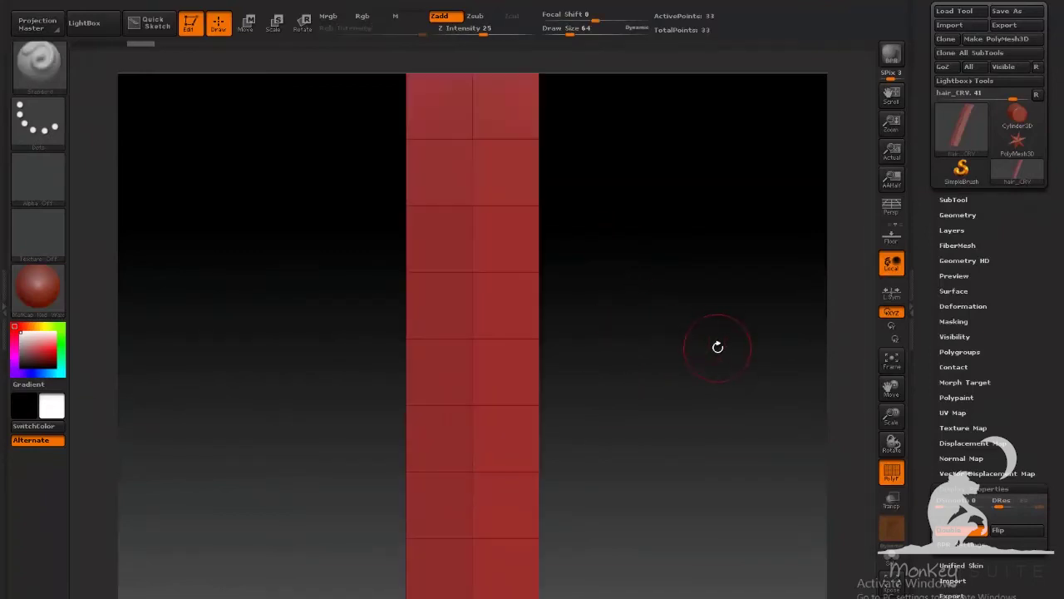
{"action": "left_click_drag", "start_coordinate": [717, 348], "coordinate": [711, 349], "text": "alt"}
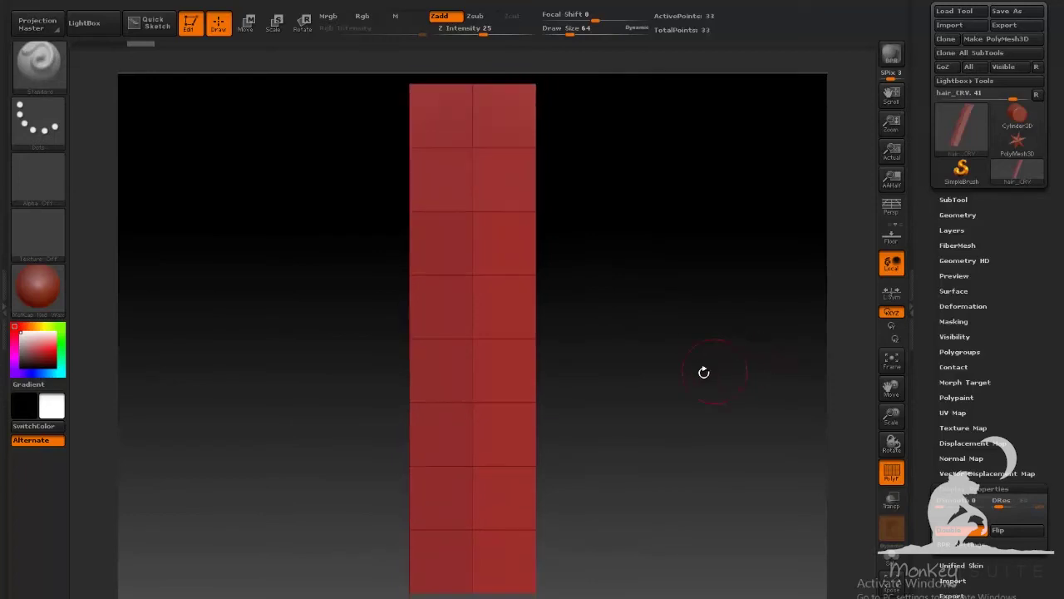
{"action": "left_click", "coordinate": [971, 352]}
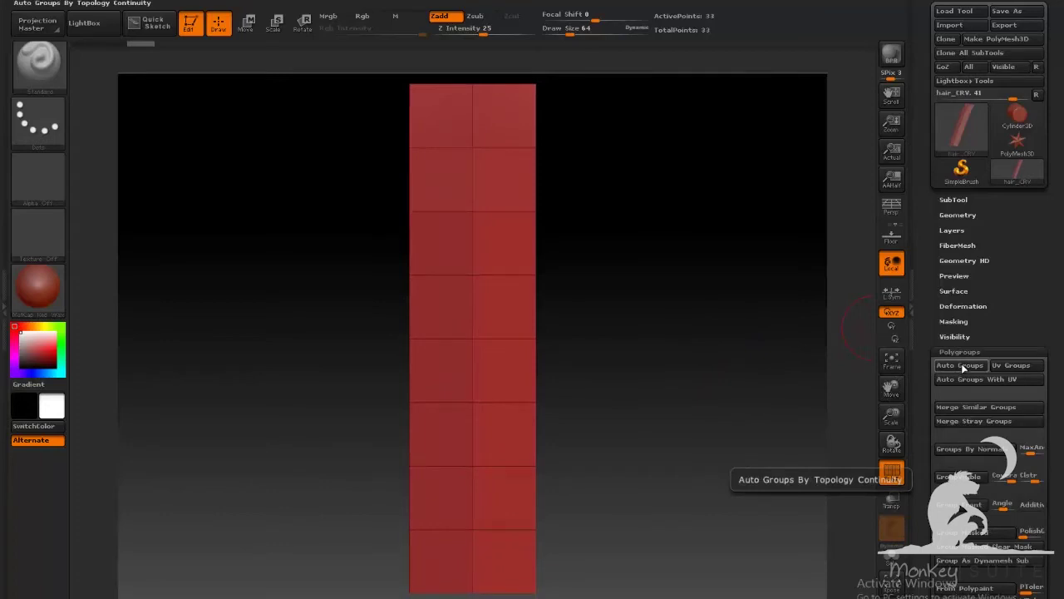
{"action": "left_click", "coordinate": [956, 366]}
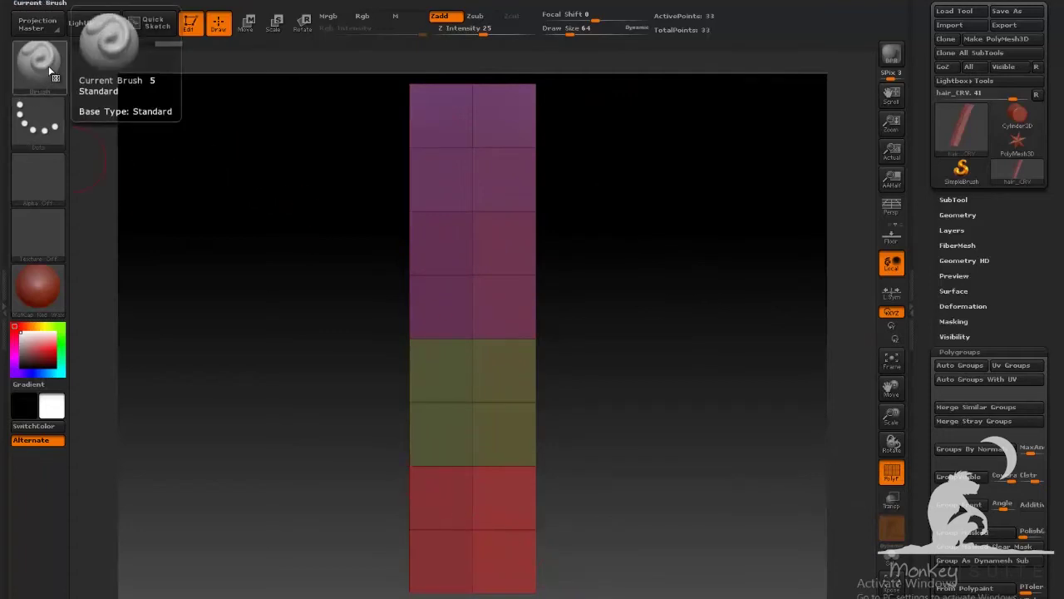
Step: Create a new InsertMesh brush from the active three-group strip
{"action": "left_click", "coordinate": [52, 3]}
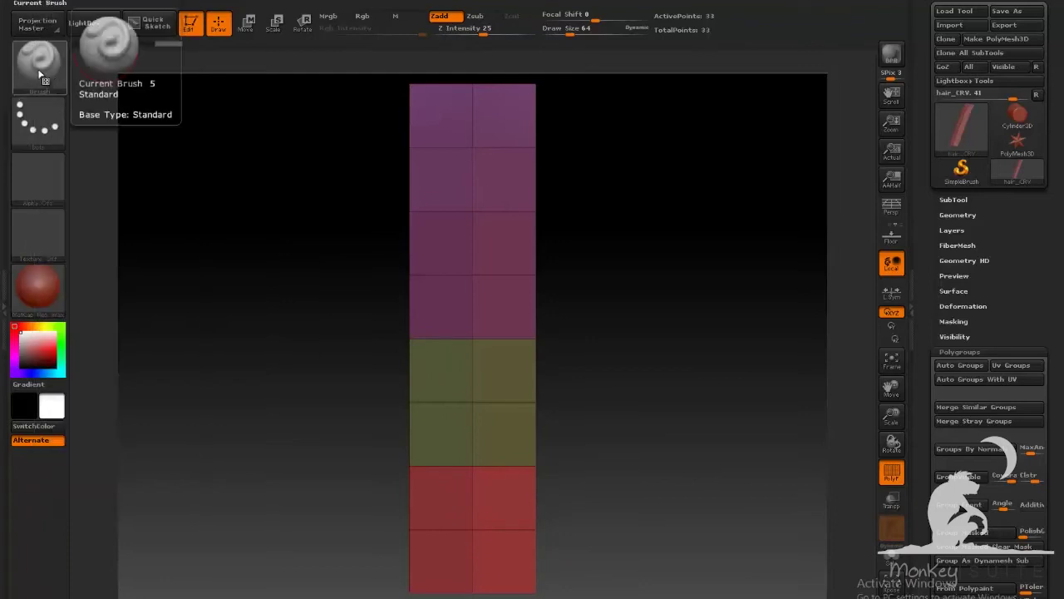
{"action": "left_click", "coordinate": [55, 81]}
{"action": "left_click", "coordinate": [49, 79]}
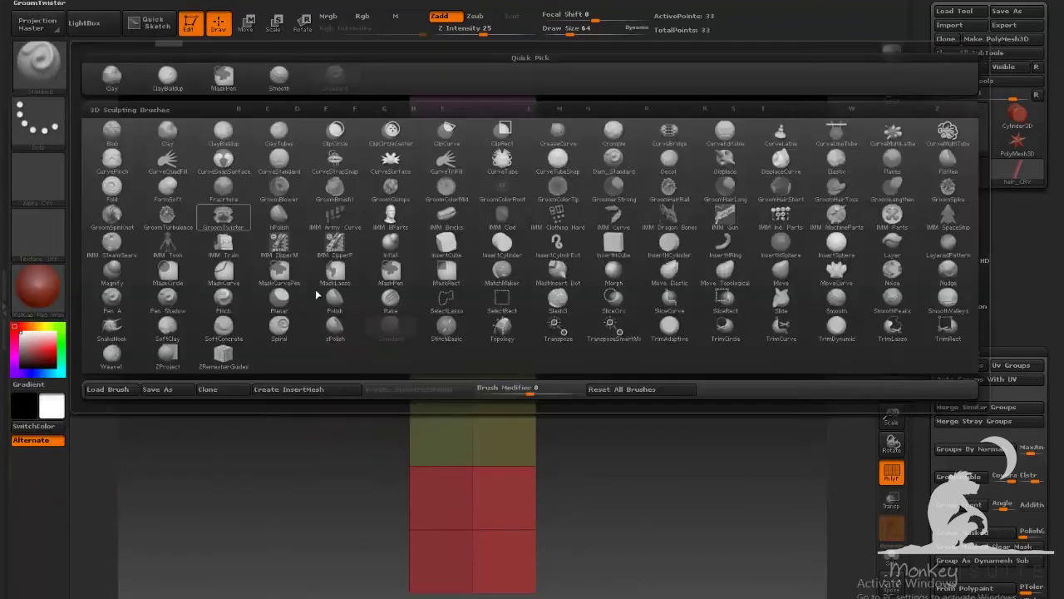
{"action": "left_click", "coordinate": [327, 391]}
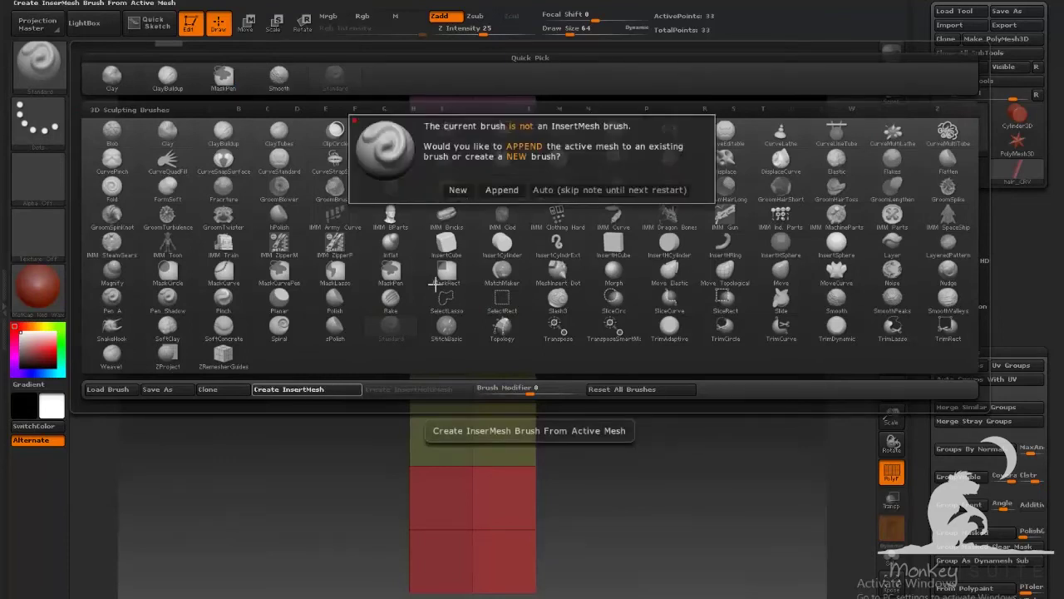
{"action": "left_click", "coordinate": [460, 190]}
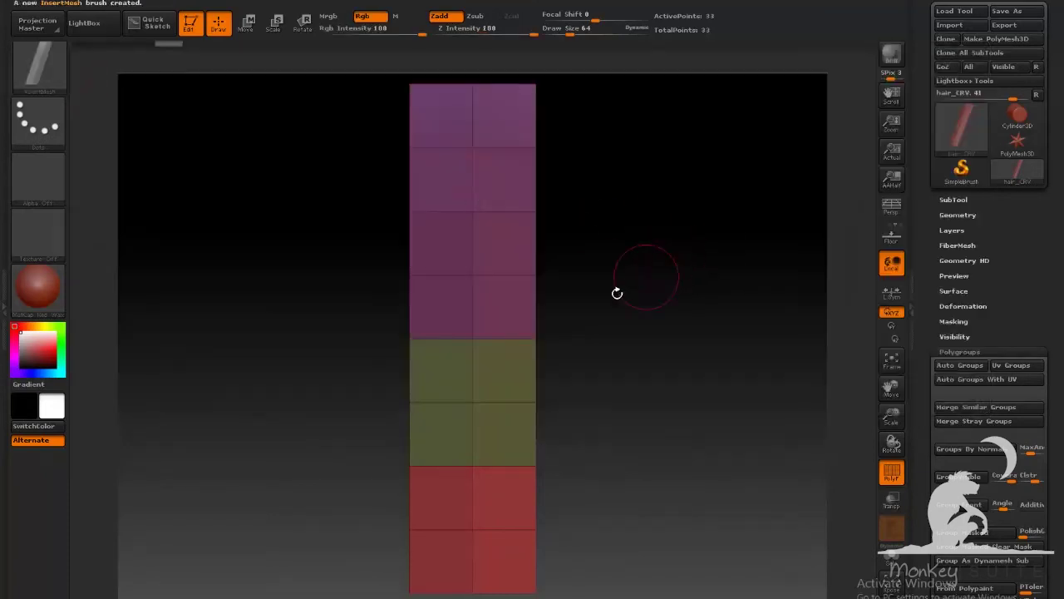
Step: Test the new InsertMesh brush by drawing a strip on the mesh, undo it, and draw another at a different angle
{"action": "left_click_drag", "start_coordinate": [477, 189], "coordinate": [495, 258]}
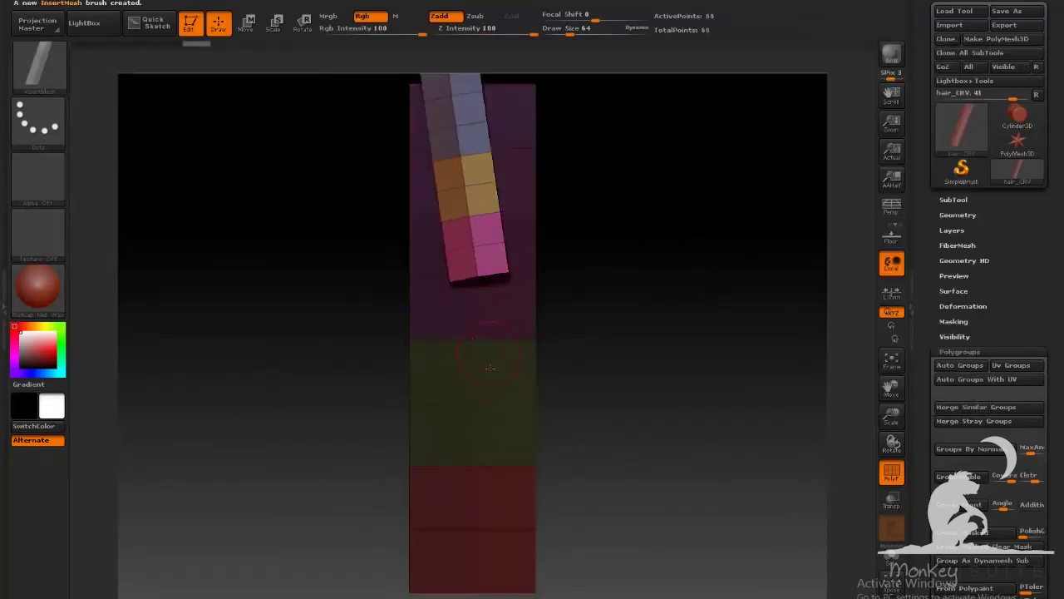
{"action": "key", "text": "ctrl+z"}
{"action": "left_click_drag", "start_coordinate": [509, 221], "coordinate": [483, 334]}
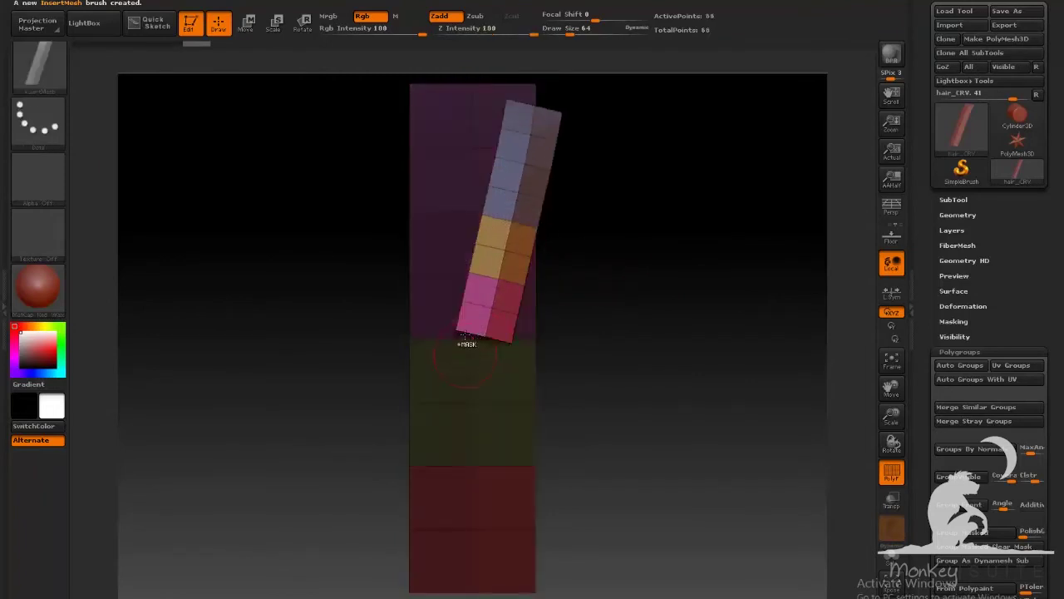
Step: Undo the angled strip, and test the InsertMesh brush with two more strips at other angles, undoing each
{"action": "key", "text": "ctrl+z"}
{"action": "left_click_drag", "start_coordinate": [460, 251], "coordinate": [498, 375]}
{"action": "key", "text": "ctrl+z"}
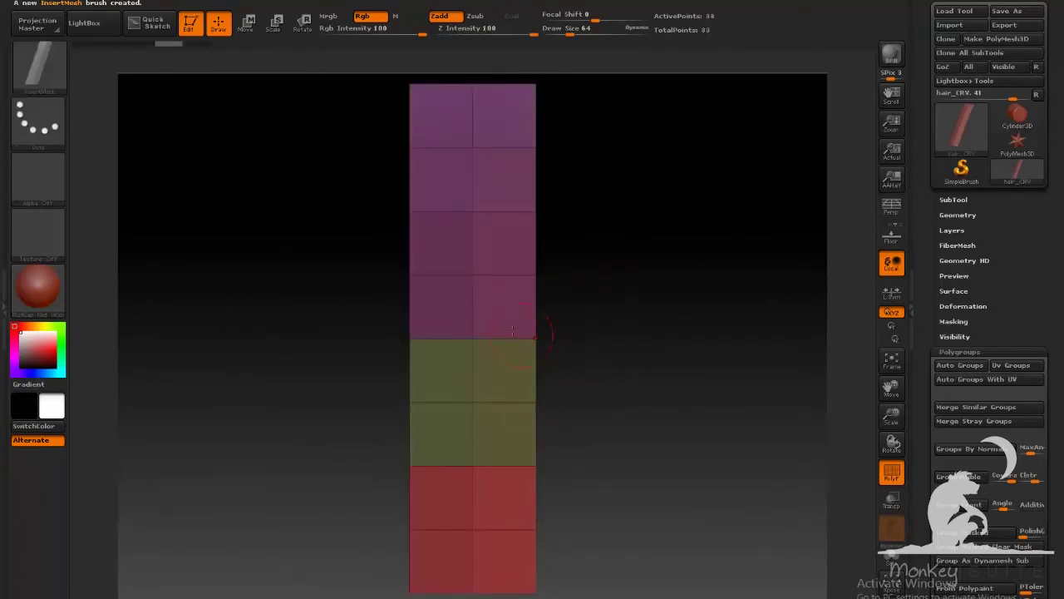
{"action": "left_click_drag", "start_coordinate": [524, 191], "coordinate": [462, 370]}
{"action": "key", "text": "ctrl+z"}
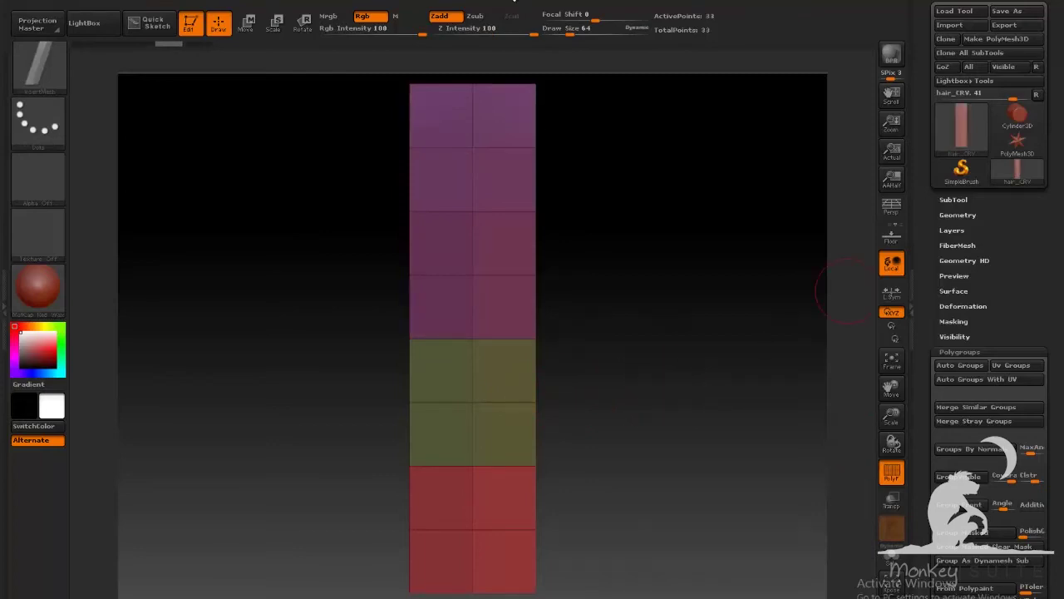
Step: Turn on Curve Mode for the brush stroke and test it with two curved strips over the mesh, undoing both
{"action": "left_click", "coordinate": [532, 1]}
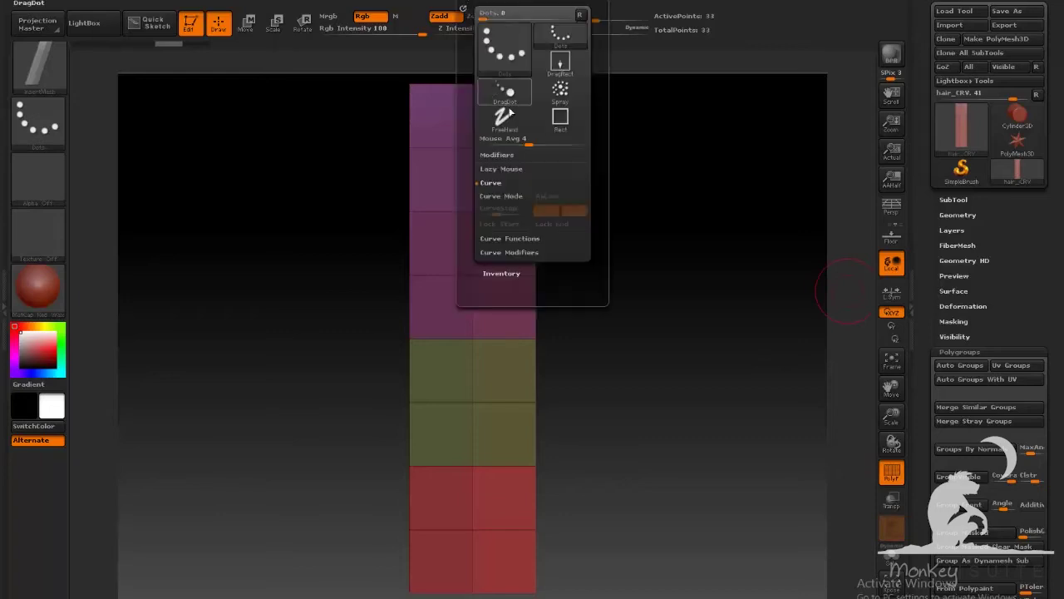
{"action": "left_click", "coordinate": [512, 198]}
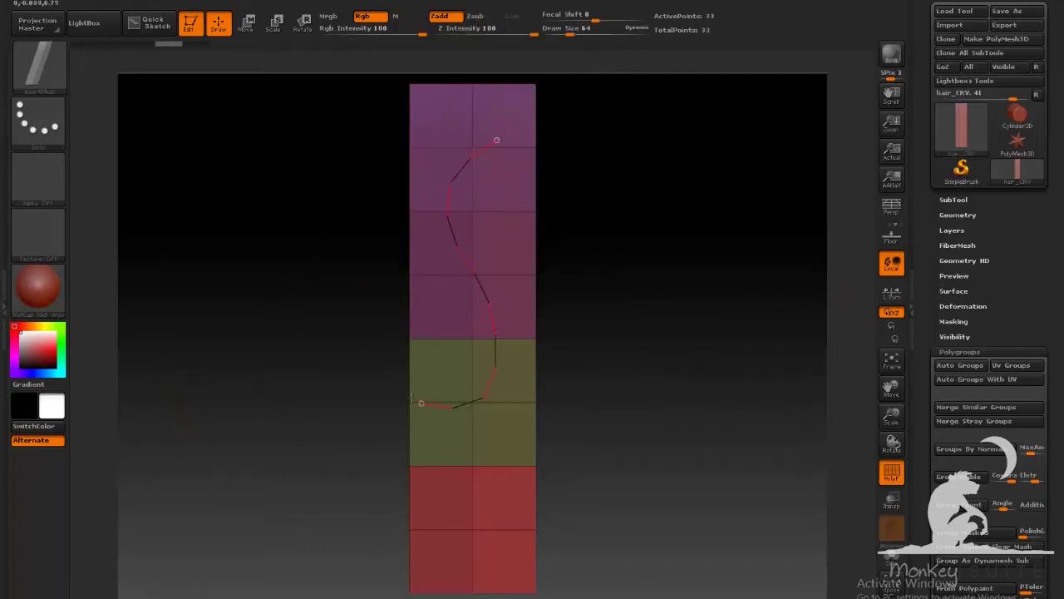
{"action": "left_click_drag", "start_coordinate": [413, 400], "coordinate": [415, 402]}
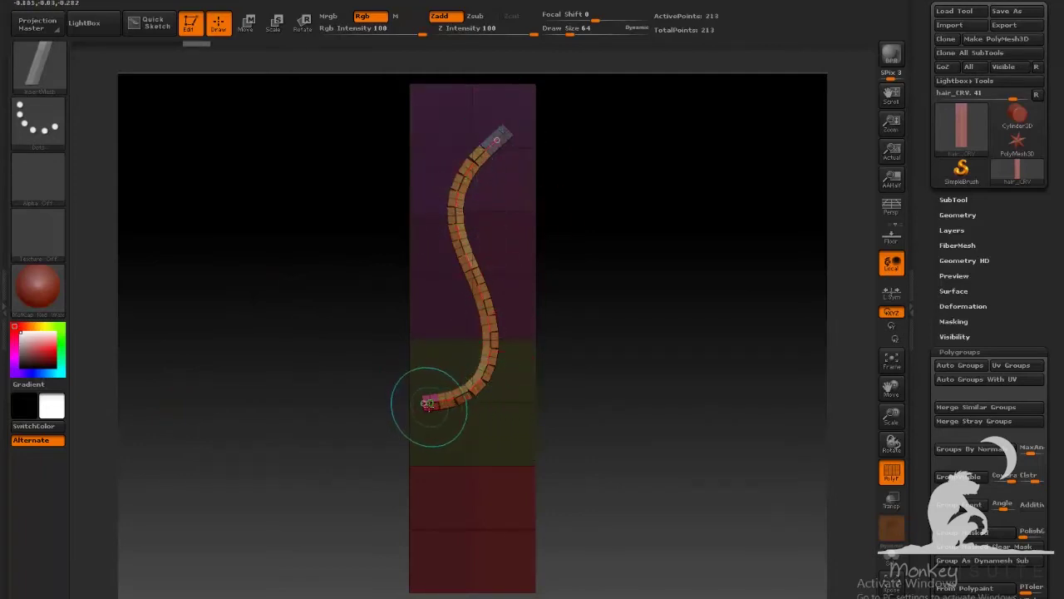
{"action": "key", "text": "ctrl"}
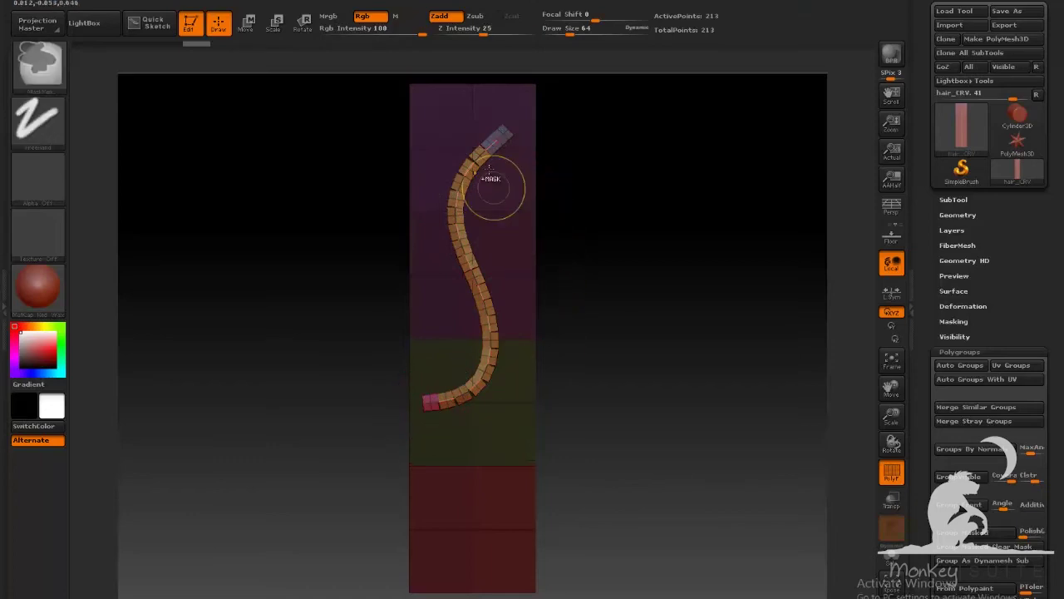
{"action": "key", "text": "ctrl+z"}
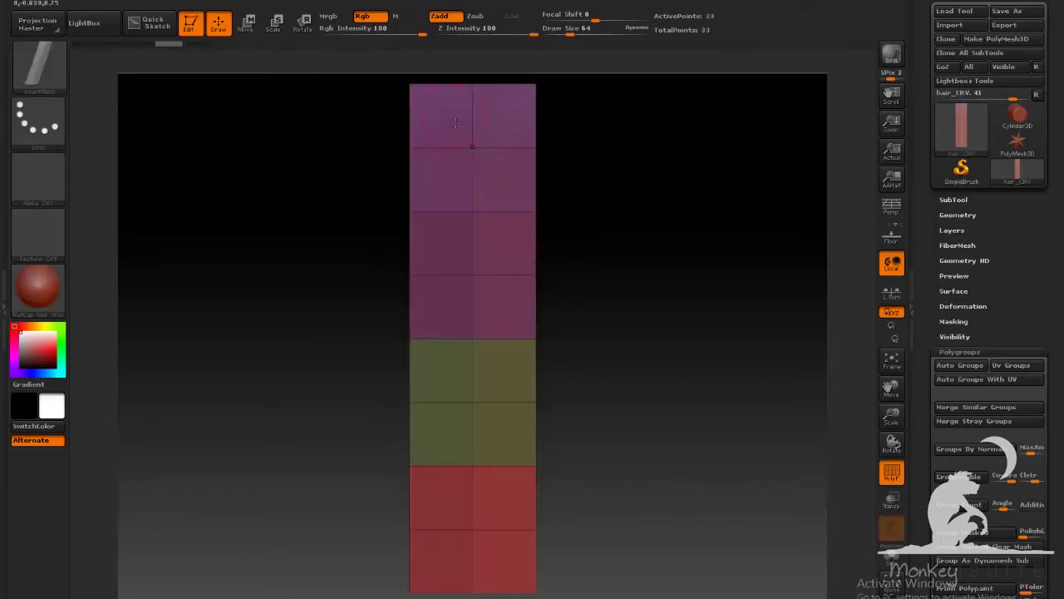
{"action": "mouse_move", "coordinate": [453, 117]}
{"action": "left_mouse_down"}
{"action": "mouse_move", "coordinate": [511, 345]}
{"action": "mouse_move", "coordinate": [454, 359]}
{"action": "left_mouse_up"}
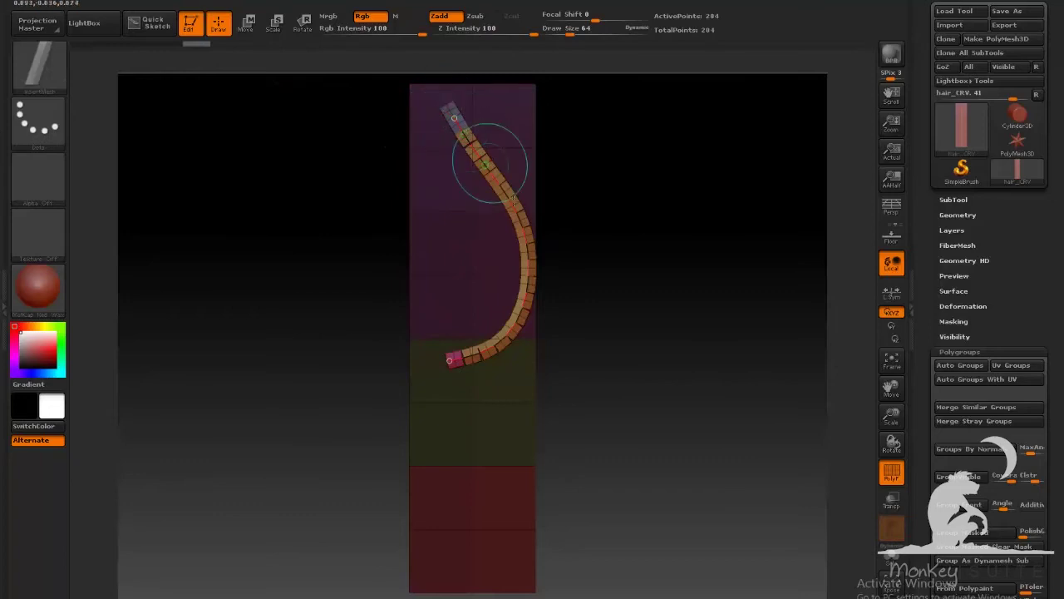
{"action": "key", "text": "ctrl+z"}
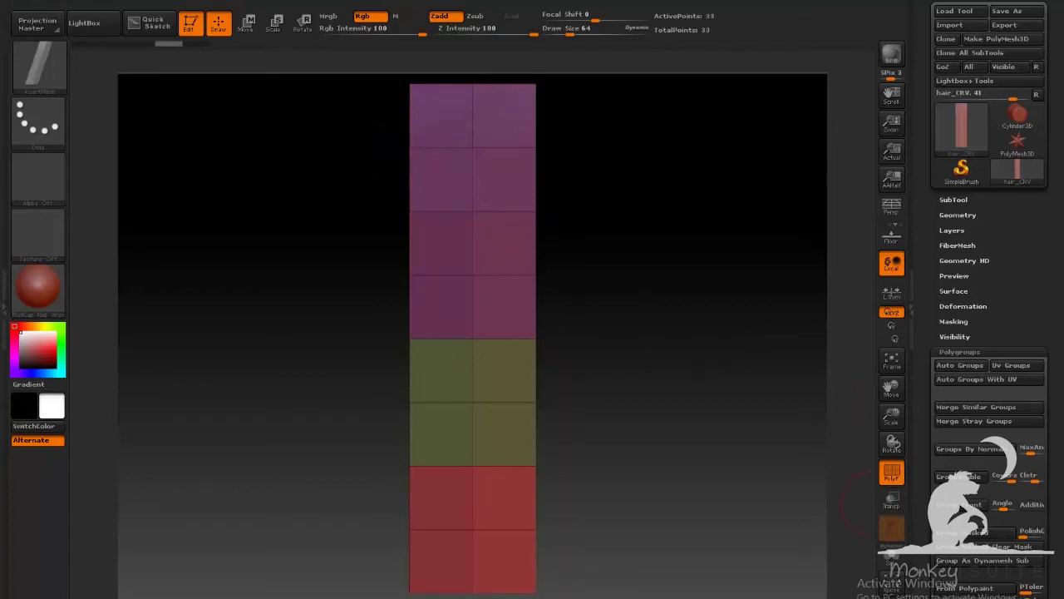
Step: Turn on Weld Points in the InsertMesh brush modifiers, switch Stretch on and off again, and adjust Curve Res
{"action": "mouse_move", "coordinate": [41, 2]}
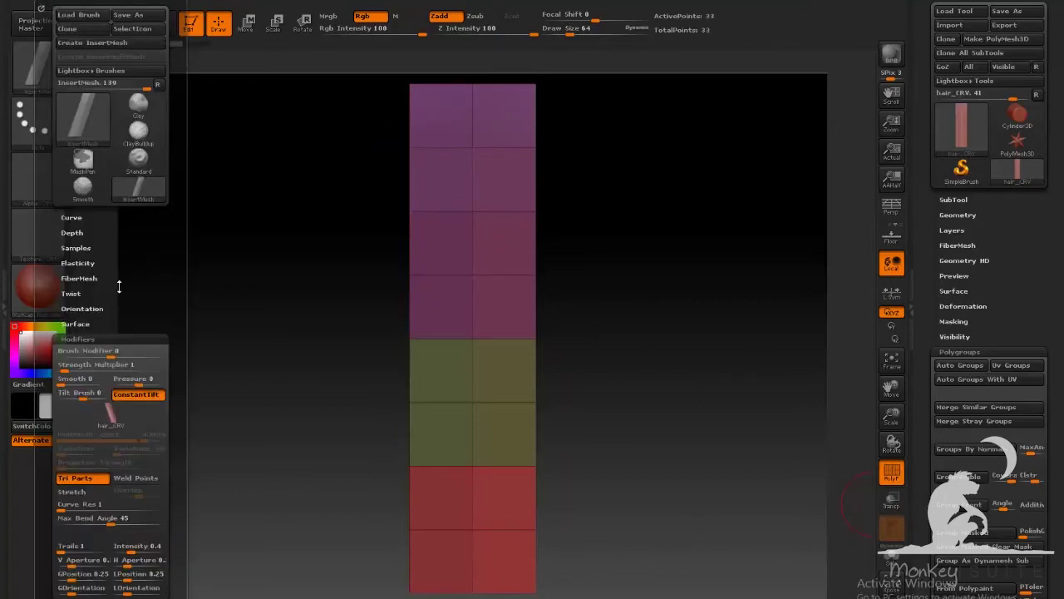
{"action": "left_click_drag", "start_coordinate": [159, 289], "coordinate": [167, 214]}
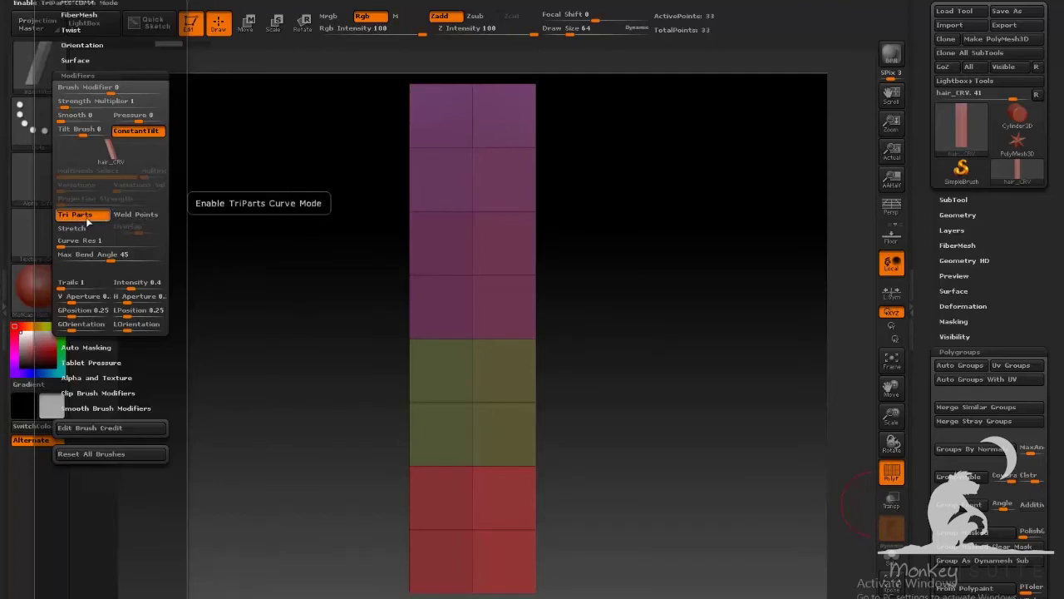
{"action": "left_click", "coordinate": [149, 216]}
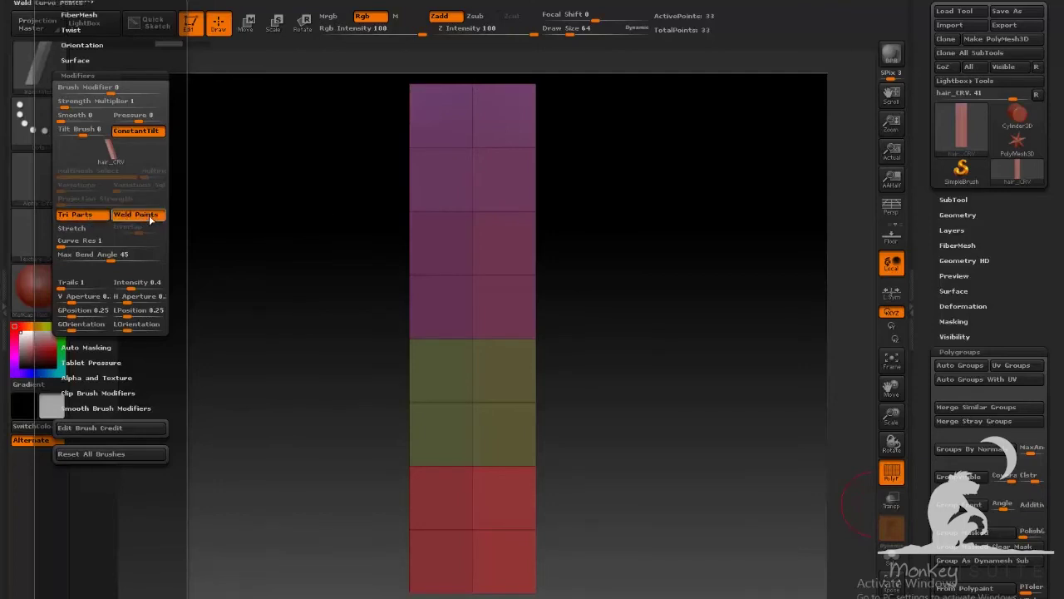
{"action": "left_click", "coordinate": [94, 229]}
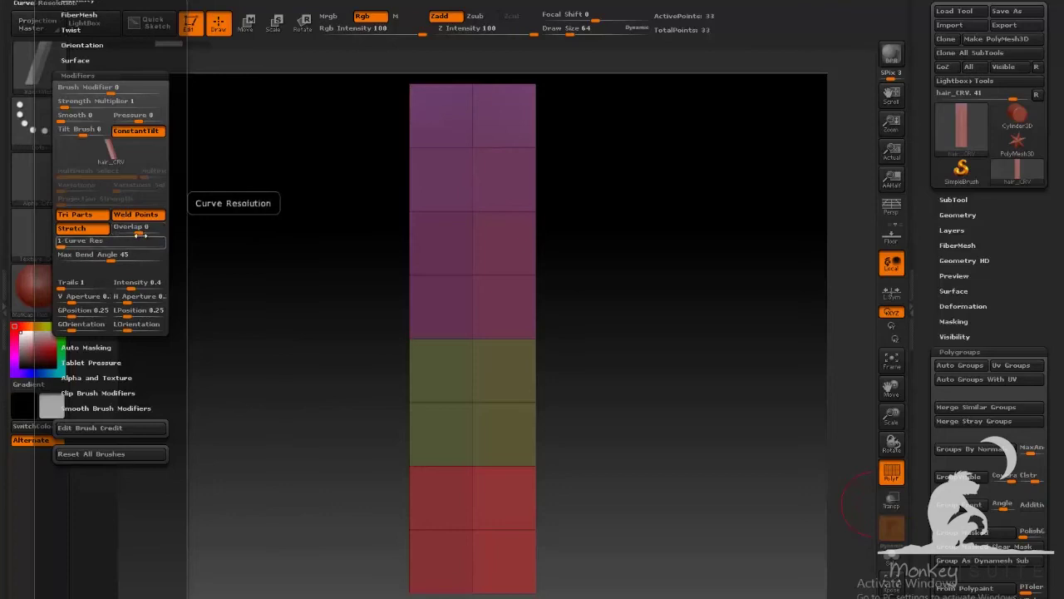
{"action": "left_click", "coordinate": [85, 232]}
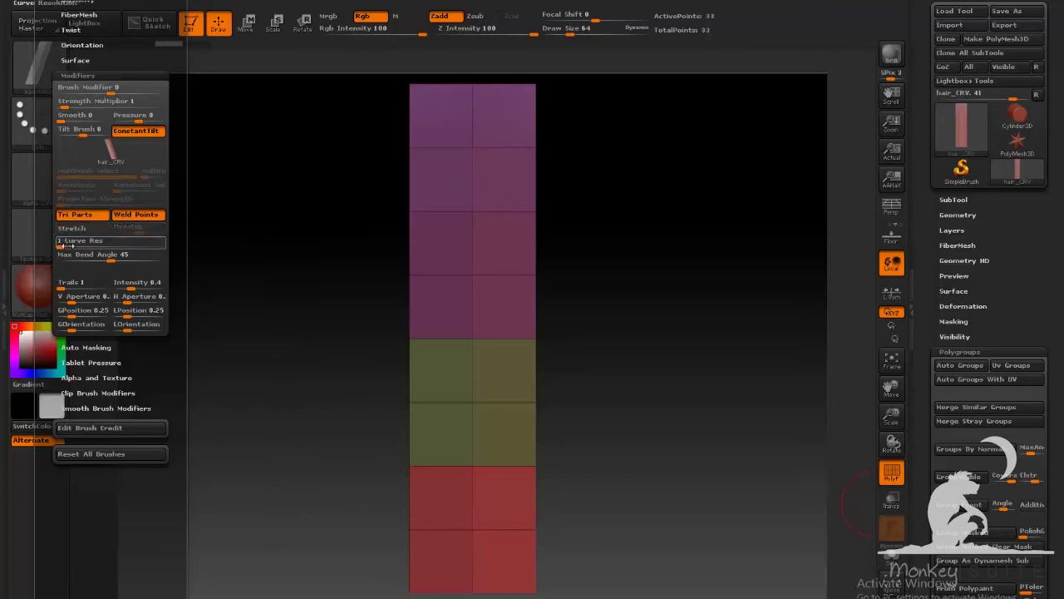
{"action": "left_click_drag", "start_coordinate": [87, 241], "coordinate": [107, 246]}
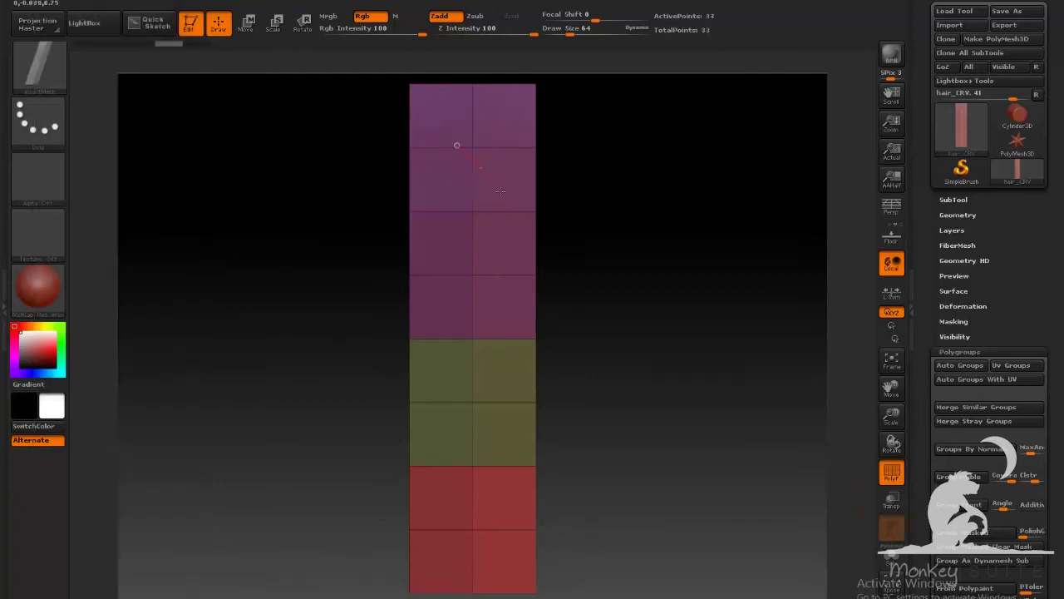
Step: Test the welded curve brush at draw size 64 with three winding strips down the mesh, undoing each
{"action": "left_click_drag", "start_coordinate": [433, 302], "coordinate": [466, 420]}
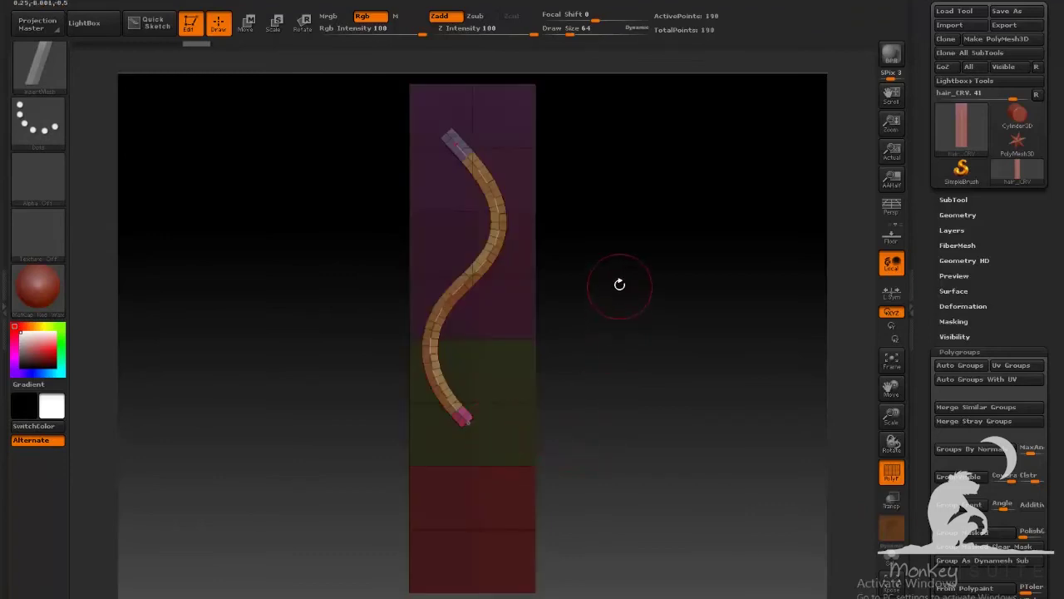
{"action": "key", "text": "ctrl+z"}
{"action": "mouse_move", "coordinate": [458, 133]}
{"action": "left_mouse_down"}
{"action": "mouse_move", "coordinate": [494, 295]}
{"action": "mouse_move", "coordinate": [467, 453]}
{"action": "left_mouse_up"}
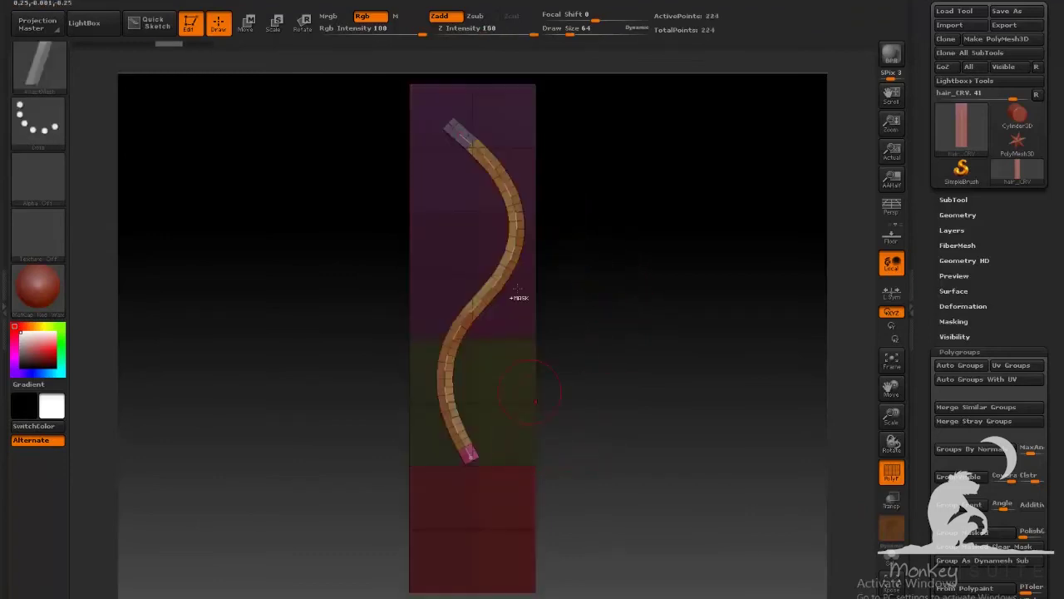
{"action": "key", "text": "ctrl+z"}
{"action": "mouse_move", "coordinate": [462, 152]}
{"action": "left_mouse_down"}
{"action": "mouse_move", "coordinate": [412, 304]}
{"action": "mouse_move", "coordinate": [418, 400]}
{"action": "left_mouse_up"}
{"action": "key", "text": "ctrl+z"}
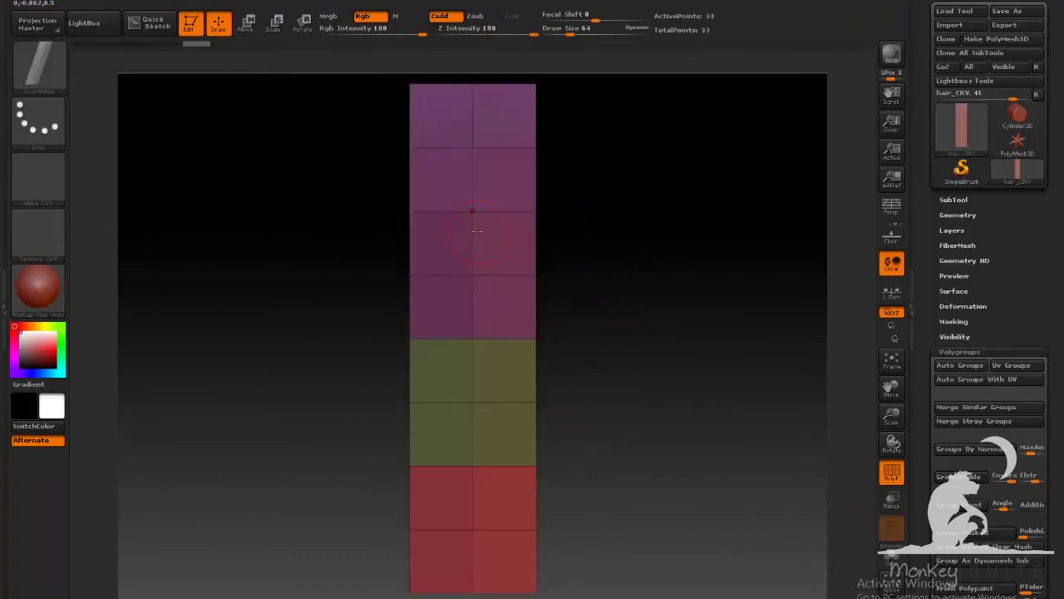
Step: Increase the draw size to 120 and test several curved strips down the mesh, undoing each
{"action": "key", "text": "bracketright"}
{"action": "left_click_drag", "start_coordinate": [471, 284], "coordinate": [470, 288]}
{"action": "key", "text": "ctrl+z"}
{"action": "left_click_drag", "start_coordinate": [450, 150], "coordinate": [471, 368]}
{"action": "key", "text": "ctrl+z"}
{"action": "left_click_drag", "start_coordinate": [471, 173], "coordinate": [387, 438]}
{"action": "key", "text": "ctrl+z"}
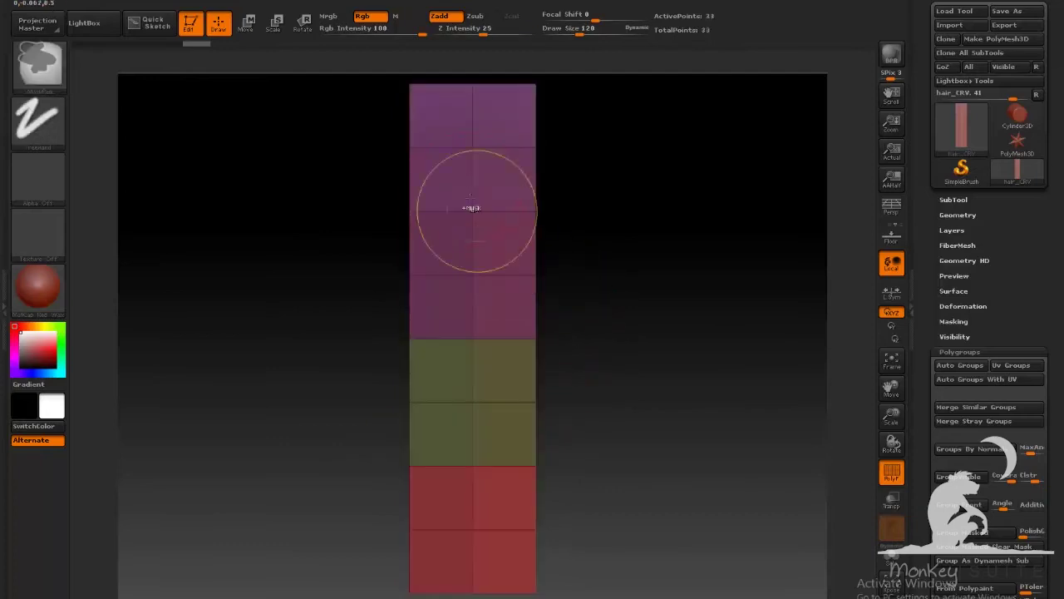
{"action": "left_click_drag", "start_coordinate": [462, 185], "coordinate": [467, 393]}
{"action": "key", "text": "ctrl+z"}
{"action": "mouse_move", "coordinate": [447, 132]}
{"action": "left_mouse_down"}
{"action": "mouse_move", "coordinate": [547, 280]}
{"action": "mouse_move", "coordinate": [430, 472]}
{"action": "mouse_move", "coordinate": [547, 571]}
{"action": "mouse_move", "coordinate": [608, 564]}
{"action": "left_mouse_up"}
{"action": "key", "text": "ctrl+z"}
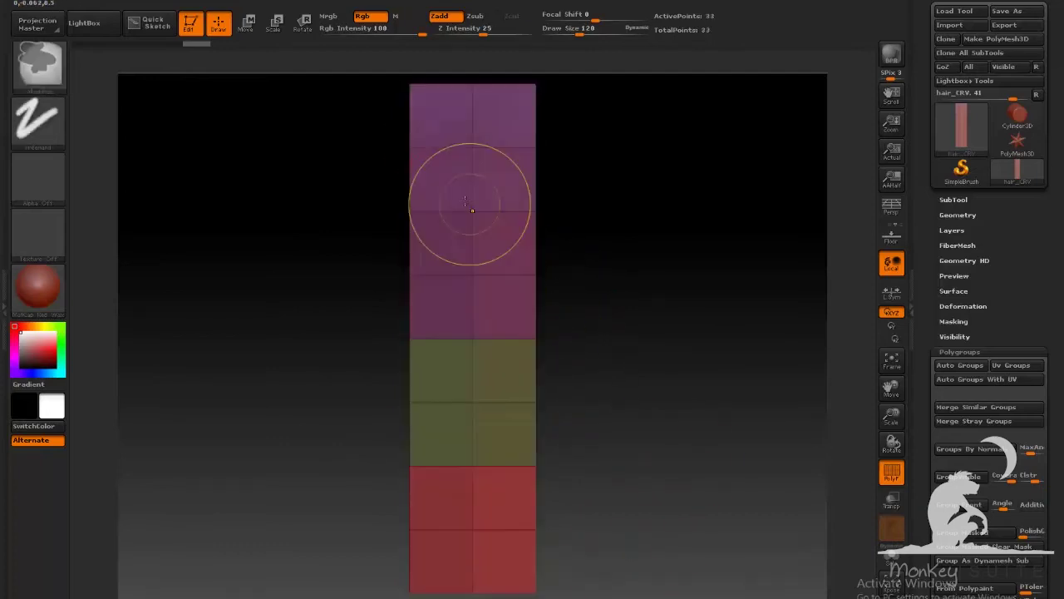
Step: Enlarge the brush's draw size to about 280
{"action": "key", "text": "bracketright"}
{"action": "key", "text": "bracketright"}
{"action": "key", "text": "bracketright"}
{"action": "key", "text": "bracketright"}
{"action": "key", "text": "bracketright"}
{"action": "key", "text": "bracketright"}
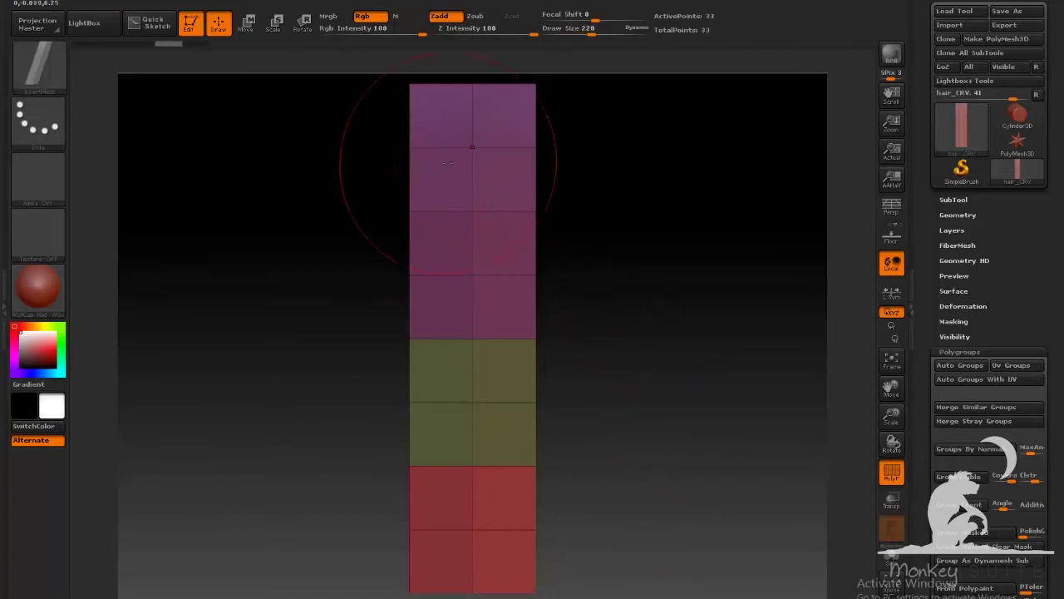
{"action": "key", "text": "bracketleft"}
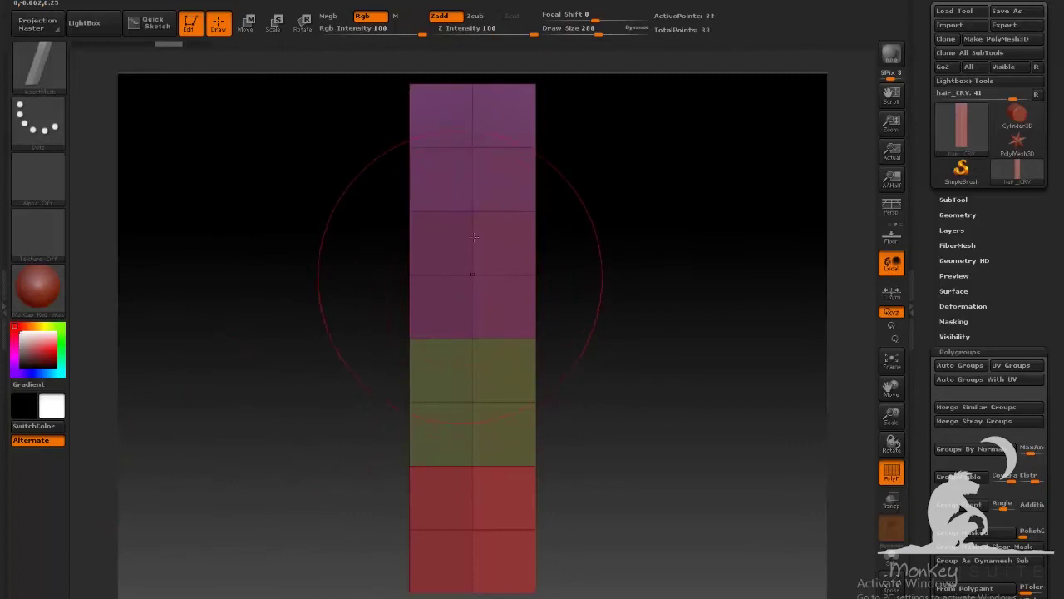
Step: Reduce the draw size to 72 and test long S-shaped strips that run past the mesh edges, undoing each
{"action": "left_click_drag", "start_coordinate": [595, 30], "coordinate": [559, 30]}
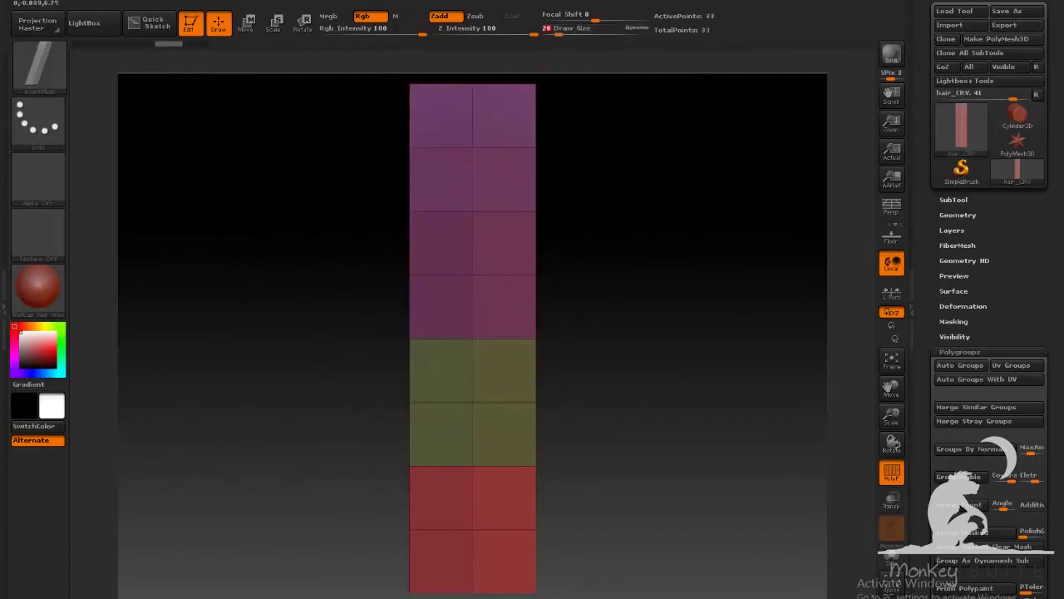
{"action": "left_click_drag", "start_coordinate": [457, 484], "coordinate": [552, 478]}
{"action": "key", "text": "ctrl+z"}
{"action": "left_click_drag", "start_coordinate": [394, 353], "coordinate": [579, 473]}
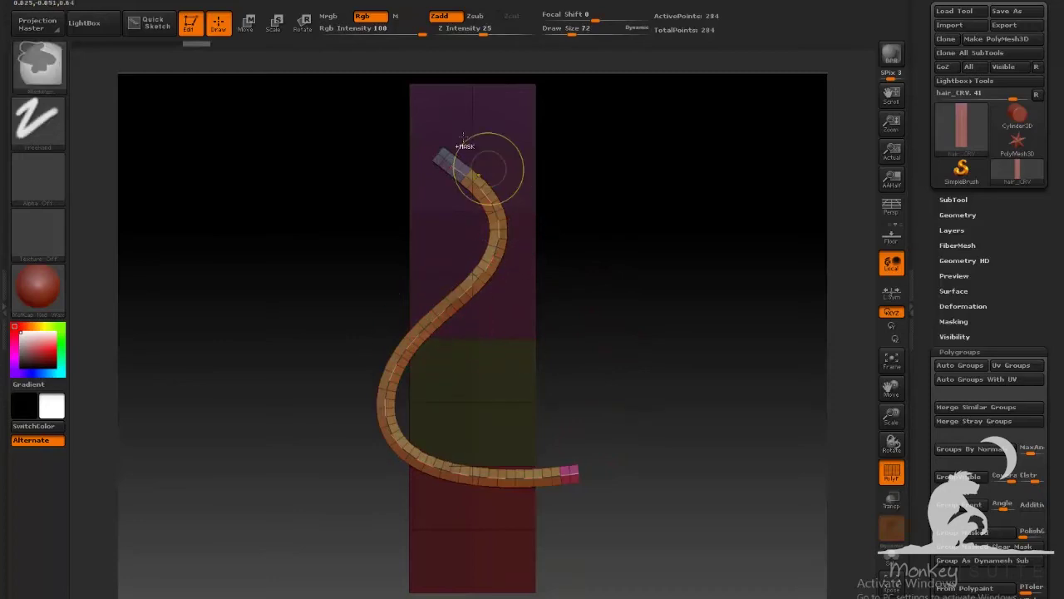
{"action": "left_click", "coordinate": [473, 146]}
{"action": "left_click_drag", "start_coordinate": [366, 422], "coordinate": [572, 447]}
{"action": "key", "text": "ctrl+z"}
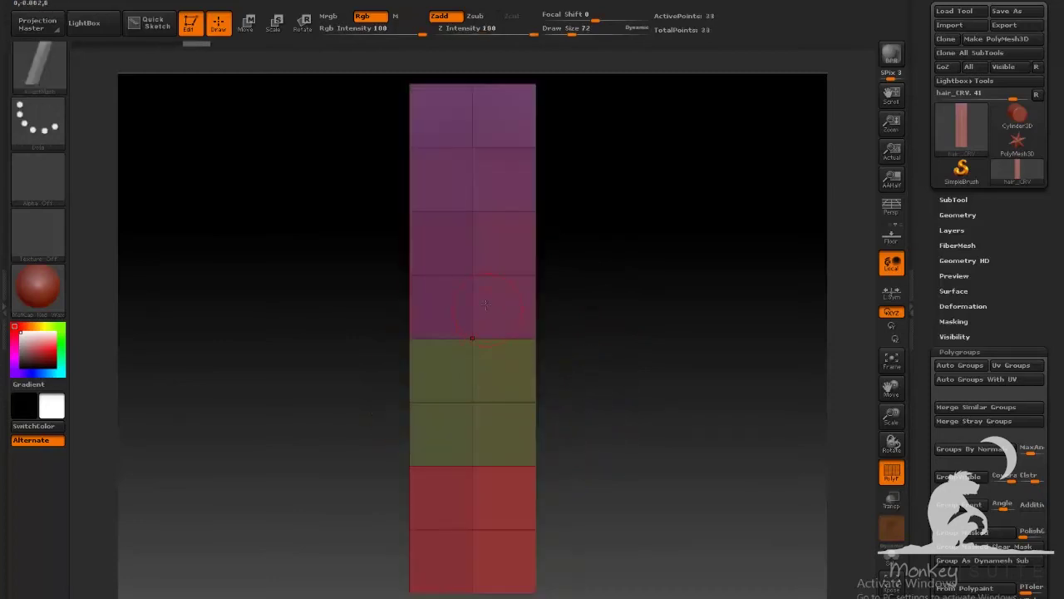
Step: Set the draw size to 214 and draw one wide curved test strip down the mesh, clearing it again
{"action": "left_click", "coordinate": [591, 32]}
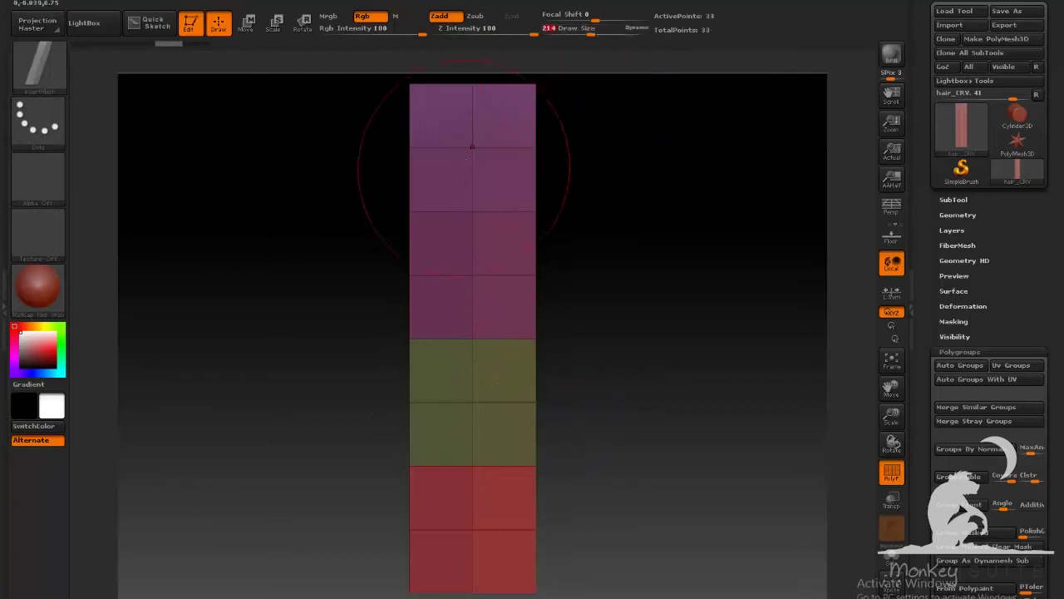
{"action": "left_click", "coordinate": [613, 311]}
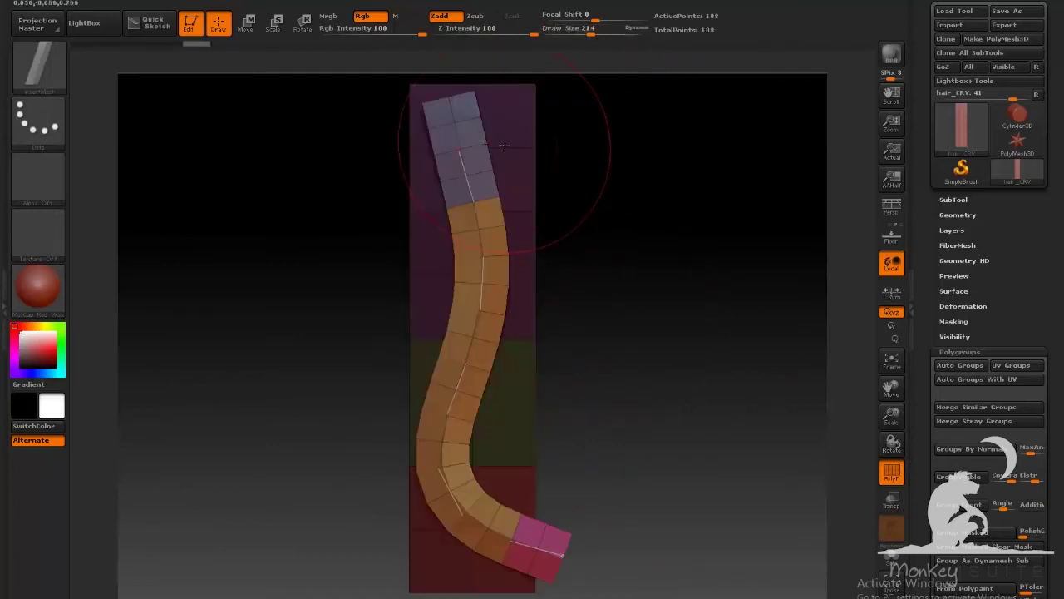
{"action": "left_click", "coordinate": [472, 211]}
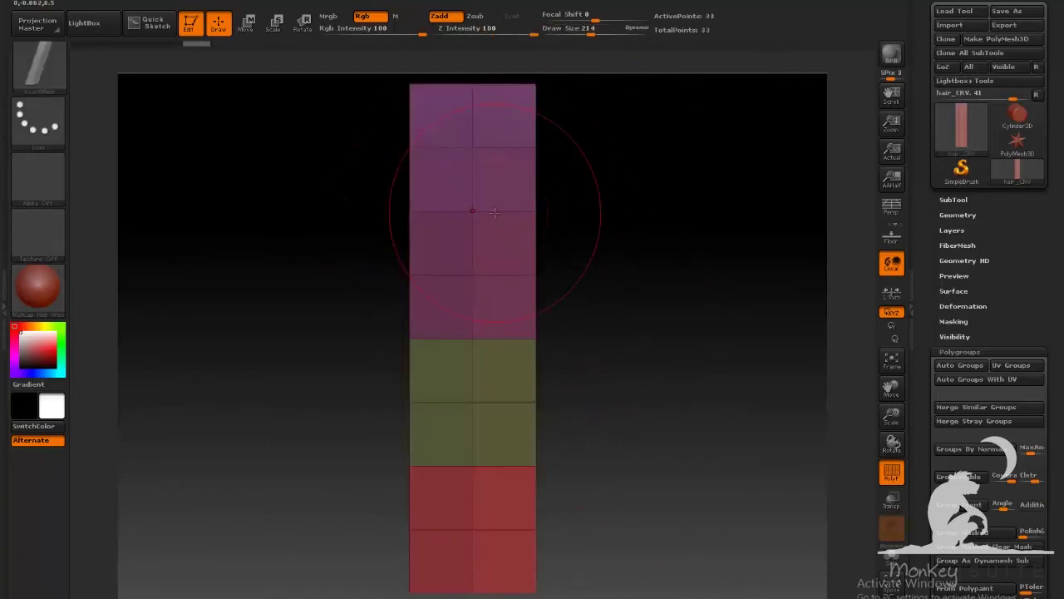
Step: Reduce the draw size to 126 and test another winding strip down the mesh, undoing it
{"action": "key", "text": "]"}
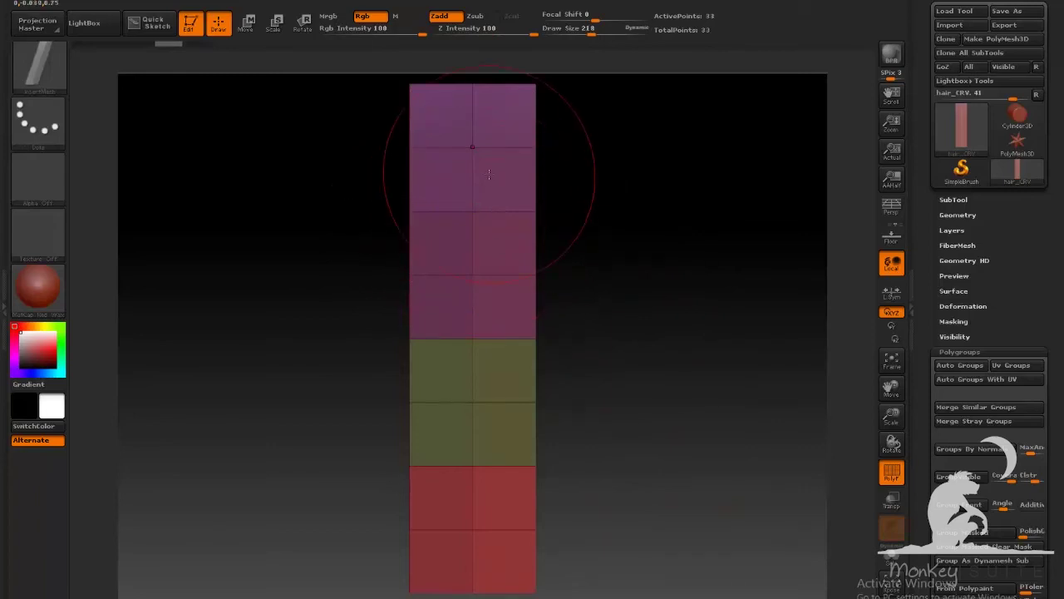
{"action": "key", "text": "["}
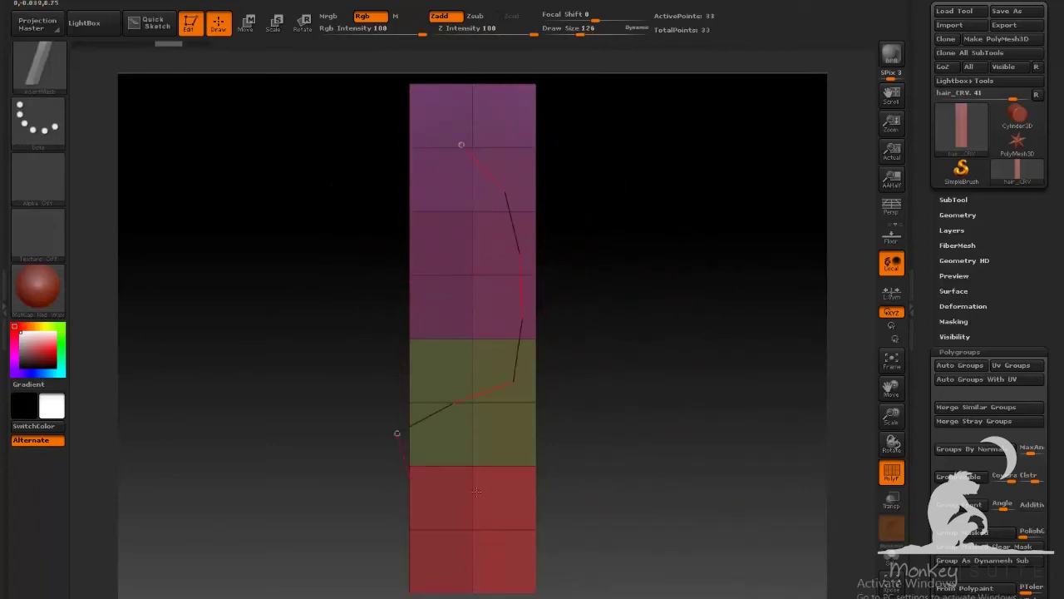
{"action": "left_click_drag", "start_coordinate": [477, 491], "coordinate": [492, 494]}
{"action": "key", "text": "ctrl+z"}
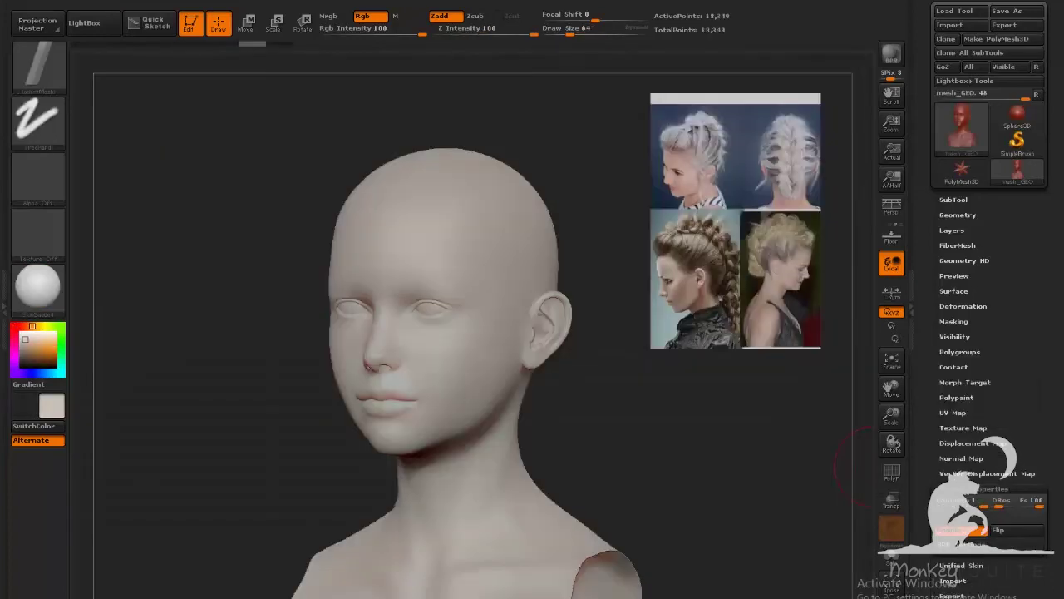
Step: Turn the head to a three-quarter view, sketch a curve from the upper forehead over the side of the head, and undo it
{"action": "left_click_drag", "start_coordinate": [623, 378], "coordinate": [511, 277]}
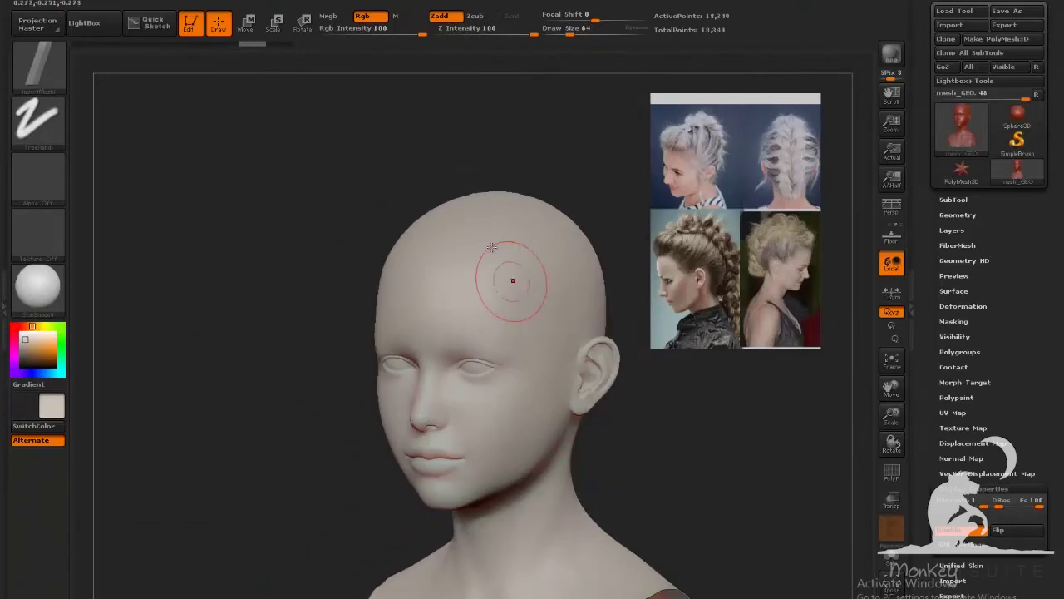
{"action": "left_click_drag", "start_coordinate": [641, 365], "coordinate": [578, 344]}
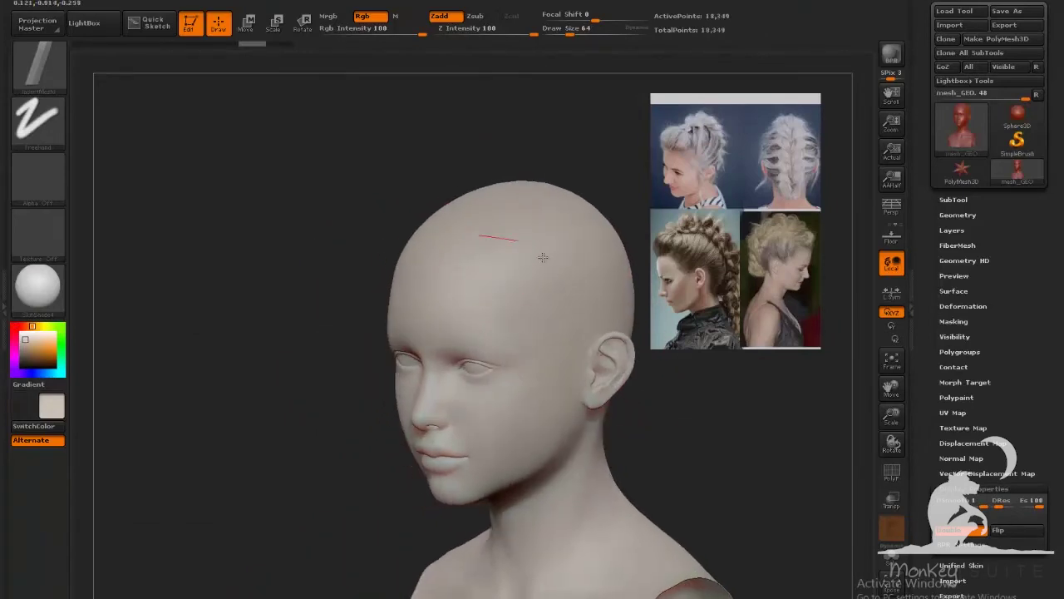
{"action": "left_click_drag", "start_coordinate": [528, 391], "coordinate": [582, 458]}
{"action": "mouse_move", "coordinate": [690, 471]}
{"action": "left_mouse_down"}
{"action": "mouse_move", "coordinate": [533, 445]}
{"action": "mouse_move", "coordinate": [683, 439]}
{"action": "left_mouse_up"}
{"action": "key", "text": "ctrl+z"}
Step: Draw a curve from the hairline around the side of the head and down past the temple, and undo it
{"action": "left_click_drag", "start_coordinate": [455, 228], "coordinate": [517, 209]}
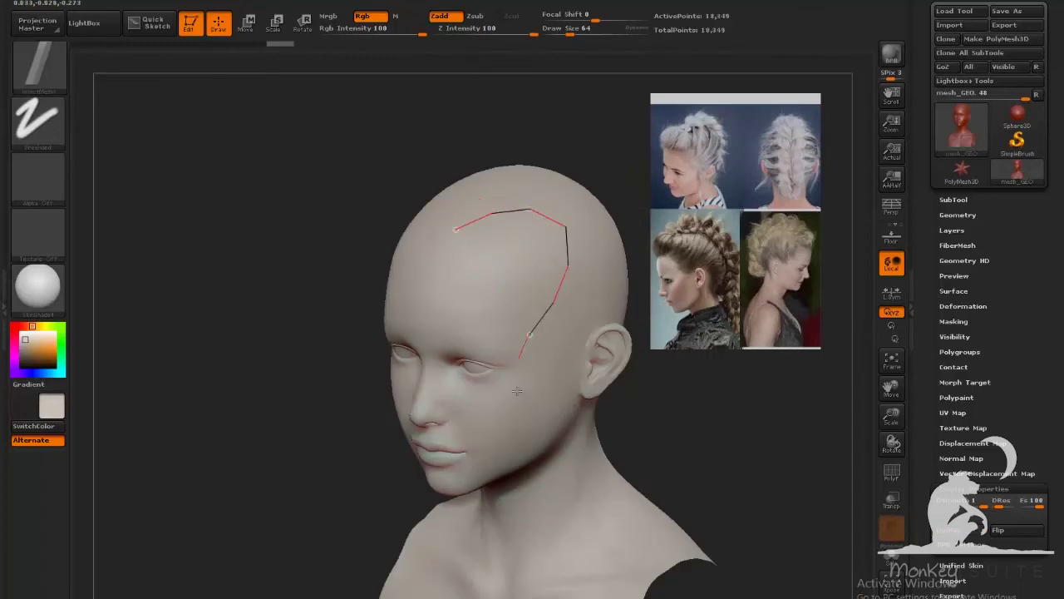
{"action": "left_click_drag", "start_coordinate": [517, 390], "coordinate": [582, 453]}
{"action": "left_click_drag", "start_coordinate": [709, 433], "coordinate": [663, 444]}
{"action": "key", "text": "ctrl+z"}
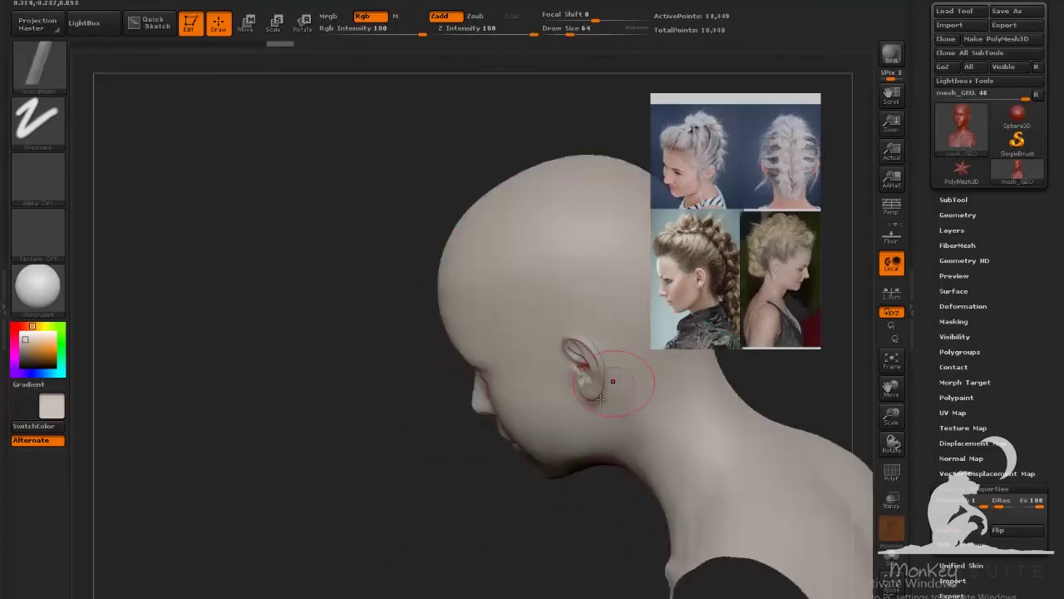
Step: Set the draw size to 160, sketch a curve from the temple up to the crown, and undo it
{"action": "key", "text": "bracketleft"}
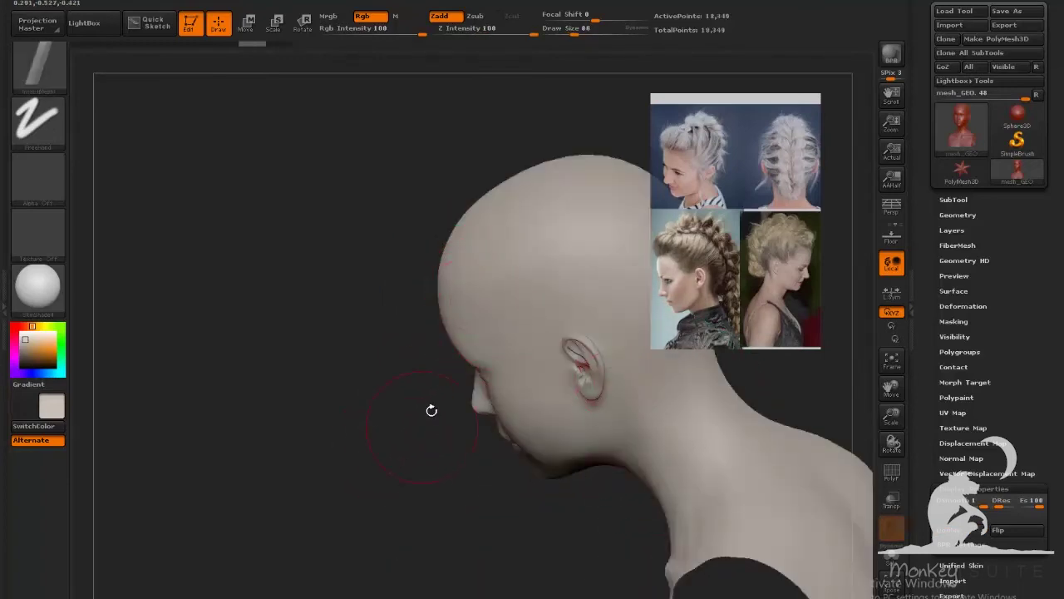
{"action": "left_click_drag", "start_coordinate": [443, 425], "coordinate": [672, 401]}
{"action": "key", "text": "bracketright"}
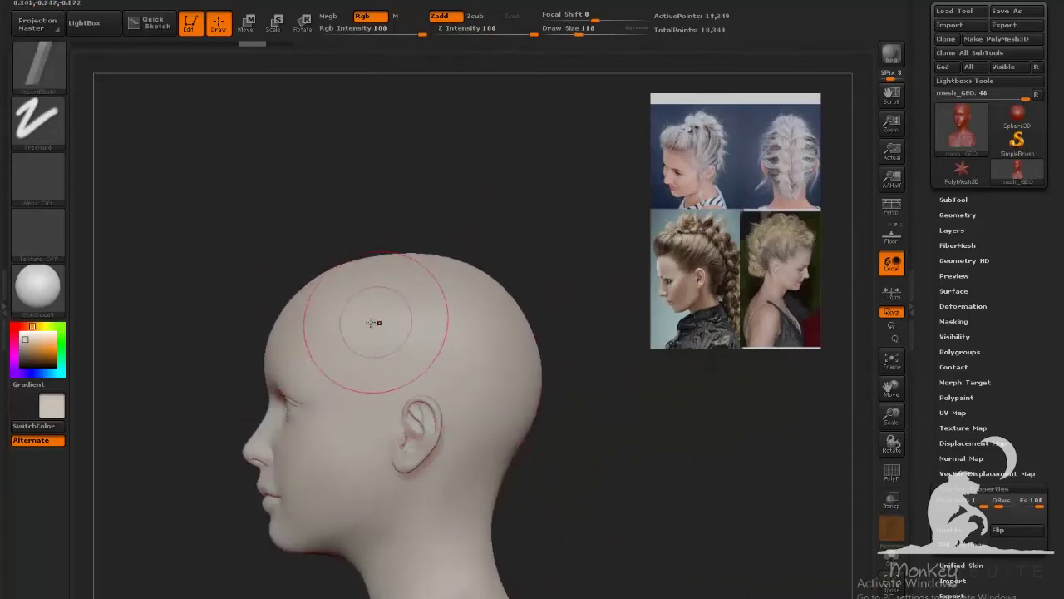
{"action": "key", "text": "bracketright"}
{"action": "key", "text": "bracketright"}
{"action": "left_click_drag", "start_coordinate": [594, 283], "coordinate": [492, 338]}
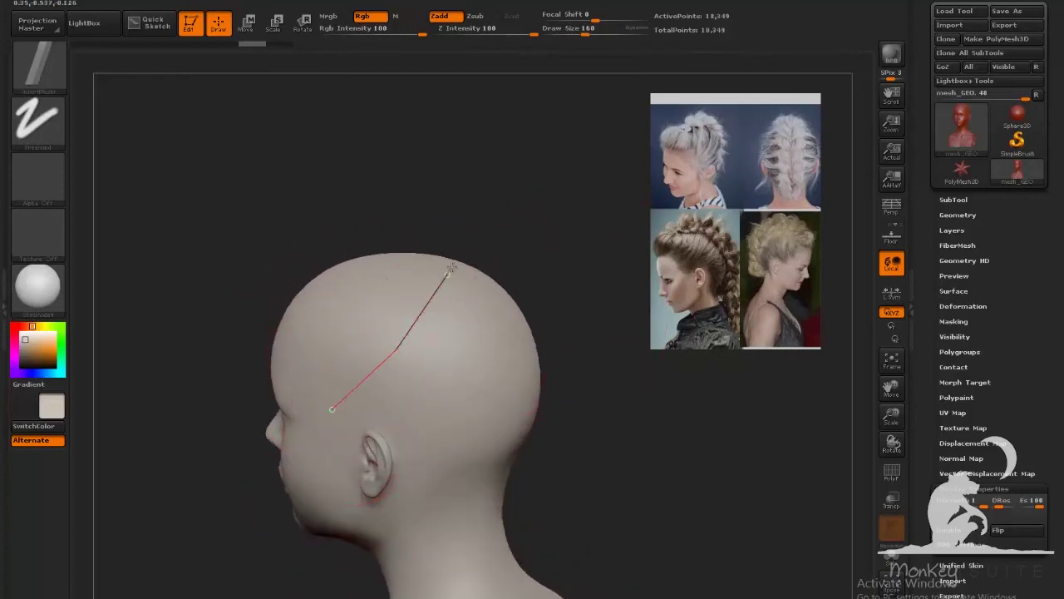
{"action": "left_click_drag", "start_coordinate": [452, 266], "coordinate": [457, 259]}
{"action": "mouse_move", "coordinate": [540, 213]}
{"action": "left_mouse_down"}
{"action": "mouse_move", "coordinate": [611, 224]}
{"action": "mouse_move", "coordinate": [568, 227]}
{"action": "mouse_move", "coordinate": [530, 252]}
{"action": "left_mouse_up"}
{"action": "key", "text": "ctrl+z"}
Step: Reduce the draw size to 20, draw a narrow strip from the temple up the side of the head, and undo it
{"action": "key", "text": "bracketleft"}
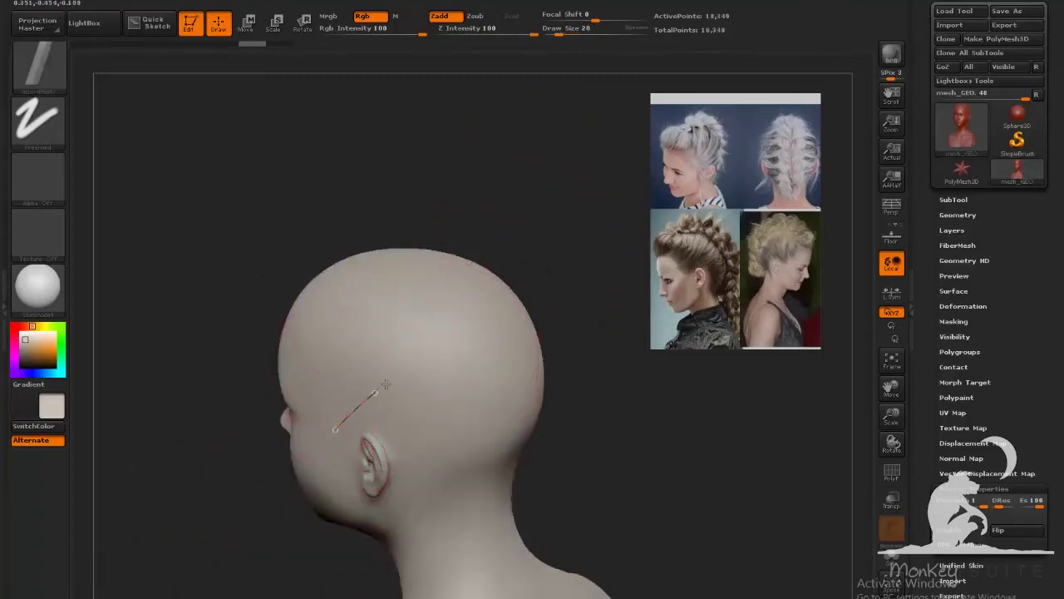
{"action": "left_click_drag", "start_coordinate": [407, 285], "coordinate": [406, 283]}
{"action": "mouse_move", "coordinate": [564, 333]}
{"action": "left_mouse_down"}
{"action": "mouse_move", "coordinate": [611, 357]}
{"action": "mouse_move", "coordinate": [632, 393]}
{"action": "mouse_move", "coordinate": [572, 380]}
{"action": "left_mouse_up"}
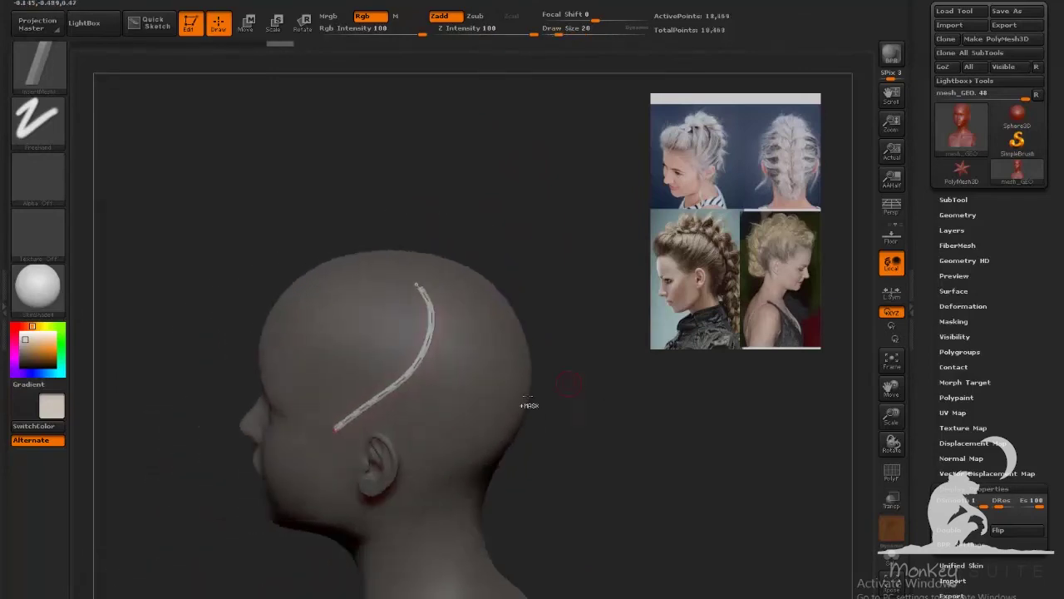
{"action": "key", "text": "ctrl+z"}
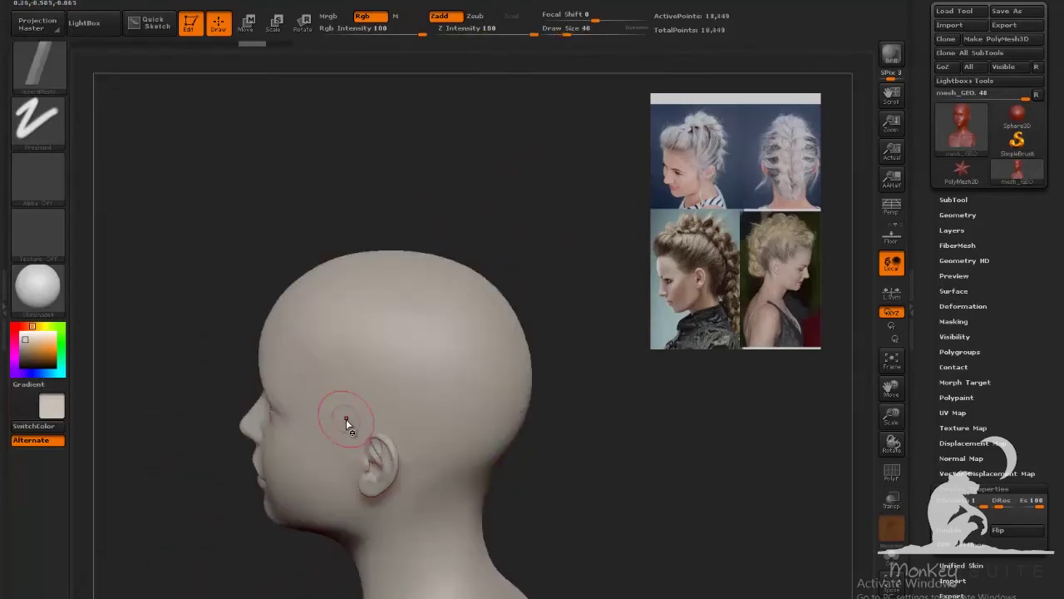
Step: Draw a strip from the temple to the back of the crown at draw size 96, and undo it
{"action": "left_click", "coordinate": [474, 282]}
{"action": "left_click_drag", "start_coordinate": [610, 385], "coordinate": [622, 368]}
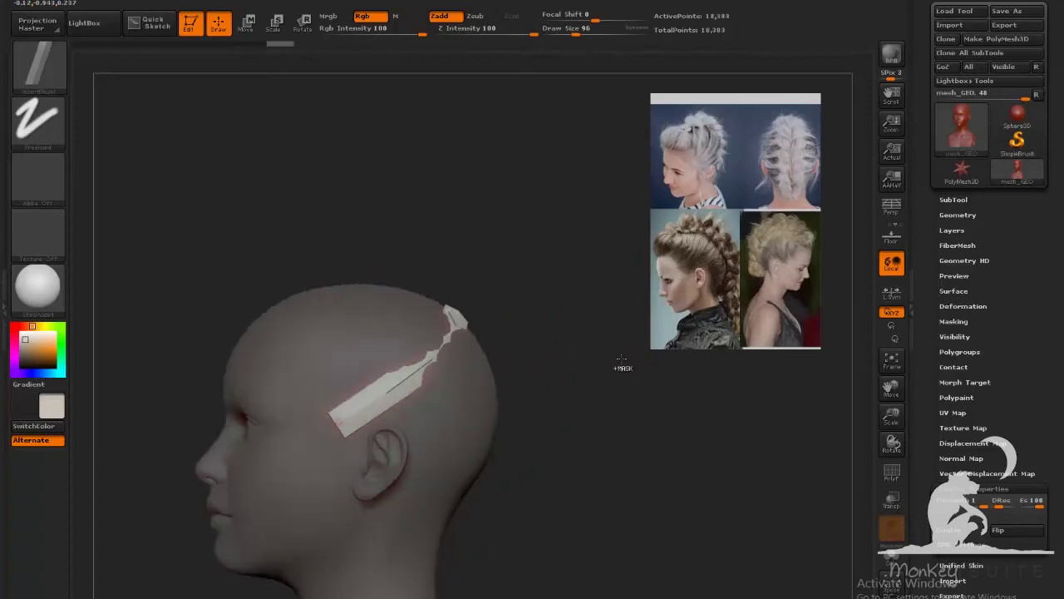
{"action": "key", "text": "ctrl+z"}
Step: Reduce the draw size to 12 and draw a thin, smooth strip from above the ear up to the crown in side view
{"action": "mouse_move", "coordinate": [554, 406]}
{"action": "left_mouse_down"}
{"action": "mouse_move", "coordinate": [614, 372]}
{"action": "mouse_move", "coordinate": [627, 435]}
{"action": "left_mouse_up"}
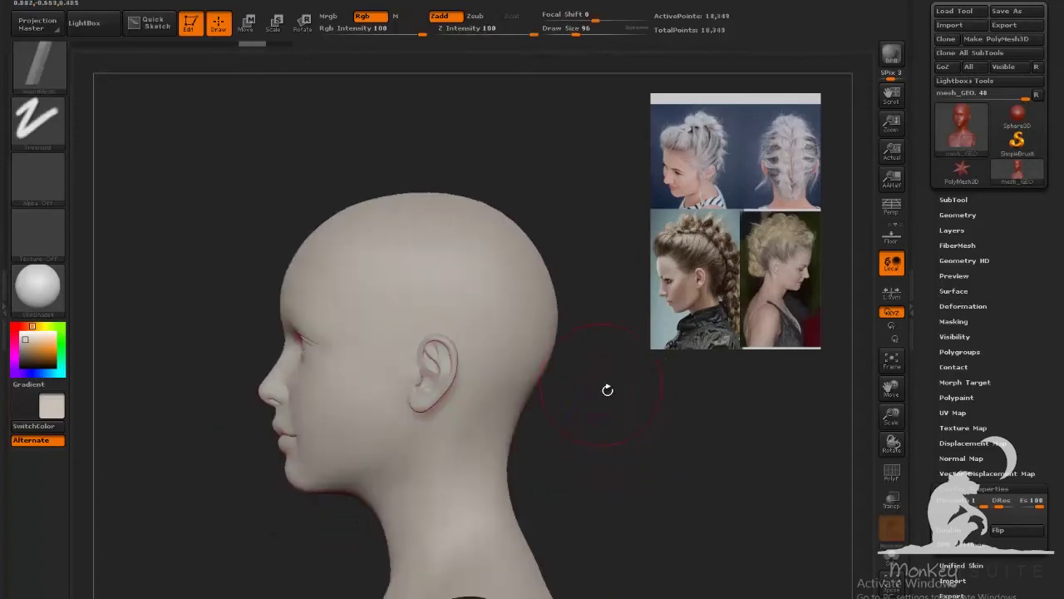
{"action": "left_click_drag", "start_coordinate": [608, 389], "coordinate": [616, 451], "text": "alt"}
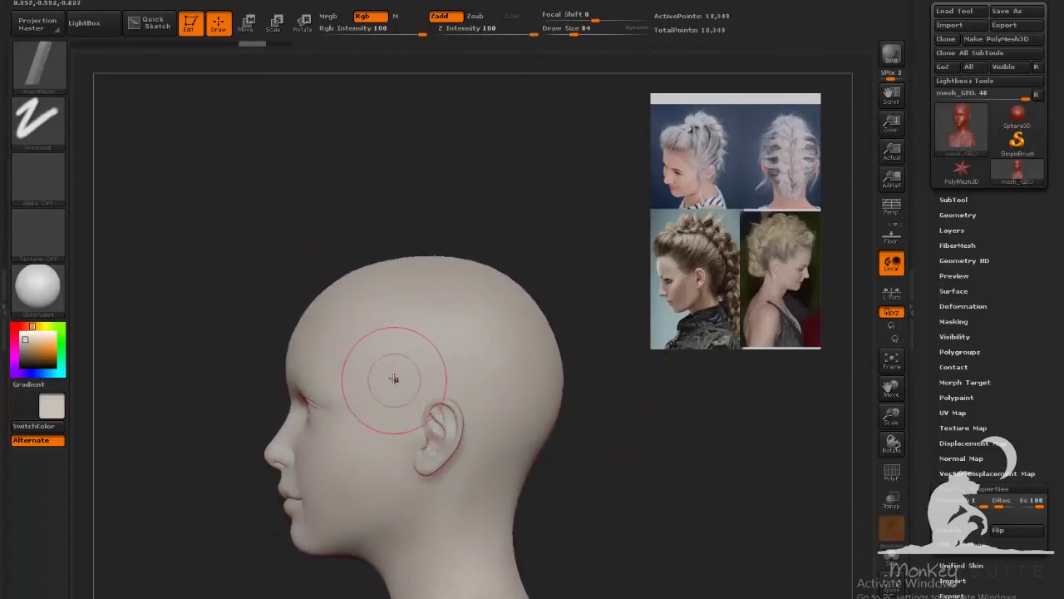
{"action": "key", "text": "bracketright"}
{"action": "key", "text": "bracketright"}
{"action": "key", "text": "bracketright"}
{"action": "key", "text": "bracketright"}
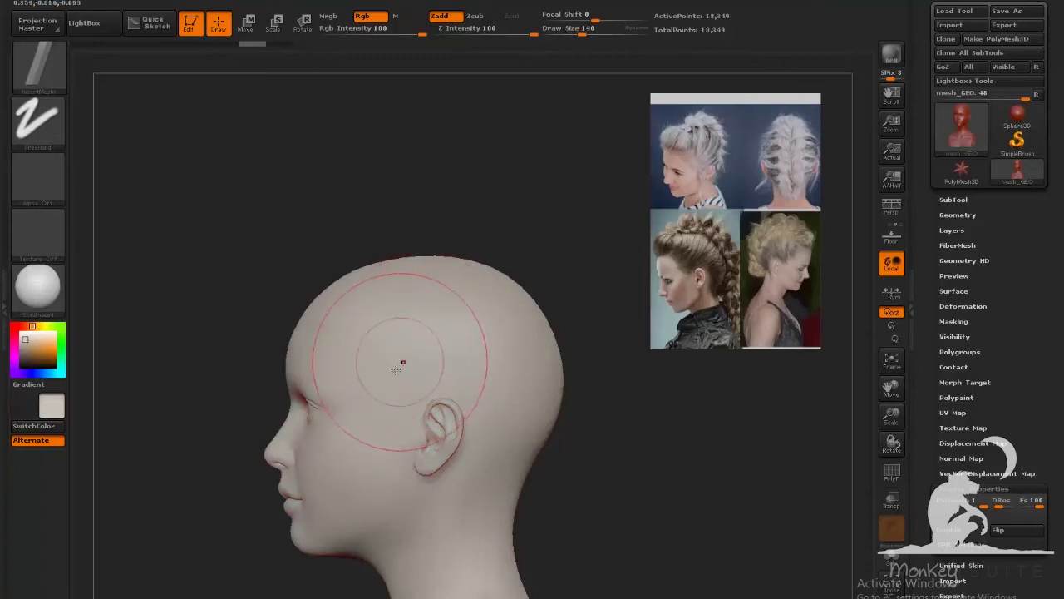
{"action": "key", "text": "bracketleft"}
{"action": "key", "text": "bracketleft"}
{"action": "key", "text": "bracketleft"}
{"action": "key", "text": "bracketleft"}
{"action": "key", "text": "bracketleft"}
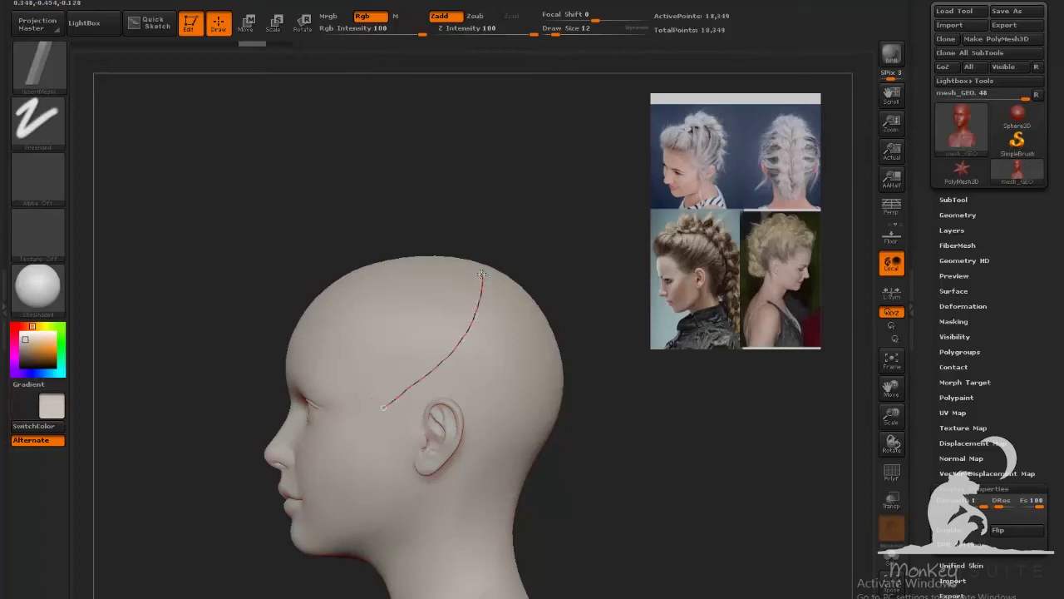
{"action": "left_click_drag", "start_coordinate": [482, 275], "coordinate": [481, 276]}
{"action": "left_click_drag", "start_coordinate": [622, 435], "coordinate": [553, 377]}
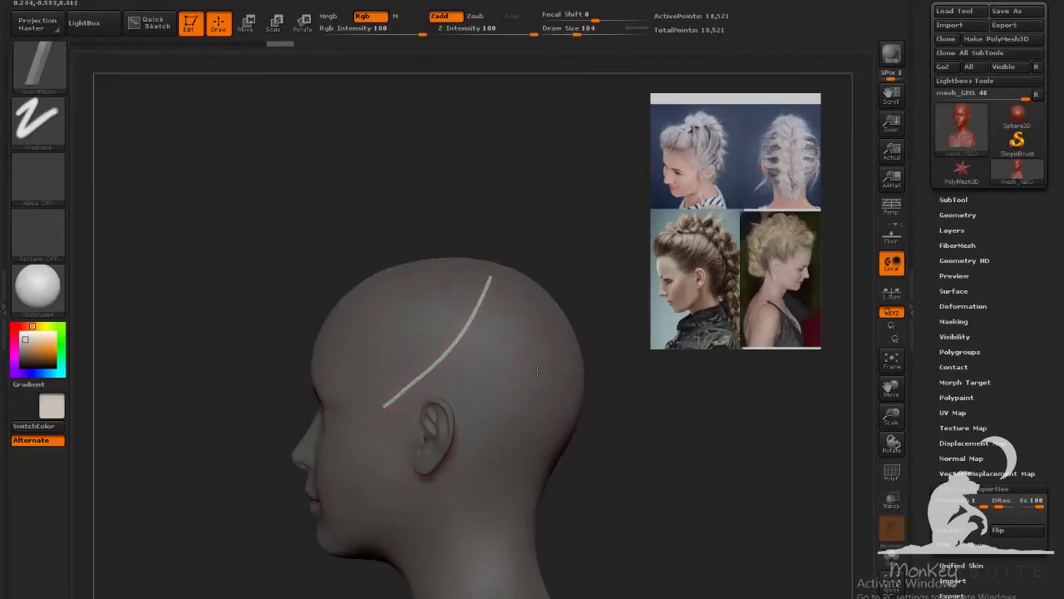
Step: Raise the draw size to 160 and update the existing curve above the ear to widen its strip
{"action": "key", "text": "bracketright"}
{"action": "key", "text": "bracketright"}
{"action": "key", "text": "bracketright"}
{"action": "key", "text": "bracketright"}
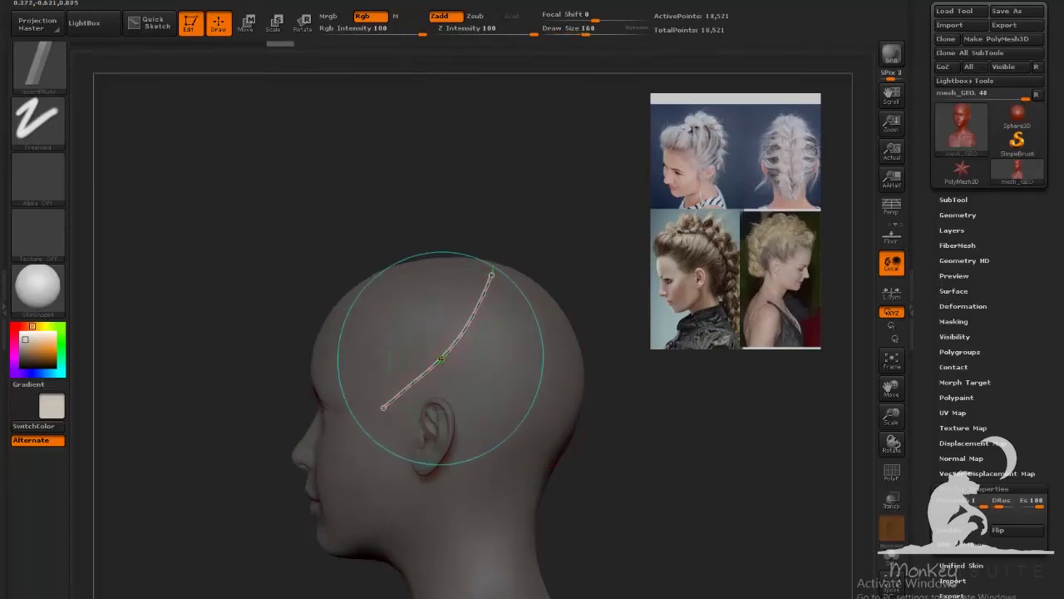
{"action": "left_click", "coordinate": [441, 360]}
{"action": "left_click_drag", "start_coordinate": [606, 359], "coordinate": [649, 375]}
{"action": "key", "text": "ctrl+z"}
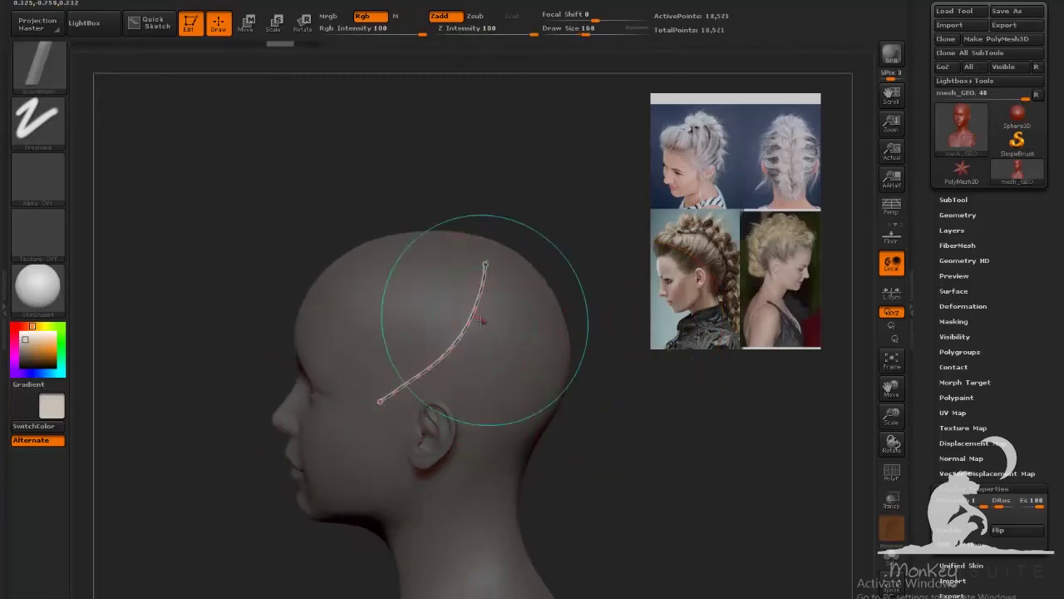
{"action": "left_click", "coordinate": [471, 322]}
{"action": "mouse_move", "coordinate": [646, 426]}
{"action": "left_mouse_down"}
{"action": "mouse_move", "coordinate": [669, 422]}
{"action": "mouse_move", "coordinate": [624, 415]}
{"action": "mouse_move", "coordinate": [637, 413]}
{"action": "mouse_move", "coordinate": [620, 447]}
{"action": "mouse_move", "coordinate": [319, 391]}
{"action": "left_mouse_up"}
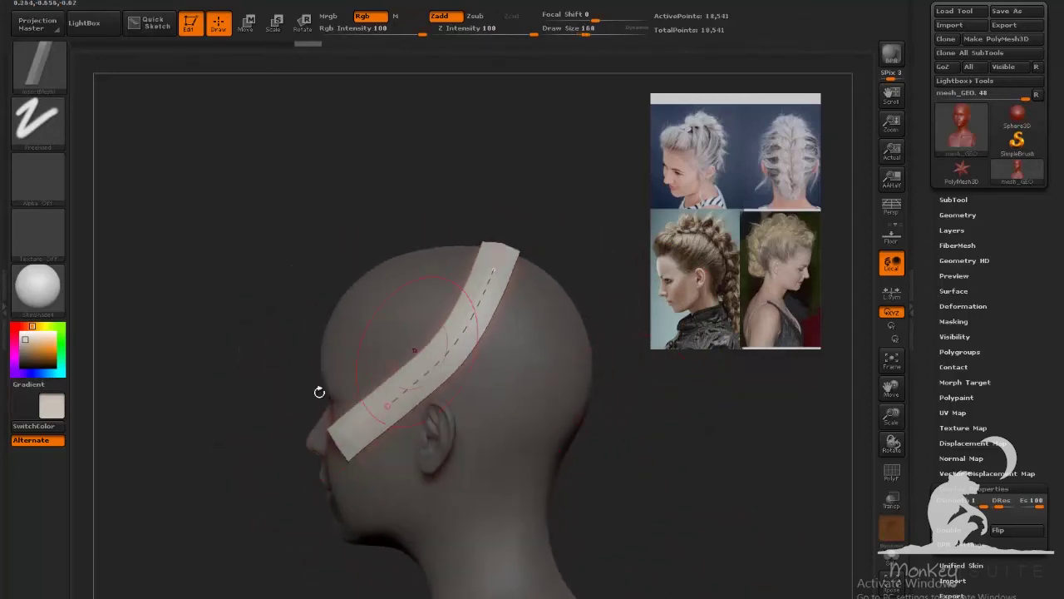
Step: Lower the draw size to 124, check the wide strip from several sides, and undo the strip completely
{"action": "left_click_drag", "start_coordinate": [663, 483], "coordinate": [405, 413]}
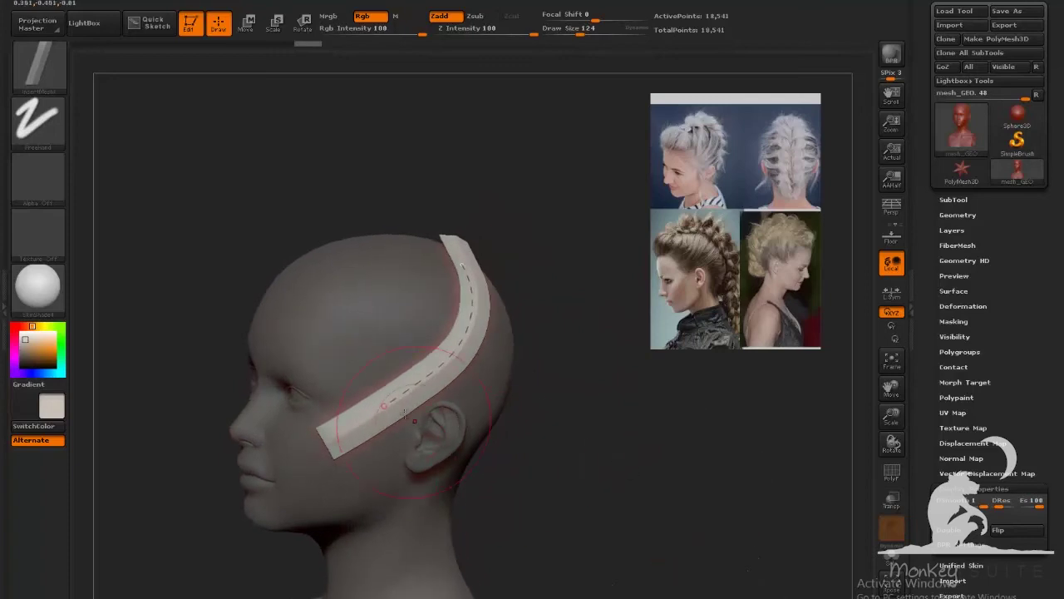
{"action": "left_click_drag", "start_coordinate": [551, 406], "coordinate": [547, 418]}
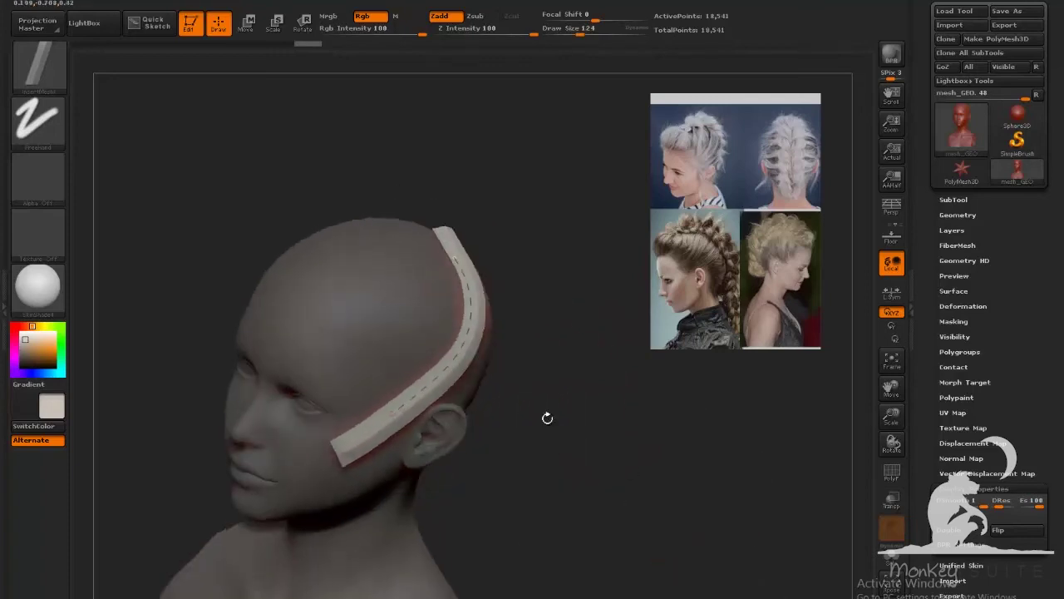
{"action": "key", "text": "bracketleft"}
{"action": "key", "text": "bracketleft"}
{"action": "key", "text": "bracketleft"}
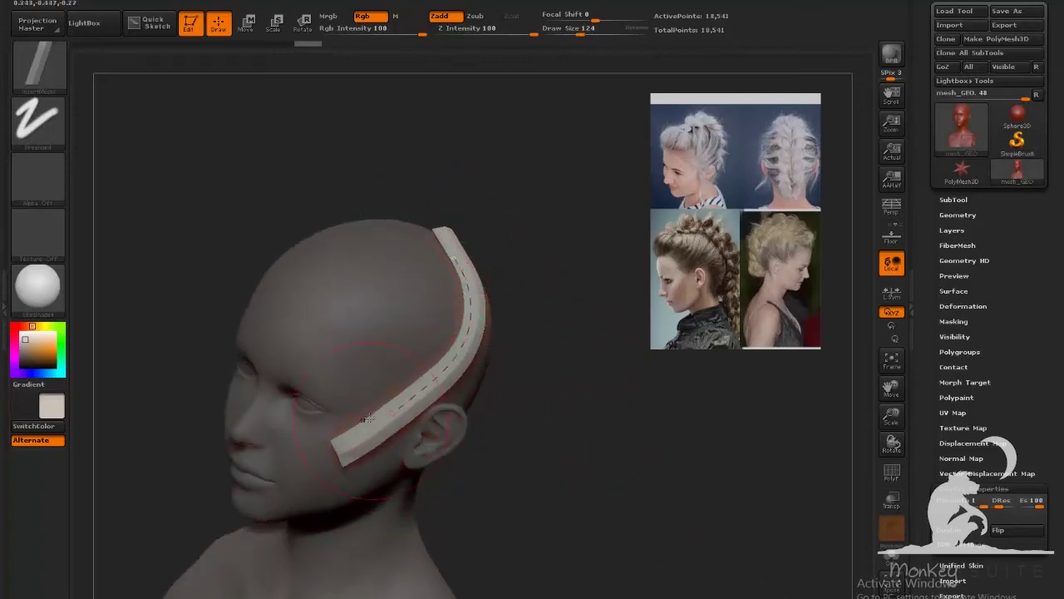
{"action": "left_click_drag", "start_coordinate": [587, 436], "coordinate": [612, 401]}
{"action": "left_click_drag", "start_coordinate": [670, 441], "coordinate": [621, 427]}
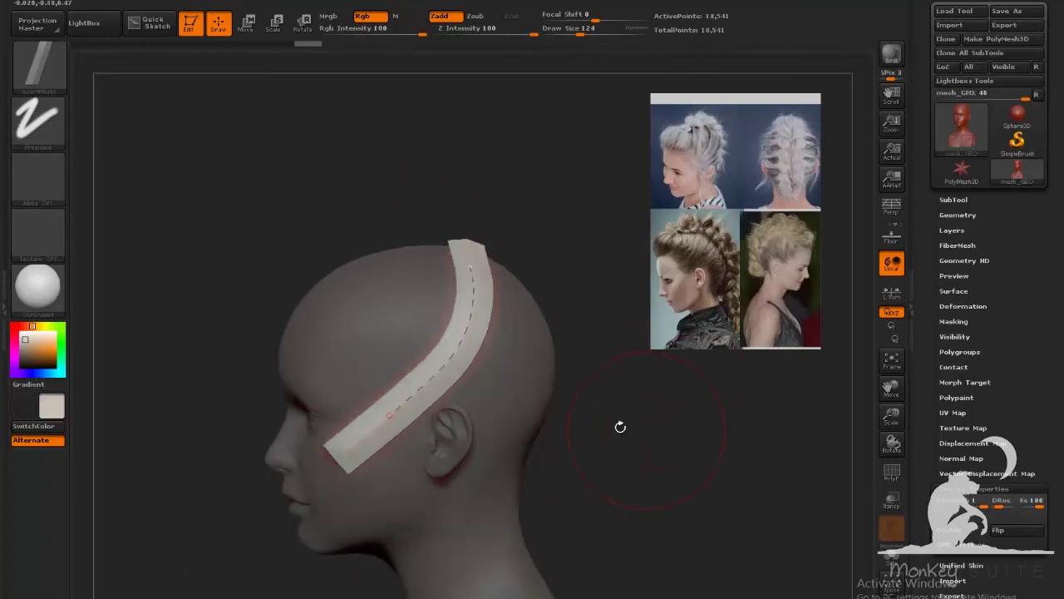
{"action": "key", "text": "ctrl+z"}
{"action": "key", "text": "ctrl+z"}
{"action": "key", "text": "ctrl+z"}
{"action": "key", "text": "ctrl+z"}
{"action": "key", "text": "ctrl+z"}
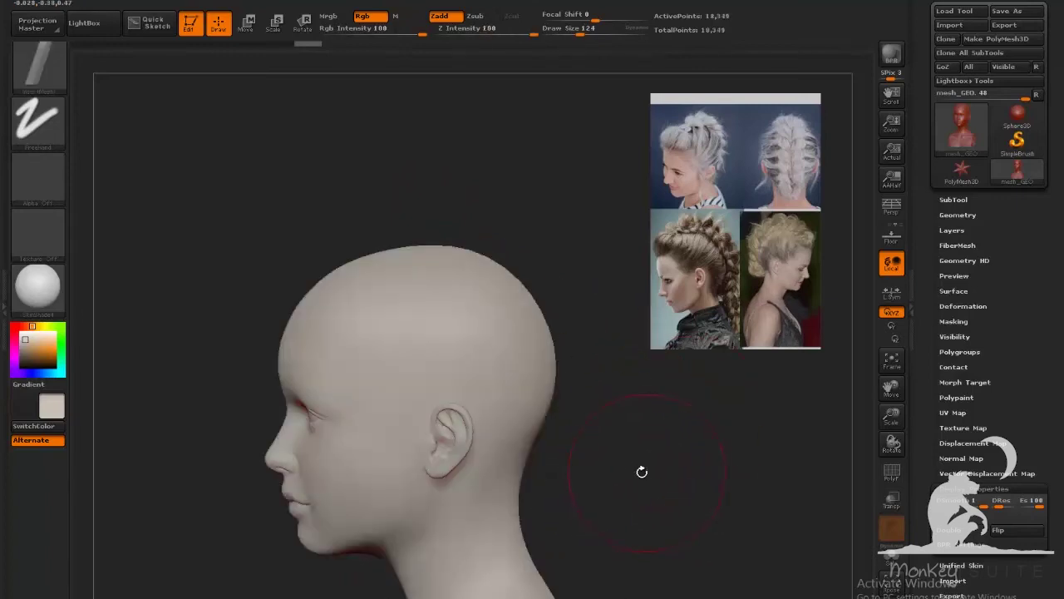
Step: Switch the masking stroke to Lasso and mask the scalp along the hairline, around the ear and down to the nape
{"action": "left_click_drag", "start_coordinate": [616, 429], "coordinate": [590, 417]}
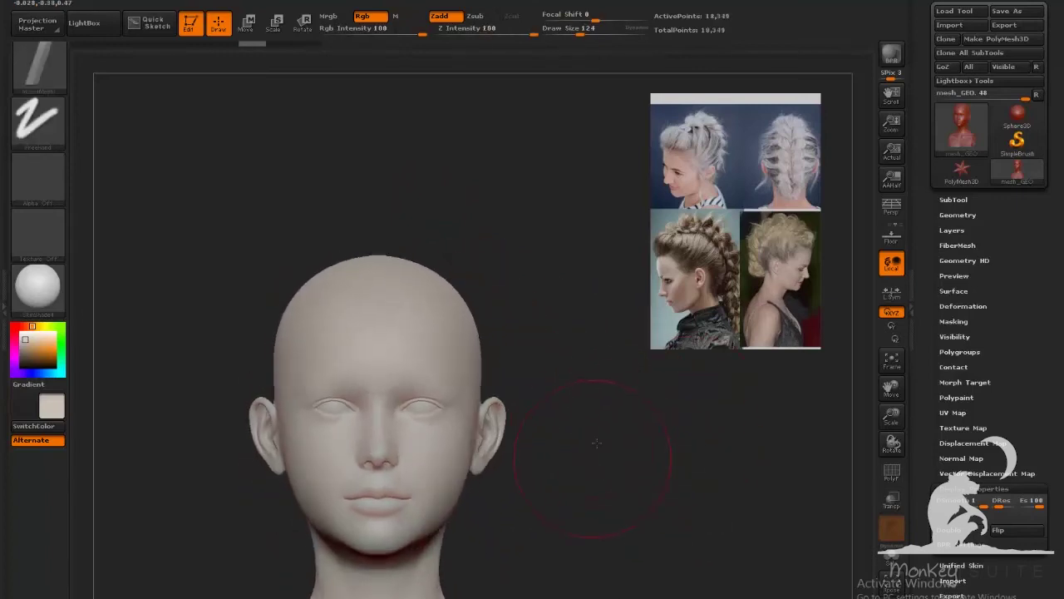
{"action": "left_click_drag", "start_coordinate": [590, 512], "coordinate": [573, 464], "text": "alt"}
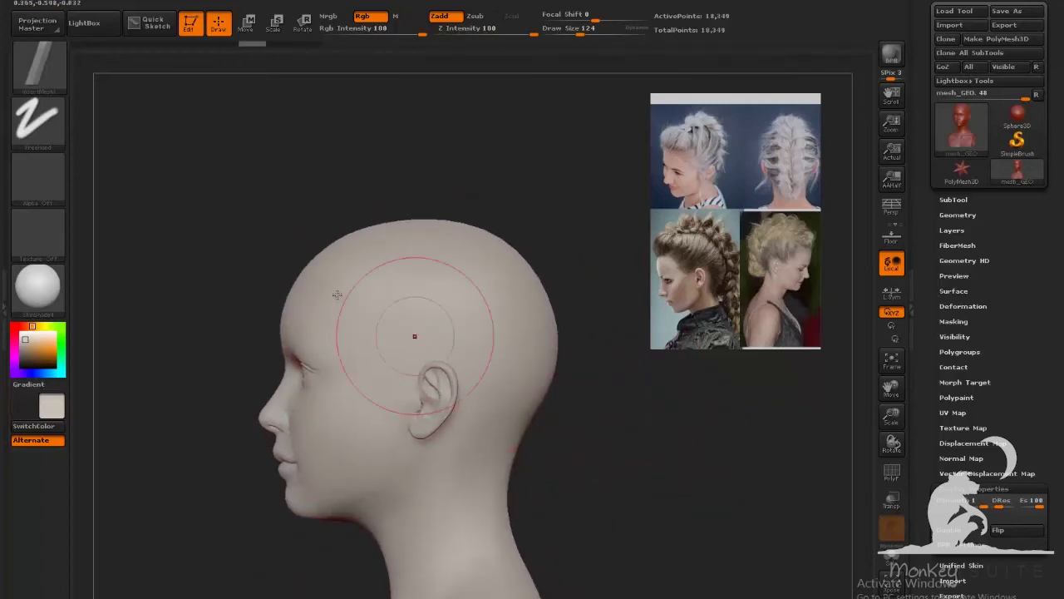
{"action": "left_click", "coordinate": [53, 138], "text": "ctrl"}
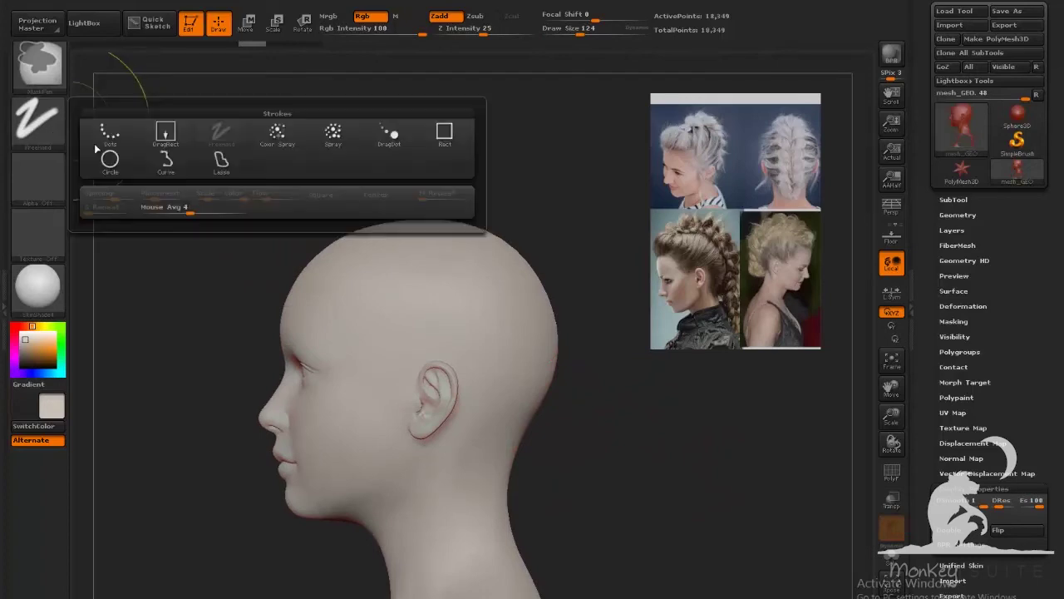
{"action": "left_click", "coordinate": [222, 162]}
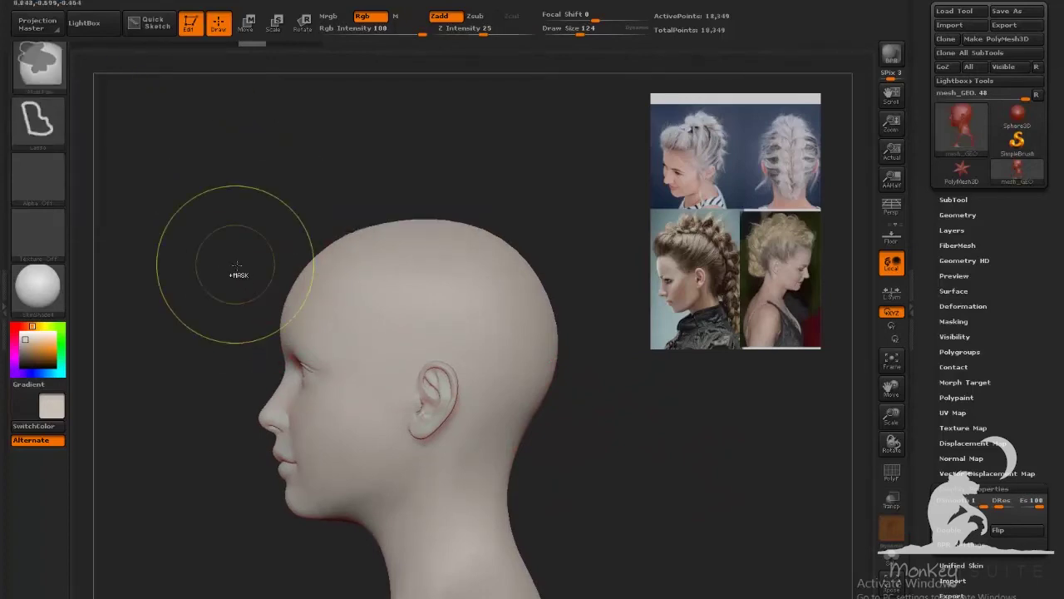
{"action": "mouse_move", "coordinate": [369, 309]}
{"action": "left_mouse_down", "text": "ctrl"}
{"action": "mouse_move", "coordinate": [388, 375]}
{"action": "mouse_move", "coordinate": [416, 375]}
{"action": "mouse_move", "coordinate": [445, 354]}
{"action": "mouse_move", "coordinate": [503, 465]}
{"action": "mouse_move", "coordinate": [661, 440]}
{"action": "mouse_move", "coordinate": [184, 218]}
{"action": "left_mouse_up", "text": "ctrl"}
{"action": "left_click_drag", "start_coordinate": [163, 287], "coordinate": [167, 287], "text": "ctrl"}
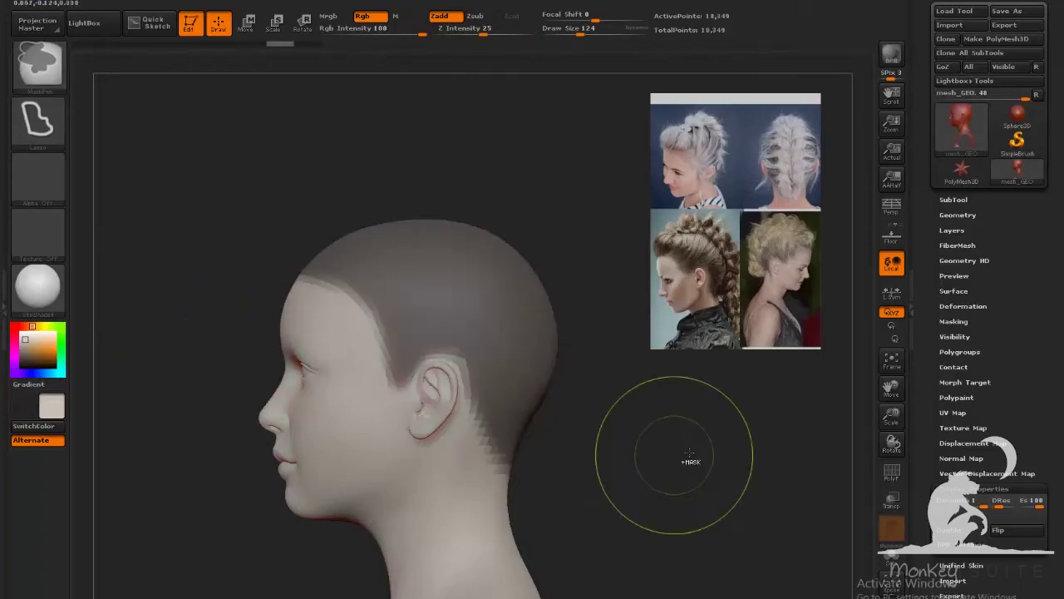
Step: Make the masked scalp its own polygroup, invert the mask, and display the polyframe
{"action": "mouse_move", "coordinate": [627, 440]}
{"action": "left_mouse_down"}
{"action": "mouse_move", "coordinate": [685, 469]}
{"action": "mouse_move", "coordinate": [625, 480]}
{"action": "mouse_move", "coordinate": [753, 437]}
{"action": "left_mouse_up"}
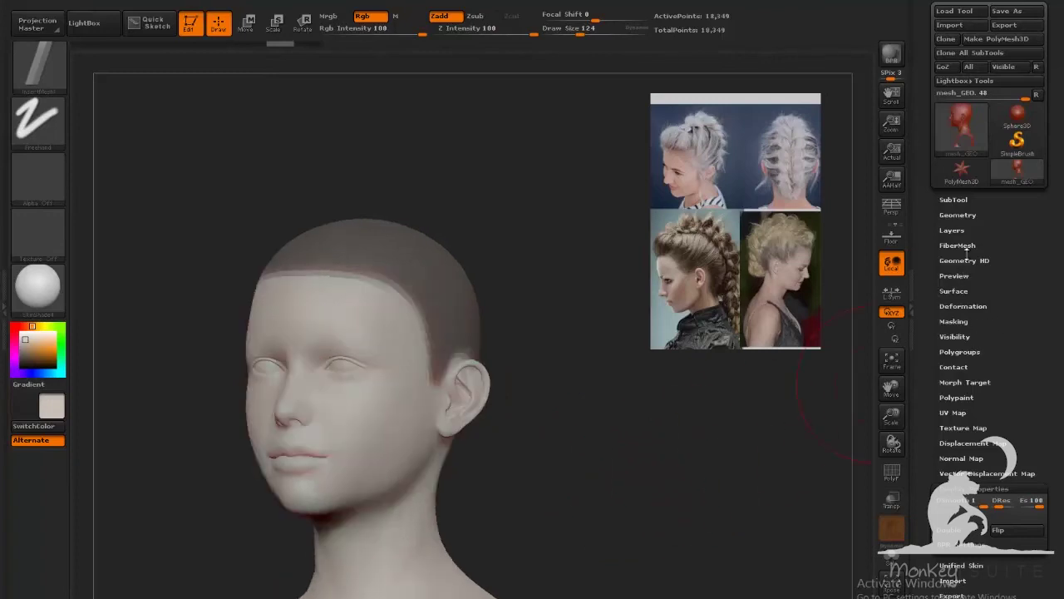
{"action": "left_click", "coordinate": [962, 352]}
{"action": "left_click_drag", "start_coordinate": [690, 465], "coordinate": [654, 473]}
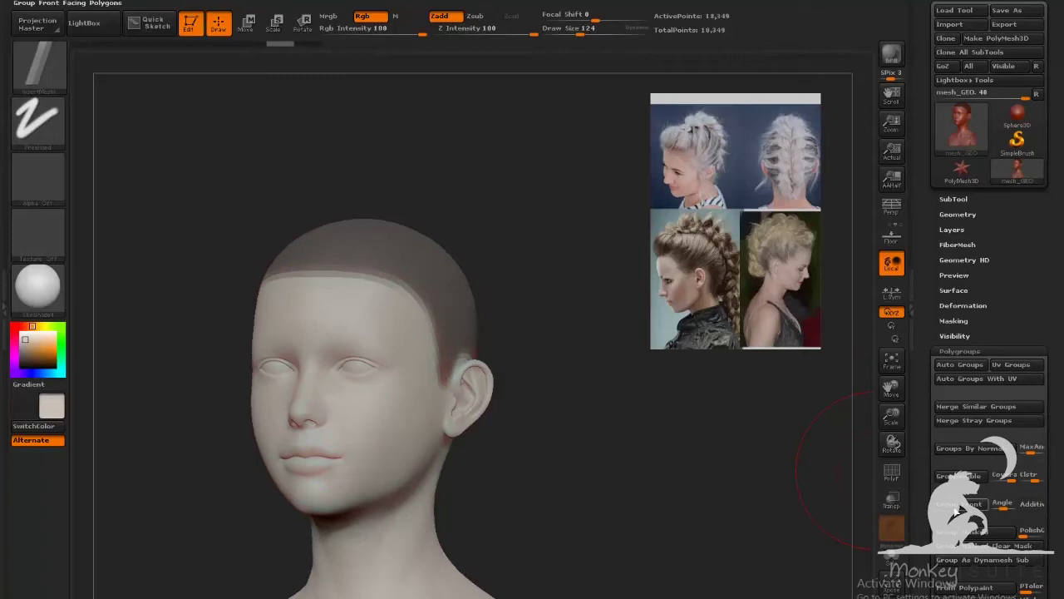
{"action": "left_click", "coordinate": [721, 547], "text": "ctrl"}
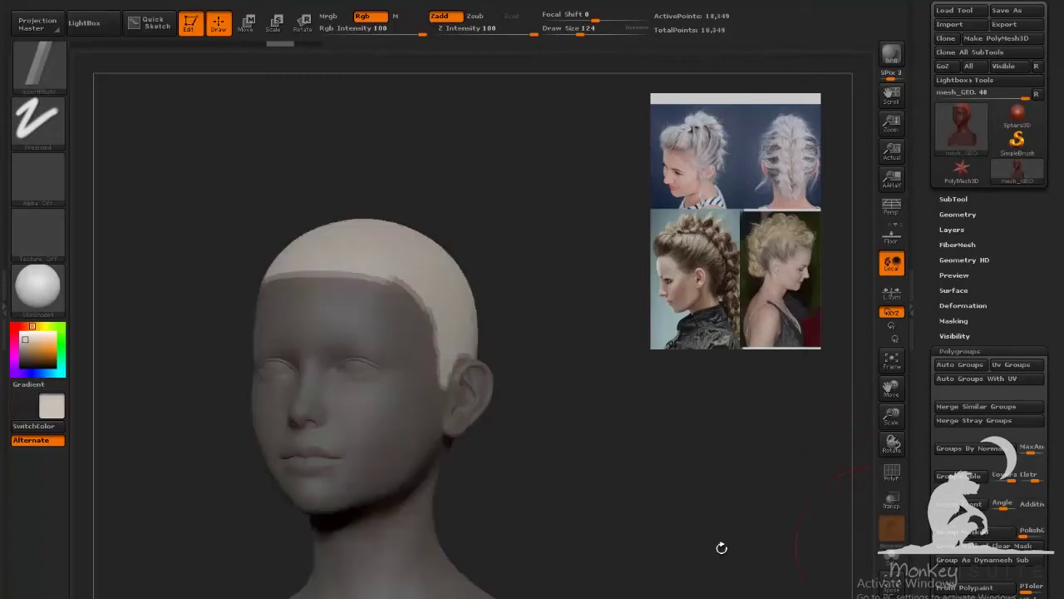
{"action": "left_click_drag", "start_coordinate": [721, 547], "coordinate": [624, 494]}
{"action": "key", "text": "shift+f"}
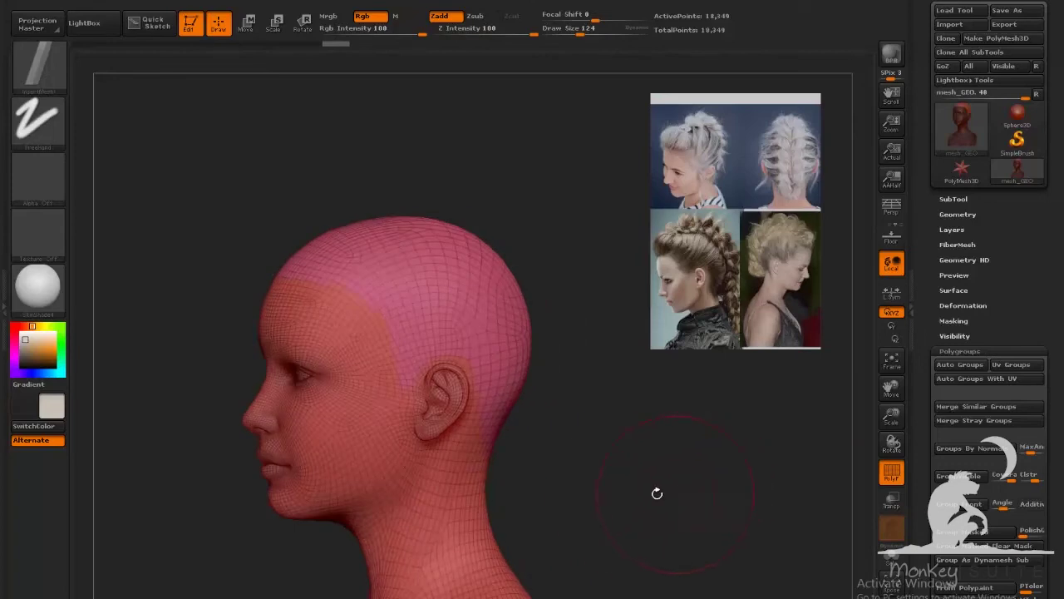
Step: Isolate the scalp, assign its visible polygons a new polygroup, and show the whole head again without the polyframe
{"action": "left_click", "coordinate": [499, 305], "text": "ctrl+shift"}
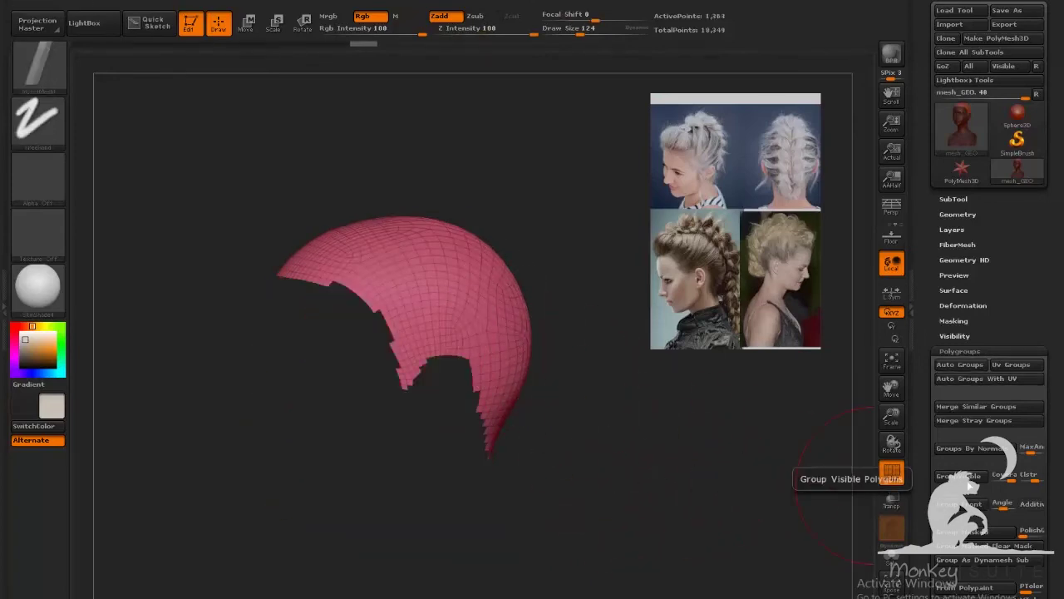
{"action": "left_click", "coordinate": [959, 476]}
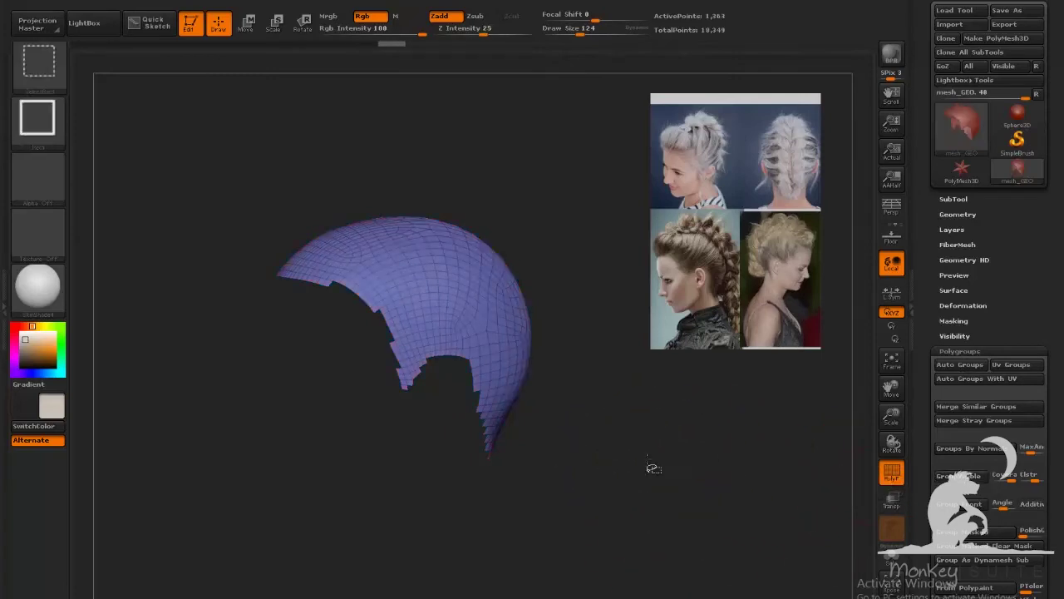
{"action": "left_click", "coordinate": [653, 469], "text": "ctrl+shift"}
{"action": "mouse_move", "coordinate": [653, 469]}
{"action": "left_mouse_down"}
{"action": "mouse_move", "coordinate": [693, 461]}
{"action": "mouse_move", "coordinate": [667, 467]}
{"action": "mouse_move", "coordinate": [713, 488]}
{"action": "mouse_move", "coordinate": [630, 487]}
{"action": "mouse_move", "coordinate": [668, 484]}
{"action": "mouse_move", "coordinate": [614, 464]}
{"action": "mouse_move", "coordinate": [708, 456]}
{"action": "left_mouse_up"}
{"action": "key", "text": "shift+f"}
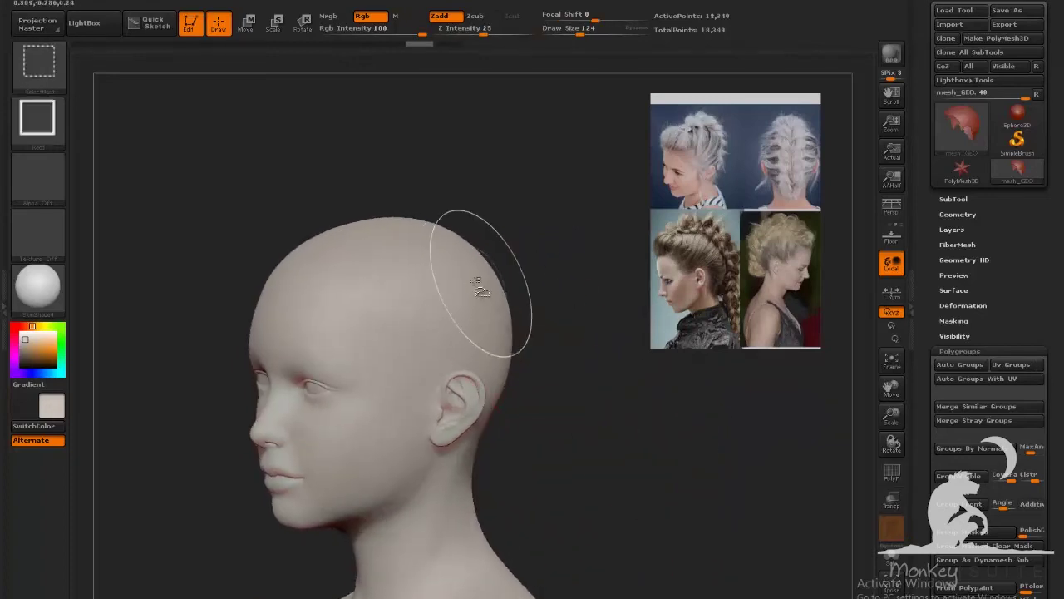
Step: Hide the scalp polygroup to check the split, show the whole head again, and isolate the scalp alone
{"action": "left_click", "coordinate": [477, 281], "text": "ctrl+shift"}
{"action": "left_click", "coordinate": [496, 306], "text": "ctrl+shift"}
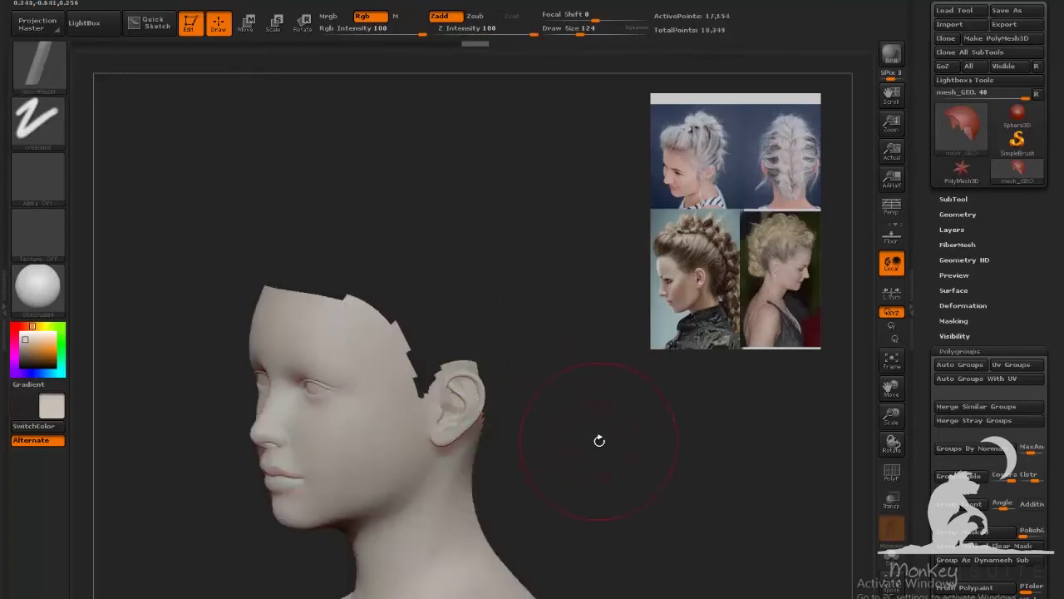
{"action": "left_click_drag", "start_coordinate": [600, 440], "coordinate": [620, 449]}
{"action": "left_click", "coordinate": [649, 444], "text": "ctrl+shift"}
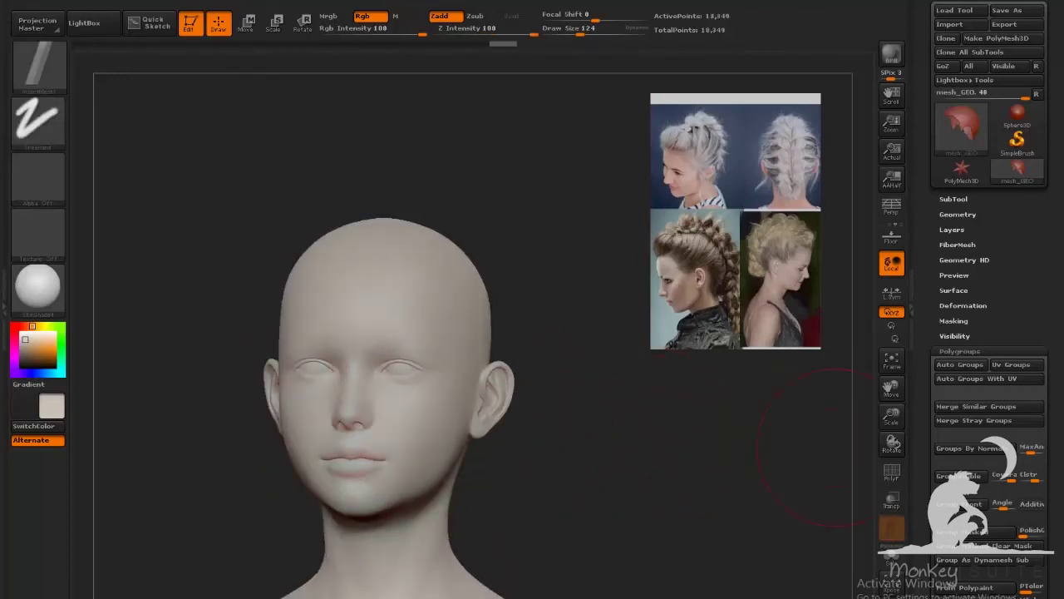
{"action": "mouse_move", "coordinate": [632, 437]}
{"action": "left_mouse_down"}
{"action": "mouse_move", "coordinate": [599, 441]}
{"action": "mouse_move", "coordinate": [581, 419]}
{"action": "mouse_move", "coordinate": [619, 379]}
{"action": "left_mouse_up"}
{"action": "left_click", "coordinate": [489, 293], "text": "ctrl+shift"}
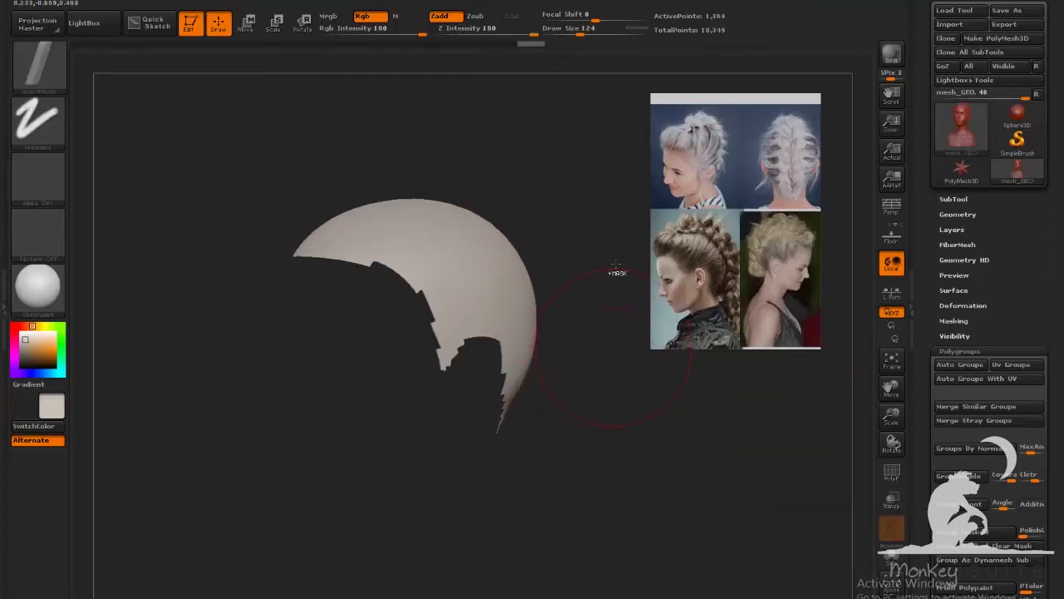
Step: Mask the isolated scalp completely and turn on double-sided display for its surface
{"action": "mouse_move", "coordinate": [615, 136]}
{"action": "left_mouse_down", "text": "ctrl"}
{"action": "mouse_move", "coordinate": [130, 491]}
{"action": "mouse_move", "coordinate": [582, 104]}
{"action": "mouse_move", "coordinate": [612, 137]}
{"action": "left_mouse_up", "text": "ctrl"}
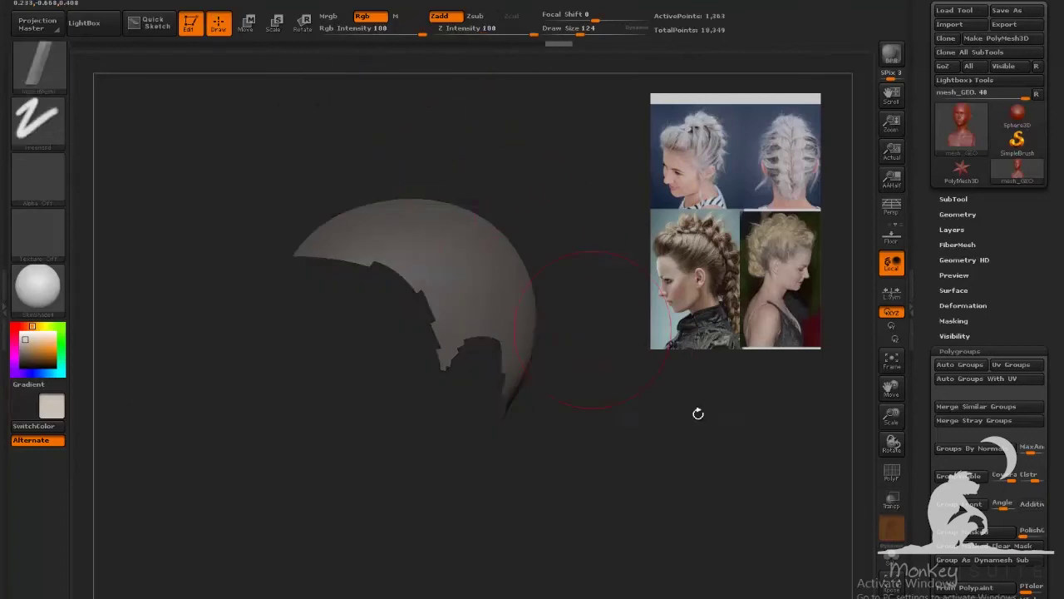
{"action": "left_click", "coordinate": [976, 352]}
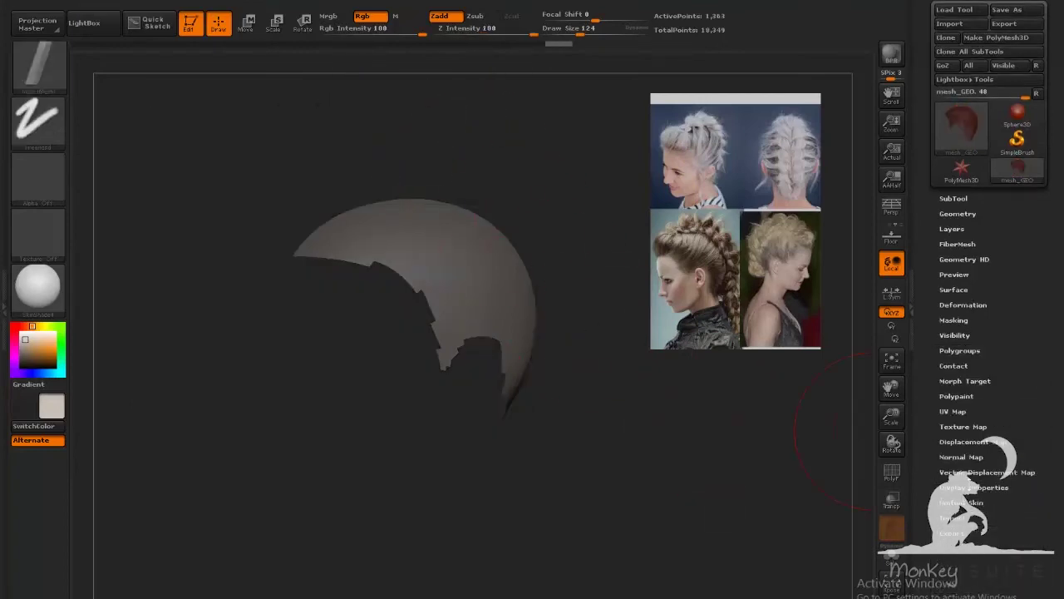
{"action": "left_click", "coordinate": [973, 487]}
{"action": "left_click", "coordinate": [956, 529]}
{"action": "left_click", "coordinate": [969, 488]}
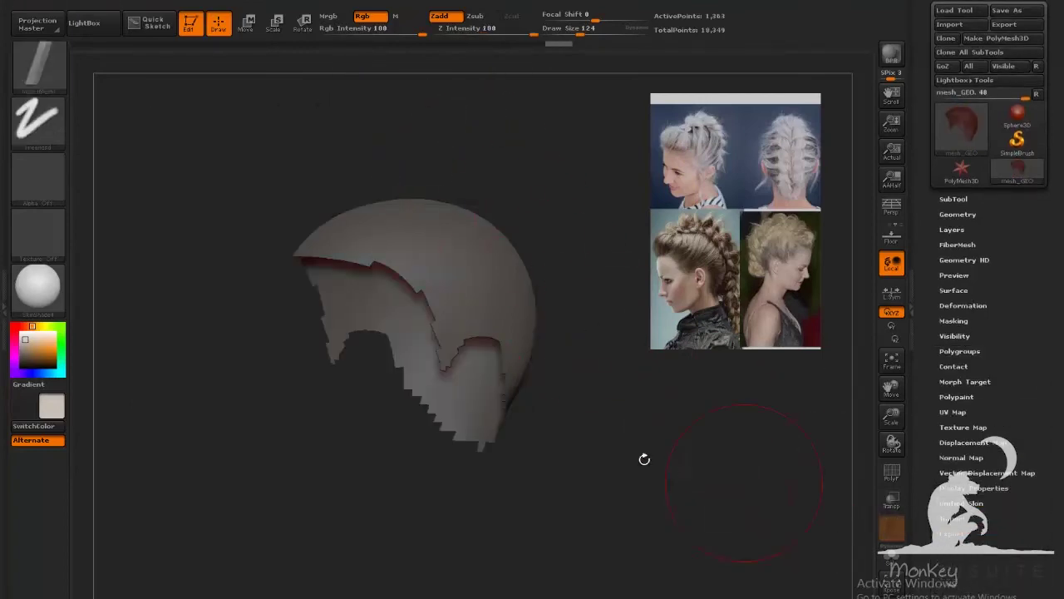
Step: Show the whole head again and preview an extraction of the masked scalp at 0.02 thickness
{"action": "mouse_move", "coordinate": [644, 458]}
{"action": "left_mouse_down"}
{"action": "mouse_move", "coordinate": [707, 457]}
{"action": "mouse_move", "coordinate": [640, 453]}
{"action": "mouse_move", "coordinate": [682, 447]}
{"action": "mouse_move", "coordinate": [704, 477]}
{"action": "mouse_move", "coordinate": [649, 445]}
{"action": "left_mouse_up"}
{"action": "left_click", "coordinate": [657, 448], "text": "ctrl+shift"}
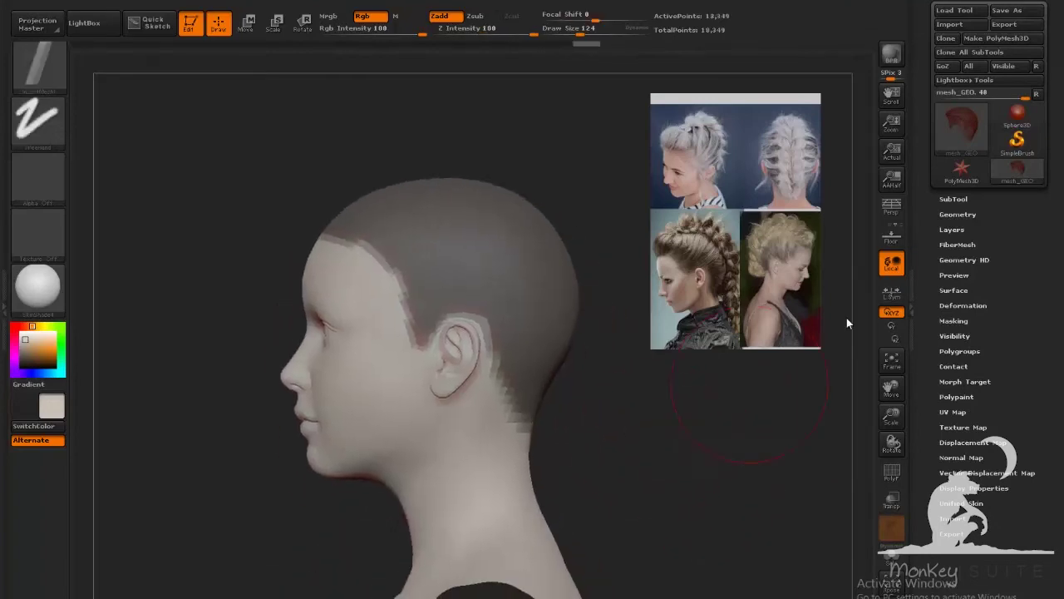
{"action": "left_click", "coordinate": [954, 198]}
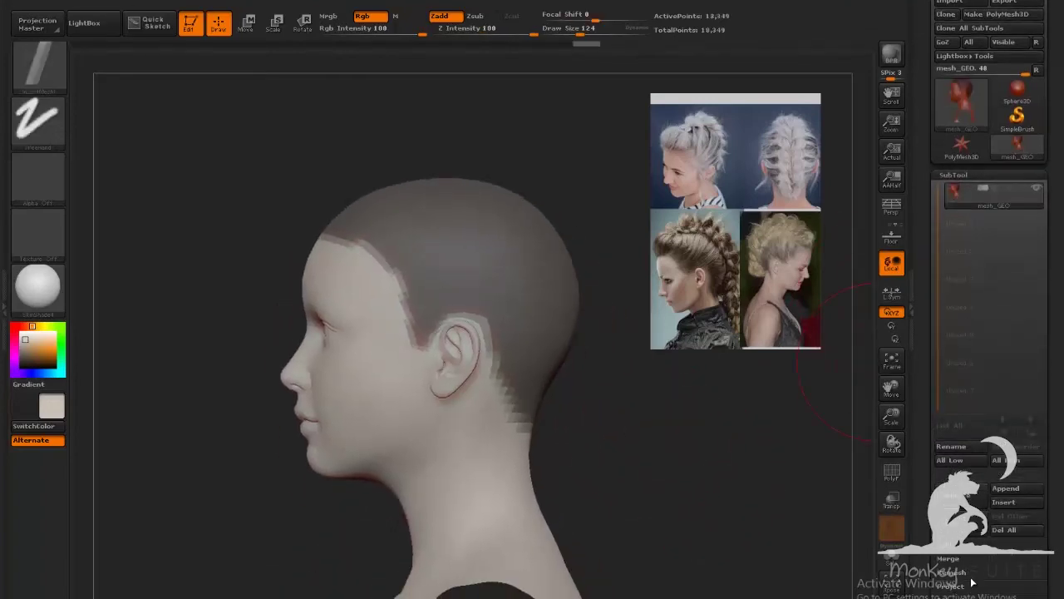
{"action": "scroll", "coordinate": [1047, 539], "scroll_direction": "down", "scroll_amount": 2}
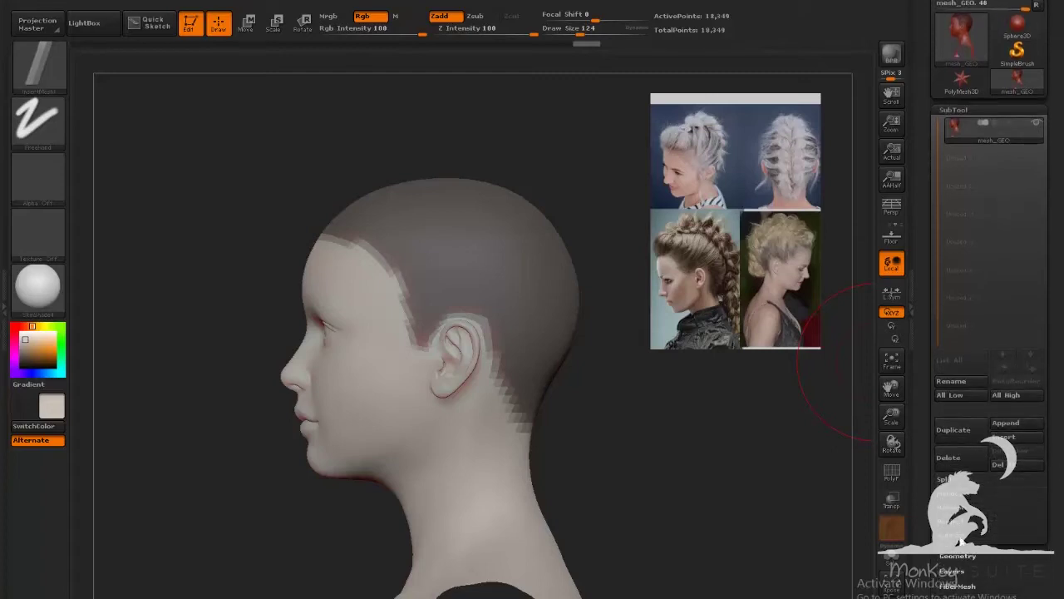
{"action": "left_click", "coordinate": [972, 559]}
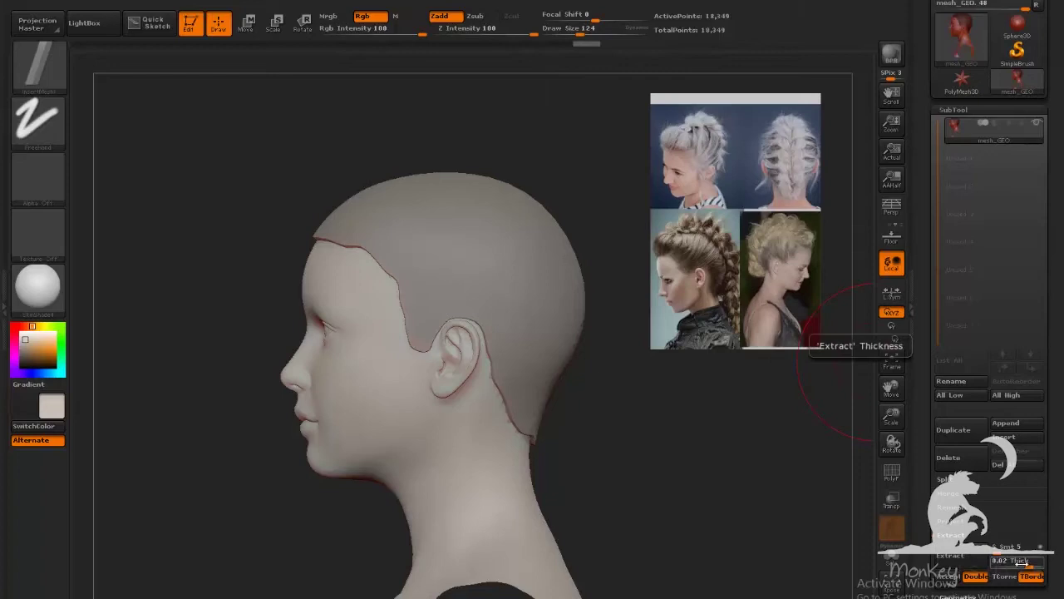
Step: Set the extraction thickness to 0.0731, accept the scalp cap as a new subtool, and clear the head's mask
{"action": "left_click_drag", "start_coordinate": [1028, 565], "coordinate": [1030, 566]}
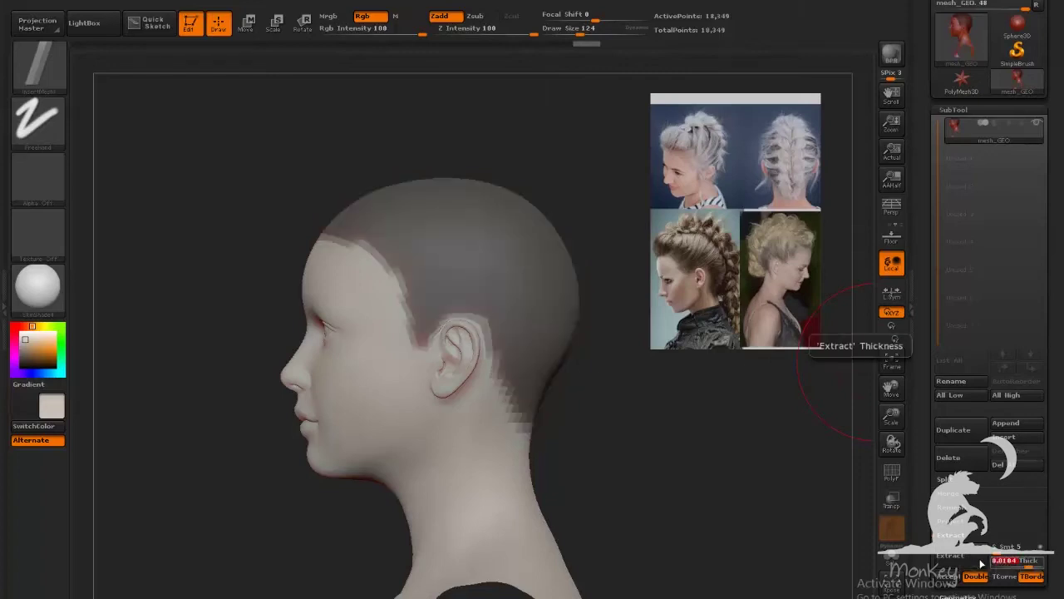
{"action": "left_click", "coordinate": [976, 560]}
{"action": "left_click", "coordinate": [1033, 566]}
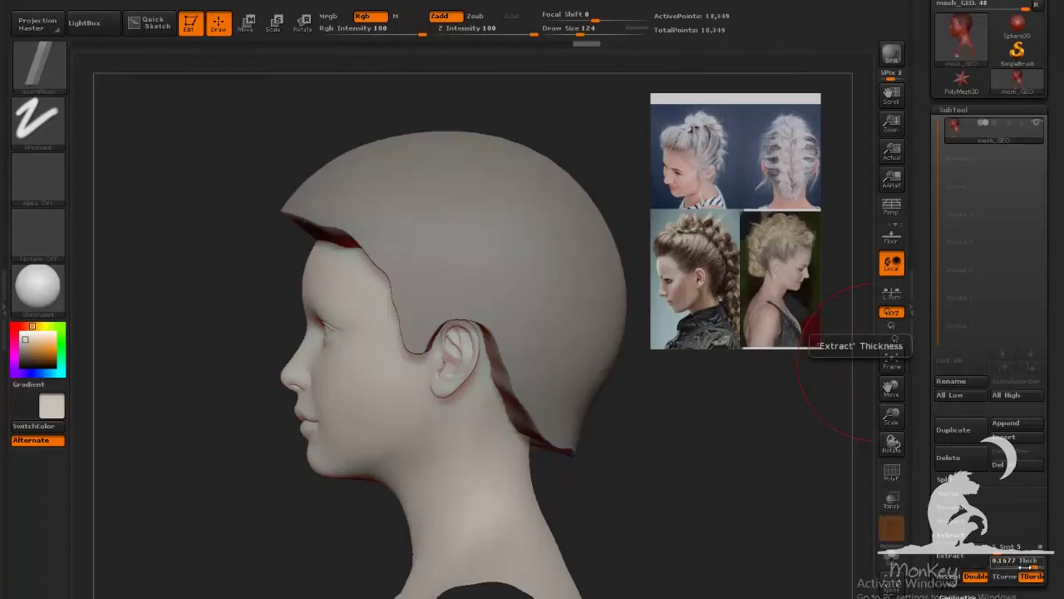
{"action": "left_click_drag", "start_coordinate": [1031, 565], "coordinate": [1032, 565]}
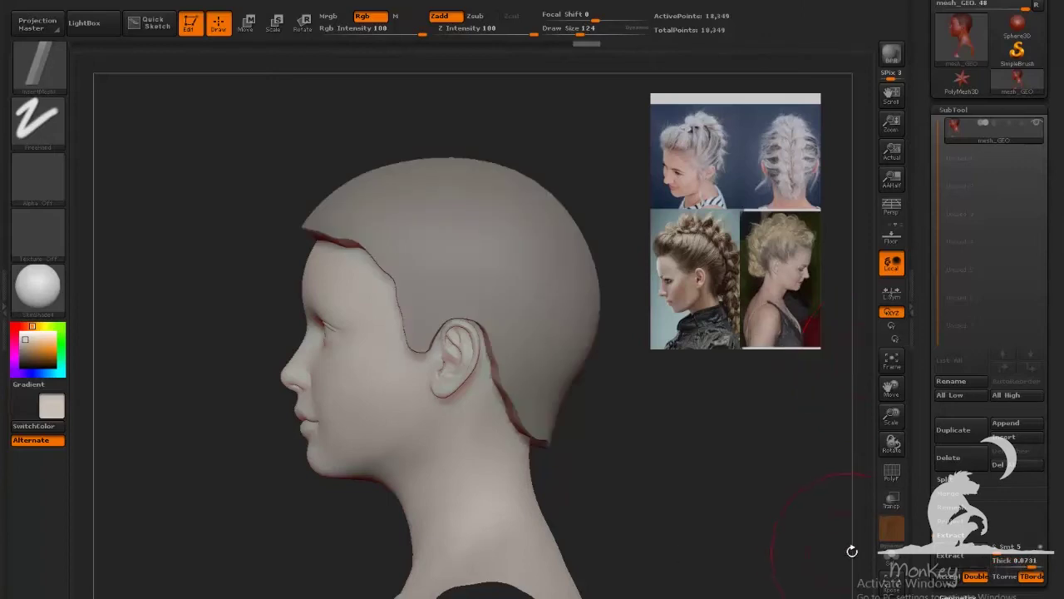
{"action": "left_click", "coordinate": [952, 577]}
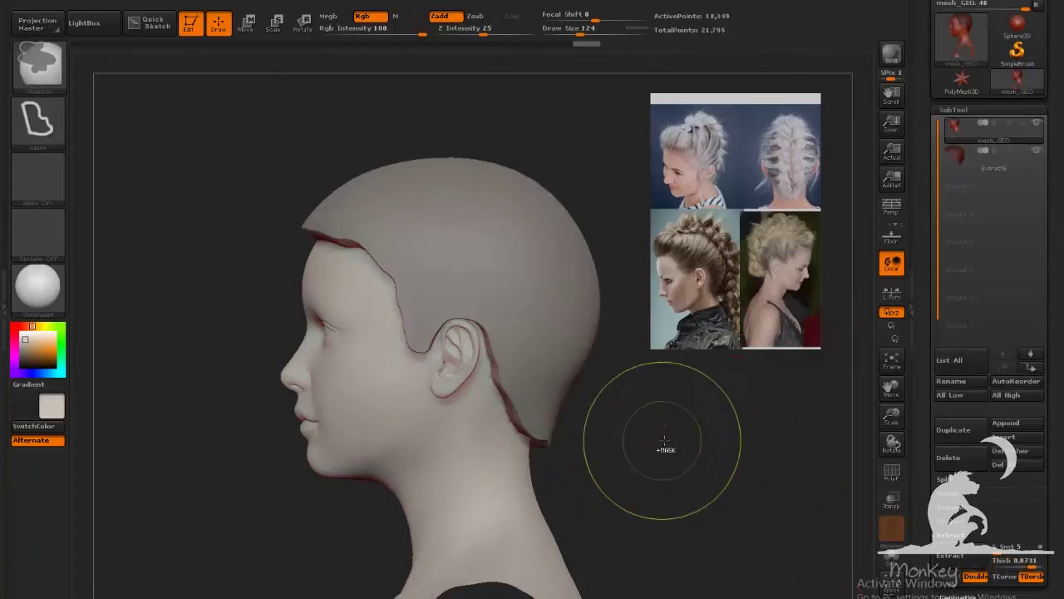
{"action": "left_click_drag", "start_coordinate": [676, 475], "coordinate": [717, 498], "text": "ctrl"}
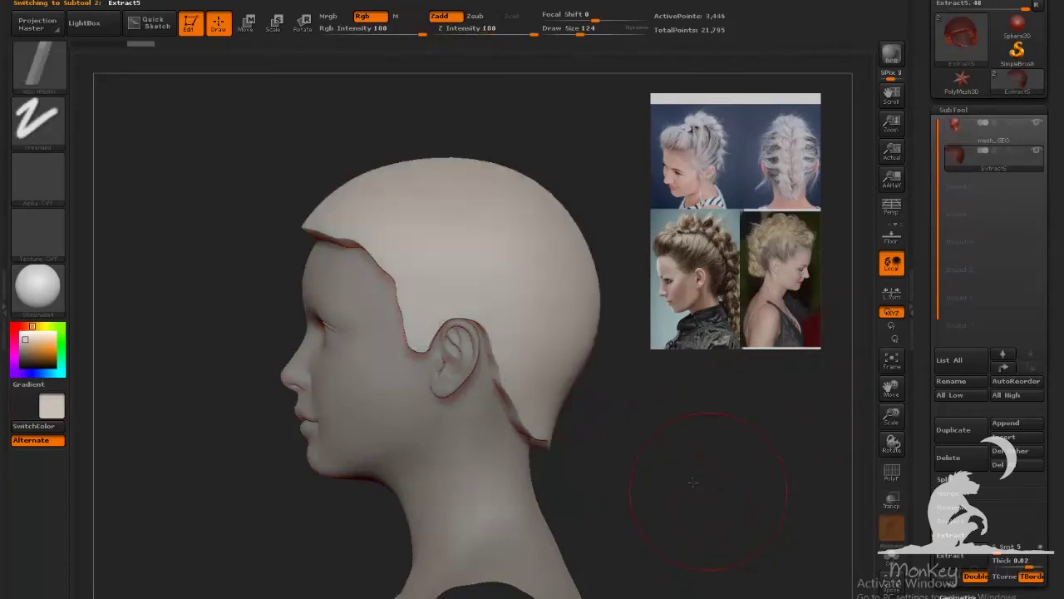
Step: Inspect the extracted cap from the front, both alone and together with the head, by toggling subtool visibility
{"action": "mouse_move", "coordinate": [737, 452]}
{"action": "left_mouse_down"}
{"action": "mouse_move", "coordinate": [865, 366]}
{"action": "mouse_move", "coordinate": [967, 249]}
{"action": "left_mouse_up"}
{"action": "left_click", "coordinate": [1037, 155]}
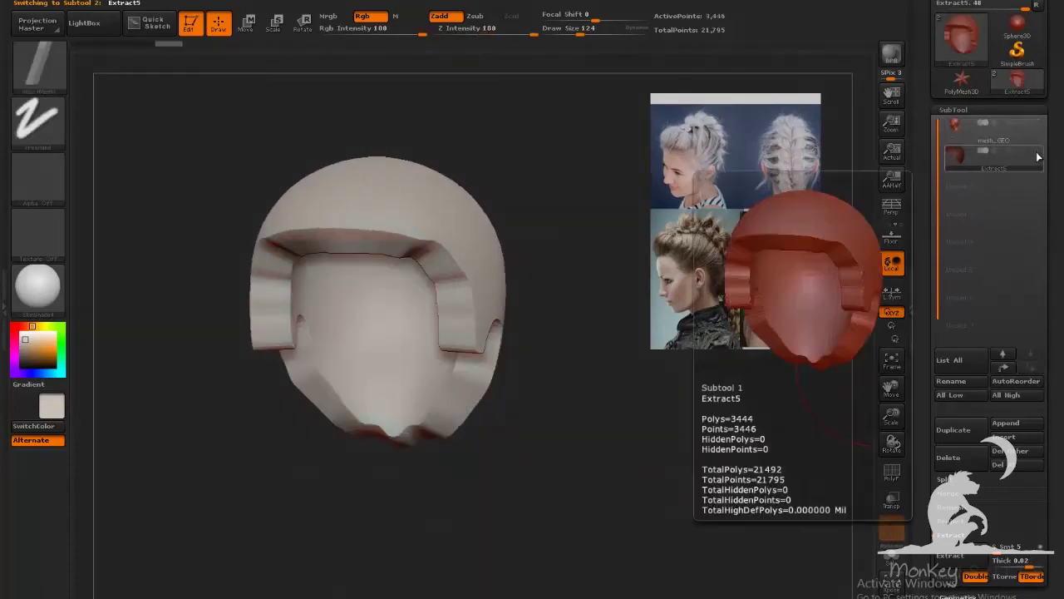
{"action": "left_click", "coordinate": [1038, 153]}
{"action": "left_click", "coordinate": [1039, 128]}
{"action": "left_click", "coordinate": [1039, 128]}
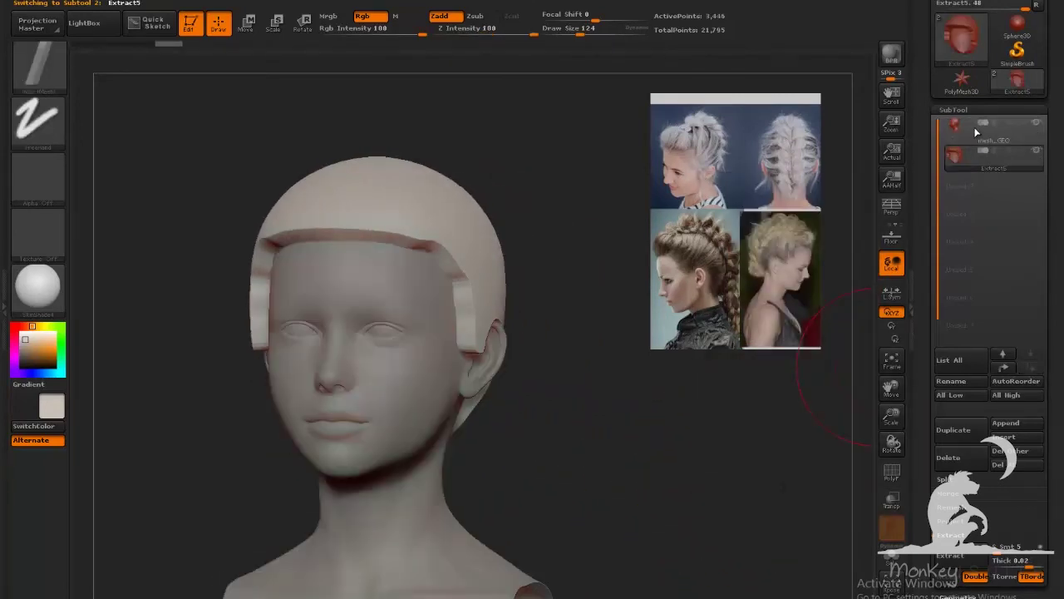
{"action": "left_click", "coordinate": [1038, 126]}
{"action": "left_click", "coordinate": [1037, 126]}
{"action": "left_click", "coordinate": [1037, 126]}
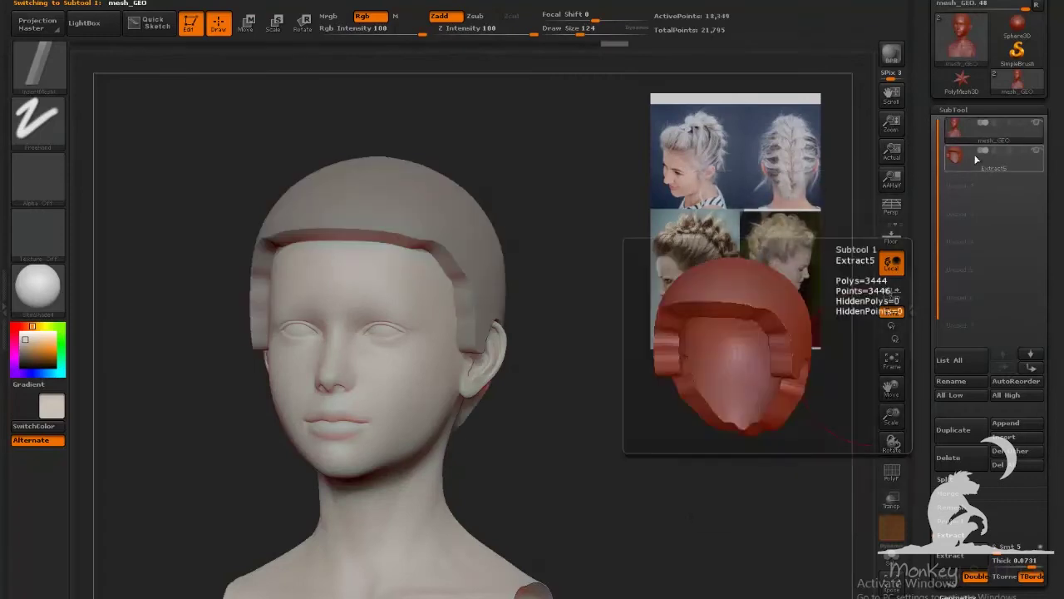
Step: Select the extracted cap subtool and convert it with DynaMesh at resolution 120
{"action": "left_click", "coordinate": [964, 159]}
{"action": "left_click_drag", "start_coordinate": [653, 483], "coordinate": [716, 460]}
{"action": "left_click", "coordinate": [965, 110]}
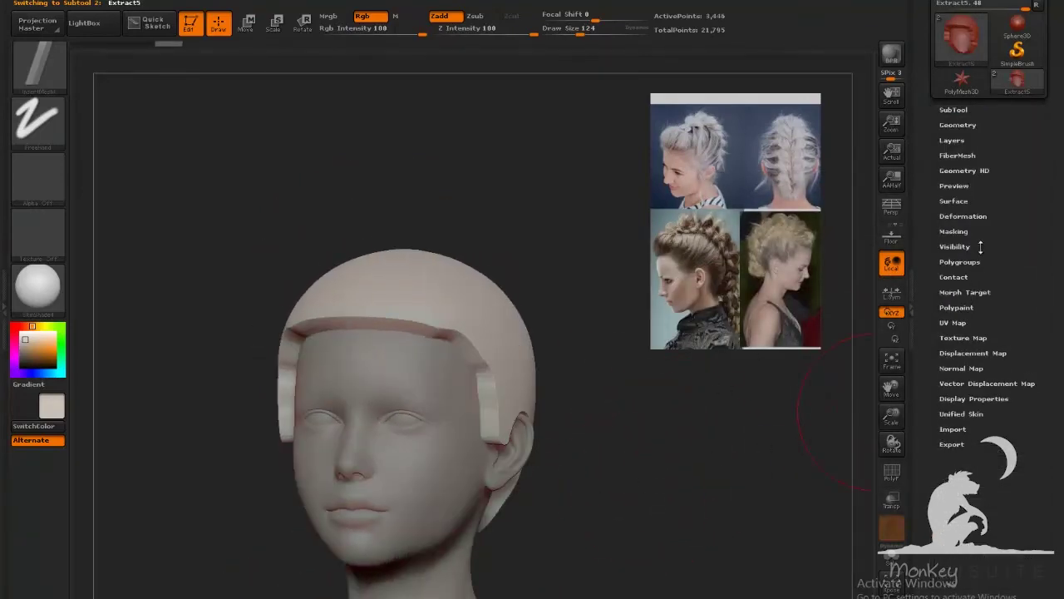
{"action": "left_click", "coordinate": [961, 126]}
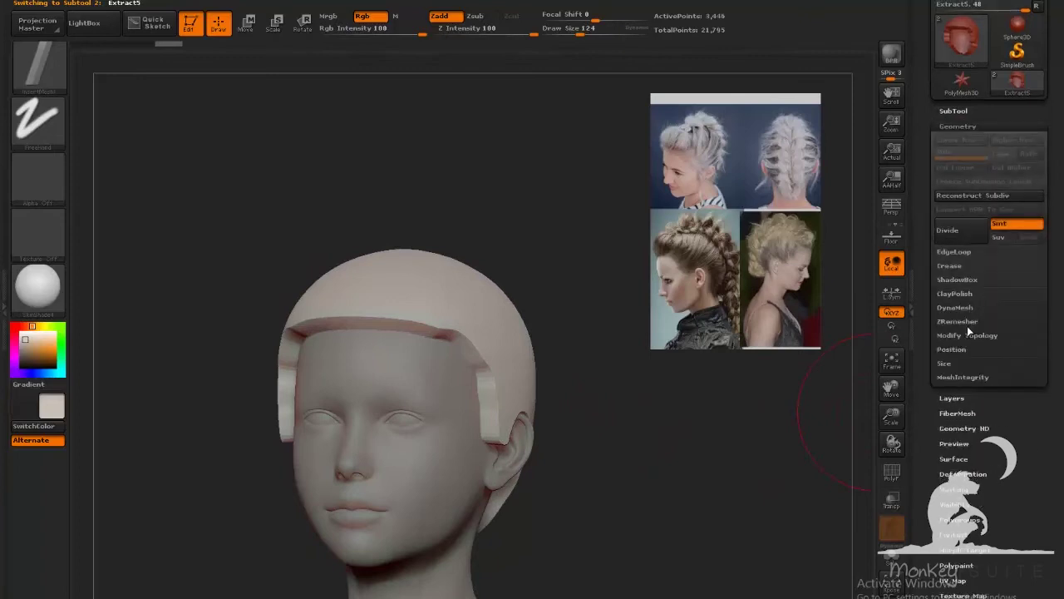
{"action": "left_click", "coordinate": [958, 307]}
{"action": "left_click", "coordinate": [957, 328]}
Step: Smooth the cap's stepped edge along the forehead and around the temples on both sides
{"action": "left_click_drag", "start_coordinate": [654, 513], "coordinate": [513, 303]}
{"action": "key", "text": "shift"}
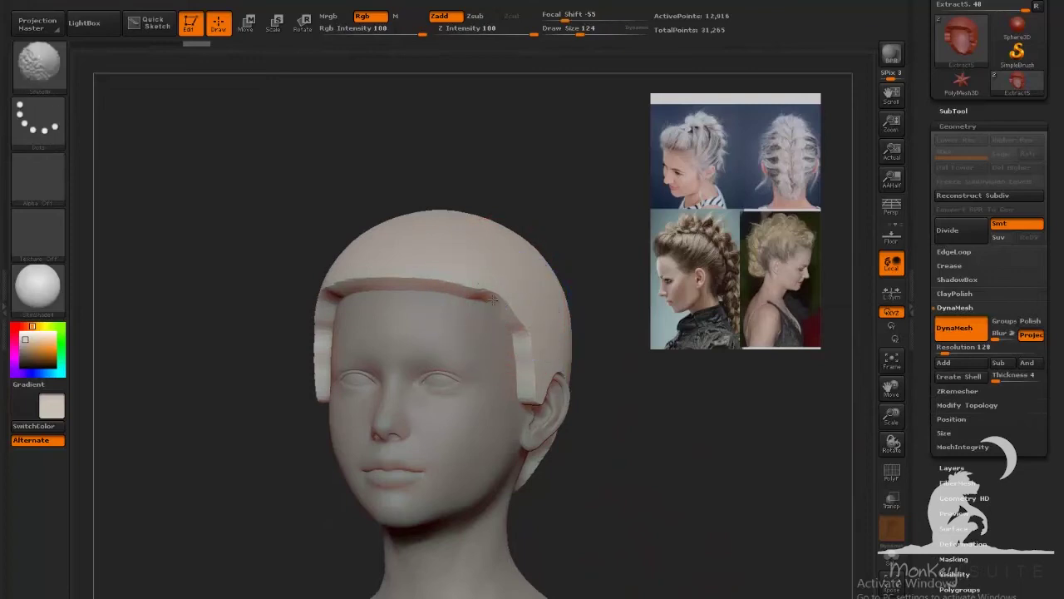
{"action": "left_click_drag", "start_coordinate": [488, 268], "coordinate": [442, 278], "text": "shift"}
{"action": "mouse_move", "coordinate": [611, 464]}
{"action": "left_mouse_down"}
{"action": "mouse_move", "coordinate": [693, 446]}
{"action": "mouse_move", "coordinate": [639, 441]}
{"action": "mouse_move", "coordinate": [661, 433]}
{"action": "left_mouse_up"}
{"action": "key", "text": "ctrl"}
{"action": "key", "text": "shift"}
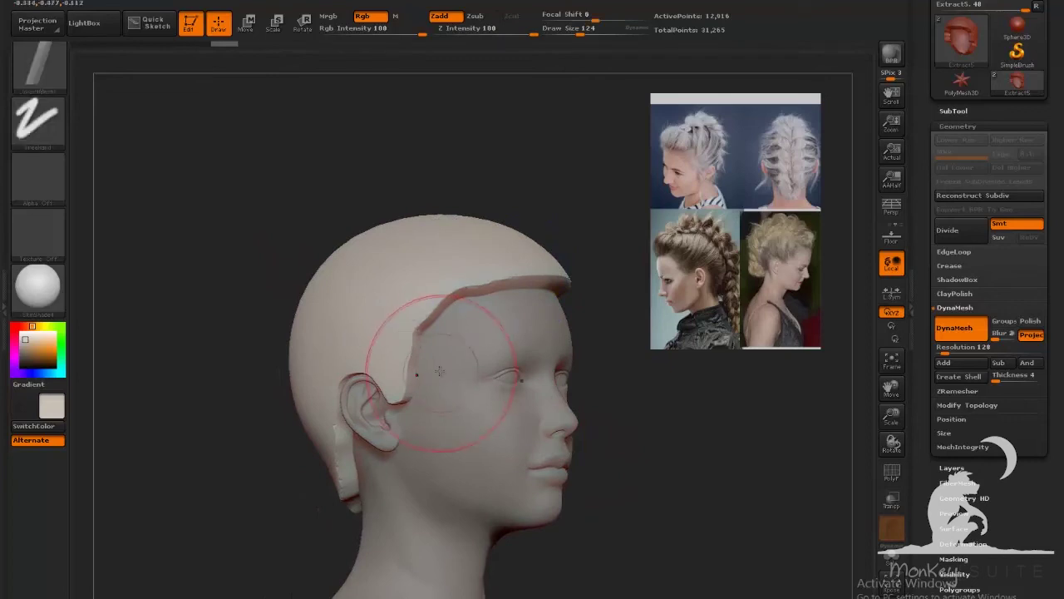
{"action": "key", "text": "shift"}
{"action": "mouse_move", "coordinate": [660, 447]}
{"action": "left_mouse_down"}
{"action": "mouse_move", "coordinate": [640, 475]}
{"action": "mouse_move", "coordinate": [540, 457]}
{"action": "left_mouse_up"}
{"action": "key", "text": "shift"}
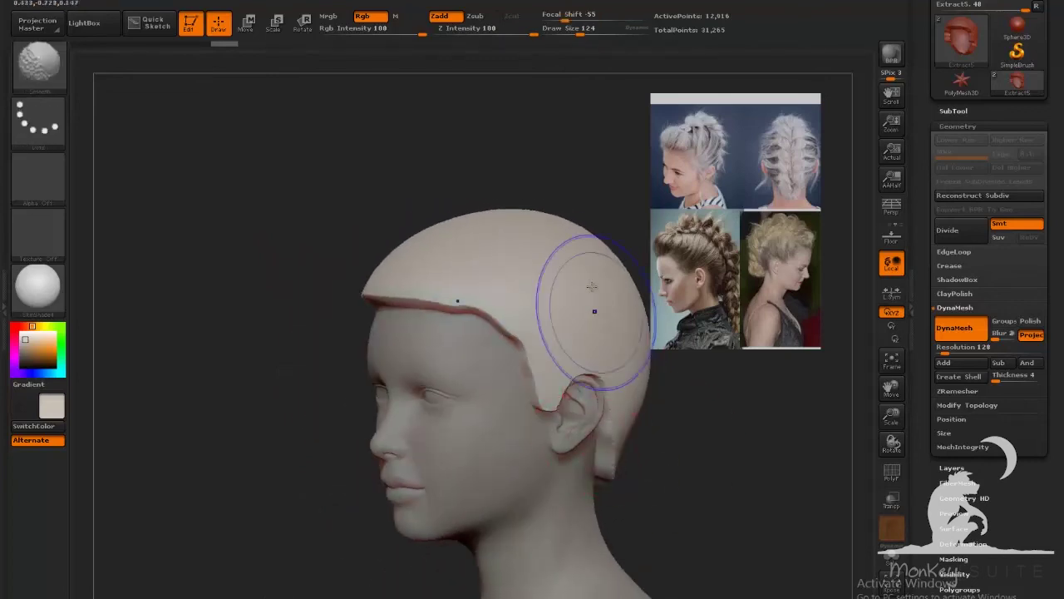
Step: Switch to the ClayBuildup brush and soften the cap's rim from the forehead to the temple
{"action": "left_click", "coordinate": [39, 67]}
{"action": "left_click", "coordinate": [151, 83]}
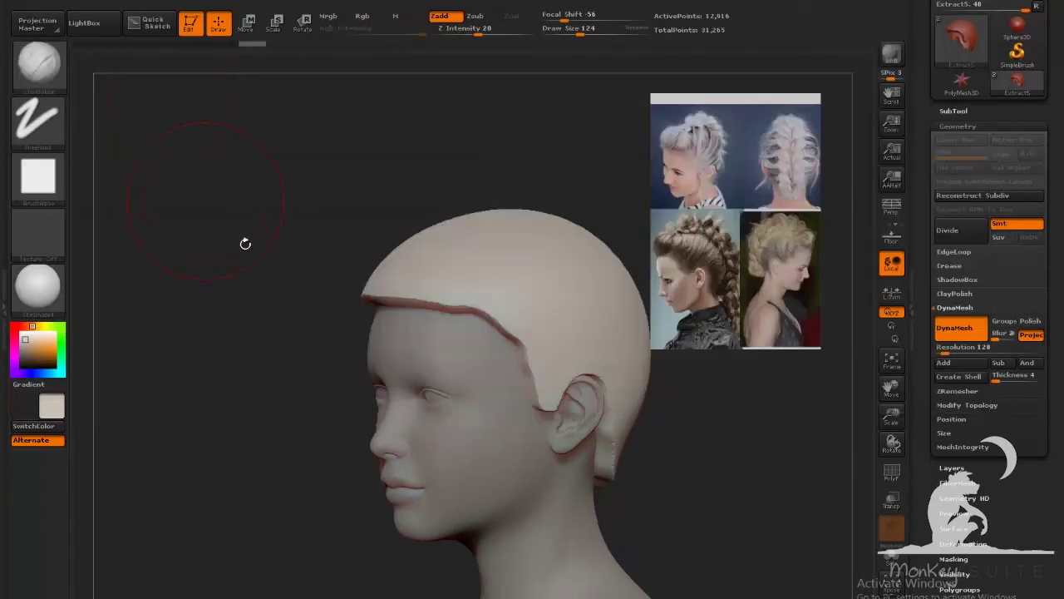
{"action": "left_click_drag", "start_coordinate": [502, 319], "coordinate": [454, 300], "text": "shift"}
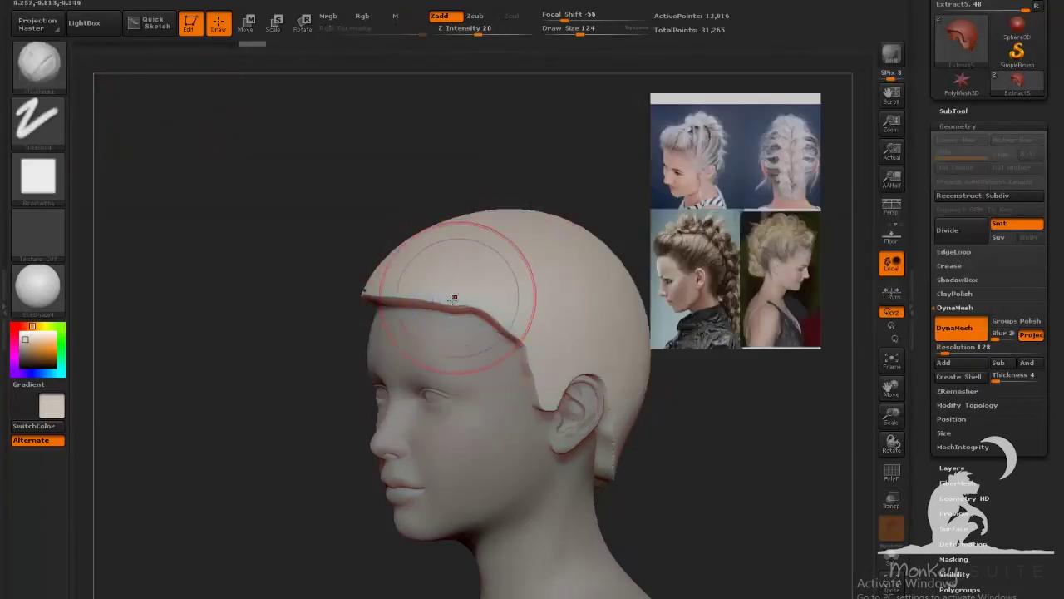
{"action": "left_click_drag", "start_coordinate": [514, 331], "coordinate": [517, 331], "text": "shift"}
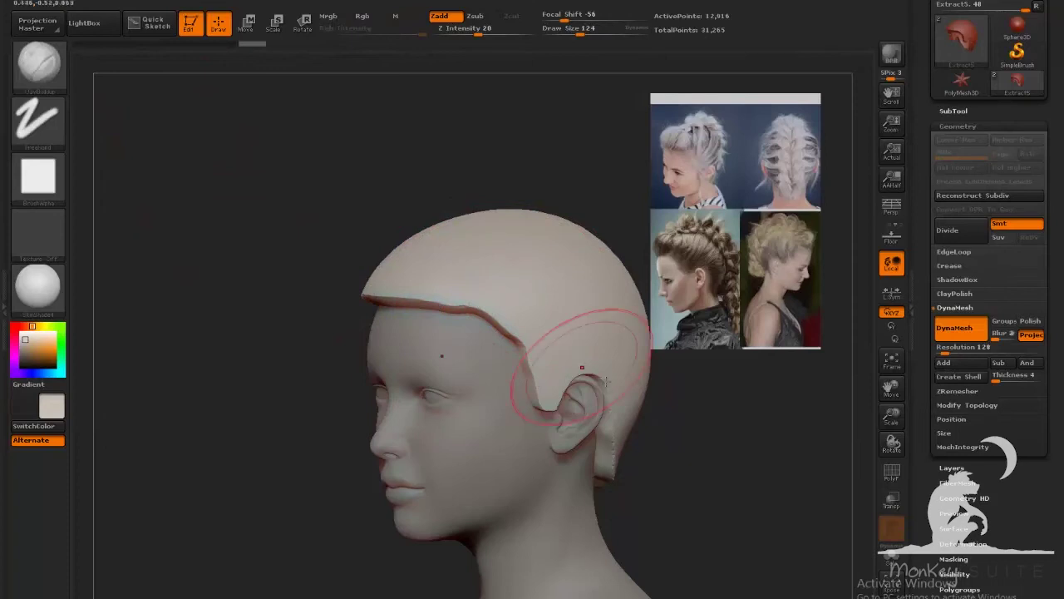
{"action": "left_click_drag", "start_coordinate": [684, 440], "coordinate": [778, 453]}
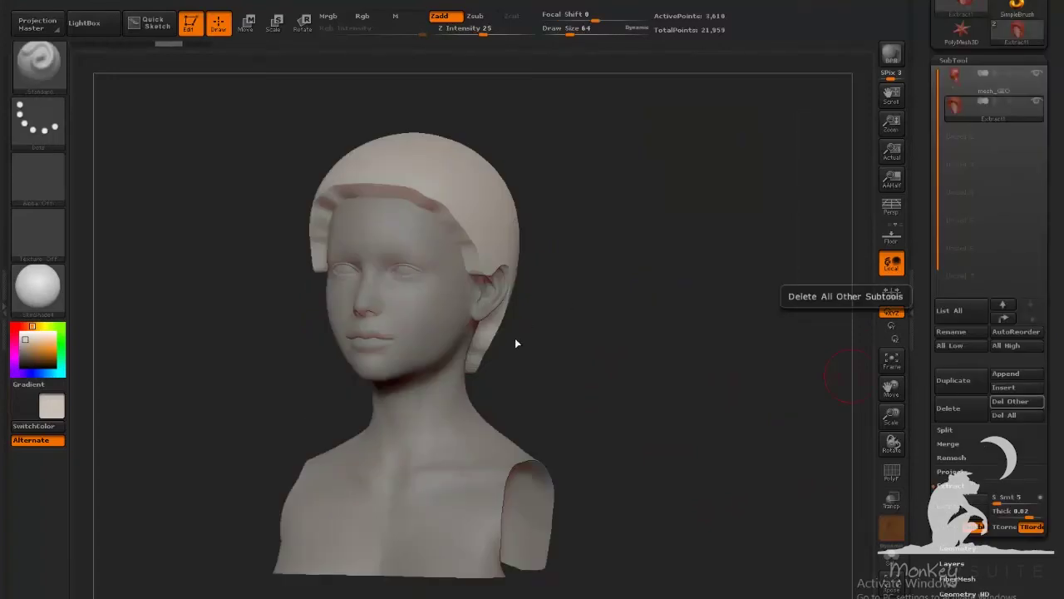
Step: On the re-extracted cap, use the ClayBuildup brush and smoothing at draw size 100 to blend the forehead and temple rim
{"action": "mouse_move", "coordinate": [515, 342]}
{"action": "left_mouse_down"}
{"action": "mouse_move", "coordinate": [613, 366]}
{"action": "mouse_move", "coordinate": [626, 327]}
{"action": "mouse_move", "coordinate": [601, 370]}
{"action": "mouse_move", "coordinate": [674, 407]}
{"action": "mouse_move", "coordinate": [739, 416]}
{"action": "mouse_move", "coordinate": [467, 237]}
{"action": "left_mouse_up"}
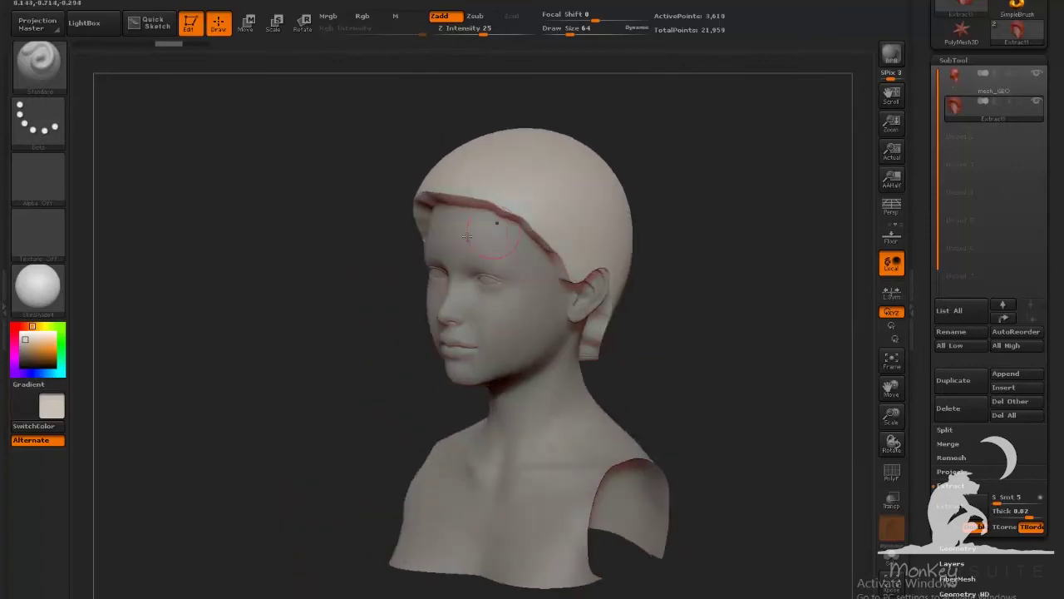
{"action": "left_click", "coordinate": [38, 77]}
{"action": "left_click", "coordinate": [170, 80]}
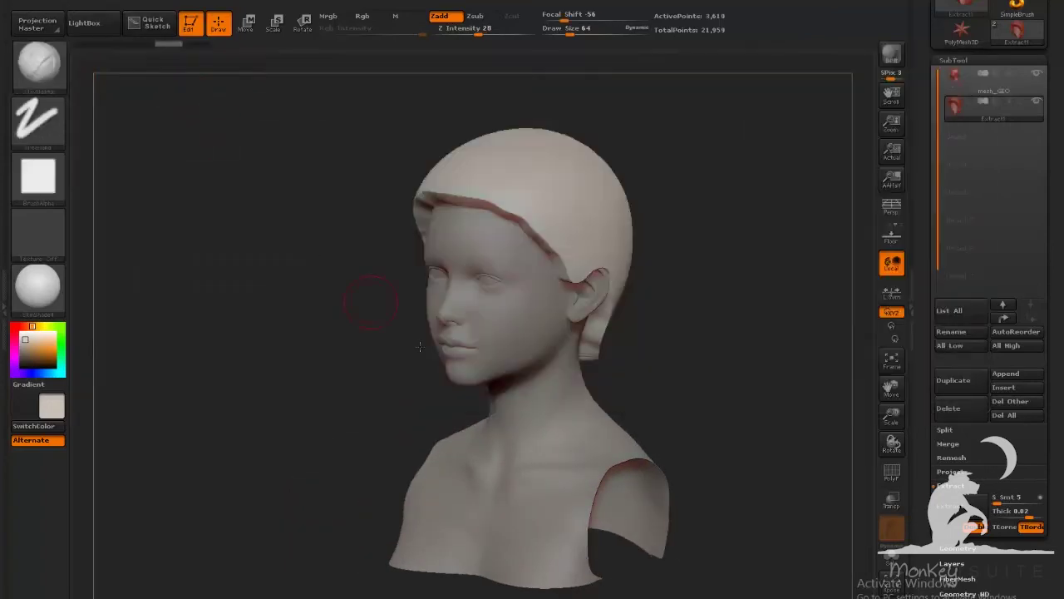
{"action": "mouse_move", "coordinate": [369, 304]}
{"action": "left_mouse_down", "text": "alt"}
{"action": "mouse_move", "coordinate": [624, 358]}
{"action": "mouse_move", "coordinate": [601, 369]}
{"action": "mouse_move", "coordinate": [585, 347]}
{"action": "left_mouse_up", "text": "alt"}
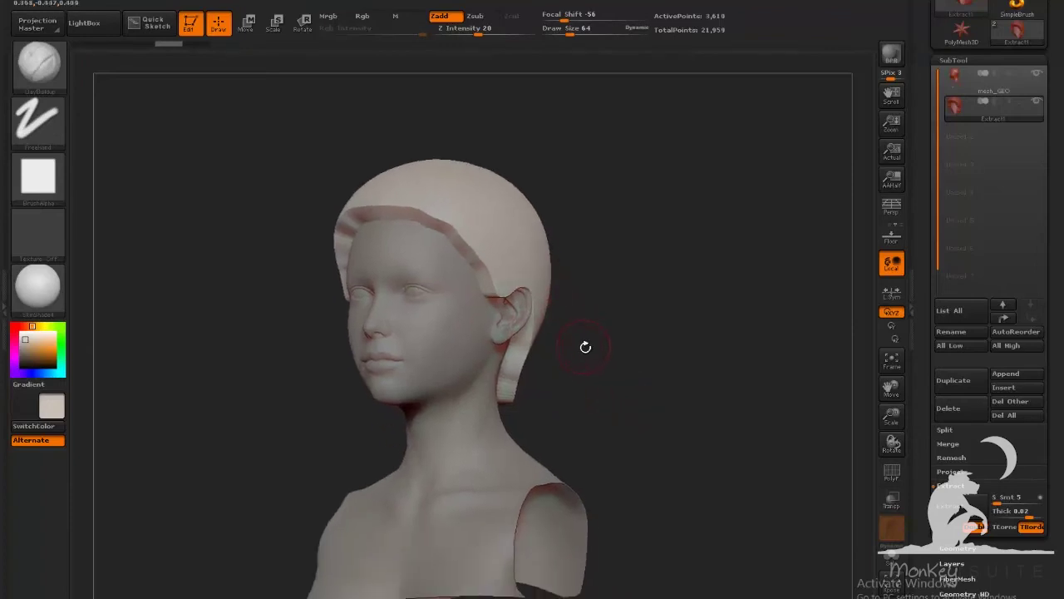
{"action": "key", "text": "shift"}
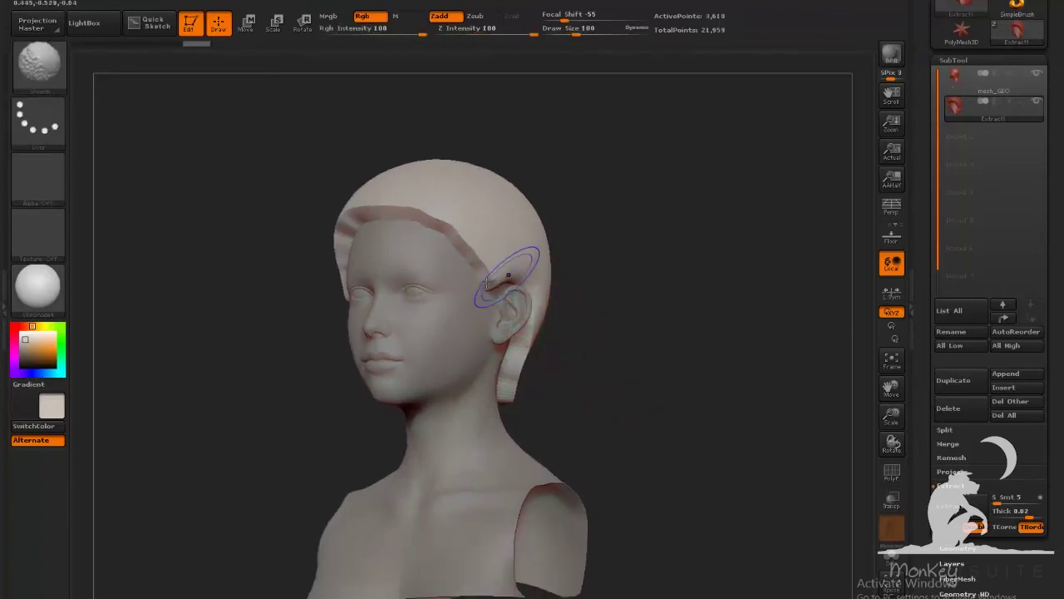
{"action": "left_click_drag", "start_coordinate": [440, 227], "coordinate": [474, 251], "text": "shift"}
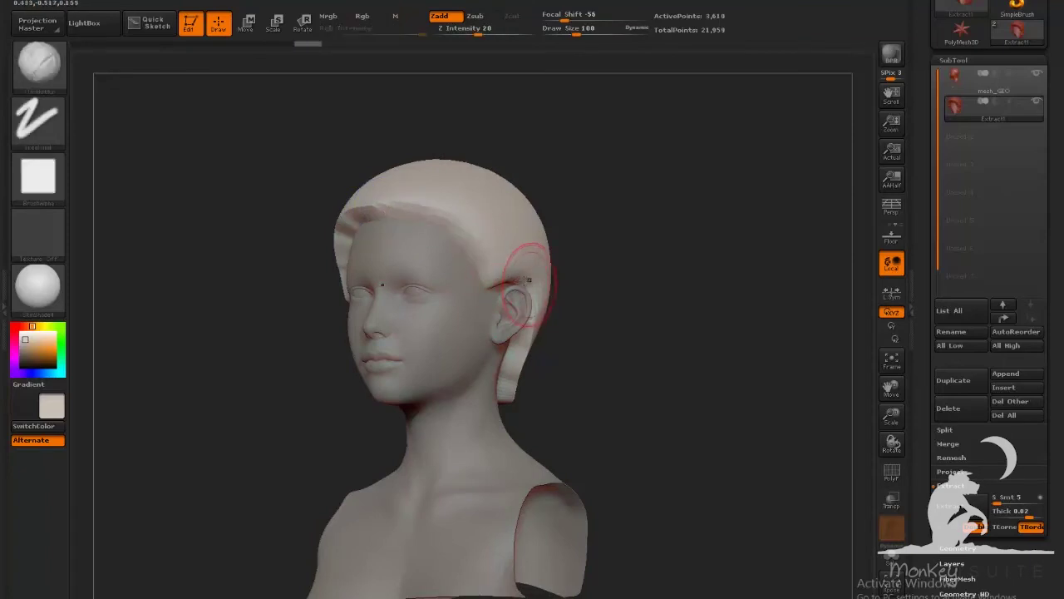
Step: Round off and smooth the cap's hairline over the forehead and around the ear on the head's other side
{"action": "key", "text": "shift"}
{"action": "left_click_drag", "start_coordinate": [254, 301], "coordinate": [361, 297]}
{"action": "mouse_move", "coordinate": [367, 211]}
{"action": "left_mouse_down", "text": "shift"}
{"action": "mouse_move", "coordinate": [308, 271]}
{"action": "mouse_move", "coordinate": [268, 291]}
{"action": "left_mouse_up", "text": "shift"}
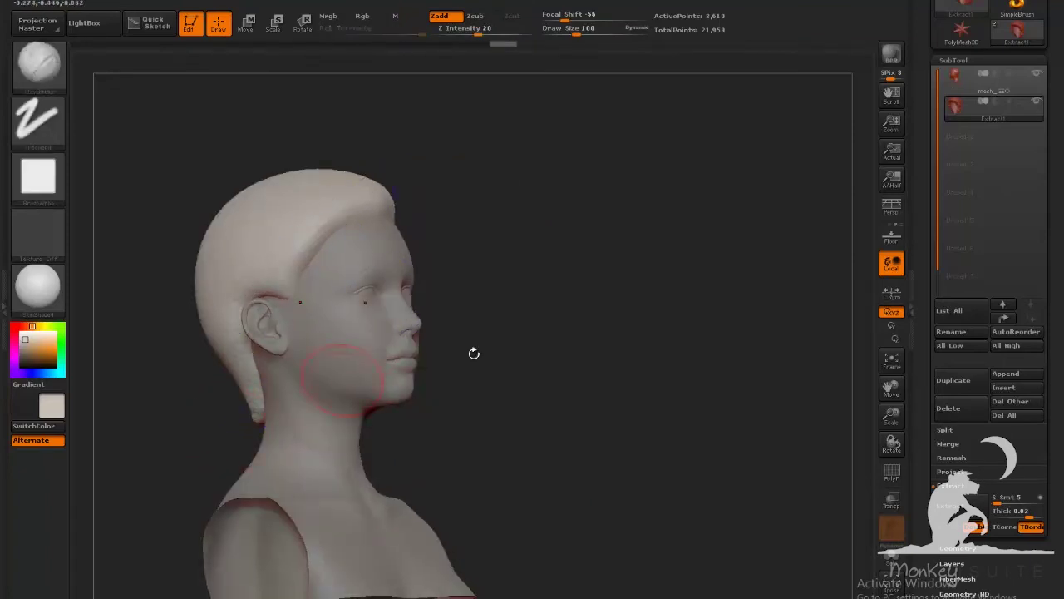
{"action": "mouse_move", "coordinate": [475, 352]}
{"action": "left_mouse_down"}
{"action": "mouse_move", "coordinate": [435, 357]}
{"action": "mouse_move", "coordinate": [590, 388]}
{"action": "mouse_move", "coordinate": [475, 380]}
{"action": "left_mouse_up"}
{"action": "key", "text": "shift"}
{"action": "left_click_drag", "start_coordinate": [577, 352], "coordinate": [458, 352]}
{"action": "left_click_drag", "start_coordinate": [532, 353], "coordinate": [495, 365], "text": "shift"}
{"action": "left_click_drag", "start_coordinate": [479, 364], "coordinate": [474, 383], "text": "shift"}
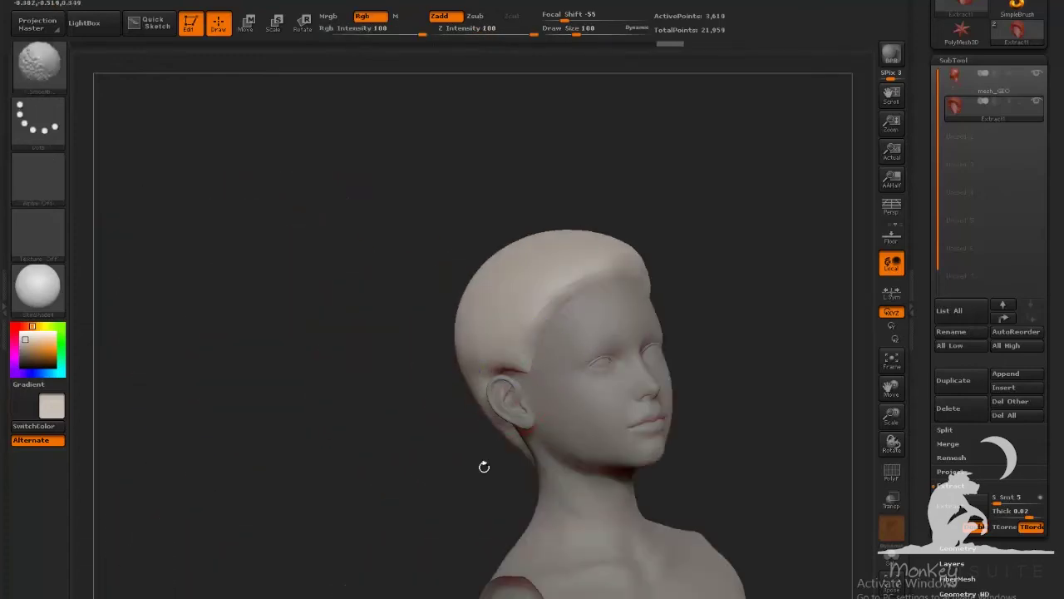
Step: Smooth the back of the cap and its lower tip at the nape
{"action": "left_click_drag", "start_coordinate": [484, 466], "coordinate": [404, 409]}
{"action": "key", "text": "shift"}
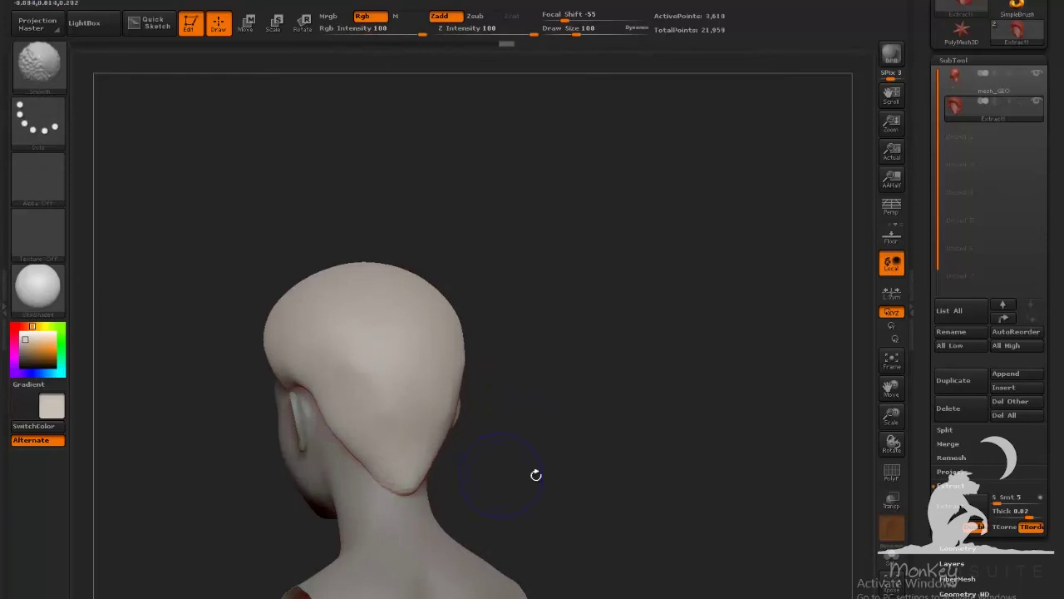
{"action": "left_click_drag", "start_coordinate": [535, 474], "coordinate": [380, 428]}
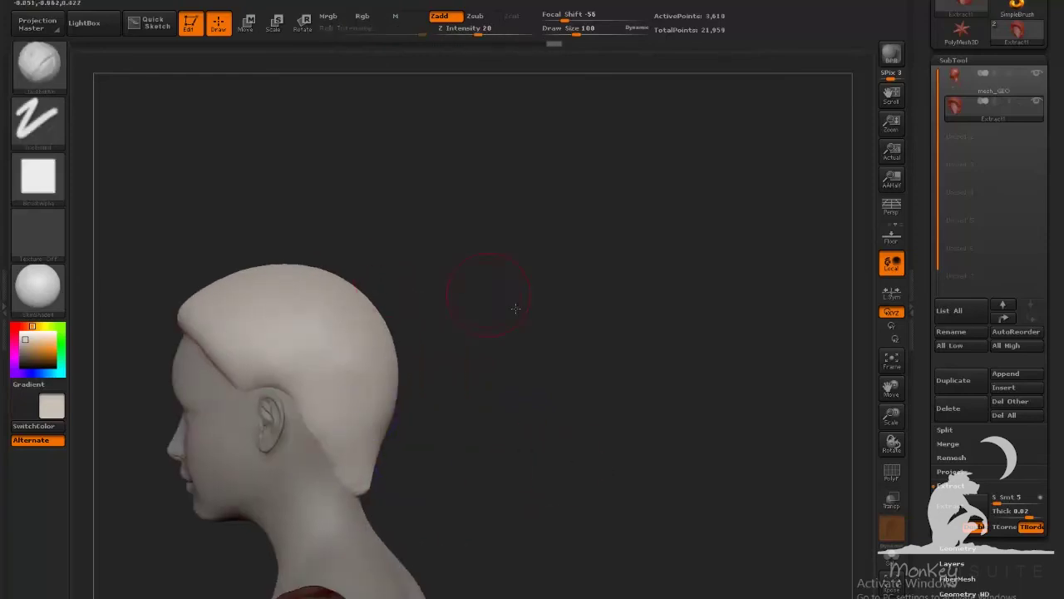
{"action": "mouse_move", "coordinate": [516, 304]}
{"action": "left_mouse_down"}
{"action": "mouse_move", "coordinate": [613, 374]}
{"action": "mouse_move", "coordinate": [600, 356]}
{"action": "left_mouse_up"}
Step: Smooth the cap's side surface above the ear, from the front temple round to the rear of the head
{"action": "key", "text": "shift"}
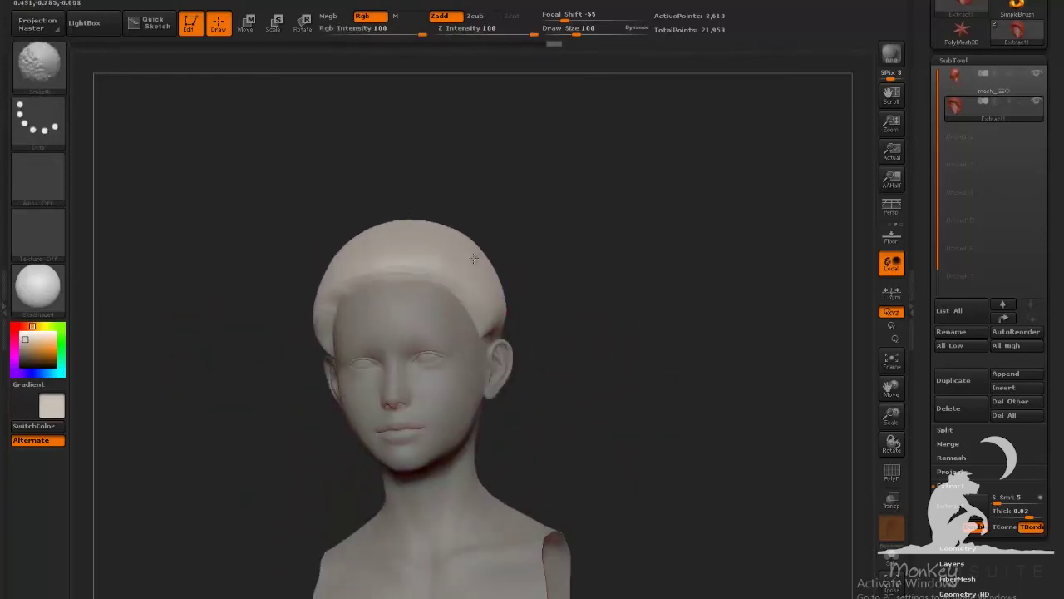
{"action": "left_click_drag", "start_coordinate": [511, 306], "coordinate": [513, 292], "text": "shift"}
{"action": "left_click_drag", "start_coordinate": [606, 371], "coordinate": [536, 353]}
{"action": "key", "text": "shift"}
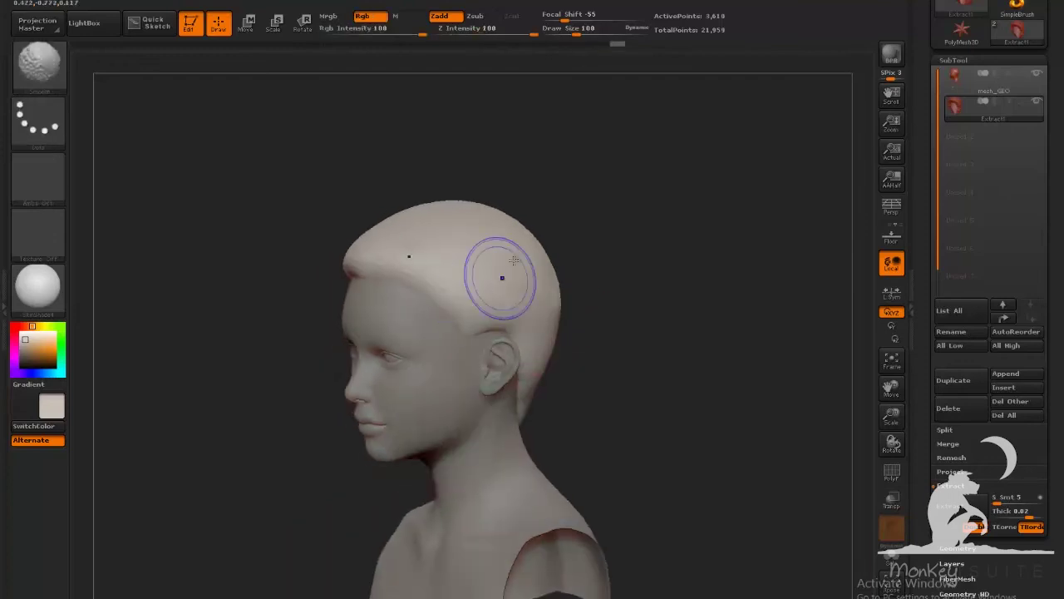
{"action": "left_click_drag", "start_coordinate": [540, 285], "coordinate": [546, 305], "text": "shift"}
{"action": "left_click_drag", "start_coordinate": [627, 283], "coordinate": [573, 311]}
{"action": "mouse_move", "coordinate": [540, 246]}
{"action": "left_mouse_down", "text": "shift"}
{"action": "mouse_move", "coordinate": [523, 266]}
{"action": "mouse_move", "coordinate": [572, 290]}
{"action": "mouse_move", "coordinate": [585, 354]}
{"action": "mouse_move", "coordinate": [634, 366]}
{"action": "left_mouse_up", "text": "shift"}
{"action": "left_click_drag", "start_coordinate": [744, 357], "coordinate": [807, 317]}
{"action": "left_click_drag", "start_coordinate": [632, 420], "coordinate": [669, 409]}
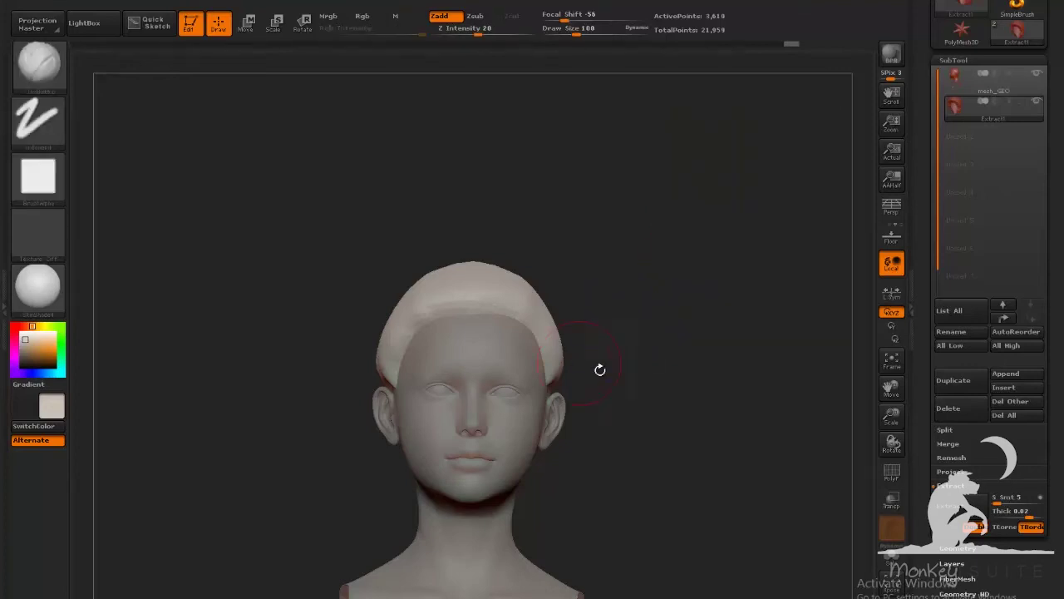
Step: With the Move brush at draw size 181, reshape the cap's sides above the ears and smooth the adjusted temple area
{"action": "mouse_move", "coordinate": [599, 367]}
{"action": "left_mouse_down"}
{"action": "mouse_move", "coordinate": [453, 351]}
{"action": "mouse_move", "coordinate": [467, 338]}
{"action": "left_mouse_up"}
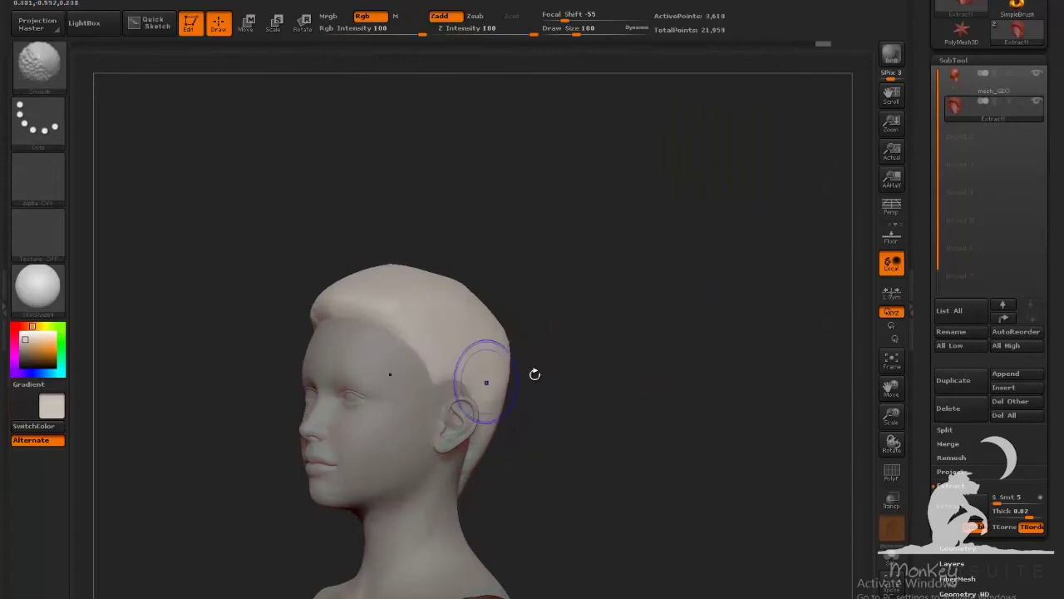
{"action": "left_click_drag", "start_coordinate": [631, 422], "coordinate": [588, 429]}
{"action": "key", "text": "b"}
{"action": "key", "text": "m"}
{"action": "key", "text": "v"}
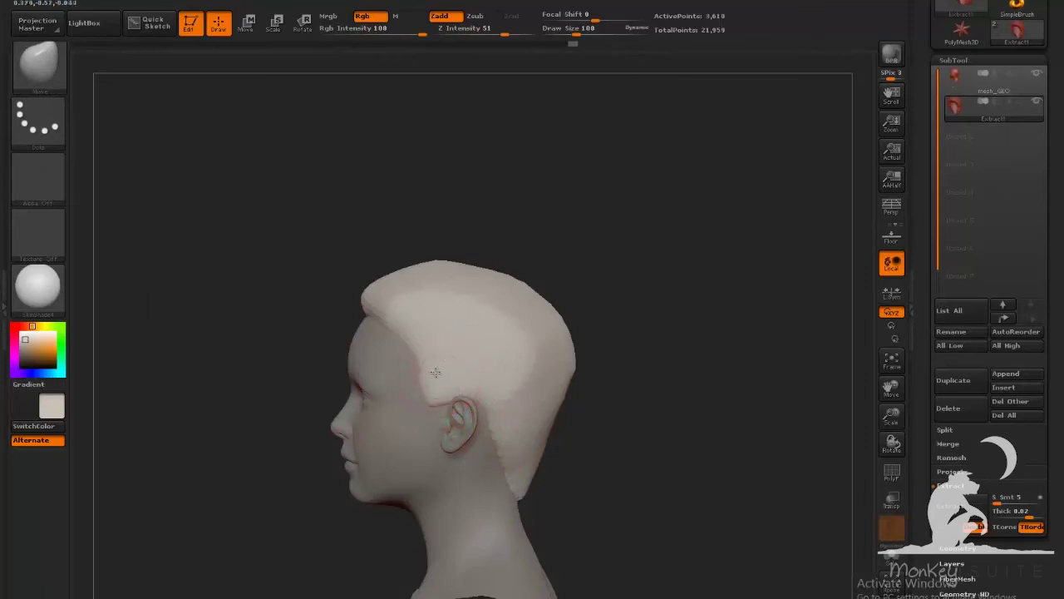
{"action": "left_click_drag", "start_coordinate": [650, 439], "coordinate": [683, 418]}
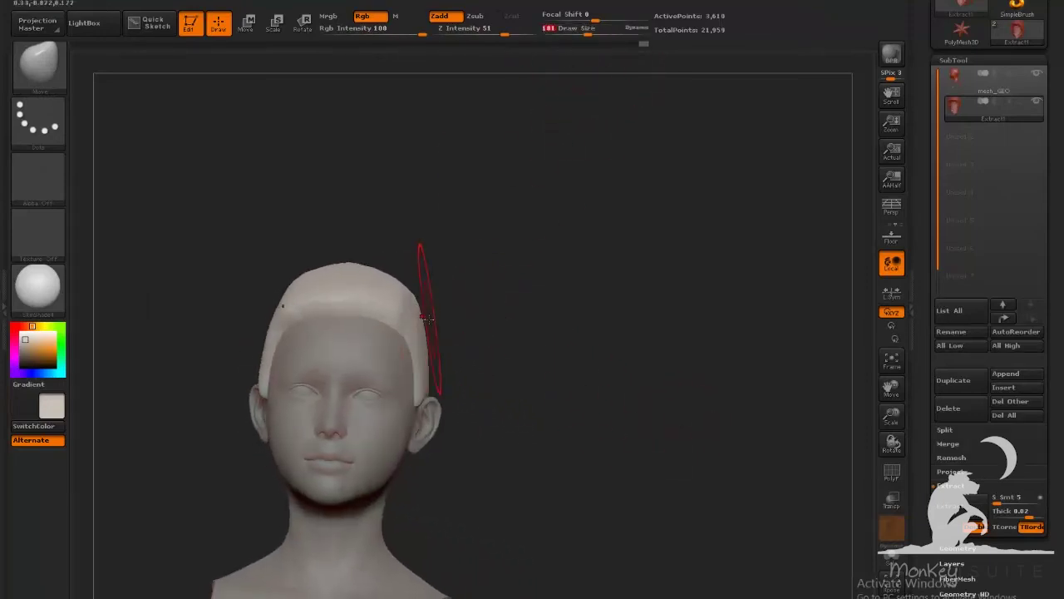
{"action": "left_click_drag", "start_coordinate": [425, 317], "coordinate": [424, 347]}
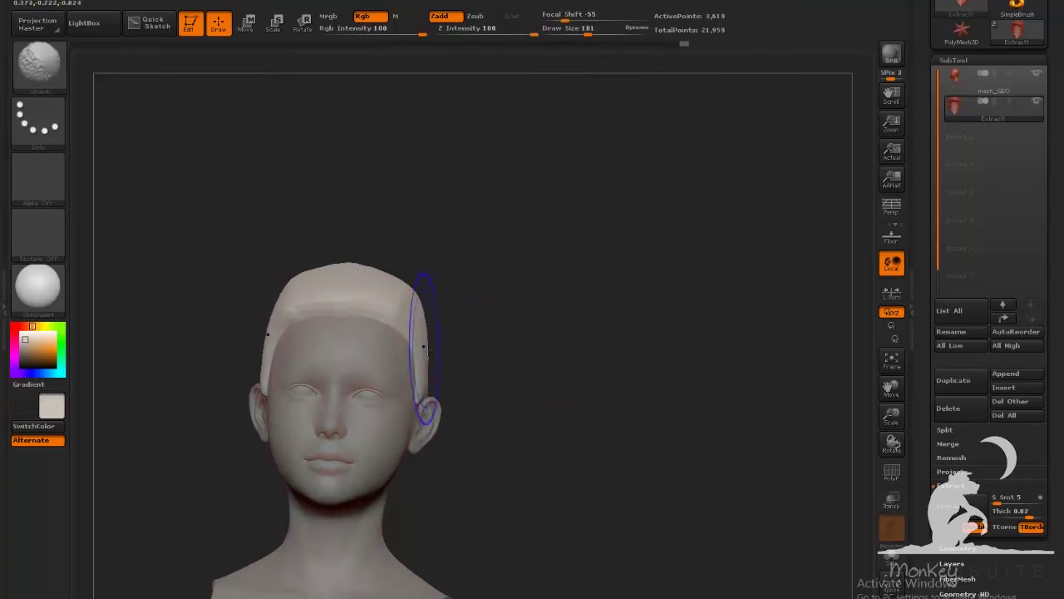
{"action": "mouse_move", "coordinate": [540, 384]}
{"action": "left_mouse_down"}
{"action": "mouse_move", "coordinate": [577, 379]}
{"action": "mouse_move", "coordinate": [599, 324]}
{"action": "mouse_move", "coordinate": [634, 296]}
{"action": "left_mouse_up"}
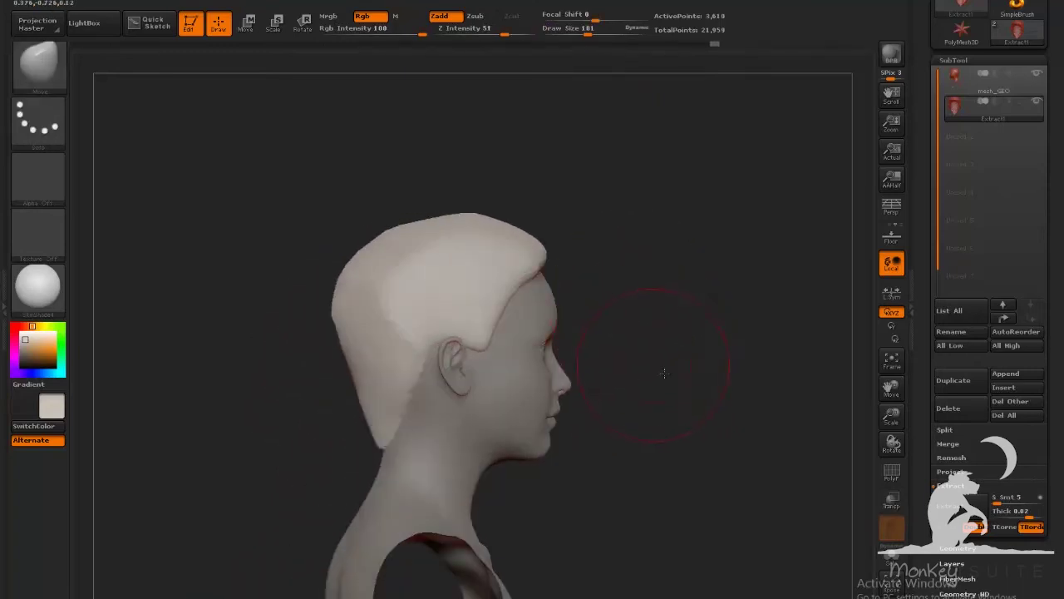
{"action": "left_click_drag", "start_coordinate": [642, 371], "coordinate": [653, 361]}
{"action": "mouse_move", "coordinate": [512, 313]}
{"action": "left_mouse_down", "text": "shift"}
{"action": "mouse_move", "coordinate": [472, 305]}
{"action": "mouse_move", "coordinate": [488, 308]}
{"action": "left_mouse_up", "text": "shift"}
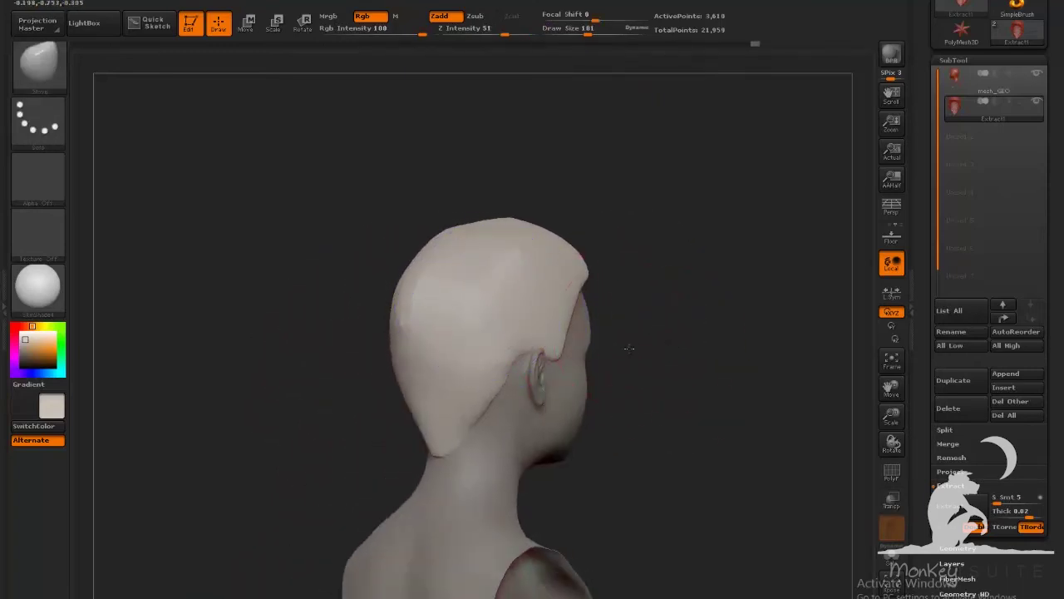
Step: Switch to the ClayBuildup brush and build up volume on the front of the cap above the forehead
{"action": "left_click_drag", "start_coordinate": [629, 349], "coordinate": [569, 360]}
{"action": "key", "text": "b"}
{"action": "left_click", "coordinate": [158, 299]}
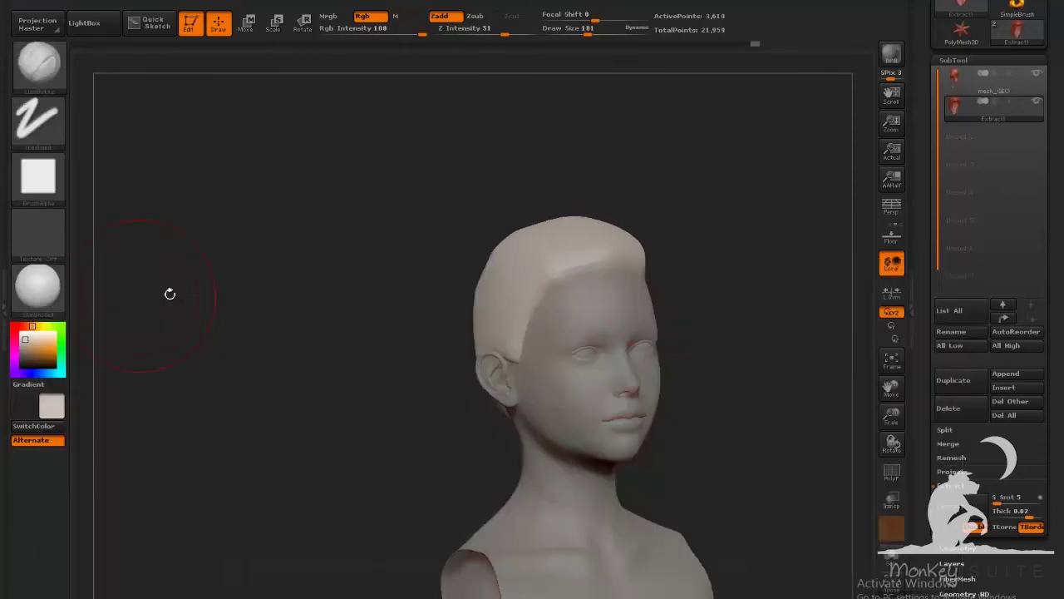
{"action": "left_click", "coordinate": [368, 16]}
{"action": "left_click_drag", "start_coordinate": [762, 308], "coordinate": [748, 416]}
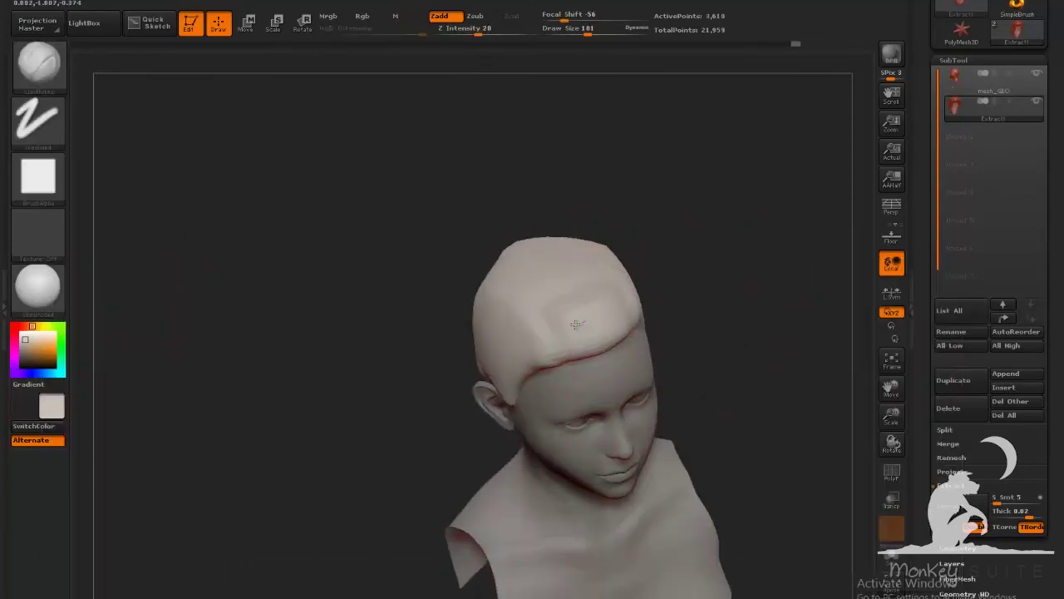
{"action": "mouse_move", "coordinate": [576, 324]}
{"action": "left_mouse_down"}
{"action": "mouse_move", "coordinate": [576, 306]}
{"action": "mouse_move", "coordinate": [552, 287]}
{"action": "mouse_move", "coordinate": [592, 311]}
{"action": "left_mouse_up"}
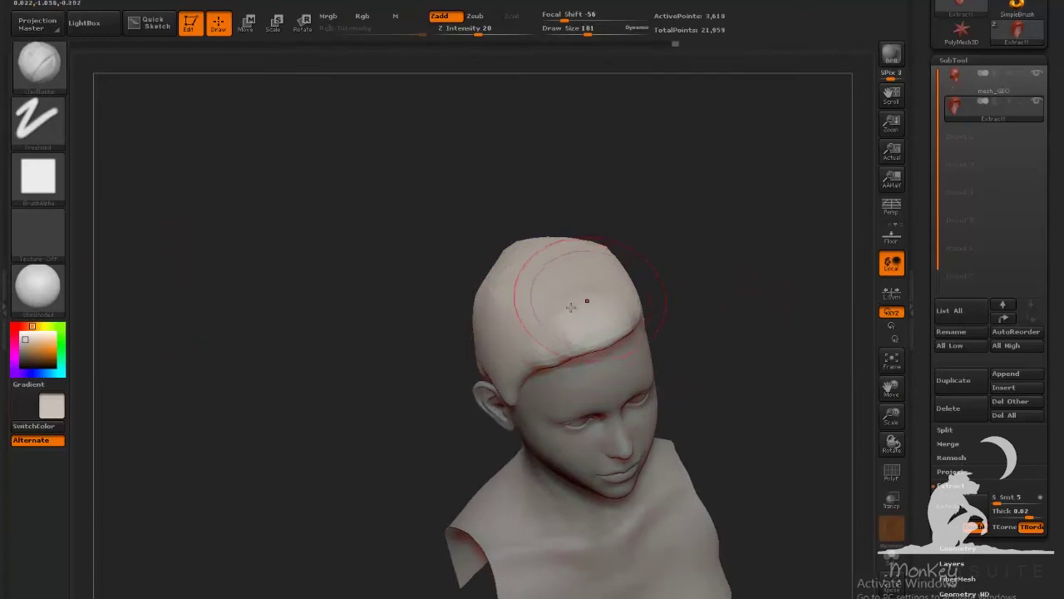
{"action": "left_click_drag", "start_coordinate": [717, 306], "coordinate": [730, 224]}
{"action": "left_click_drag", "start_coordinate": [601, 328], "coordinate": [597, 330]}
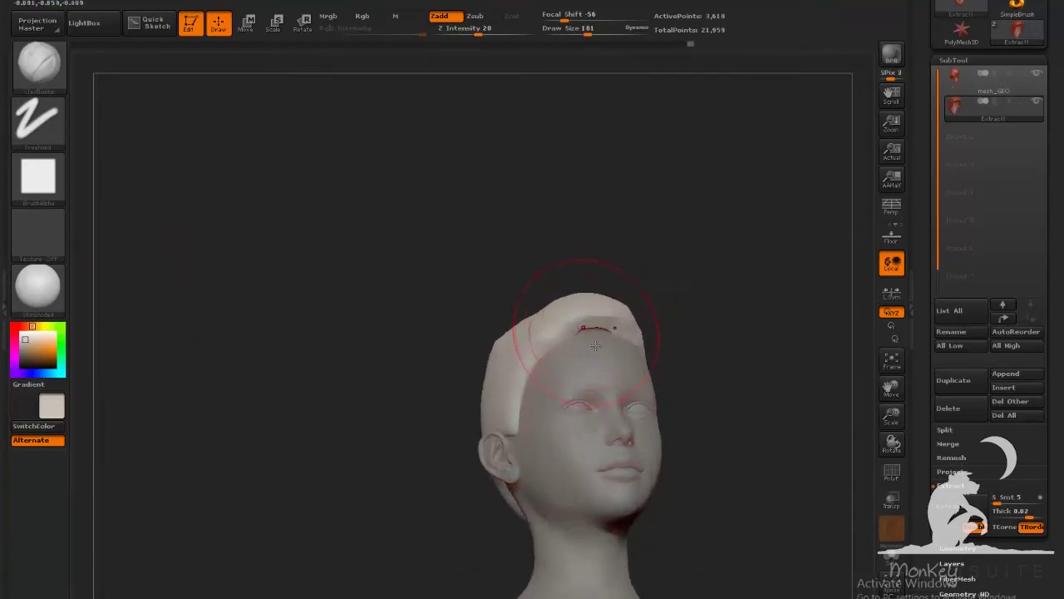
Step: Use the Move brush to reshape the cap's front hairline and raise its volume over the forehead
{"action": "key", "text": "b"}
{"action": "key", "text": "m"}
{"action": "key", "text": "v"}
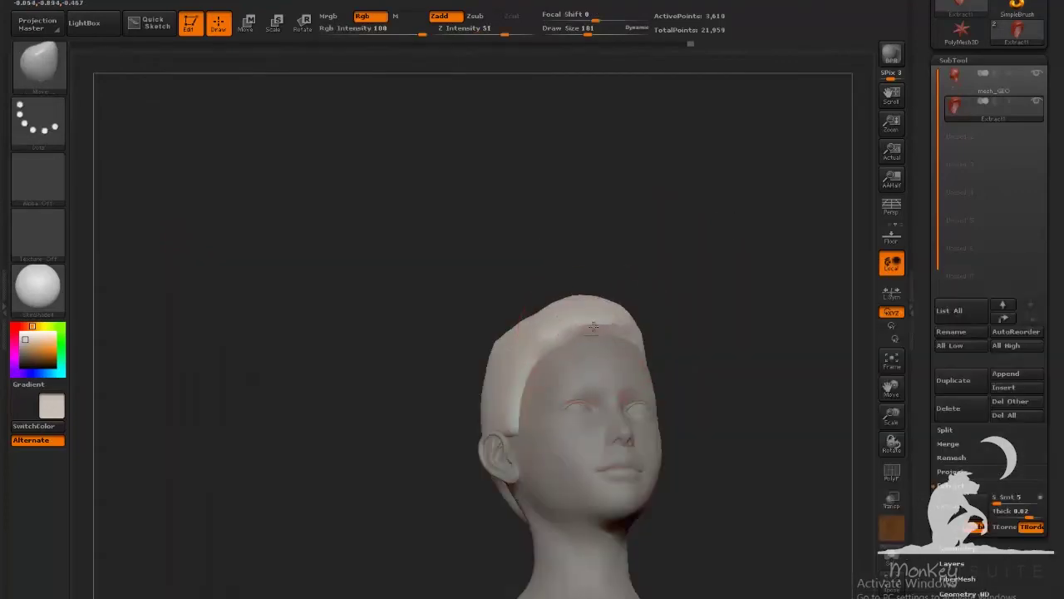
{"action": "mouse_move", "coordinate": [634, 305]}
{"action": "left_mouse_down"}
{"action": "mouse_move", "coordinate": [672, 362]}
{"action": "mouse_move", "coordinate": [639, 415]}
{"action": "mouse_move", "coordinate": [694, 317]}
{"action": "mouse_move", "coordinate": [677, 329]}
{"action": "mouse_move", "coordinate": [657, 316]}
{"action": "left_mouse_up"}
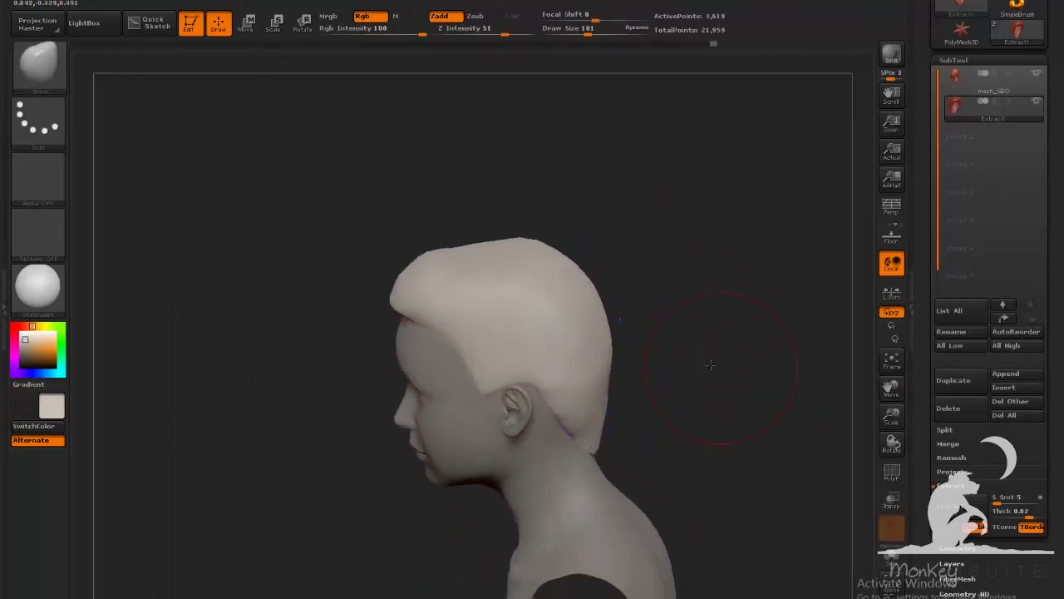
{"action": "mouse_move", "coordinate": [710, 364]}
{"action": "left_mouse_down"}
{"action": "mouse_move", "coordinate": [724, 340]}
{"action": "mouse_move", "coordinate": [688, 357]}
{"action": "mouse_move", "coordinate": [725, 355]}
{"action": "mouse_move", "coordinate": [691, 358]}
{"action": "left_mouse_up"}
{"action": "mouse_move", "coordinate": [676, 319]}
{"action": "left_mouse_down"}
{"action": "mouse_move", "coordinate": [670, 380]}
{"action": "mouse_move", "coordinate": [681, 391]}
{"action": "mouse_move", "coordinate": [632, 406]}
{"action": "mouse_move", "coordinate": [727, 397]}
{"action": "mouse_move", "coordinate": [737, 383]}
{"action": "left_mouse_up"}
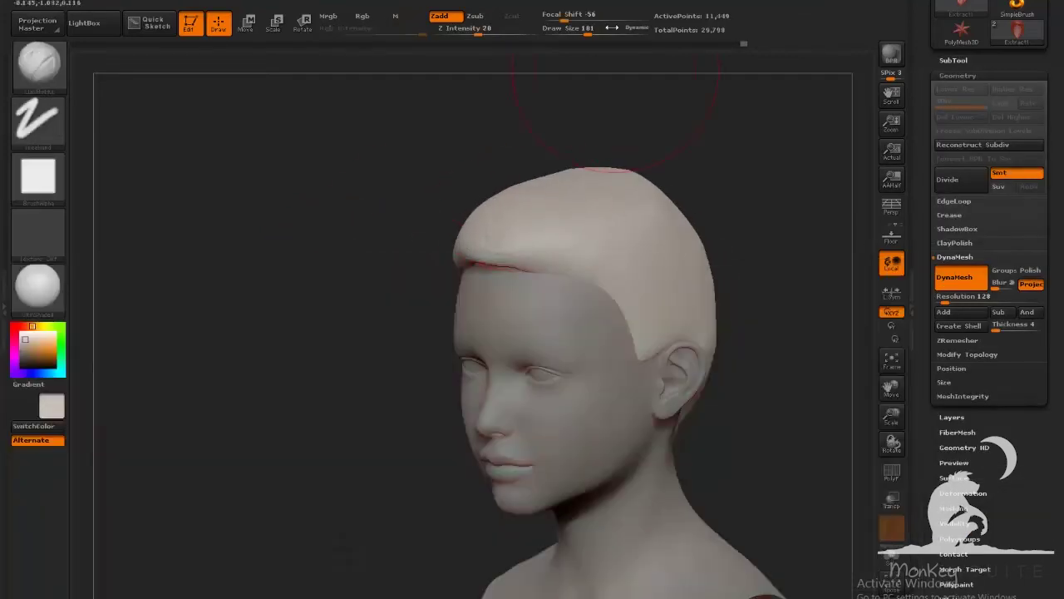
Step: Isolate the cap, undo its DynaMesh remesh and lasso-mask across its open underside to rework the rim
{"action": "left_click_drag", "start_coordinate": [549, 299], "coordinate": [563, 242]}
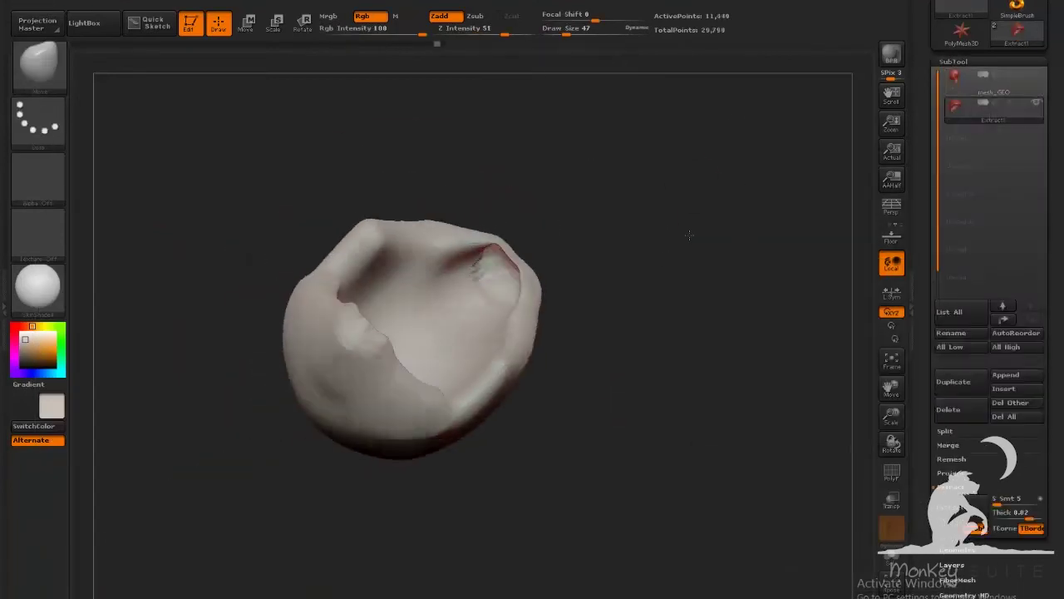
{"action": "left_click_drag", "start_coordinate": [690, 235], "coordinate": [644, 369]}
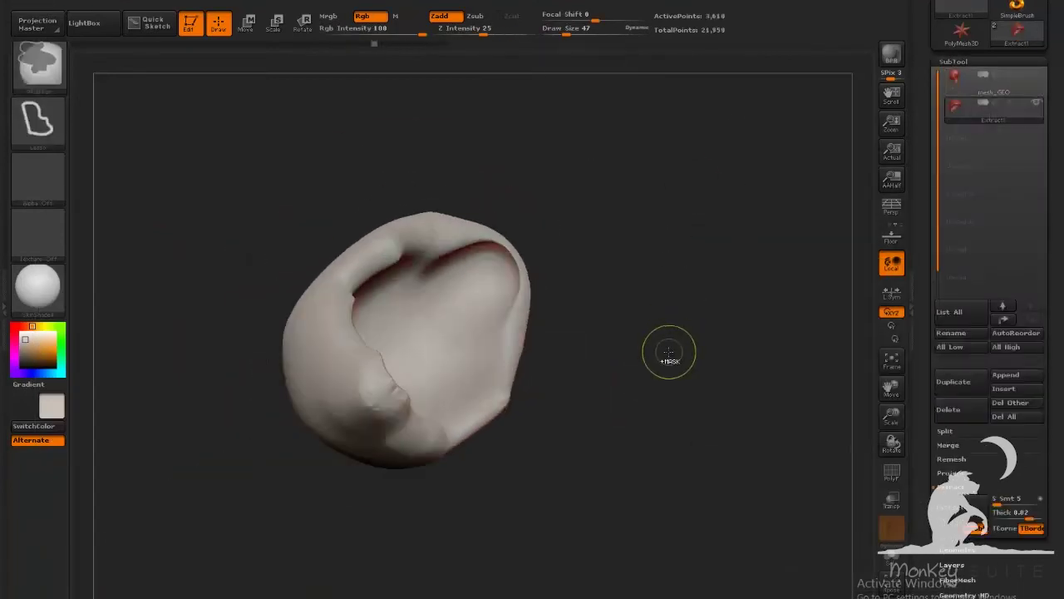
{"action": "left_click_drag", "start_coordinate": [668, 354], "coordinate": [216, 219]}
{"action": "left_click", "coordinate": [112, 357]}
{"action": "mouse_move", "coordinate": [582, 250]}
{"action": "left_mouse_down"}
{"action": "mouse_move", "coordinate": [487, 287]}
{"action": "mouse_move", "coordinate": [463, 321]}
{"action": "left_mouse_up"}
{"action": "left_click_drag", "start_coordinate": [616, 249], "coordinate": [637, 316]}
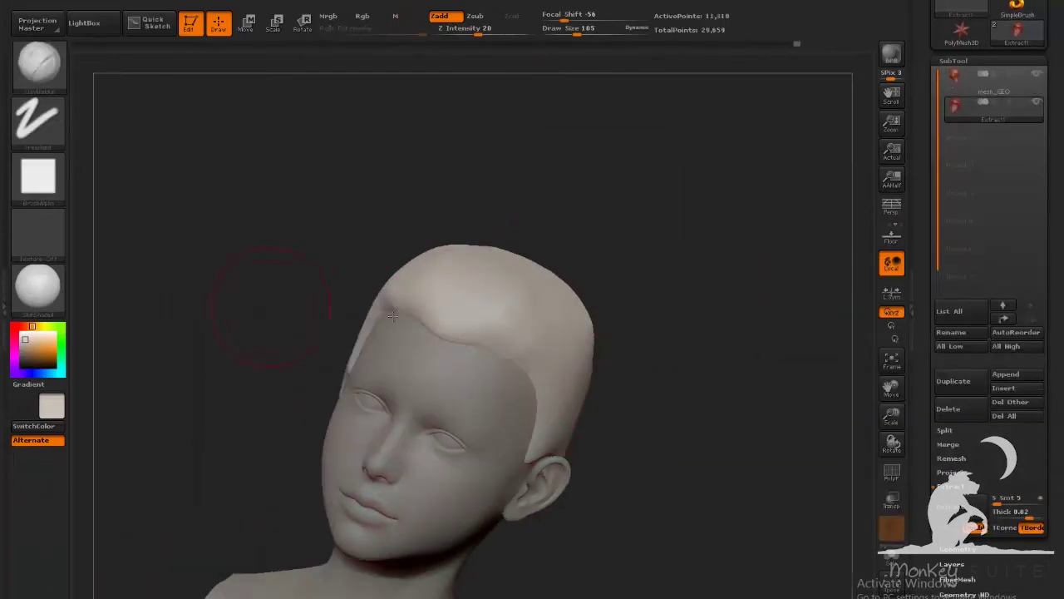
Step: Build up the front hair mass with ClayBuildup at draw size 105 and shape it into a raised quiff with the Move brush
{"action": "left_click_drag", "start_coordinate": [393, 315], "coordinate": [557, 330]}
{"action": "left_click_drag", "start_coordinate": [698, 307], "coordinate": [749, 309]}
{"action": "mouse_move", "coordinate": [535, 453]}
{"action": "left_mouse_down"}
{"action": "mouse_move", "coordinate": [595, 385]}
{"action": "mouse_move", "coordinate": [516, 287]}
{"action": "mouse_move", "coordinate": [542, 305]}
{"action": "mouse_move", "coordinate": [541, 250]}
{"action": "mouse_move", "coordinate": [543, 302]}
{"action": "mouse_move", "coordinate": [582, 274]}
{"action": "left_mouse_up"}
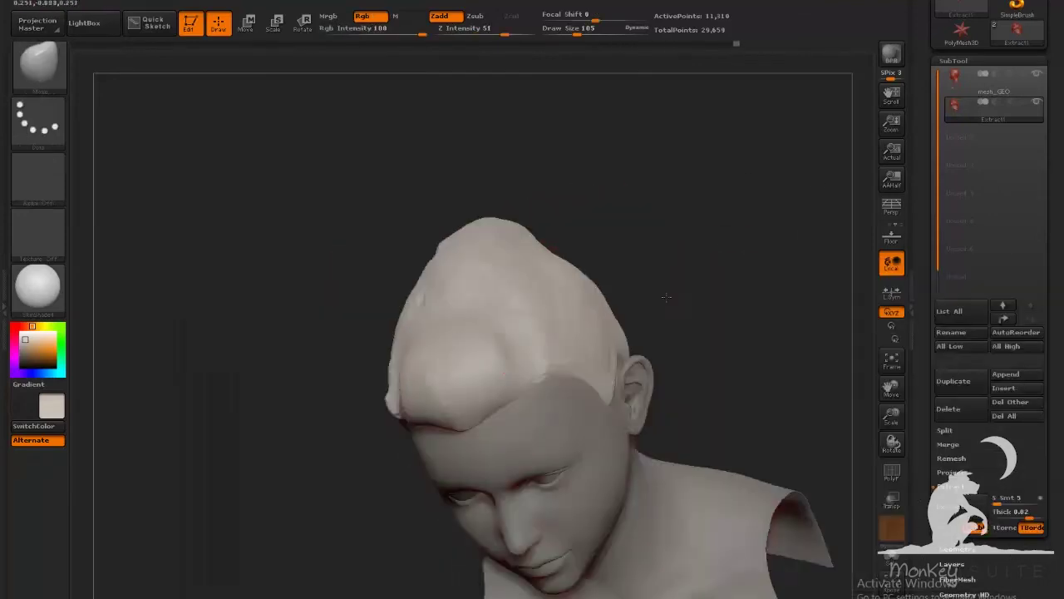
{"action": "mouse_move", "coordinate": [616, 242]}
{"action": "left_mouse_down"}
{"action": "mouse_move", "coordinate": [638, 223]}
{"action": "mouse_move", "coordinate": [504, 230]}
{"action": "mouse_move", "coordinate": [563, 221]}
{"action": "mouse_move", "coordinate": [718, 254]}
{"action": "left_mouse_up"}
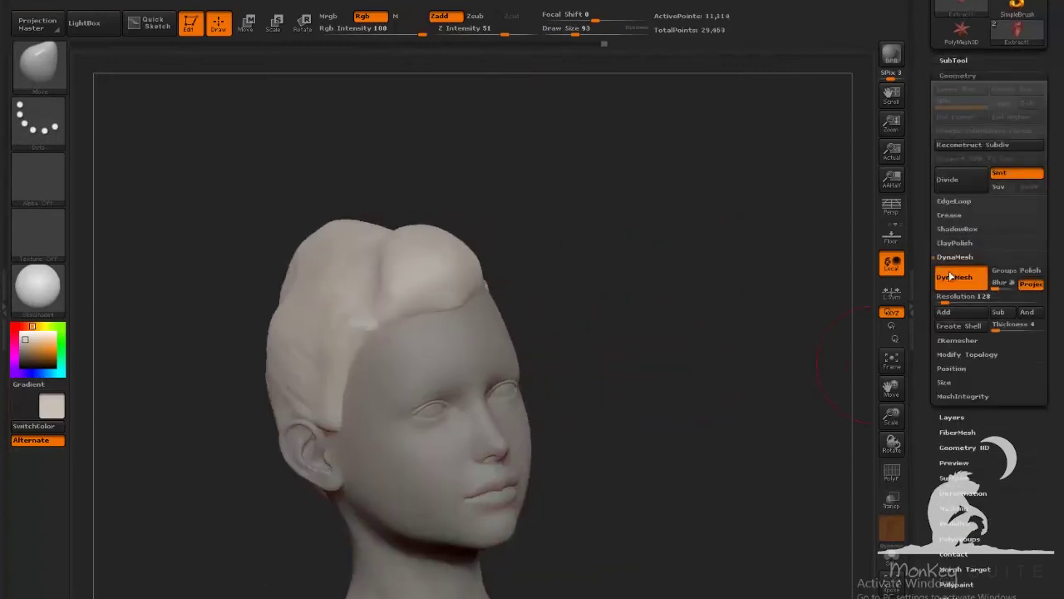
Step: Remesh the cap with DynaMesh at resolution 424 and switch to the ClayBuildup brush at draw size 24 for strand detail
{"action": "key", "text": "b"}
{"action": "left_click", "coordinate": [586, 279]}
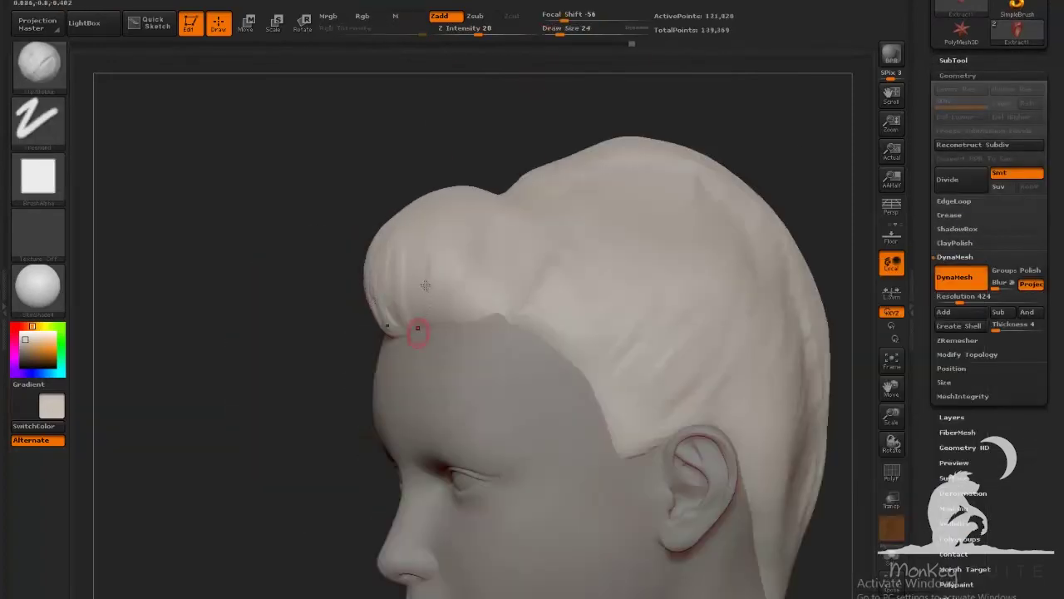
Step: Sculpt hair strands into the front quiff with the Clay Buildup brush at draw size 24
{"action": "left_click_drag", "start_coordinate": [399, 249], "coordinate": [470, 191]}
{"action": "left_click_drag", "start_coordinate": [249, 241], "coordinate": [316, 333]}
{"action": "mouse_move", "coordinate": [698, 308]}
{"action": "left_mouse_down"}
{"action": "mouse_move", "coordinate": [710, 380]}
{"action": "mouse_move", "coordinate": [665, 416]}
{"action": "left_mouse_up"}
{"action": "left_click_drag", "start_coordinate": [672, 338], "coordinate": [583, 349]}
Step: Build up the braid's rounded lumps along the crown with the Clay Buildup brush at draw size 56
{"action": "left_click_drag", "start_coordinate": [559, 32], "coordinate": [566, 33]}
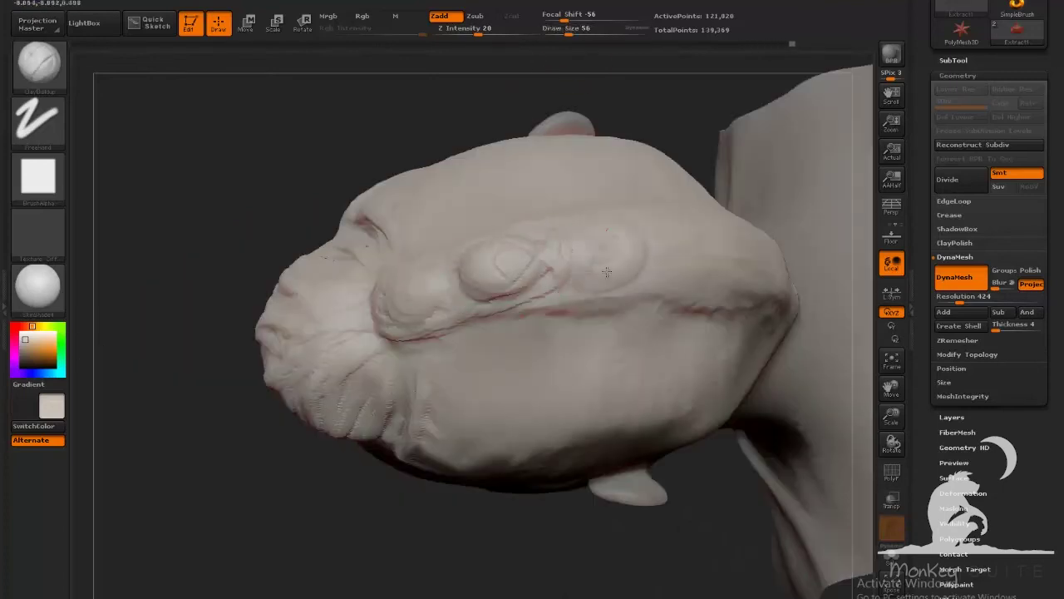
{"action": "left_click_drag", "start_coordinate": [715, 499], "coordinate": [782, 399]}
{"action": "left_click_drag", "start_coordinate": [715, 167], "coordinate": [690, 99]}
{"action": "mouse_move", "coordinate": [436, 162]}
{"action": "left_mouse_down"}
{"action": "mouse_move", "coordinate": [376, 168]}
{"action": "mouse_move", "coordinate": [301, 198]}
{"action": "left_mouse_up"}
{"action": "left_click_drag", "start_coordinate": [251, 228], "coordinate": [241, 270]}
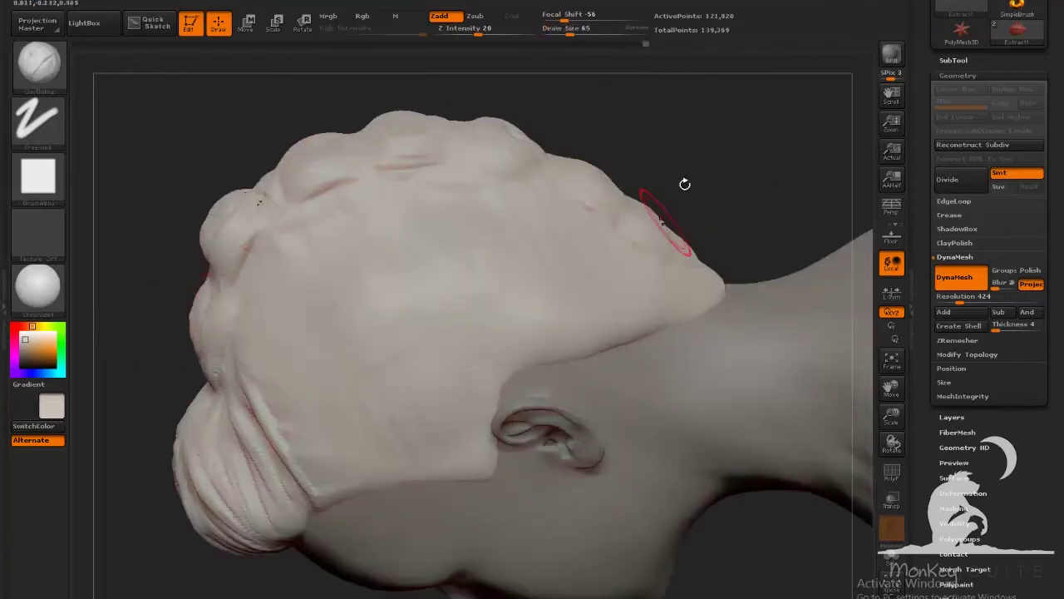
Step: Sculpt swept-back strands across the sides and back of the hair with Clay Buildup at draw size 37
{"action": "left_click_drag", "start_coordinate": [684, 183], "coordinate": [372, 429]}
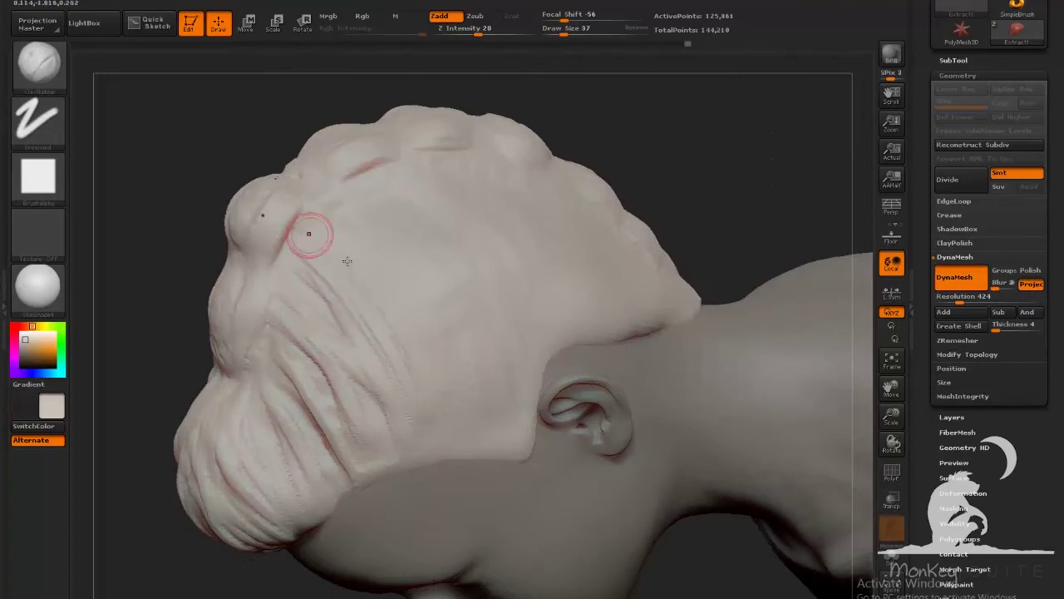
{"action": "left_click_drag", "start_coordinate": [741, 157], "coordinate": [344, 276]}
{"action": "left_click_drag", "start_coordinate": [773, 399], "coordinate": [790, 287], "text": "alt"}
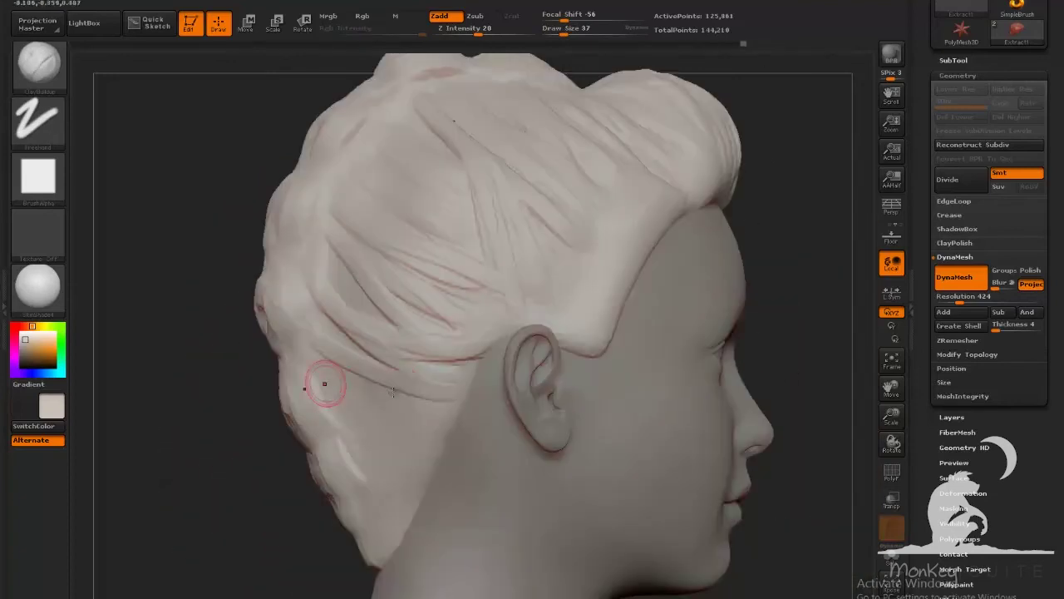
{"action": "left_click_drag", "start_coordinate": [183, 432], "coordinate": [195, 416]}
{"action": "left_click_drag", "start_coordinate": [167, 466], "coordinate": [299, 416]}
{"action": "left_click_drag", "start_coordinate": [665, 249], "coordinate": [732, 349]}
{"action": "mouse_move", "coordinate": [696, 308]}
{"action": "left_mouse_down"}
{"action": "mouse_move", "coordinate": [717, 335]}
{"action": "mouse_move", "coordinate": [634, 416]}
{"action": "mouse_move", "coordinate": [675, 224]}
{"action": "mouse_move", "coordinate": [565, 266]}
{"action": "left_mouse_up"}
{"action": "mouse_move", "coordinate": [374, 287]}
{"action": "left_mouse_down"}
{"action": "mouse_move", "coordinate": [487, 421]}
{"action": "mouse_move", "coordinate": [592, 372]}
{"action": "mouse_move", "coordinate": [518, 408]}
{"action": "left_mouse_up"}
Step: Carve grooves between the strands on the sides and behind the quiff with the Dam Standard brush
{"action": "key", "text": "b"}
{"action": "left_click", "coordinate": [683, 379]}
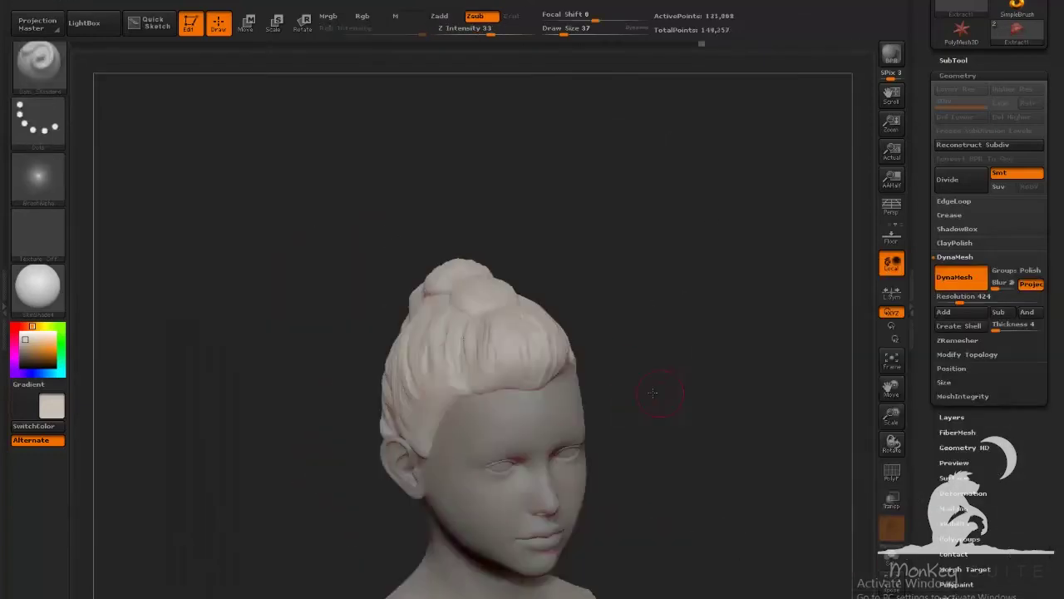
{"action": "mouse_move", "coordinate": [661, 399]}
{"action": "left_mouse_down"}
{"action": "mouse_move", "coordinate": [405, 255]}
{"action": "mouse_move", "coordinate": [563, 371]}
{"action": "mouse_move", "coordinate": [461, 270]}
{"action": "left_mouse_up"}
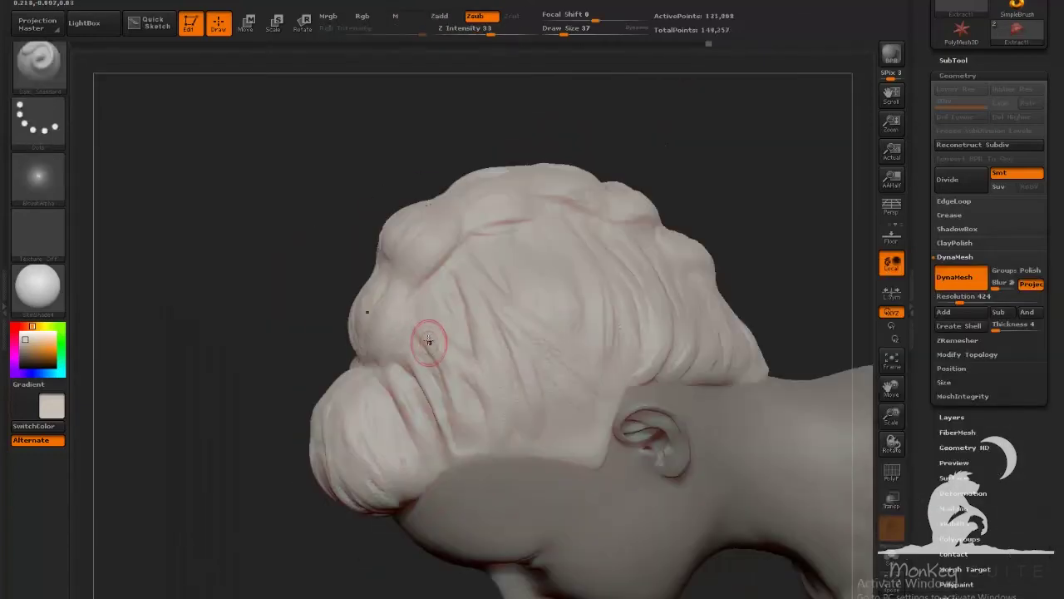
{"action": "left_click_drag", "start_coordinate": [429, 341], "coordinate": [487, 302]}
{"action": "left_click_drag", "start_coordinate": [553, 363], "coordinate": [585, 420]}
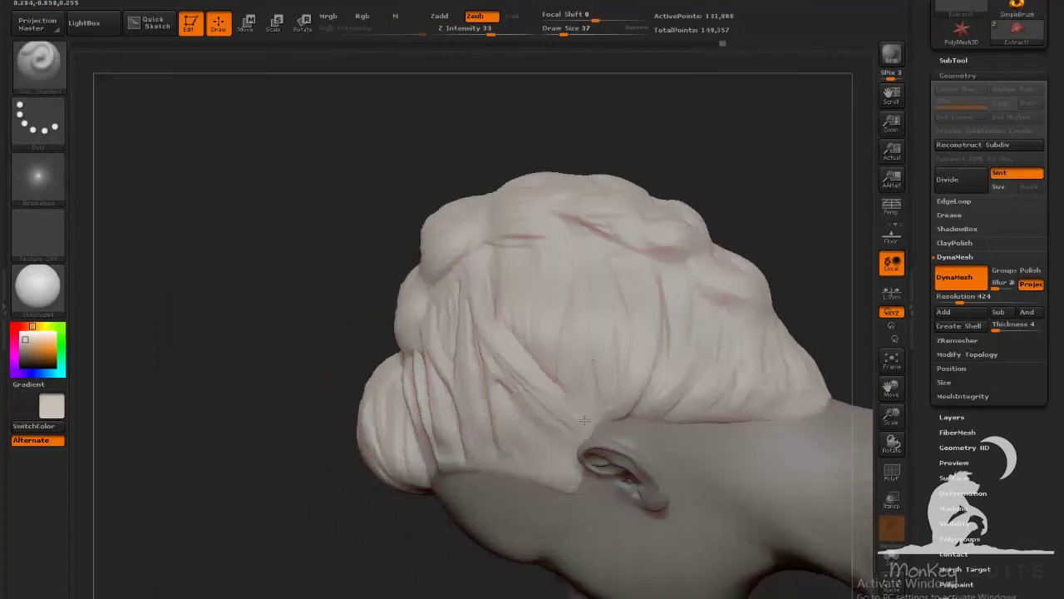
{"action": "left_click_drag", "start_coordinate": [633, 336], "coordinate": [470, 399]}
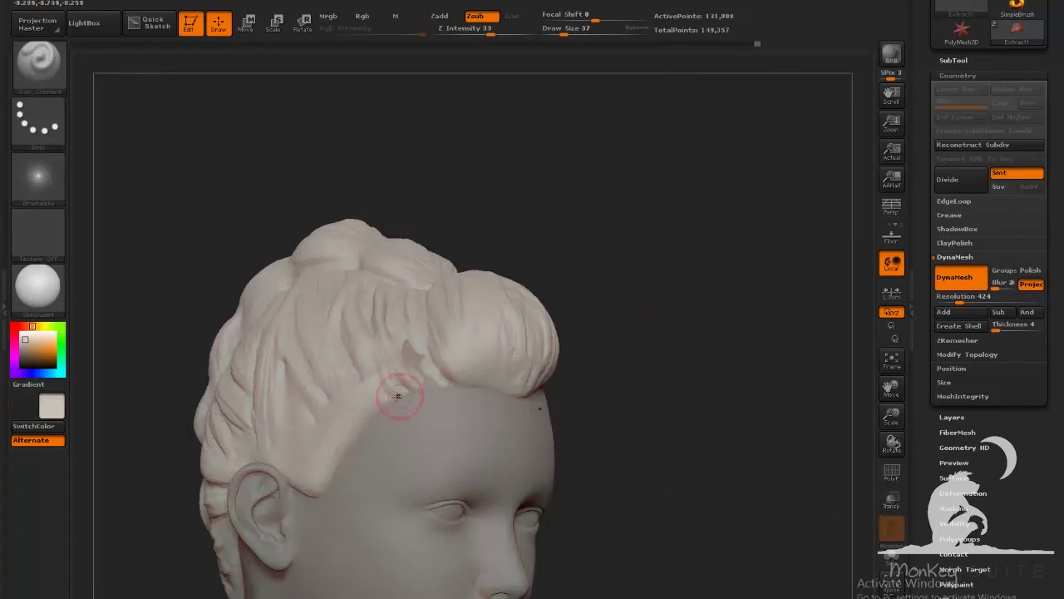
{"action": "mouse_move", "coordinate": [324, 499]}
{"action": "left_mouse_down"}
{"action": "mouse_move", "coordinate": [255, 369]}
{"action": "mouse_move", "coordinate": [379, 395]}
{"action": "mouse_move", "coordinate": [404, 451]}
{"action": "mouse_move", "coordinate": [353, 468]}
{"action": "mouse_move", "coordinate": [394, 485]}
{"action": "mouse_move", "coordinate": [432, 416]}
{"action": "left_mouse_up"}
Step: Break the side hairline into jagged strands above the ear and temple with the Clay Buildup brush
{"action": "key", "text": "b"}
{"action": "key", "text": "c"}
{"action": "key", "text": "b"}
{"action": "mouse_move", "coordinate": [195, 292]}
{"action": "left_mouse_down"}
{"action": "mouse_move", "coordinate": [711, 410]}
{"action": "mouse_move", "coordinate": [426, 377]}
{"action": "left_mouse_up"}
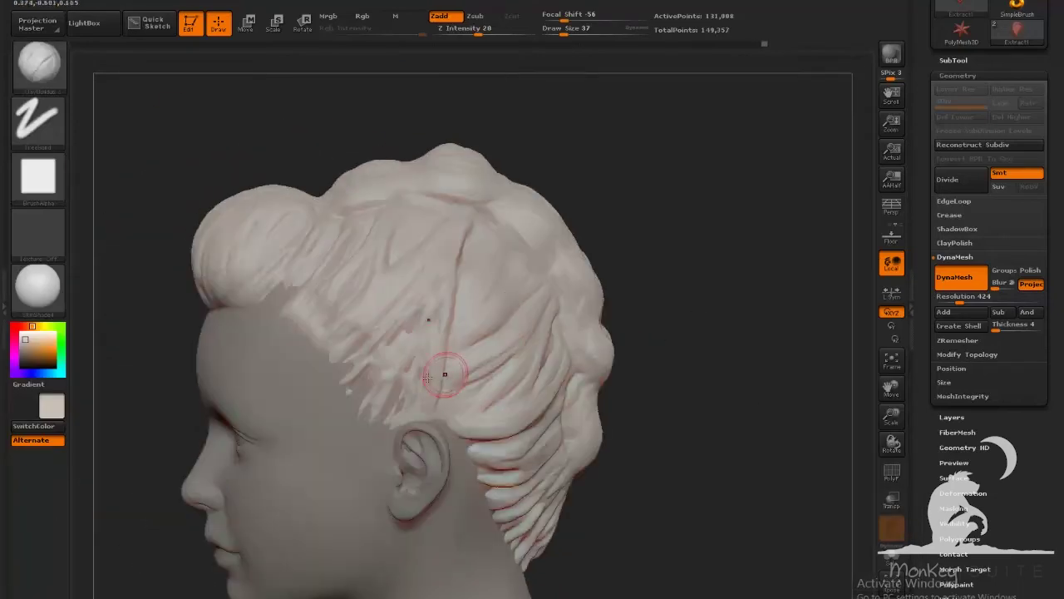
{"action": "mouse_move", "coordinate": [363, 387]}
{"action": "left_mouse_down"}
{"action": "mouse_move", "coordinate": [308, 238]}
{"action": "mouse_move", "coordinate": [660, 440]}
{"action": "mouse_move", "coordinate": [512, 279]}
{"action": "mouse_move", "coordinate": [628, 347]}
{"action": "mouse_move", "coordinate": [332, 308]}
{"action": "left_mouse_up"}
Step: Cut sharper creases into the quiff and side strands with the Dam Standard brush at draw size 37
{"action": "key", "text": "b"}
{"action": "key", "text": "d"}
{"action": "key", "text": "s"}
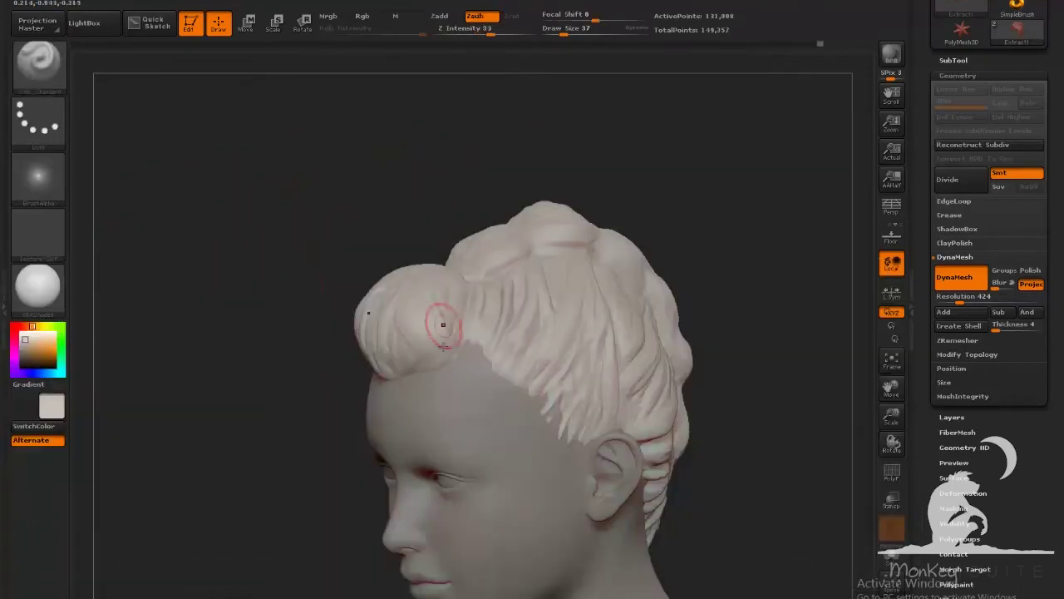
{"action": "mouse_move", "coordinate": [447, 265]}
{"action": "left_mouse_down"}
{"action": "mouse_move", "coordinate": [731, 358]}
{"action": "mouse_move", "coordinate": [662, 413]}
{"action": "mouse_move", "coordinate": [633, 456]}
{"action": "left_mouse_up"}
Step: Reshape the overall hair form with the Move brush
{"action": "key", "text": "b"}
{"action": "key", "text": "m"}
{"action": "key", "text": "v"}
{"action": "mouse_move", "coordinate": [483, 130]}
{"action": "left_mouse_down"}
{"action": "mouse_move", "coordinate": [671, 409]}
{"action": "mouse_move", "coordinate": [432, 244]}
{"action": "mouse_move", "coordinate": [505, 253]}
{"action": "mouse_move", "coordinate": [703, 357]}
{"action": "mouse_move", "coordinate": [452, 202]}
{"action": "mouse_move", "coordinate": [436, 385]}
{"action": "mouse_move", "coordinate": [570, 368]}
{"action": "left_mouse_up"}
Step: Define the overlapping sections of the braid down the back with Clay Buildup at draw size 20
{"action": "key", "text": "b"}
{"action": "key", "text": "c"}
{"action": "key", "text": "b"}
{"action": "left_click_drag", "start_coordinate": [576, 34], "coordinate": [558, 34]}
{"action": "left_click_drag", "start_coordinate": [460, 264], "coordinate": [498, 262]}
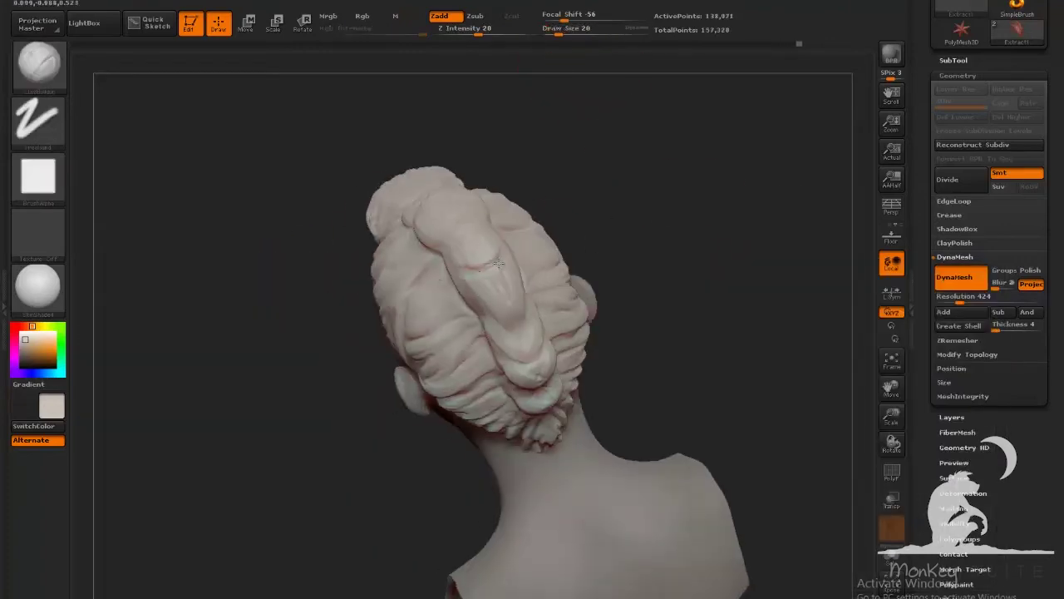
{"action": "mouse_move", "coordinate": [514, 303]}
{"action": "left_mouse_down"}
{"action": "mouse_move", "coordinate": [584, 238]}
{"action": "mouse_move", "coordinate": [515, 282]}
{"action": "mouse_move", "coordinate": [727, 343]}
{"action": "mouse_move", "coordinate": [730, 400]}
{"action": "mouse_move", "coordinate": [665, 466]}
{"action": "mouse_move", "coordinate": [646, 413]}
{"action": "left_mouse_up"}
Step: Adjust the braid's silhouette at the back of the head with the Move brush at draw size 101
{"action": "key", "text": "b"}
{"action": "key", "text": "m"}
{"action": "key", "text": "v"}
{"action": "left_click_drag", "start_coordinate": [418, 233], "coordinate": [440, 249]}
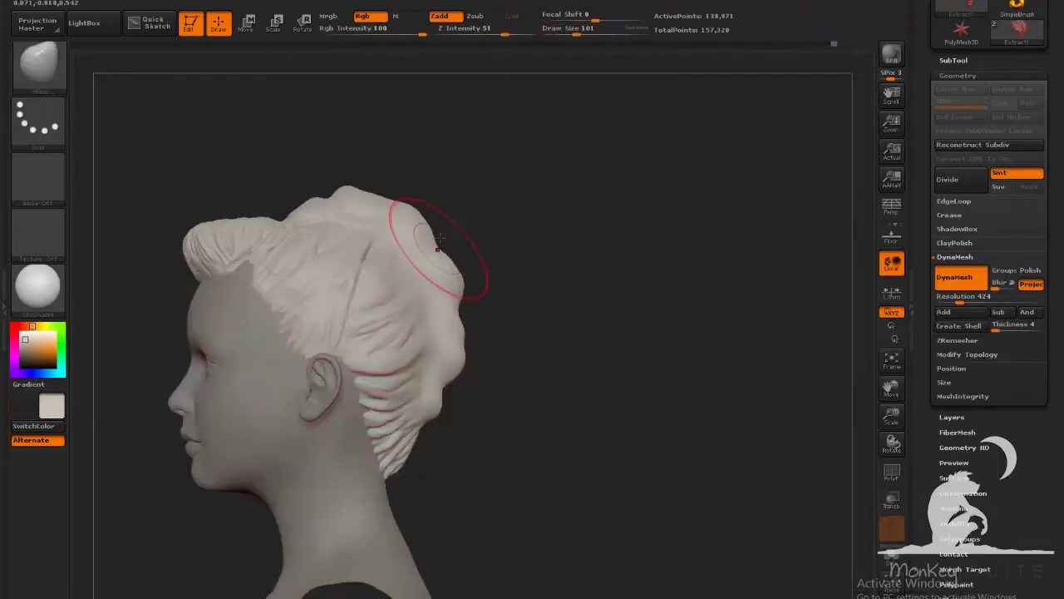
{"action": "left_click_drag", "start_coordinate": [432, 337], "coordinate": [448, 341]}
Step: Add volume to the braid's sections on the crown with Clay Buildup at draw size 47
{"action": "key", "text": "b"}
{"action": "key", "text": "c"}
{"action": "key", "text": "b"}
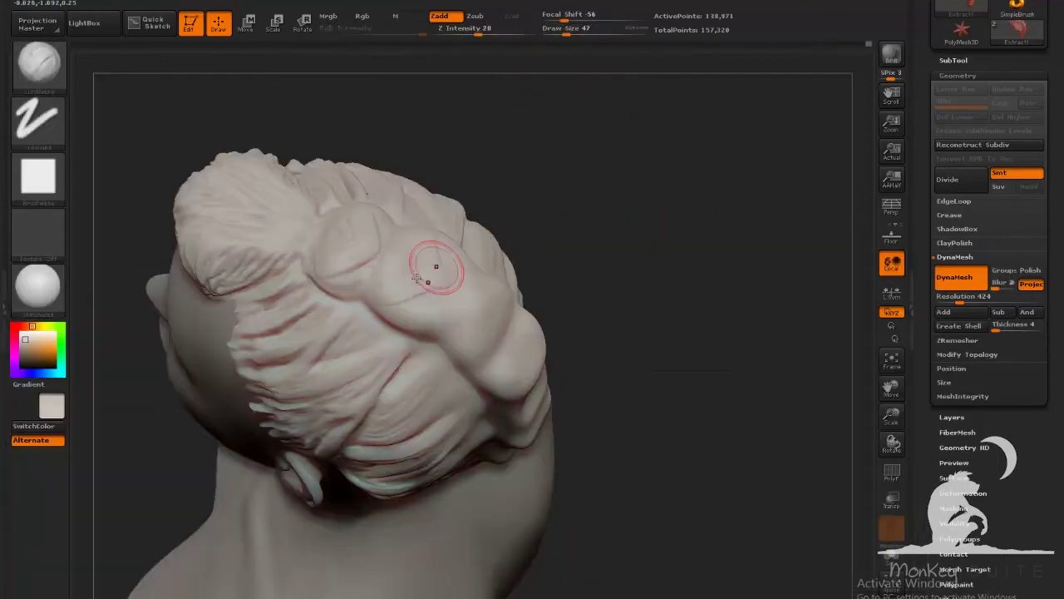
{"action": "mouse_move", "coordinate": [416, 278]}
{"action": "left_mouse_down"}
{"action": "mouse_move", "coordinate": [567, 385]}
{"action": "mouse_move", "coordinate": [336, 291]}
{"action": "left_mouse_up"}
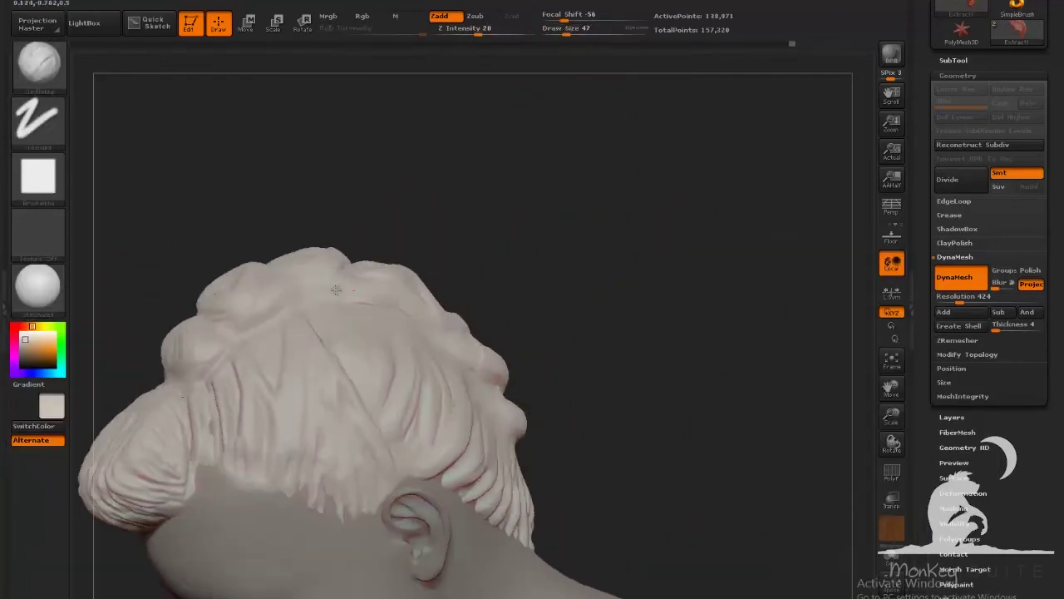
{"action": "right_click_drag", "start_coordinate": [335, 289], "coordinate": [522, 299]}
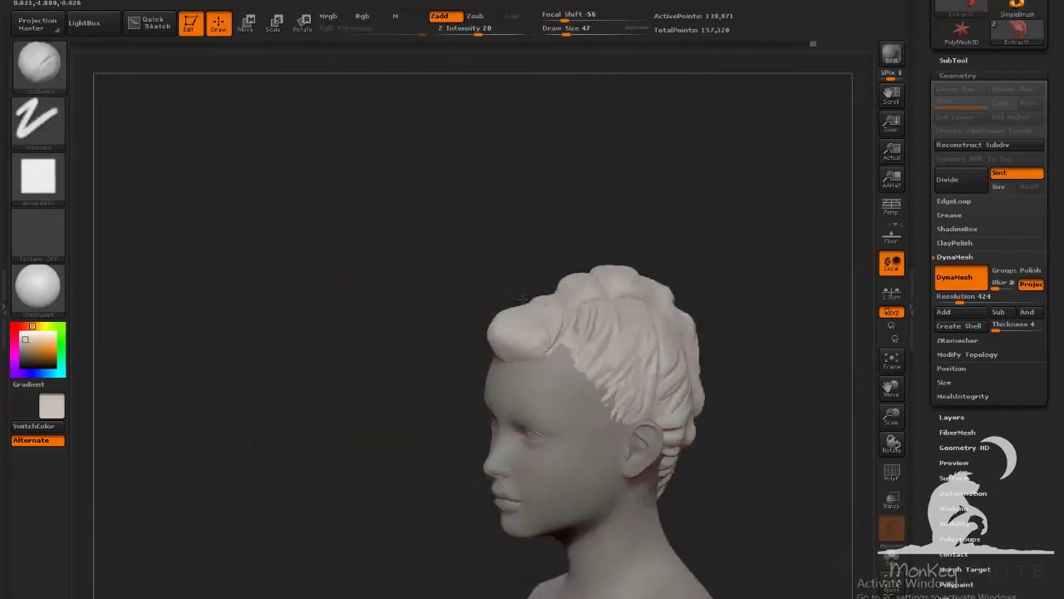
Step: Smooth the top of the rolled quiff and refine its surface
{"action": "mouse_move", "coordinate": [523, 299]}
{"action": "left_mouse_down", "text": "shift"}
{"action": "mouse_move", "coordinate": [529, 316]}
{"action": "mouse_move", "coordinate": [572, 288]}
{"action": "left_mouse_up", "text": "shift"}
{"action": "mouse_move", "coordinate": [748, 292]}
{"action": "left_mouse_down"}
{"action": "mouse_move", "coordinate": [795, 230]}
{"action": "mouse_move", "coordinate": [782, 333]}
{"action": "left_mouse_up"}
{"action": "left_click_drag", "start_coordinate": [474, 360], "coordinate": [421, 325]}
{"action": "right_click_drag", "start_coordinate": [421, 326], "coordinate": [467, 291]}
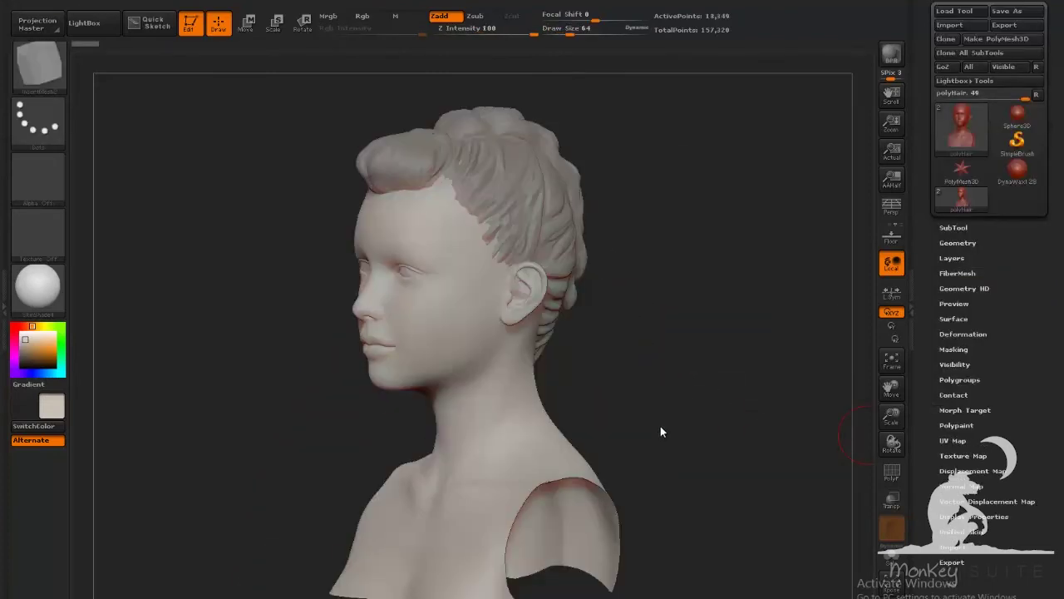
Step: Examine the sculpted hair on the bust from the sides, front and back
{"action": "left_click_drag", "start_coordinate": [719, 358], "coordinate": [683, 367]}
{"action": "right_click_drag", "start_coordinate": [684, 367], "coordinate": [671, 407]}
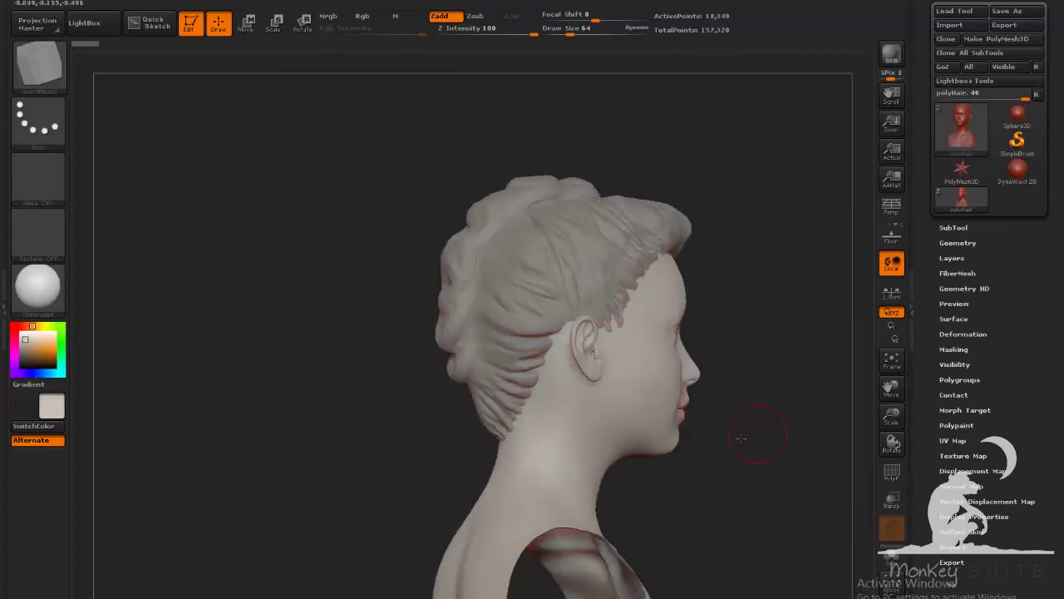
{"action": "right_click_drag", "start_coordinate": [741, 439], "coordinate": [632, 440]}
{"action": "right_click_drag", "start_coordinate": [693, 373], "coordinate": [672, 375]}
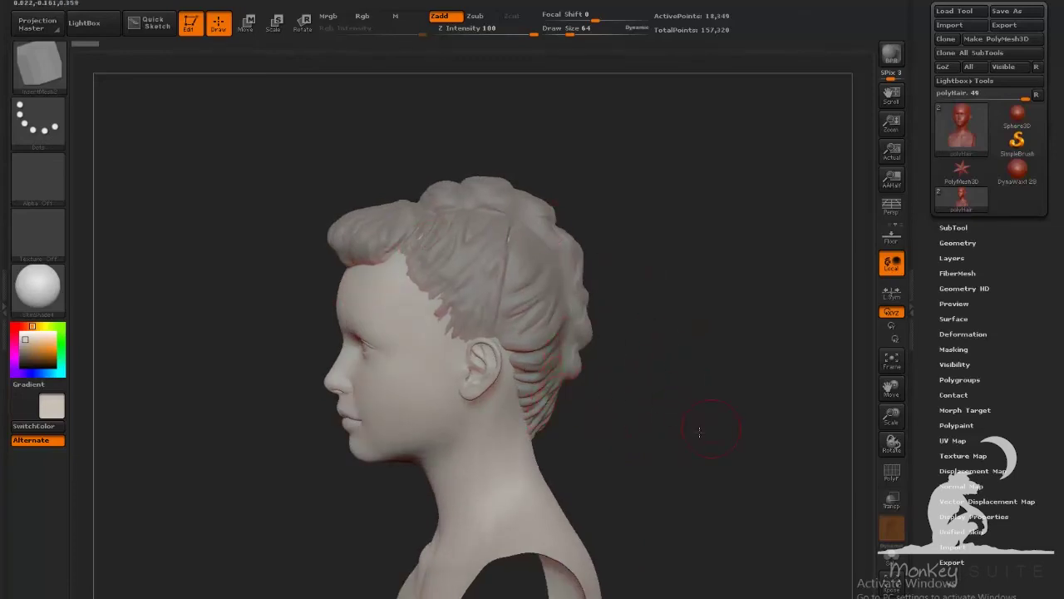
{"action": "right_click_drag", "start_coordinate": [699, 432], "coordinate": [672, 426]}
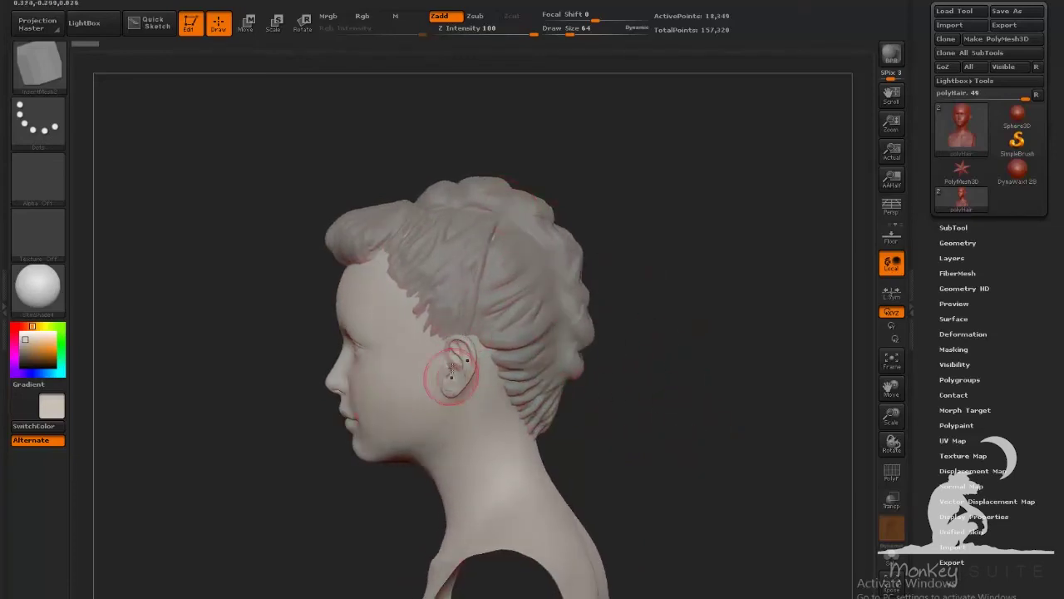
{"action": "left_click_drag", "start_coordinate": [698, 413], "coordinate": [624, 427]}
{"action": "left_click_drag", "start_coordinate": [732, 422], "coordinate": [641, 414]}
{"action": "right_click_drag", "start_coordinate": [625, 241], "coordinate": [499, 212]}
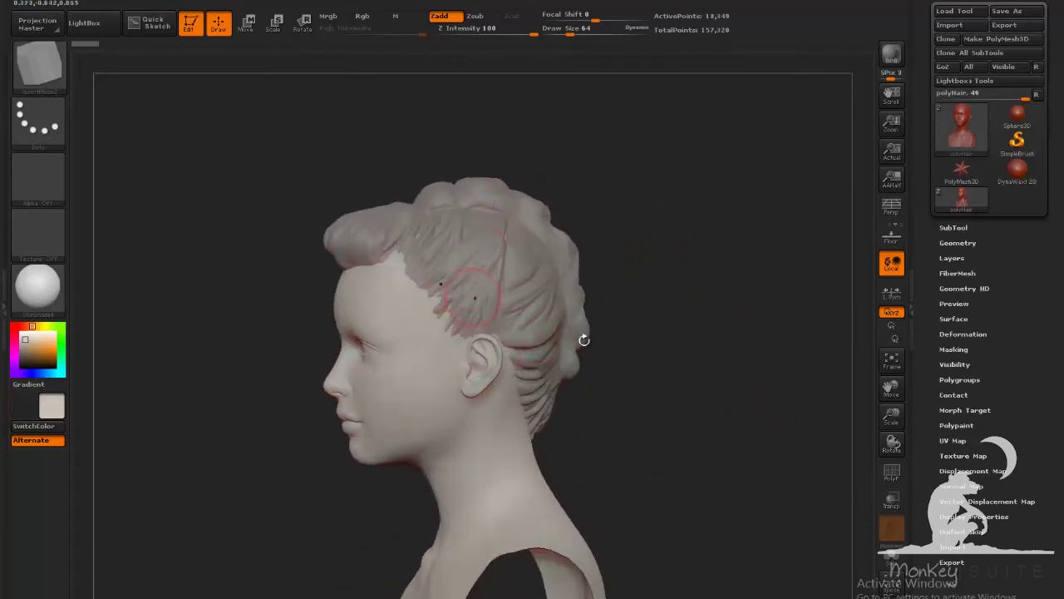
{"action": "right_click_drag", "start_coordinate": [584, 339], "coordinate": [709, 453]}
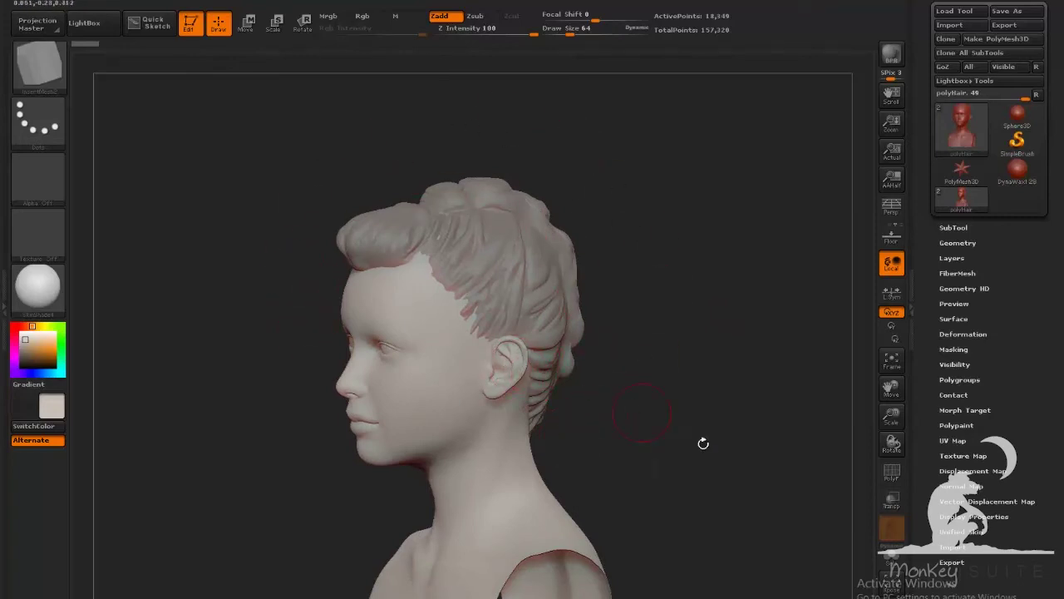
{"action": "mouse_move", "coordinate": [703, 444]}
{"action": "right_mouse_down"}
{"action": "mouse_move", "coordinate": [659, 382]}
{"action": "mouse_move", "coordinate": [448, 289]}
{"action": "right_mouse_up"}
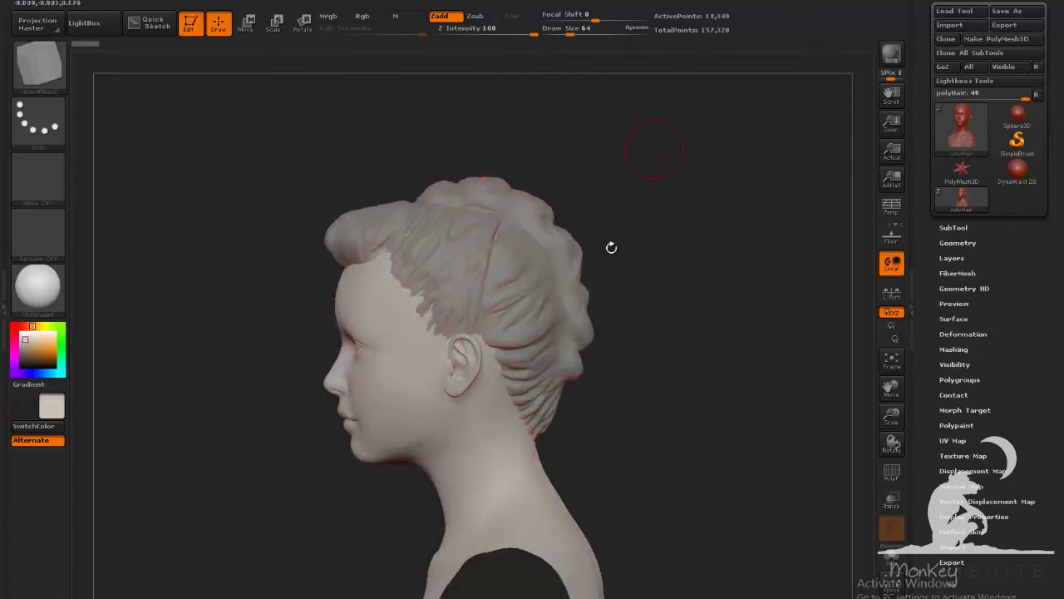
{"action": "right_click_drag", "start_coordinate": [637, 322], "coordinate": [651, 458]}
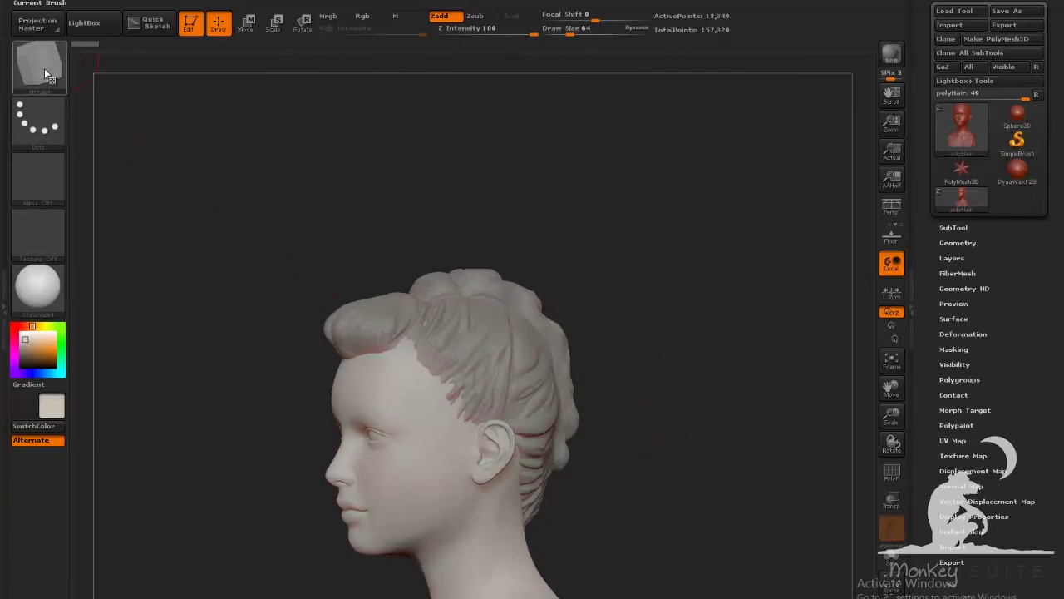
{"action": "mouse_move", "coordinate": [627, 333]}
{"action": "right_mouse_down"}
{"action": "mouse_move", "coordinate": [658, 421]}
{"action": "mouse_move", "coordinate": [687, 388]}
{"action": "mouse_move", "coordinate": [700, 418]}
{"action": "mouse_move", "coordinate": [724, 416]}
{"action": "mouse_move", "coordinate": [687, 368]}
{"action": "mouse_move", "coordinate": [770, 432]}
{"action": "right_mouse_up"}
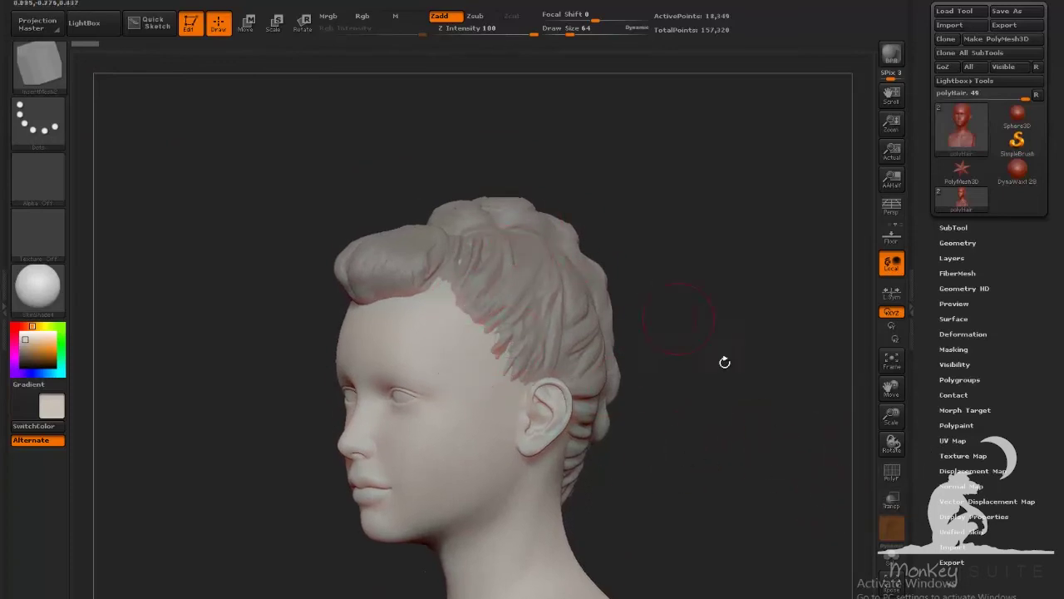
{"action": "right_click_drag", "start_coordinate": [724, 362], "coordinate": [490, 410]}
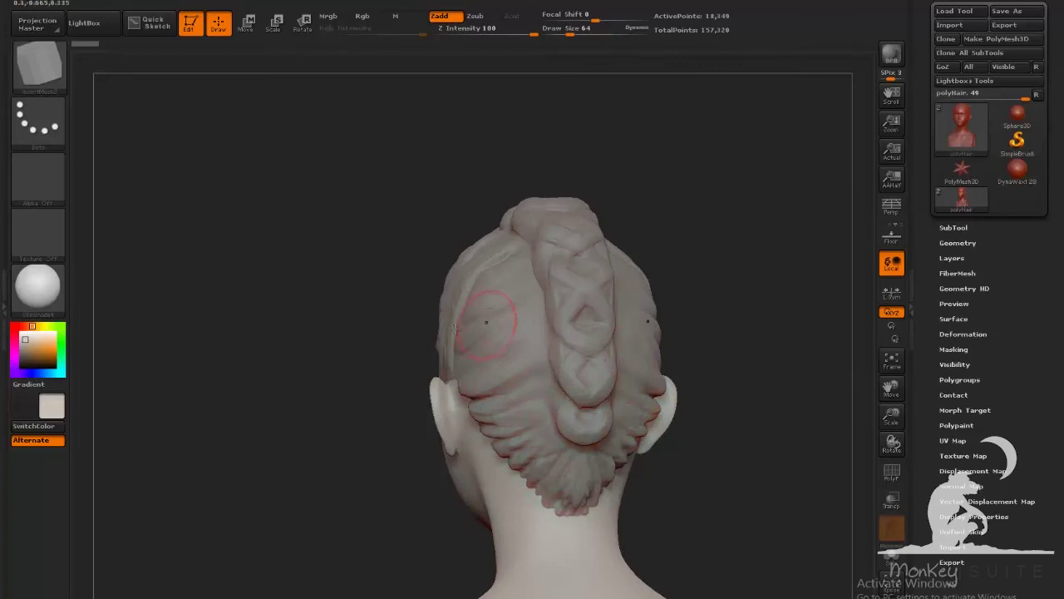
{"action": "right_click_drag", "start_coordinate": [642, 404], "coordinate": [812, 487]}
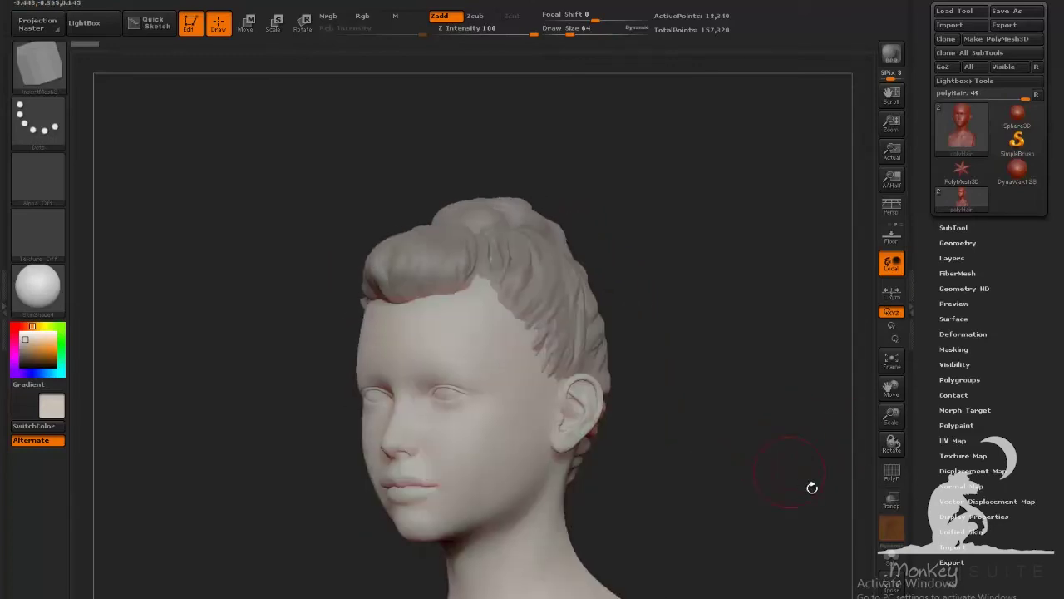
Step: Turn on transparency with ghosting off and enable double-sided display for the hair mesh
{"action": "left_click", "coordinate": [889, 505]}
{"action": "right_click_drag", "start_coordinate": [728, 470], "coordinate": [666, 428], "text": "alt"}
{"action": "left_click", "coordinate": [892, 527]}
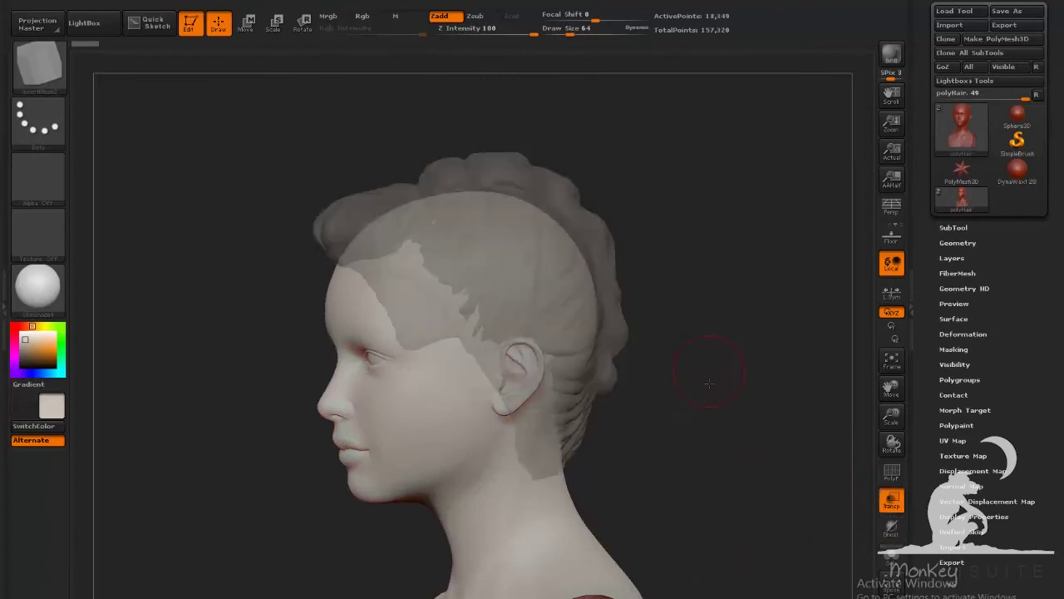
{"action": "right_click_drag", "start_coordinate": [689, 523], "coordinate": [806, 459]}
{"action": "left_click", "coordinate": [973, 517]}
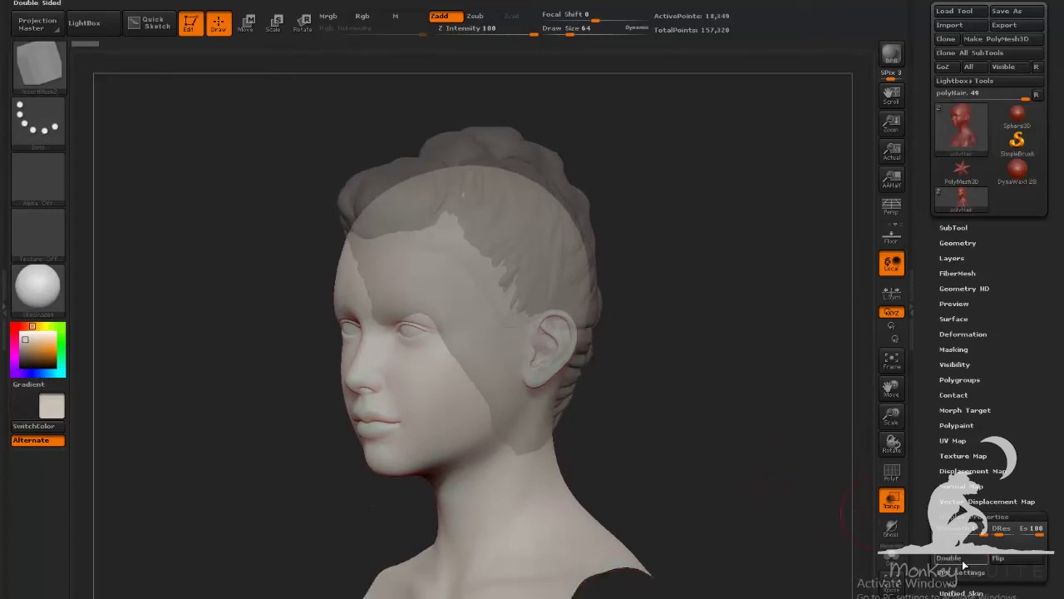
{"action": "left_click", "coordinate": [963, 562]}
Step: Insert a flat hair strip on the side of the head, running from the temple up towards the braid
{"action": "right_click_drag", "start_coordinate": [756, 423], "coordinate": [650, 420]}
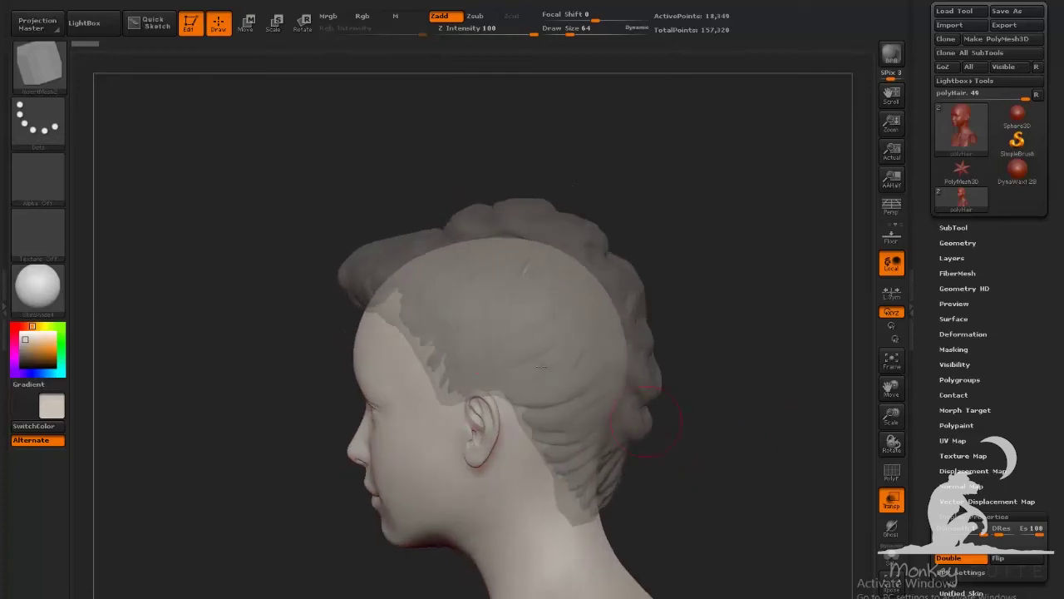
{"action": "mouse_move", "coordinate": [436, 366]}
{"action": "right_mouse_down"}
{"action": "mouse_move", "coordinate": [476, 327]}
{"action": "mouse_move", "coordinate": [714, 414]}
{"action": "right_mouse_up"}
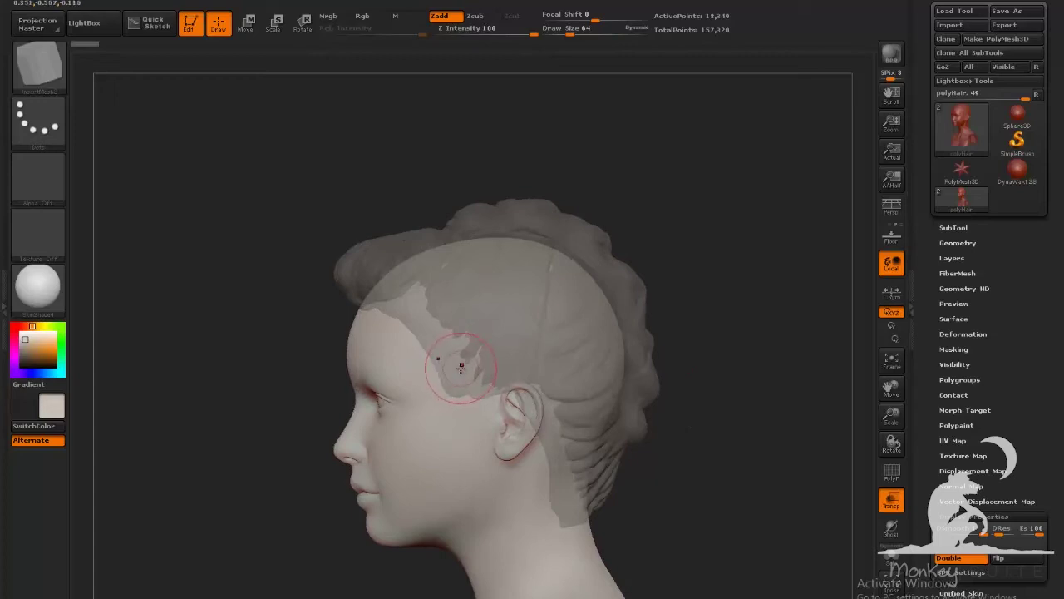
{"action": "mouse_move", "coordinate": [728, 465]}
{"action": "right_mouse_down"}
{"action": "mouse_move", "coordinate": [736, 457]}
{"action": "mouse_move", "coordinate": [722, 459]}
{"action": "right_mouse_up"}
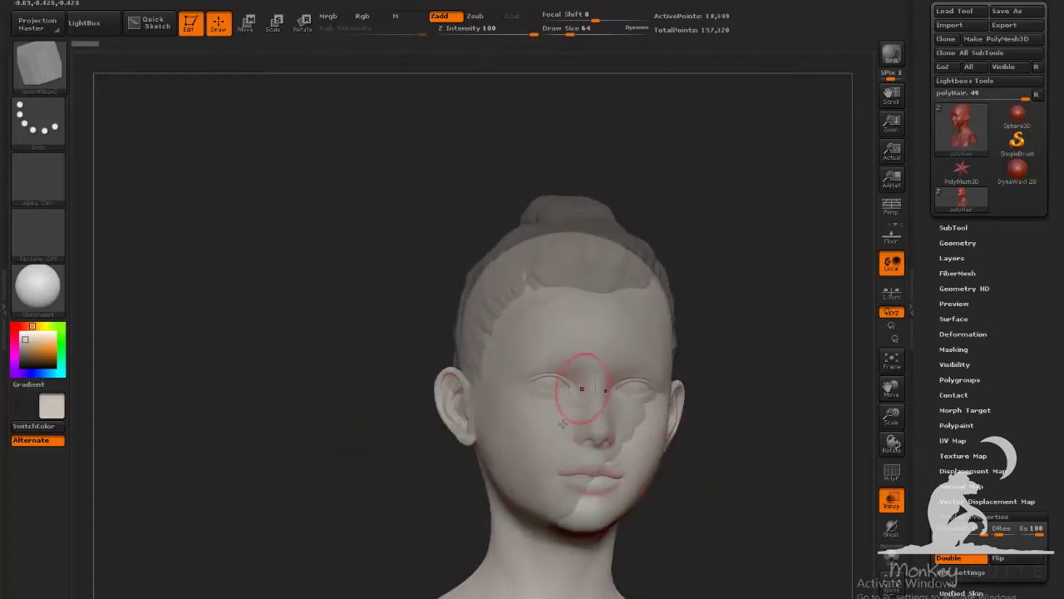
{"action": "right_click_drag", "start_coordinate": [717, 383], "coordinate": [687, 472]}
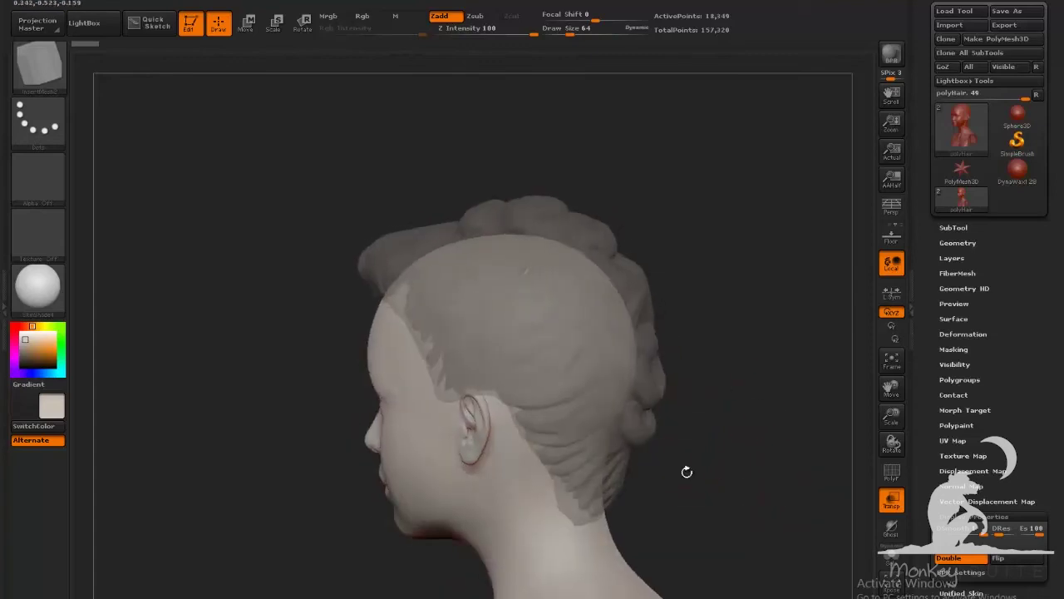
{"action": "right_click_drag", "start_coordinate": [521, 292], "coordinate": [452, 382]}
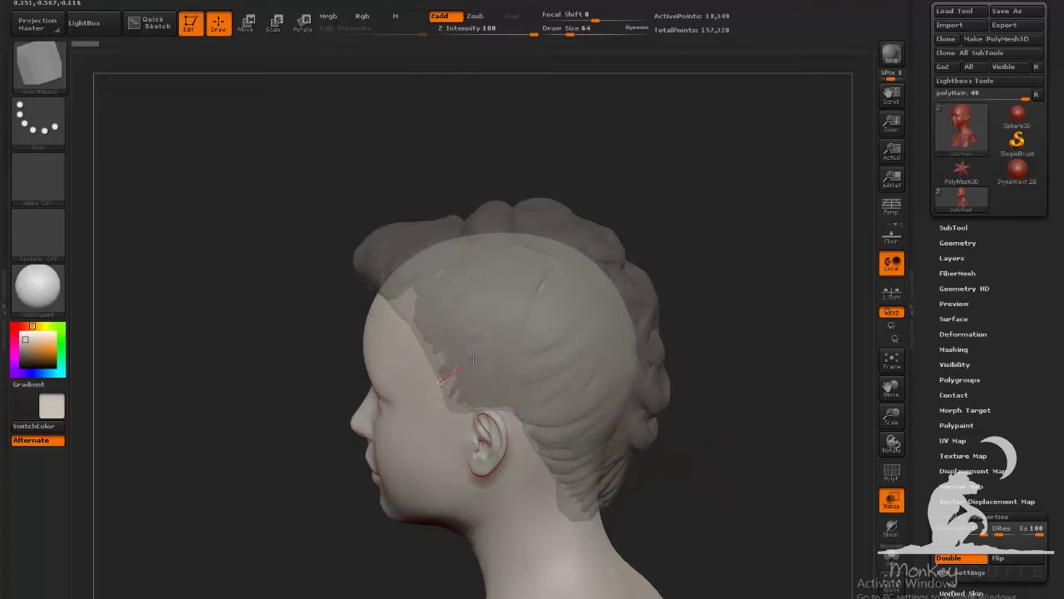
{"action": "left_click_drag", "start_coordinate": [560, 251], "coordinate": [563, 250]}
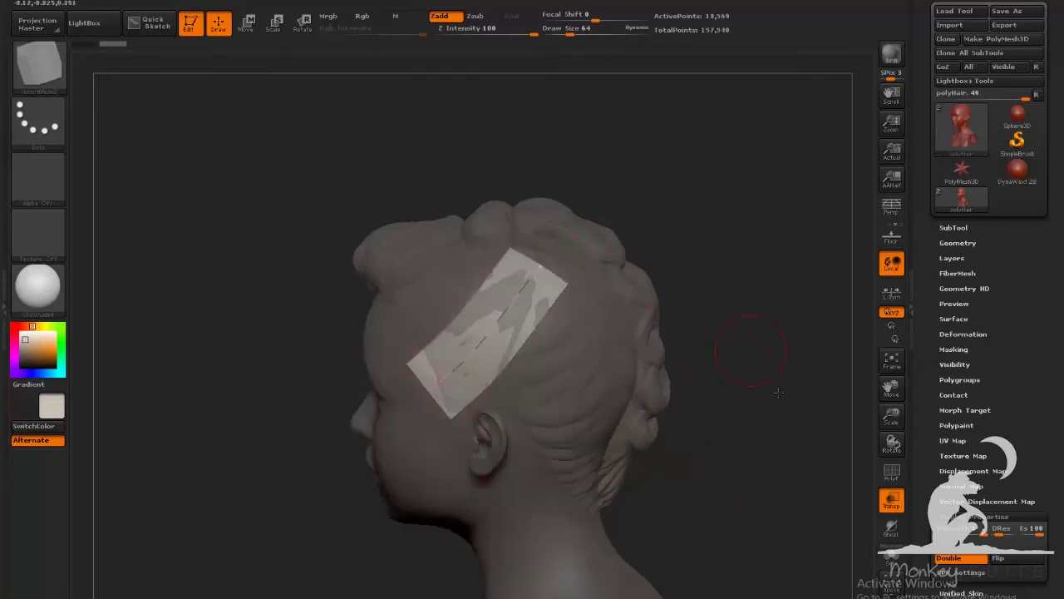
{"action": "mouse_move", "coordinate": [774, 390]}
{"action": "left_mouse_down"}
{"action": "mouse_move", "coordinate": [707, 453]}
{"action": "mouse_move", "coordinate": [715, 448]}
{"action": "left_mouse_up"}
{"action": "right_click_drag", "start_coordinate": [509, 291], "coordinate": [393, 463]}
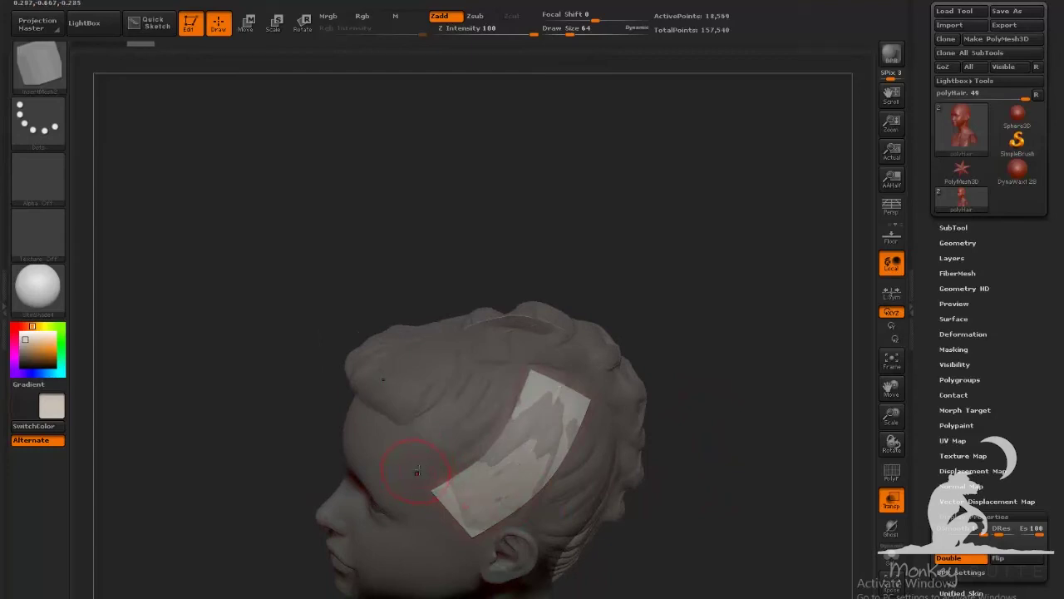
Step: Insert two more flat hair strips side by side along the side of the head, running up from the hairline above the ear towards the braid
{"action": "left_click_drag", "start_coordinate": [538, 359], "coordinate": [540, 355]}
{"action": "mouse_move", "coordinate": [707, 449]}
{"action": "left_mouse_down"}
{"action": "mouse_move", "coordinate": [751, 435]}
{"action": "mouse_move", "coordinate": [762, 408]}
{"action": "left_mouse_up"}
{"action": "left_click_drag", "start_coordinate": [636, 513], "coordinate": [584, 511]}
{"action": "right_click_drag", "start_coordinate": [584, 510], "coordinate": [494, 392]}
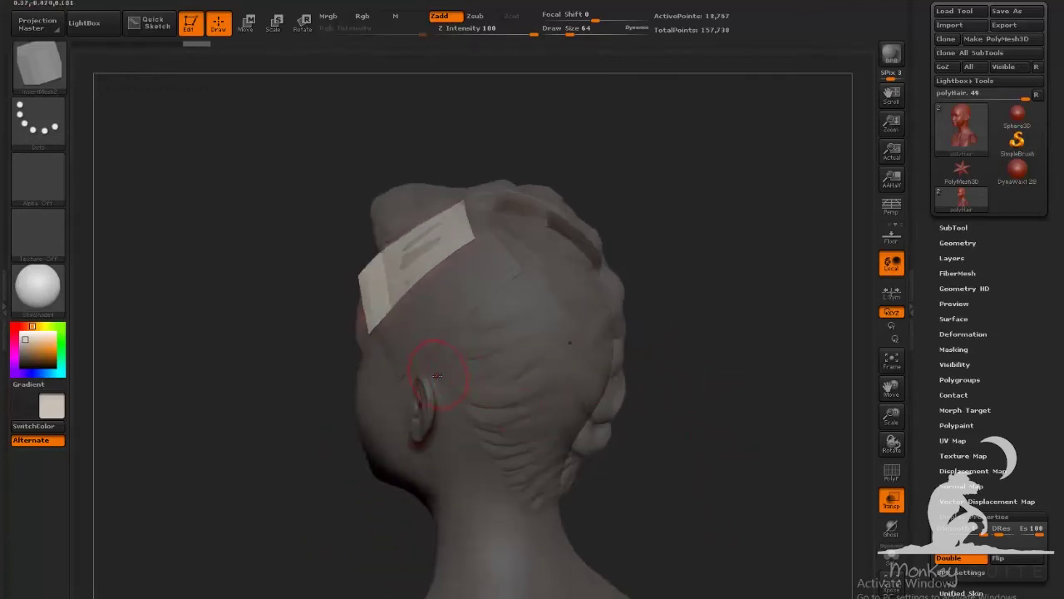
{"action": "left_click_drag", "start_coordinate": [545, 276], "coordinate": [547, 277]}
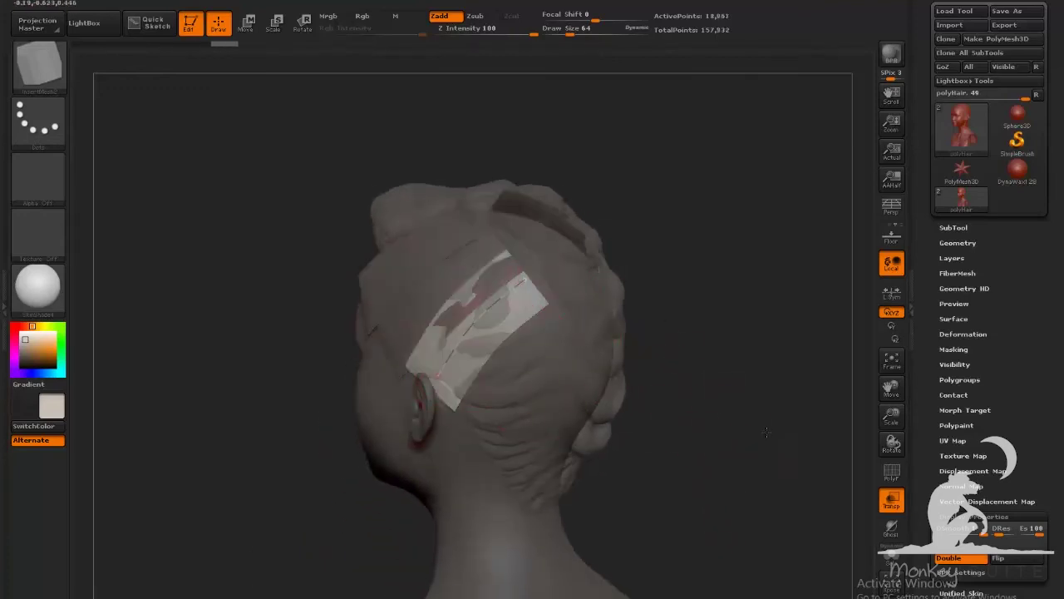
{"action": "left_click_drag", "start_coordinate": [663, 453], "coordinate": [721, 433]}
Step: Insert a horizontal hair strip from behind the ear towards the back of the head, undoing the first attempt
{"action": "right_click_drag", "start_coordinate": [461, 524], "coordinate": [466, 421]}
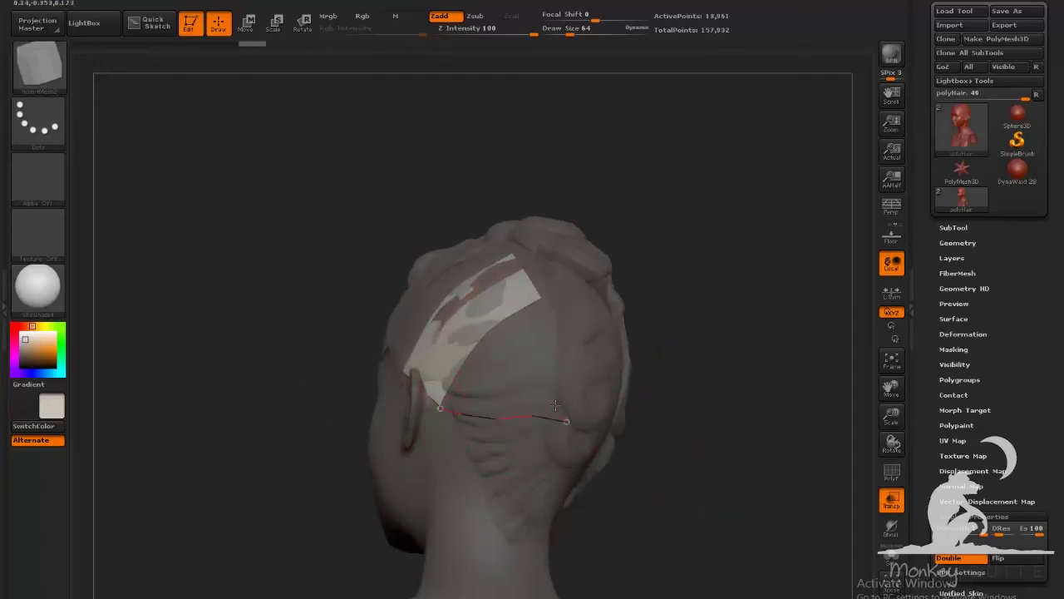
{"action": "left_click_drag", "start_coordinate": [556, 405], "coordinate": [613, 428]}
{"action": "key", "text": "ctrl+z"}
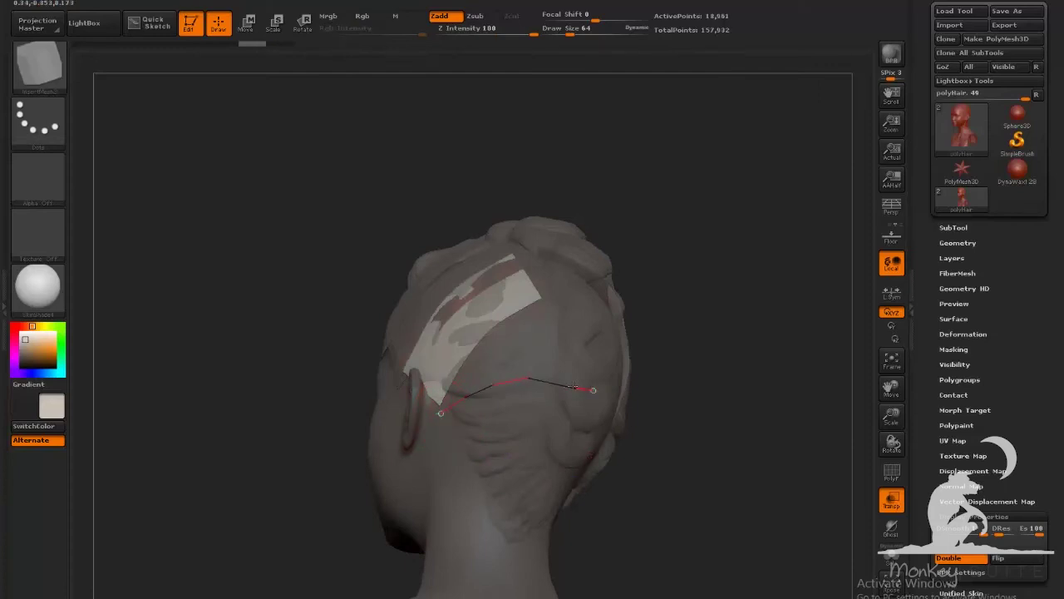
{"action": "mouse_move", "coordinate": [573, 386]}
{"action": "right_mouse_down"}
{"action": "mouse_move", "coordinate": [706, 457]}
{"action": "mouse_move", "coordinate": [509, 445]}
{"action": "right_mouse_up"}
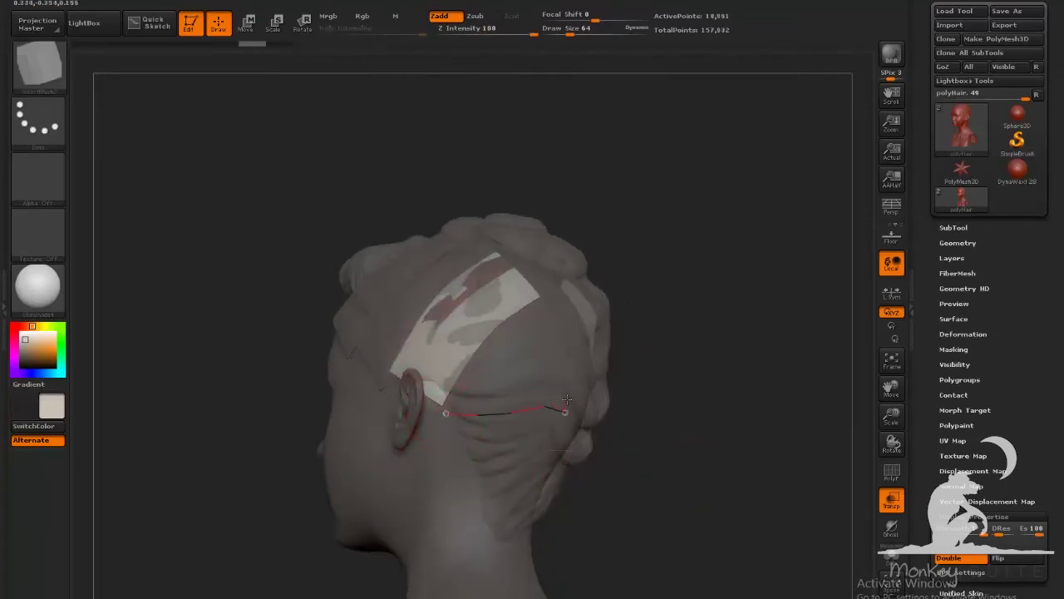
{"action": "left_click_drag", "start_coordinate": [567, 400], "coordinate": [566, 408]}
{"action": "mouse_move", "coordinate": [672, 445]}
{"action": "left_mouse_down"}
{"action": "mouse_move", "coordinate": [786, 476]}
{"action": "mouse_move", "coordinate": [560, 456]}
{"action": "left_mouse_up"}
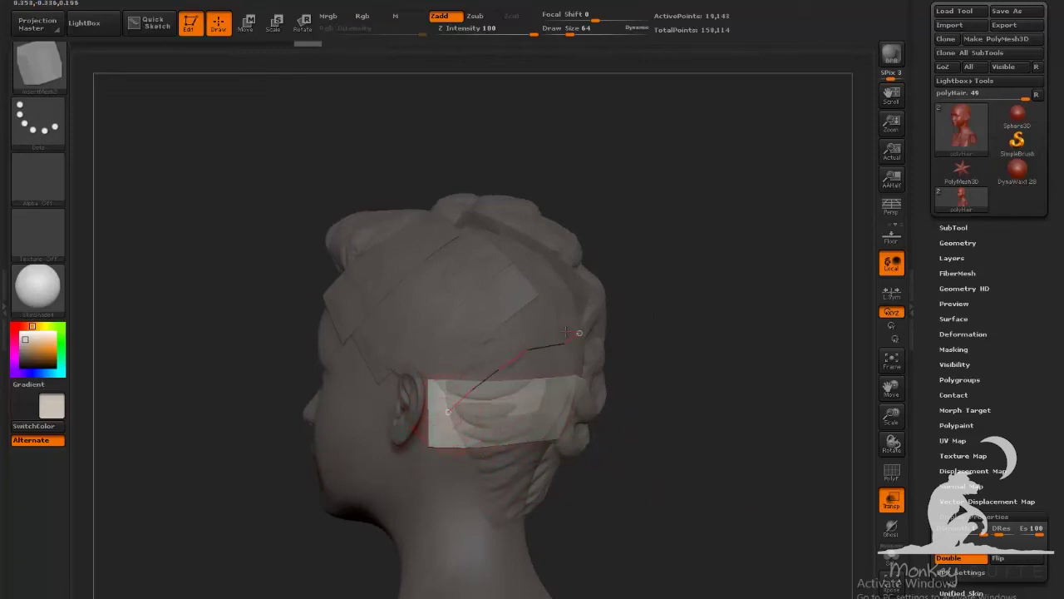
Step: Insert a diagonal hair strip from behind the ear up to the centre of the back of the head
{"action": "left_click_drag", "start_coordinate": [567, 332], "coordinate": [569, 334]}
{"action": "left_click_drag", "start_coordinate": [708, 465], "coordinate": [798, 467]}
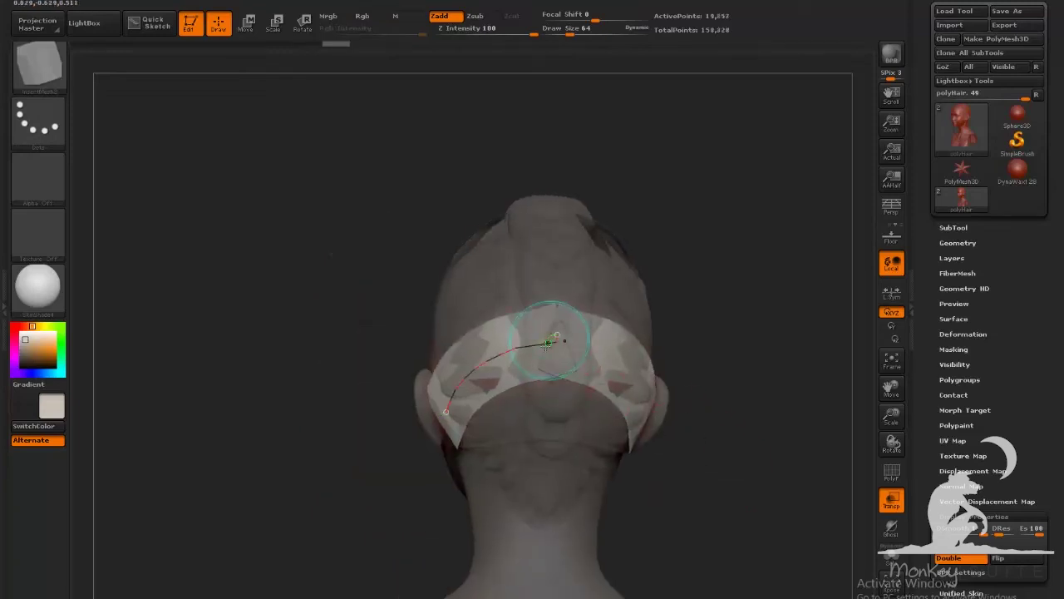
{"action": "left_click_drag", "start_coordinate": [557, 338], "coordinate": [503, 359]}
{"action": "mouse_move", "coordinate": [709, 408]}
{"action": "left_mouse_down"}
{"action": "mouse_move", "coordinate": [792, 412]}
{"action": "mouse_move", "coordinate": [756, 417]}
{"action": "mouse_move", "coordinate": [770, 419]}
{"action": "left_mouse_up"}
{"action": "left_click_drag", "start_coordinate": [668, 492], "coordinate": [608, 485]}
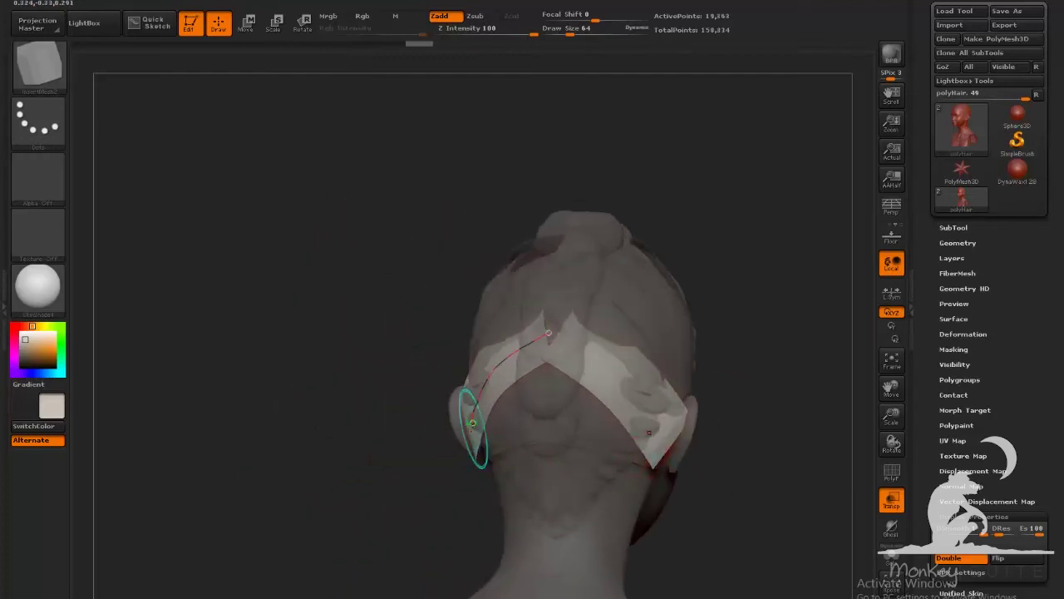
Step: Adjust the curve of the diagonal strip so it follows the head surface from behind the ear to the braid
{"action": "left_click_drag", "start_coordinate": [478, 423], "coordinate": [496, 425]}
{"action": "right_click_drag", "start_coordinate": [517, 425], "coordinate": [785, 511]}
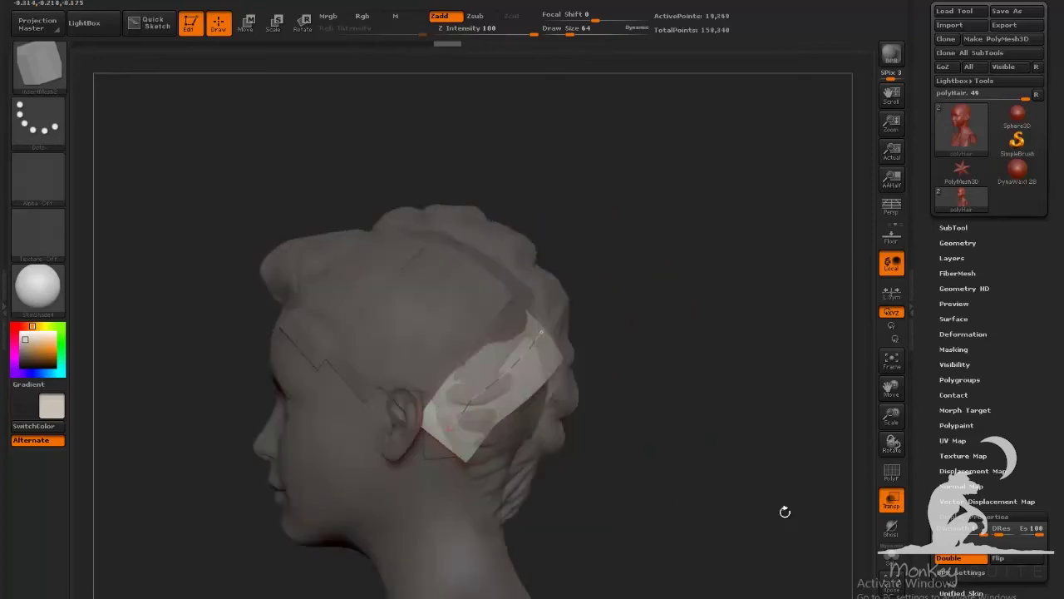
{"action": "mouse_move", "coordinate": [449, 427]}
{"action": "left_mouse_down"}
{"action": "mouse_move", "coordinate": [541, 343]}
{"action": "mouse_move", "coordinate": [530, 350]}
{"action": "left_mouse_up"}
{"action": "left_click_drag", "start_coordinate": [456, 417], "coordinate": [440, 429]}
{"action": "left_click_drag", "start_coordinate": [583, 454], "coordinate": [515, 350]}
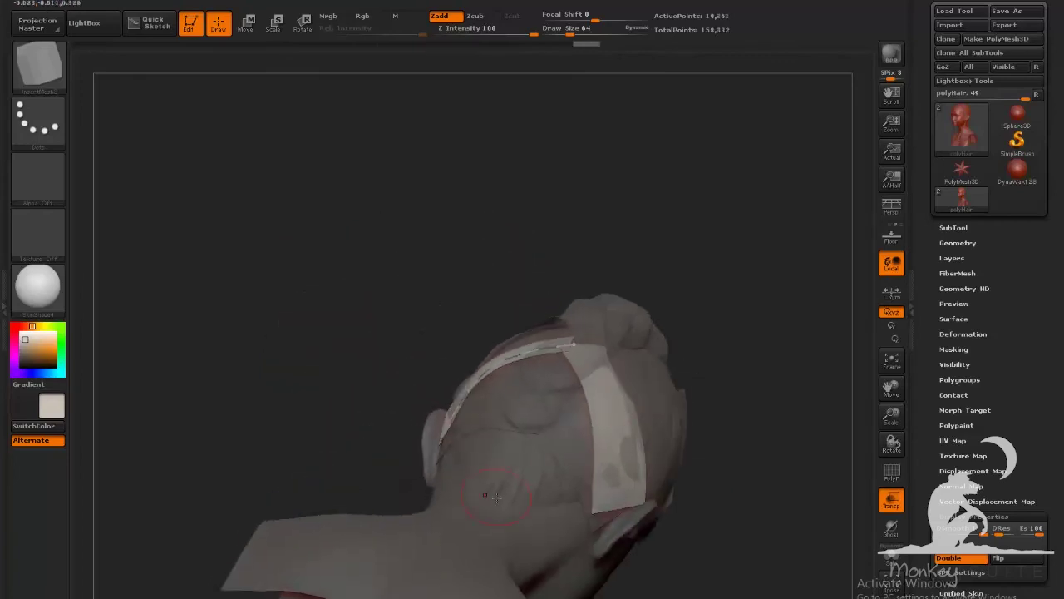
{"action": "left_click_drag", "start_coordinate": [584, 472], "coordinate": [710, 506]}
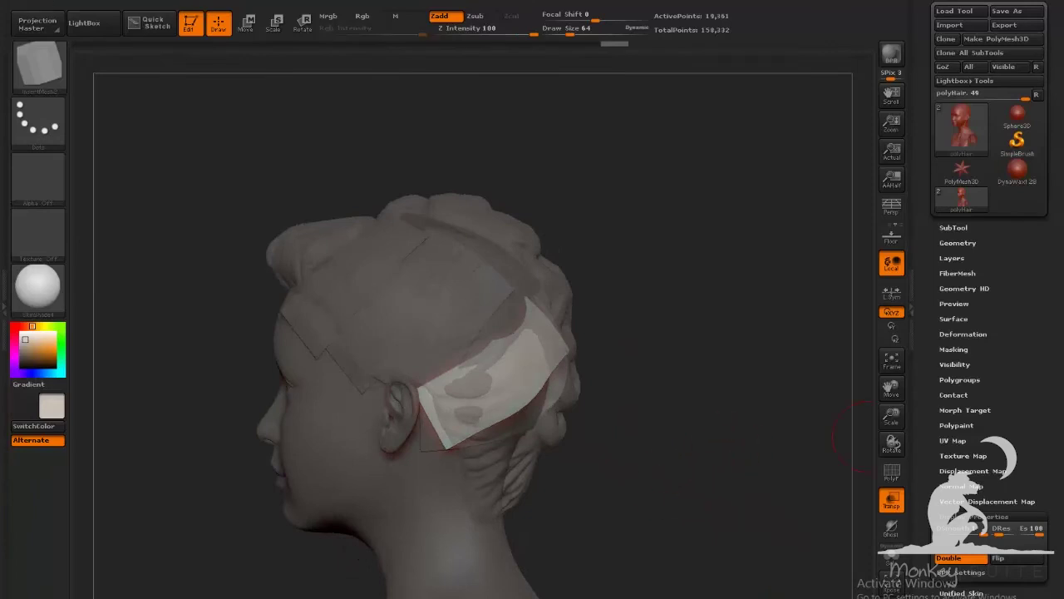
Step: Insert hair strips around the lower back of the head and the nape, running from the hairline up to the braid
{"action": "left_click_drag", "start_coordinate": [852, 437], "coordinate": [443, 436]}
{"action": "left_click_drag", "start_coordinate": [657, 407], "coordinate": [657, 507]}
{"action": "left_click_drag", "start_coordinate": [491, 387], "coordinate": [416, 451]}
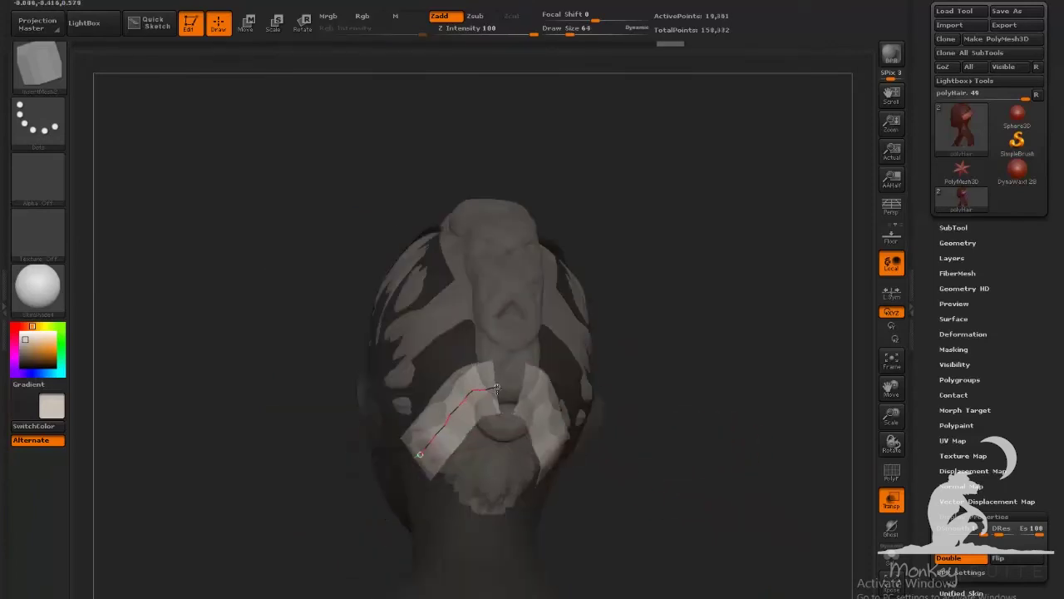
{"action": "mouse_move", "coordinate": [657, 499]}
{"action": "left_mouse_down"}
{"action": "mouse_move", "coordinate": [657, 399]}
{"action": "mouse_move", "coordinate": [725, 373]}
{"action": "mouse_move", "coordinate": [624, 414]}
{"action": "left_mouse_up"}
{"action": "left_click_drag", "start_coordinate": [456, 492], "coordinate": [494, 501]}
{"action": "mouse_move", "coordinate": [657, 441]}
{"action": "left_mouse_down"}
{"action": "mouse_move", "coordinate": [699, 432]}
{"action": "mouse_move", "coordinate": [800, 461]}
{"action": "mouse_move", "coordinate": [748, 532]}
{"action": "left_mouse_up"}
{"action": "left_click_drag", "start_coordinate": [392, 496], "coordinate": [471, 387]}
{"action": "left_click_drag", "start_coordinate": [539, 403], "coordinate": [613, 483]}
{"action": "left_click_drag", "start_coordinate": [456, 298], "coordinate": [525, 437]}
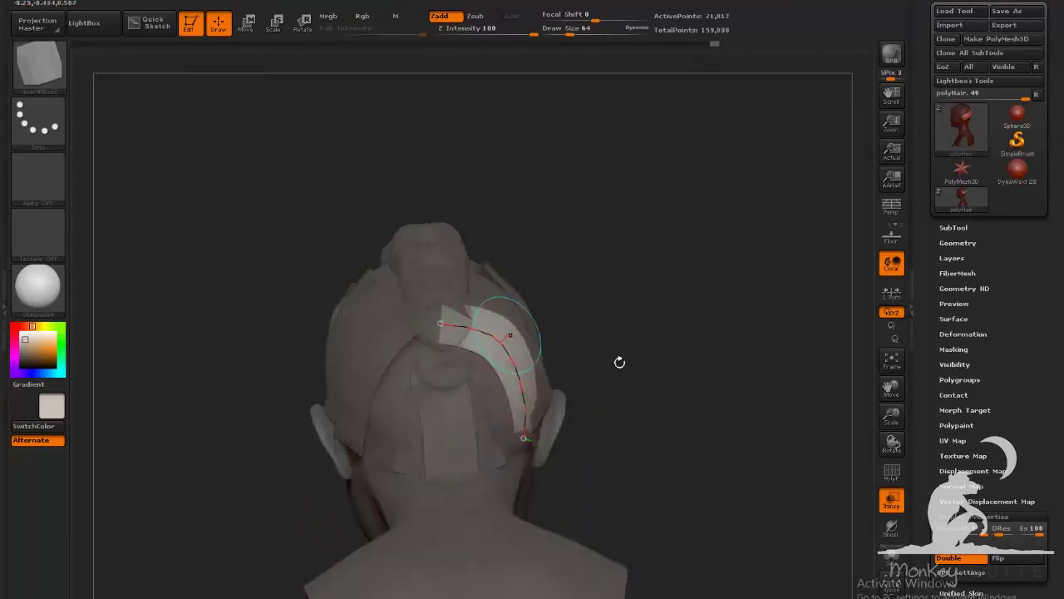
Step: Insert hair strips over the front of the head between the crown and the forehead hairline, using draw size 48
{"action": "mouse_move", "coordinate": [619, 362]}
{"action": "left_mouse_down"}
{"action": "mouse_move", "coordinate": [712, 458]}
{"action": "mouse_move", "coordinate": [599, 433]}
{"action": "mouse_move", "coordinate": [499, 464]}
{"action": "mouse_move", "coordinate": [524, 449]}
{"action": "mouse_move", "coordinate": [428, 356]}
{"action": "mouse_move", "coordinate": [435, 452]}
{"action": "mouse_move", "coordinate": [537, 454]}
{"action": "mouse_move", "coordinate": [739, 375]}
{"action": "mouse_move", "coordinate": [523, 399]}
{"action": "left_mouse_up"}
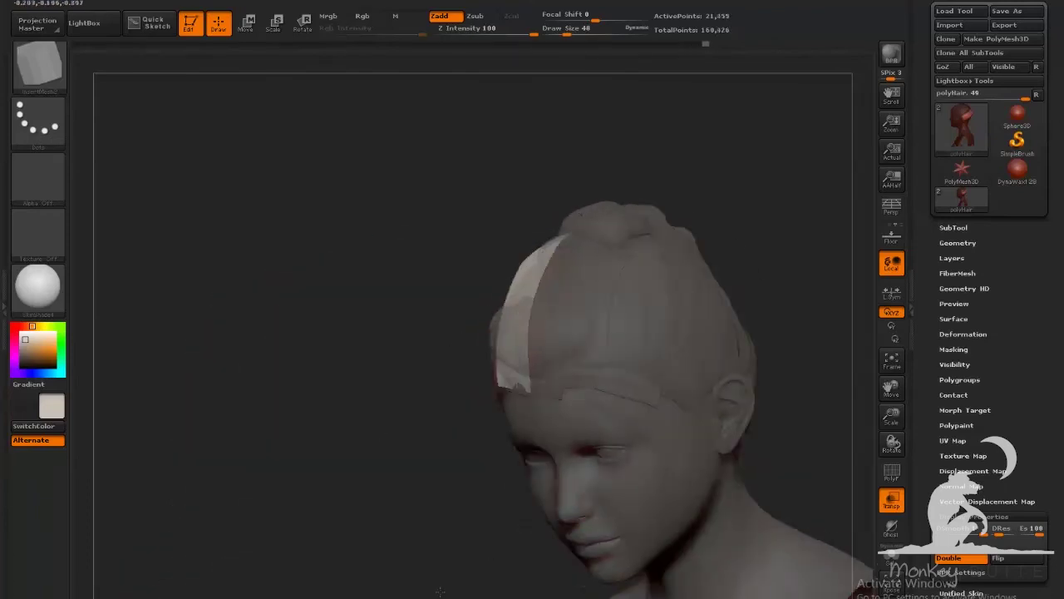
{"action": "left_click_drag", "start_coordinate": [591, 250], "coordinate": [584, 367]}
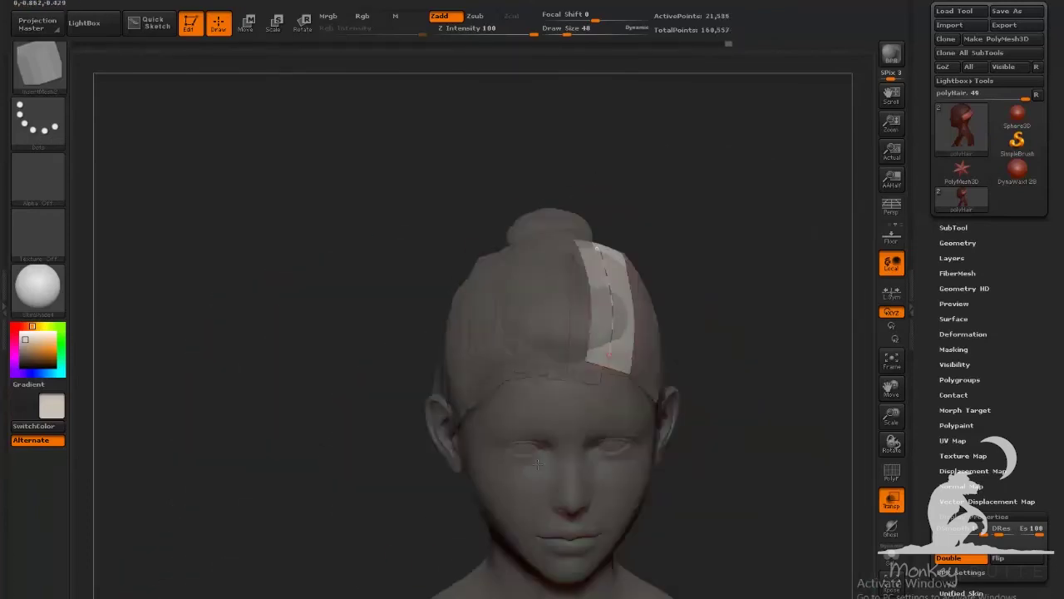
{"action": "mouse_move", "coordinate": [657, 374]}
{"action": "left_mouse_down"}
{"action": "mouse_move", "coordinate": [679, 304]}
{"action": "mouse_move", "coordinate": [685, 407]}
{"action": "mouse_move", "coordinate": [630, 433]}
{"action": "mouse_move", "coordinate": [667, 430]}
{"action": "mouse_move", "coordinate": [817, 492]}
{"action": "left_mouse_up"}
Step: Turn off transparency and examine the placed hair strips against the sculpted hair from both sides
{"action": "left_click", "coordinate": [890, 499]}
{"action": "left_click_drag", "start_coordinate": [682, 465], "coordinate": [652, 397]}
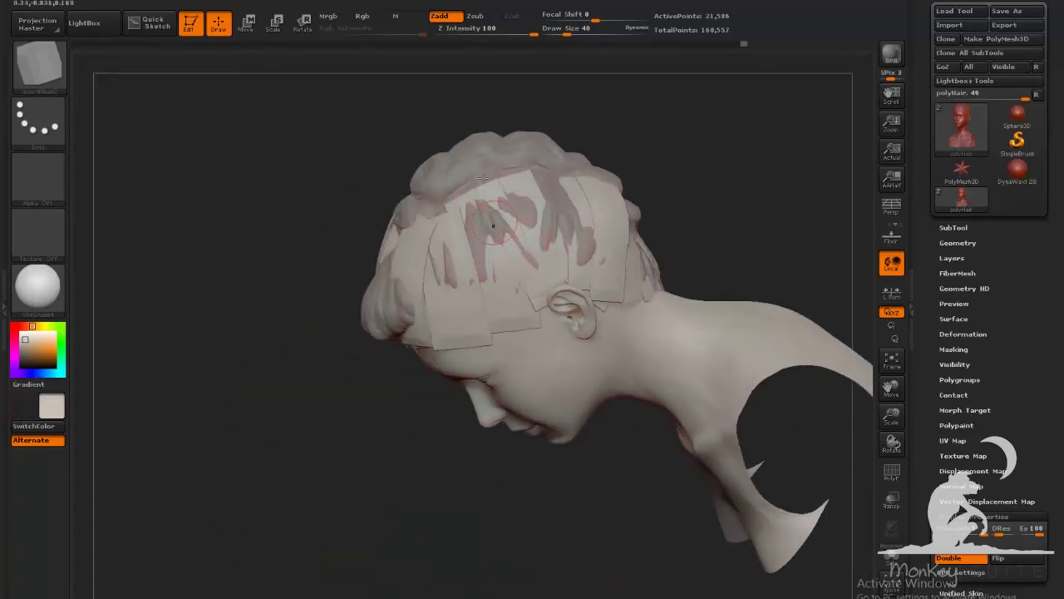
{"action": "left_click_drag", "start_coordinate": [459, 424], "coordinate": [665, 402]}
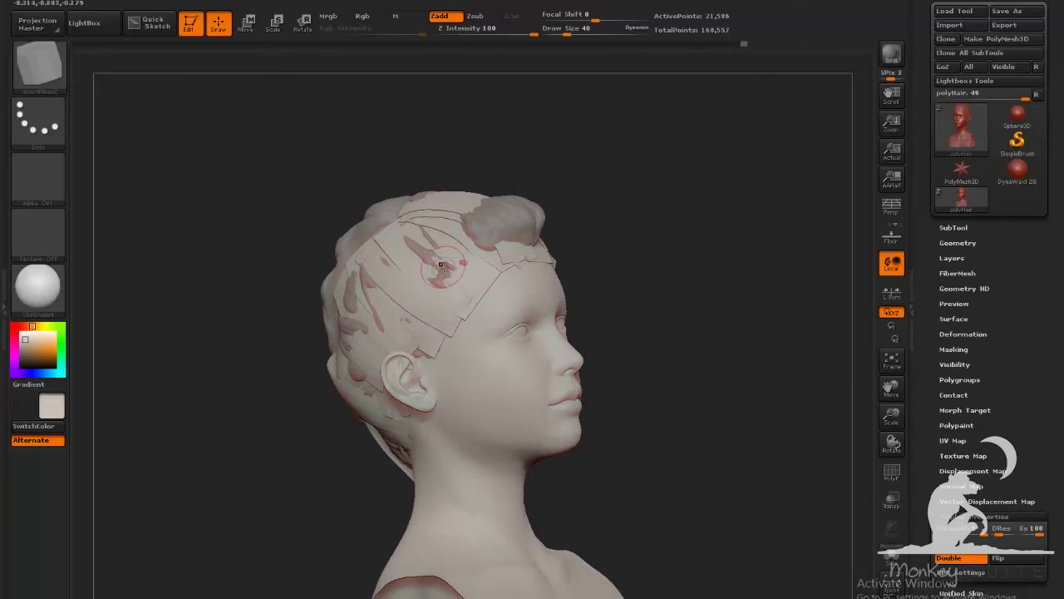
Step: Hide the Extract1 sculpted hair and examine the flat strips on the head by themselves
{"action": "left_click", "coordinate": [957, 227]}
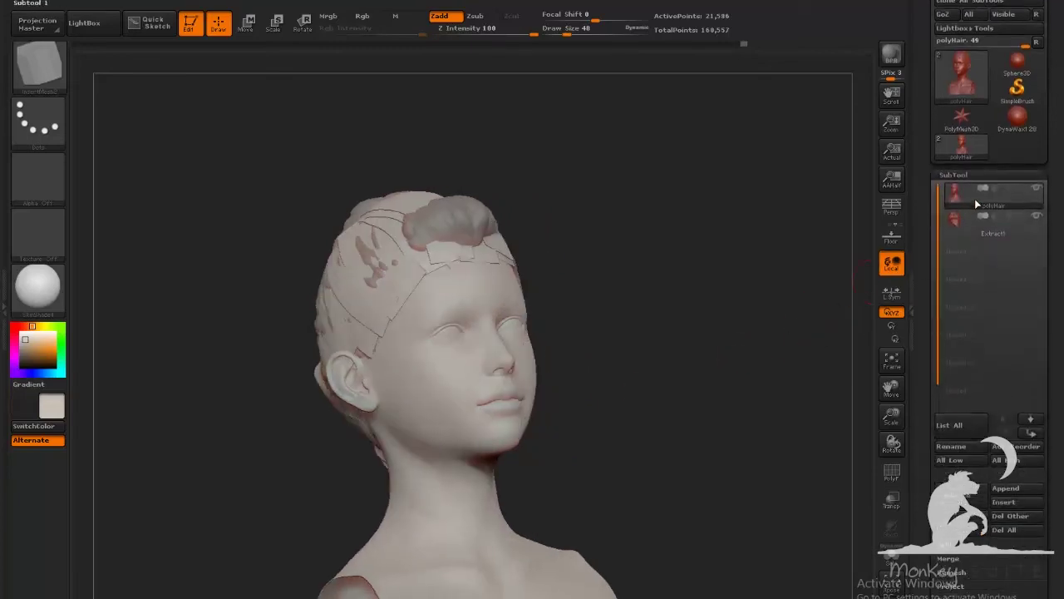
{"action": "left_click", "coordinate": [1037, 193]}
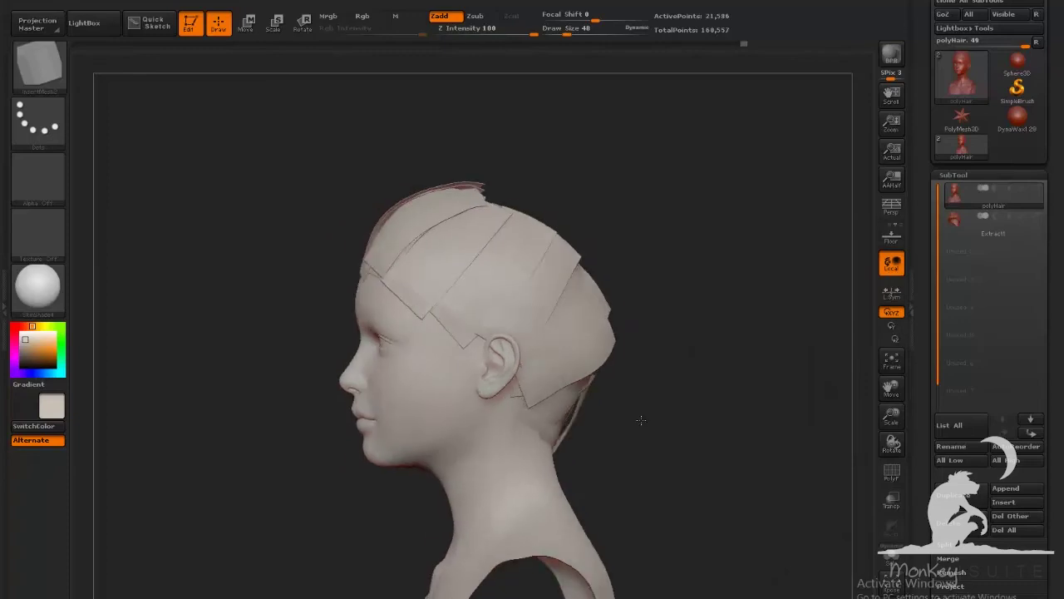
{"action": "left_click_drag", "start_coordinate": [640, 420], "coordinate": [595, 337]}
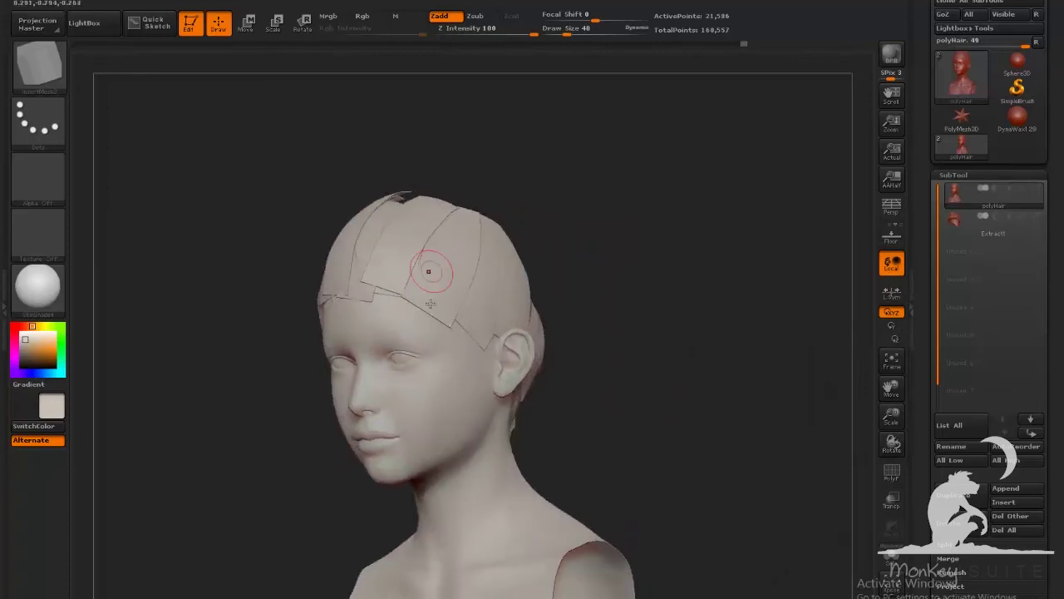
{"action": "left_click_drag", "start_coordinate": [610, 295], "coordinate": [706, 388]}
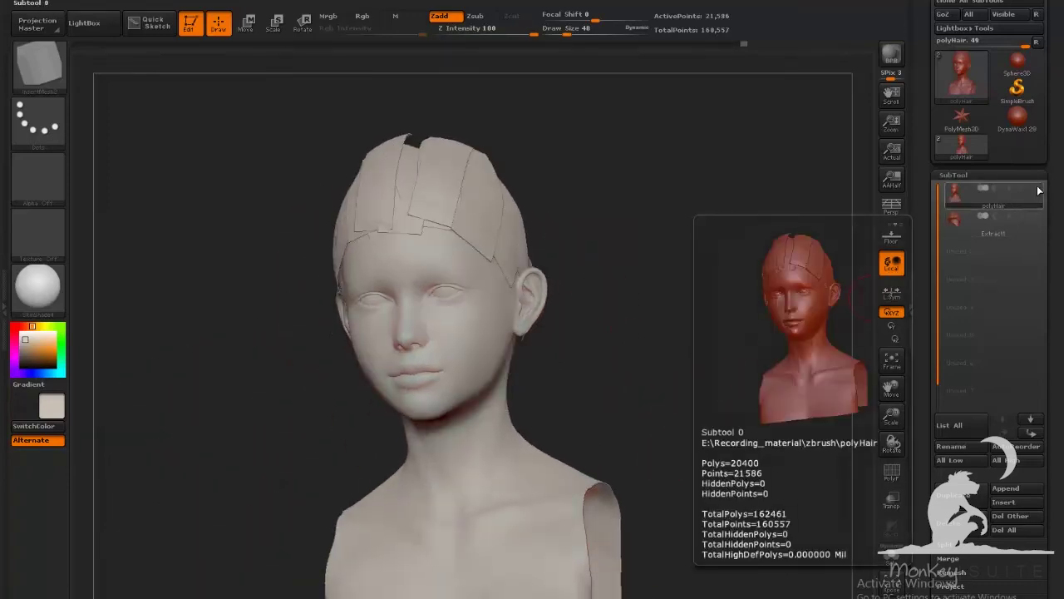
Step: Show the sculpted hair again and turn on the PolyFrame display to see the polygroups of the strips and bust
{"action": "left_click", "coordinate": [984, 217]}
{"action": "left_click", "coordinate": [953, 175]}
{"action": "left_click", "coordinate": [891, 472]}
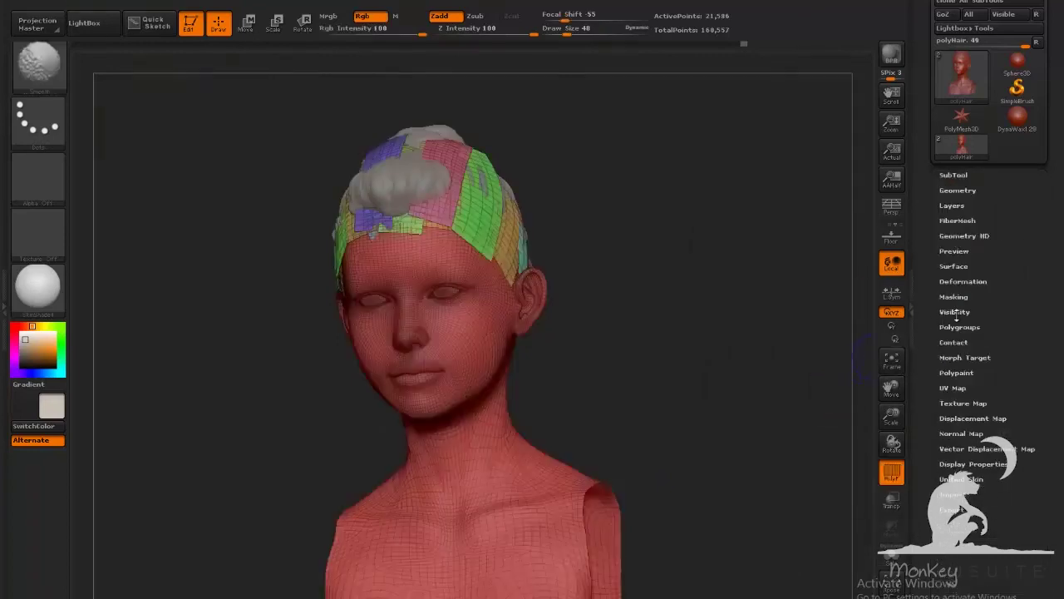
{"action": "left_click", "coordinate": [966, 328]}
{"action": "left_click_drag", "start_coordinate": [774, 417], "coordinate": [727, 418]}
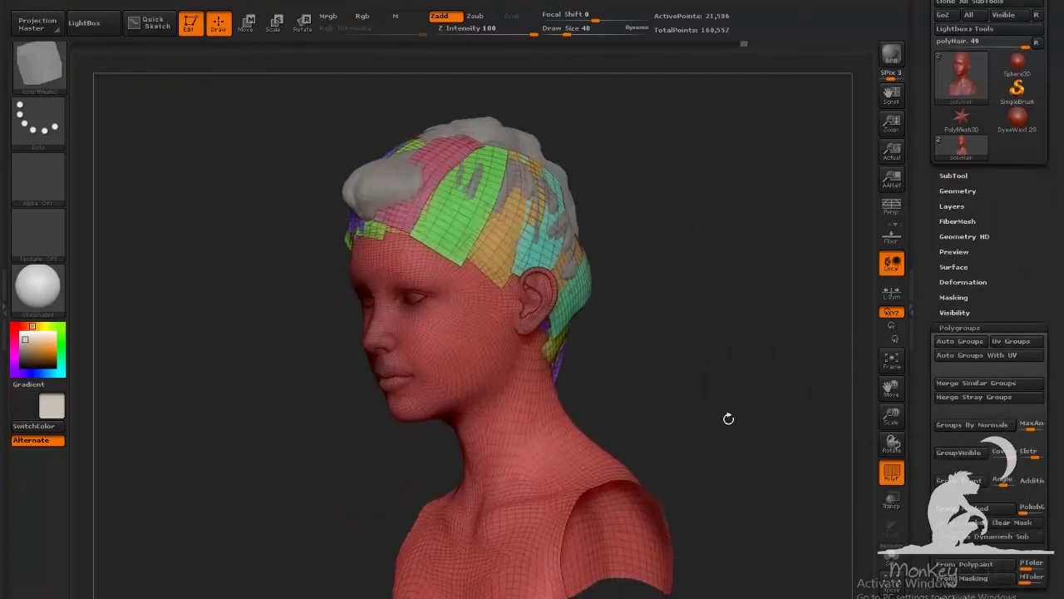
Step: Hide the sculpted hair, isolate the bust's polygroup and invert the visibility so only the hair strips are shown
{"action": "left_click", "coordinate": [529, 416], "text": "ctrl+shift"}
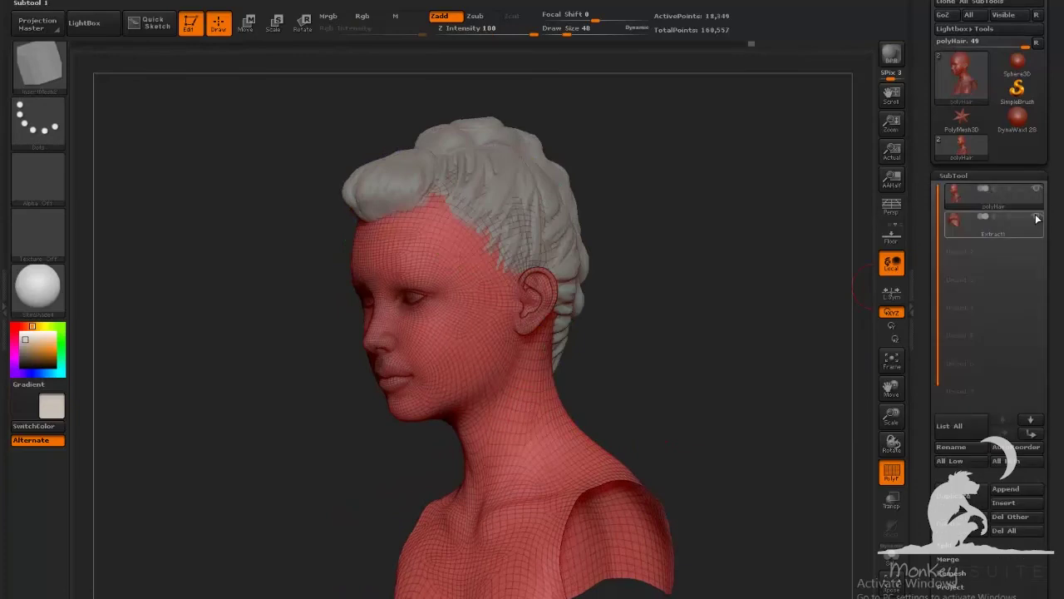
{"action": "left_click", "coordinate": [1037, 217]}
{"action": "left_click", "coordinate": [975, 174]}
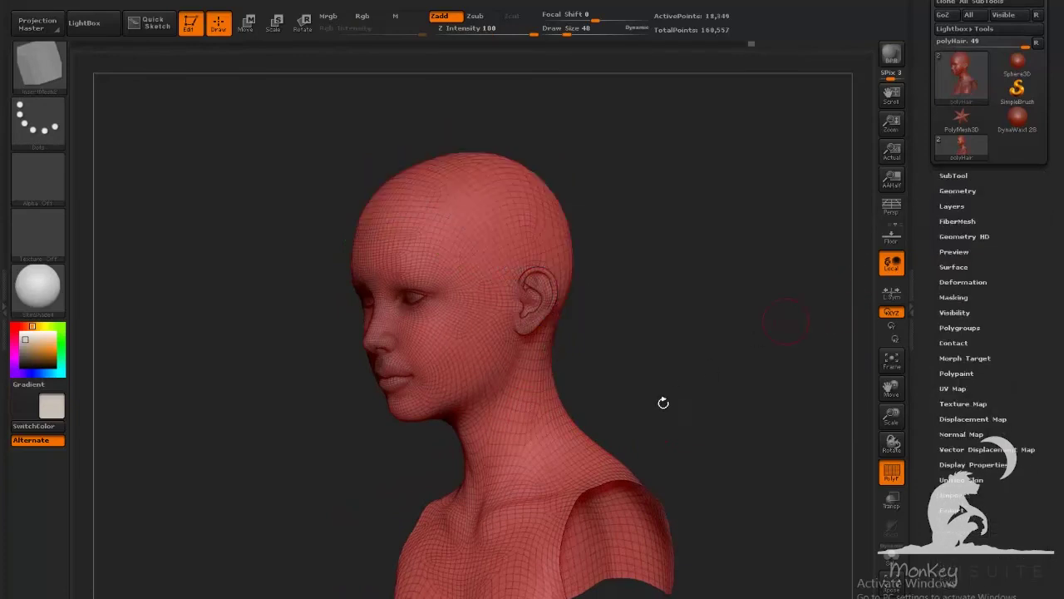
{"action": "left_click", "coordinate": [573, 451], "text": "ctrl+shift"}
{"action": "left_click_drag", "start_coordinate": [701, 404], "coordinate": [799, 366]}
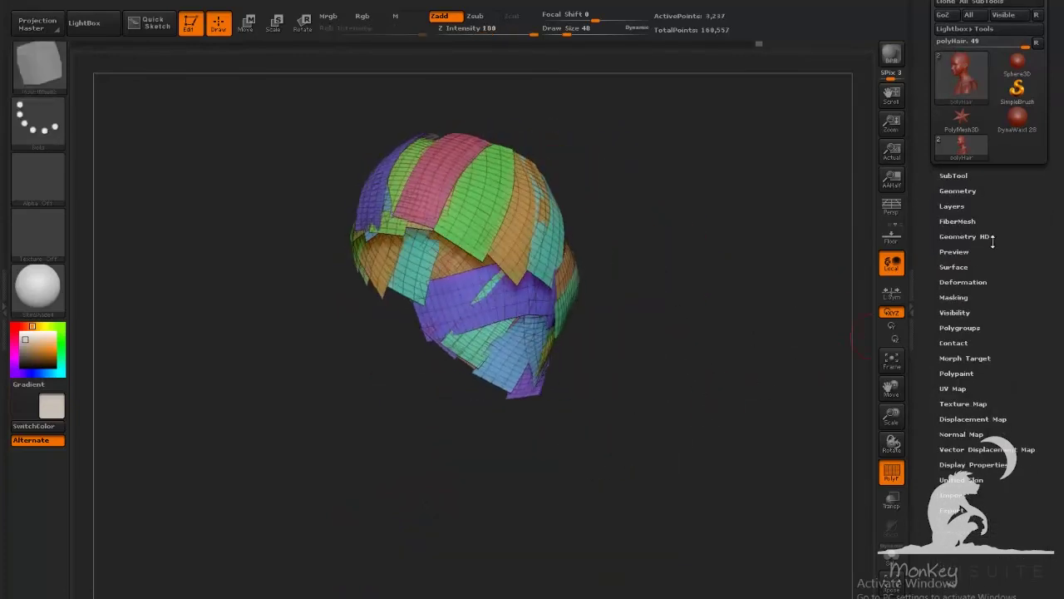
Step: Combine the visible hair strips into a single polygroup and unhide the rest of the bust
{"action": "left_click", "coordinate": [961, 327]}
{"action": "left_click", "coordinate": [959, 450]}
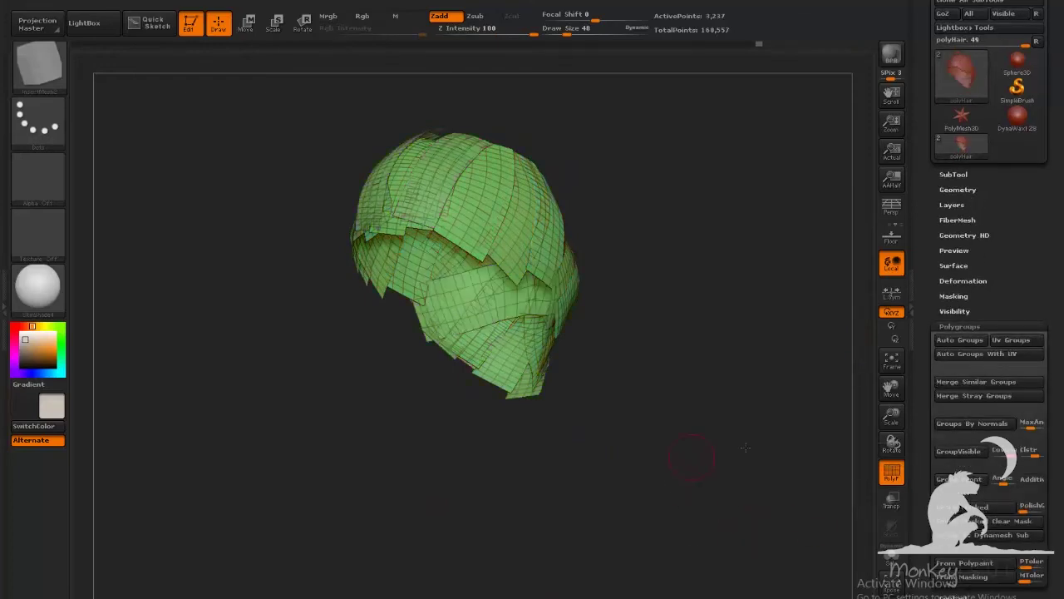
{"action": "left_click_drag", "start_coordinate": [746, 448], "coordinate": [643, 201]}
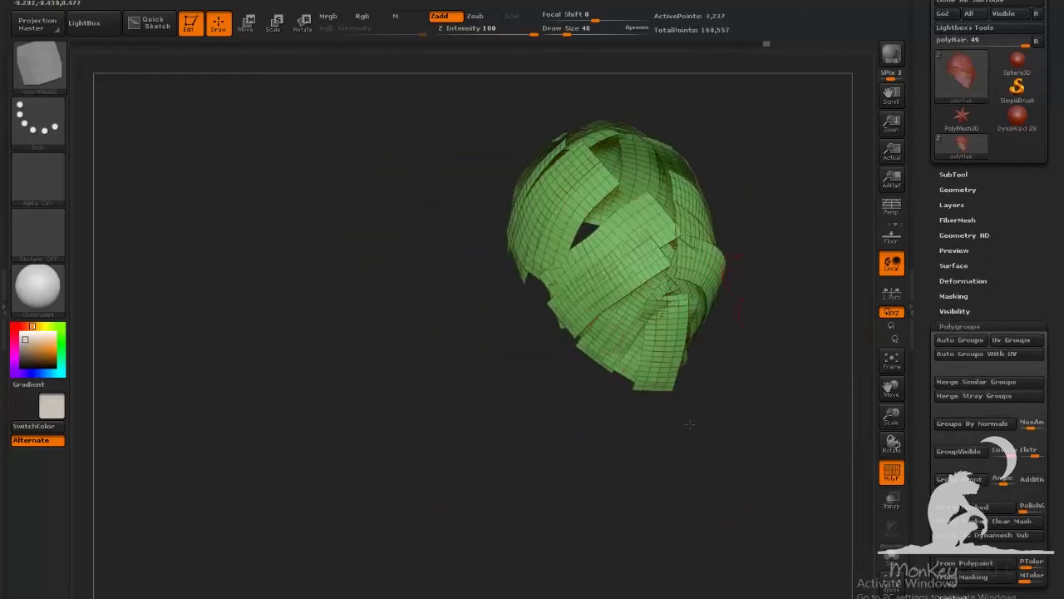
{"action": "left_click_drag", "start_coordinate": [689, 424], "coordinate": [668, 486]}
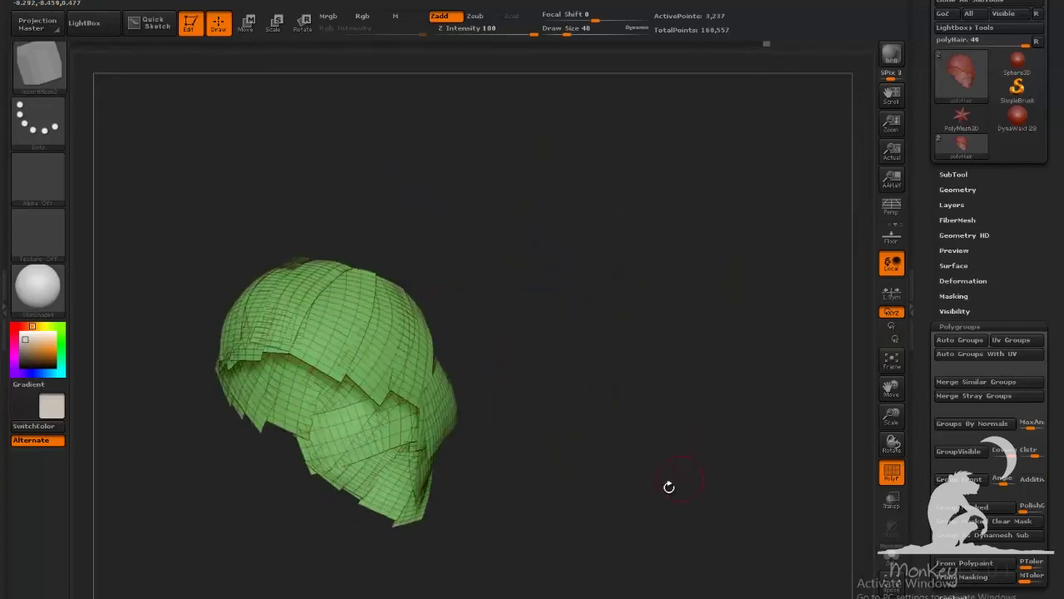
{"action": "left_click_drag", "start_coordinate": [703, 435], "coordinate": [693, 437]}
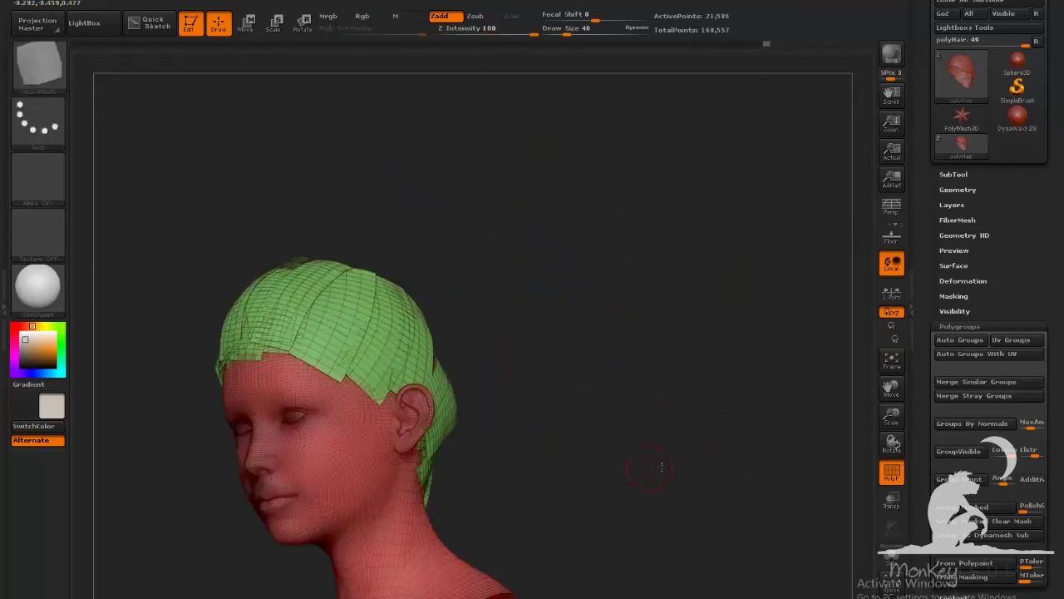
{"action": "left_click_drag", "start_coordinate": [660, 463], "coordinate": [687, 463]}
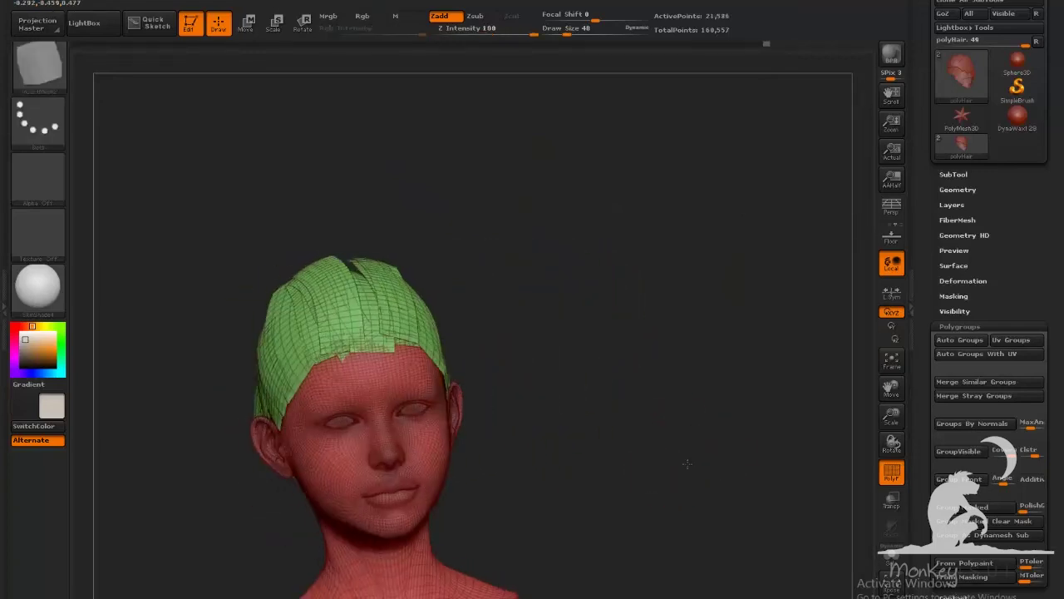
Step: Split the mesh by polygroups into separate subtools for the bust and the hair strips, accepting the non-undoable operation permanently
{"action": "left_click", "coordinate": [988, 173]}
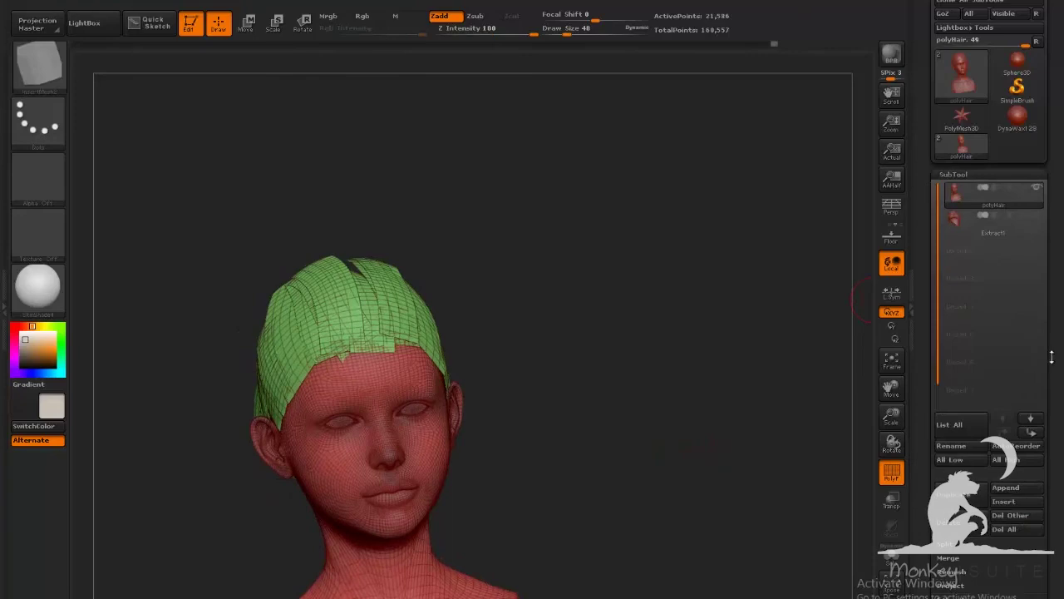
{"action": "scroll", "coordinate": [1051, 356], "scroll_direction": "down", "scroll_amount": 5}
{"action": "left_click", "coordinate": [948, 339]}
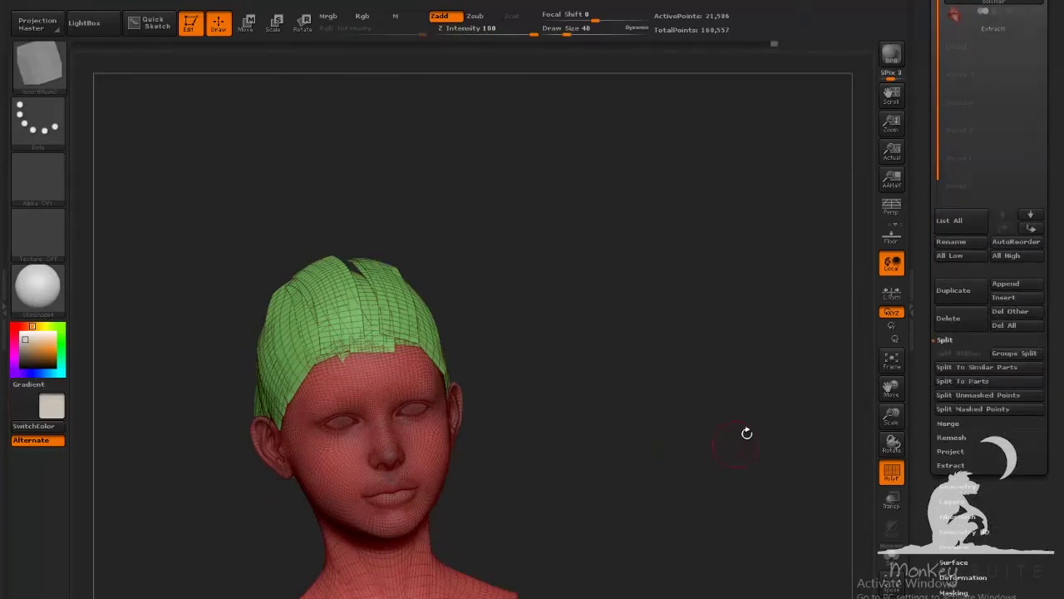
{"action": "left_click", "coordinate": [1011, 355]}
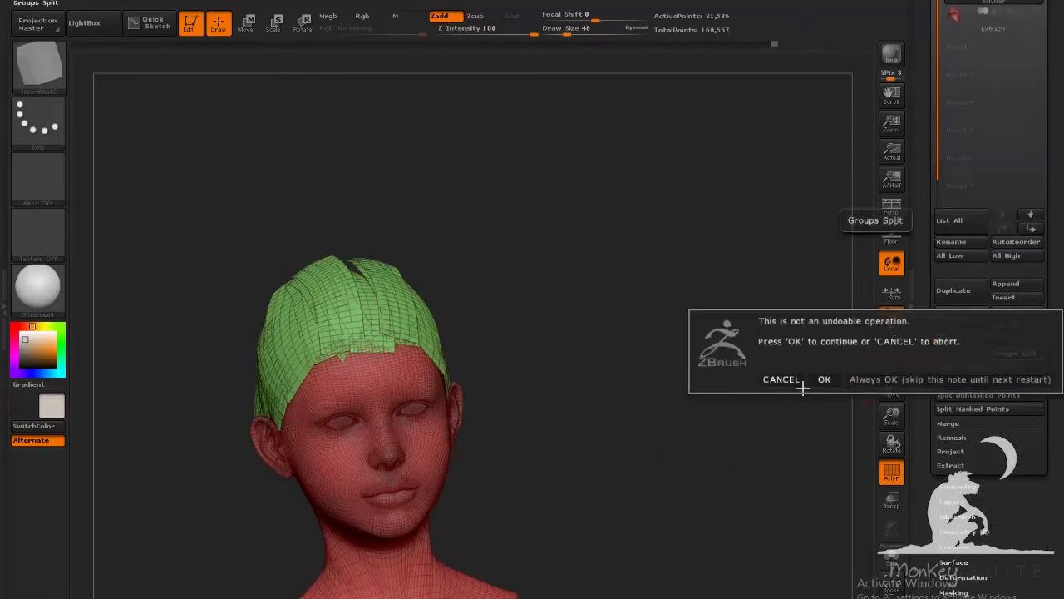
{"action": "left_click", "coordinate": [870, 380]}
{"action": "scroll", "coordinate": [1040, 191], "scroll_direction": "up", "scroll_amount": 5}
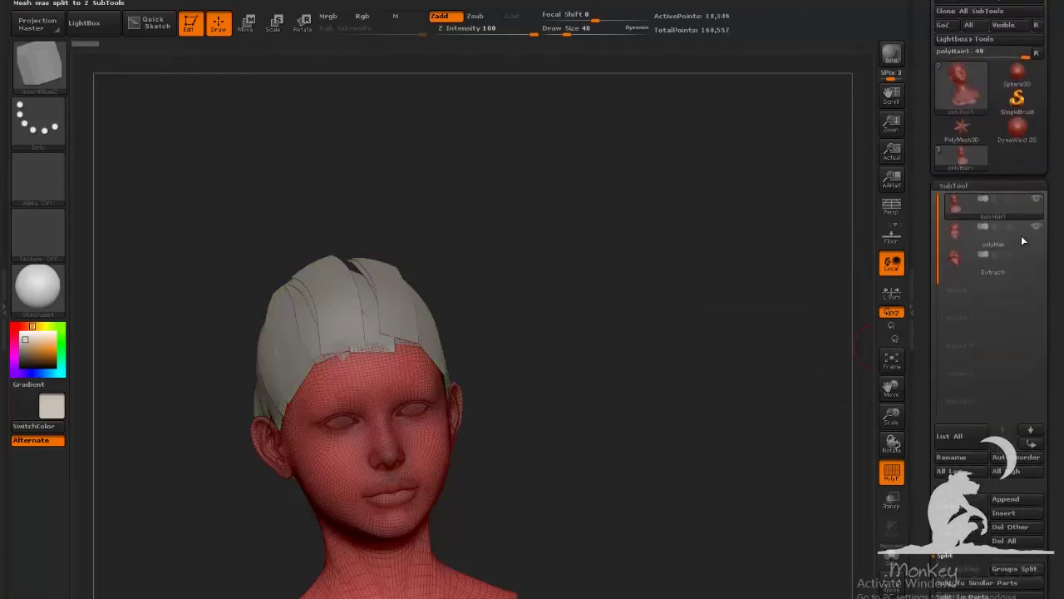
Step: Make the separated hair strips the active subtool and turn the bust to its back
{"action": "left_click", "coordinate": [961, 265]}
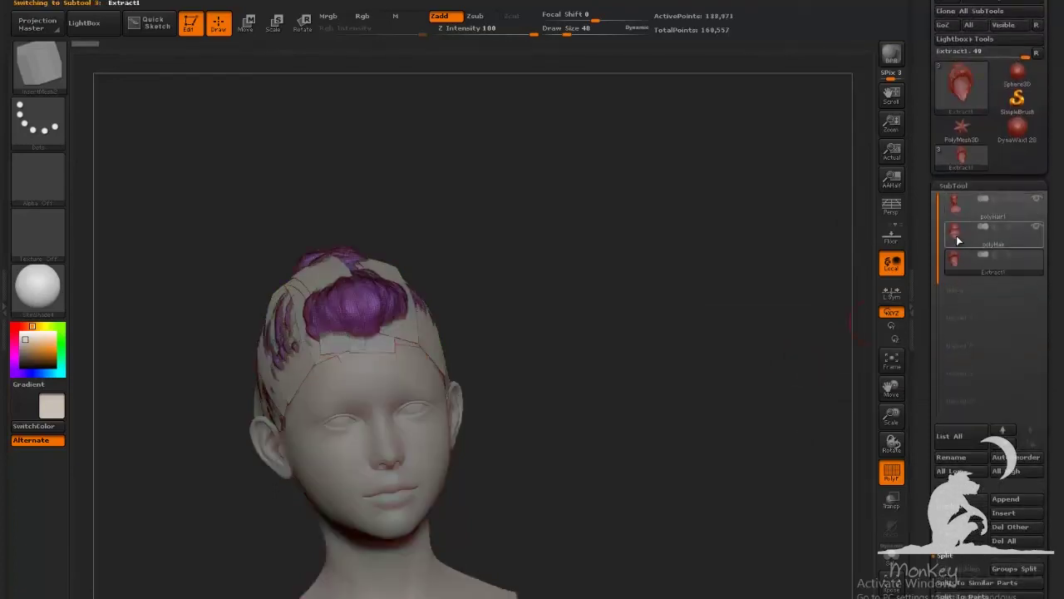
{"action": "left_click", "coordinate": [958, 241]}
{"action": "left_click_drag", "start_coordinate": [582, 358], "coordinate": [701, 359]}
{"action": "left_click_drag", "start_coordinate": [730, 472], "coordinate": [829, 478]}
{"action": "mouse_move", "coordinate": [641, 494]}
{"action": "left_mouse_down", "text": "alt"}
{"action": "mouse_move", "coordinate": [697, 431]}
{"action": "mouse_move", "coordinate": [630, 463]}
{"action": "left_mouse_up", "text": "alt"}
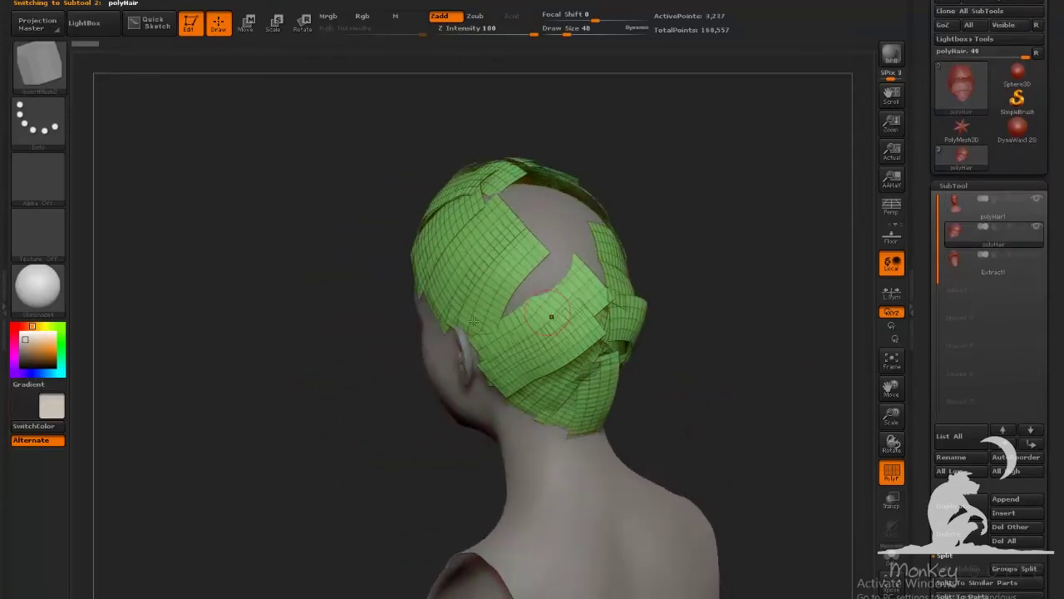
Step: Examine the hair strips' coverage around the head from both sides and the back, looking for remaining gaps
{"action": "left_click_drag", "start_coordinate": [725, 333], "coordinate": [741, 315]}
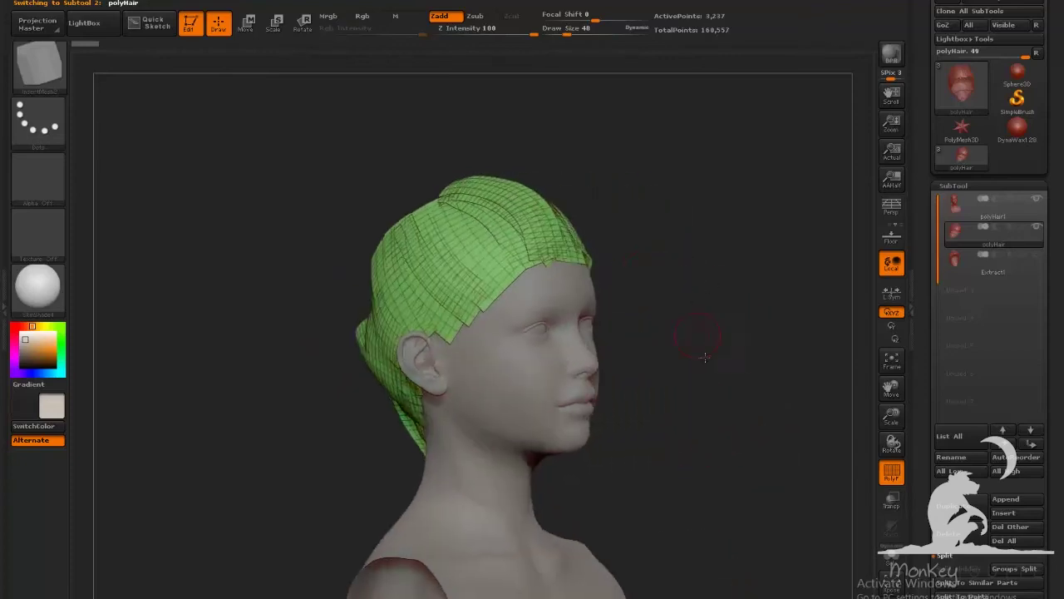
{"action": "left_click_drag", "start_coordinate": [704, 357], "coordinate": [683, 376]}
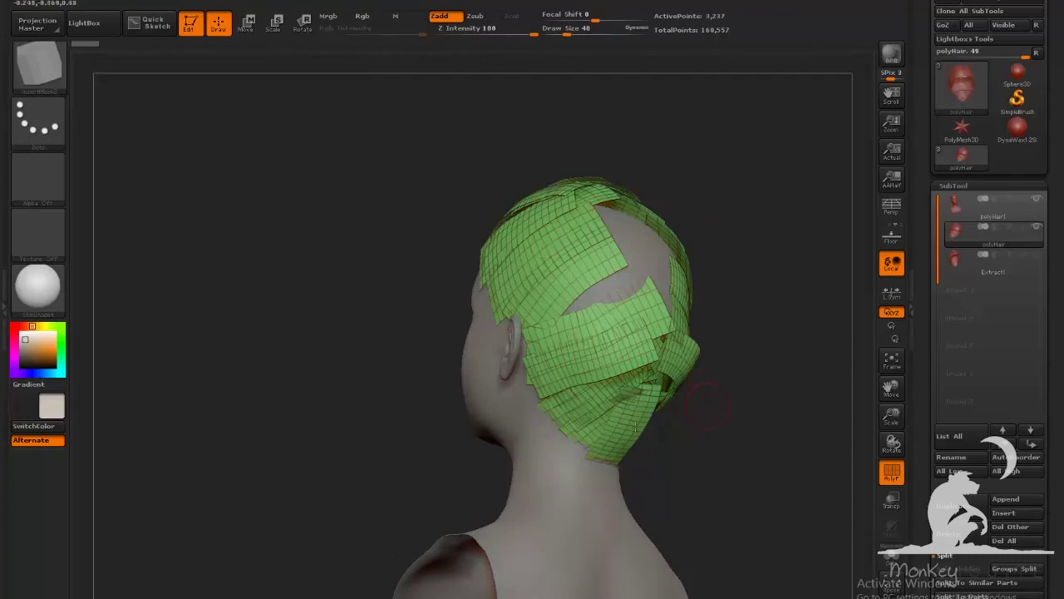
{"action": "left_click_drag", "start_coordinate": [763, 453], "coordinate": [699, 393]}
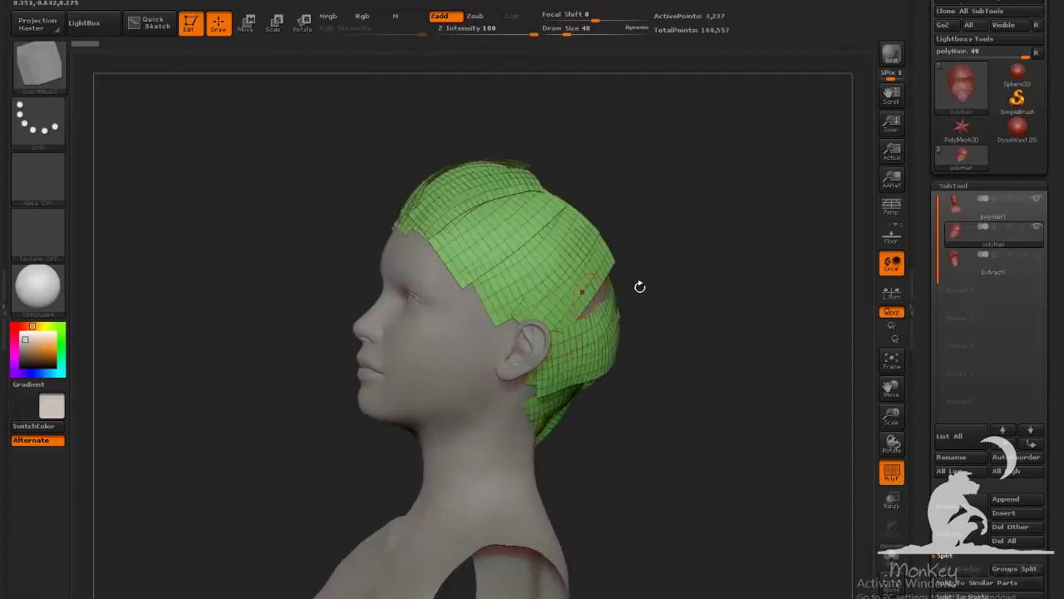
{"action": "left_click_drag", "start_coordinate": [658, 435], "coordinate": [614, 426]}
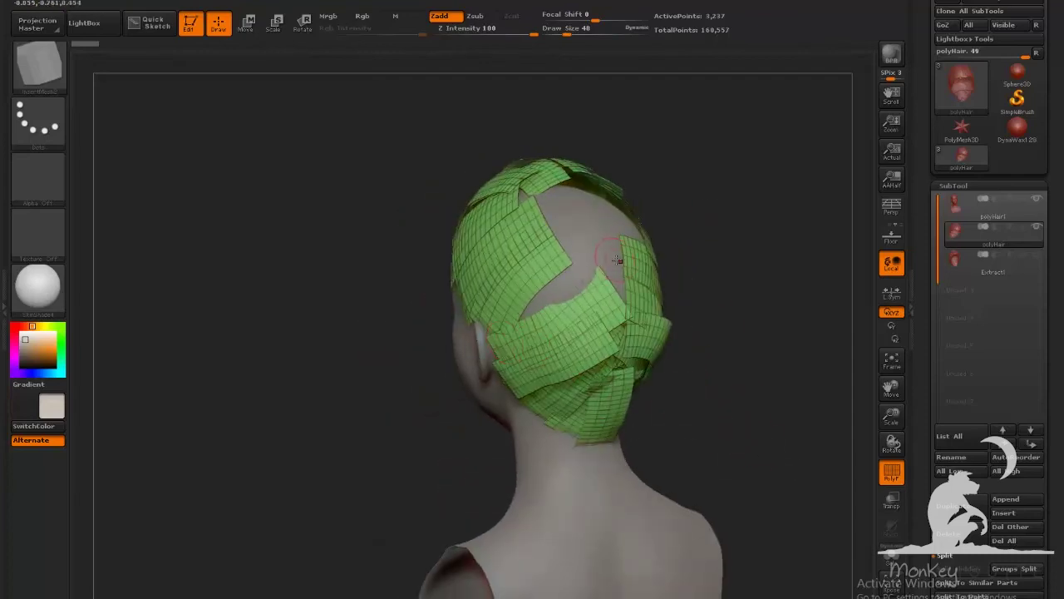
{"action": "left_click_drag", "start_coordinate": [790, 368], "coordinate": [721, 432]}
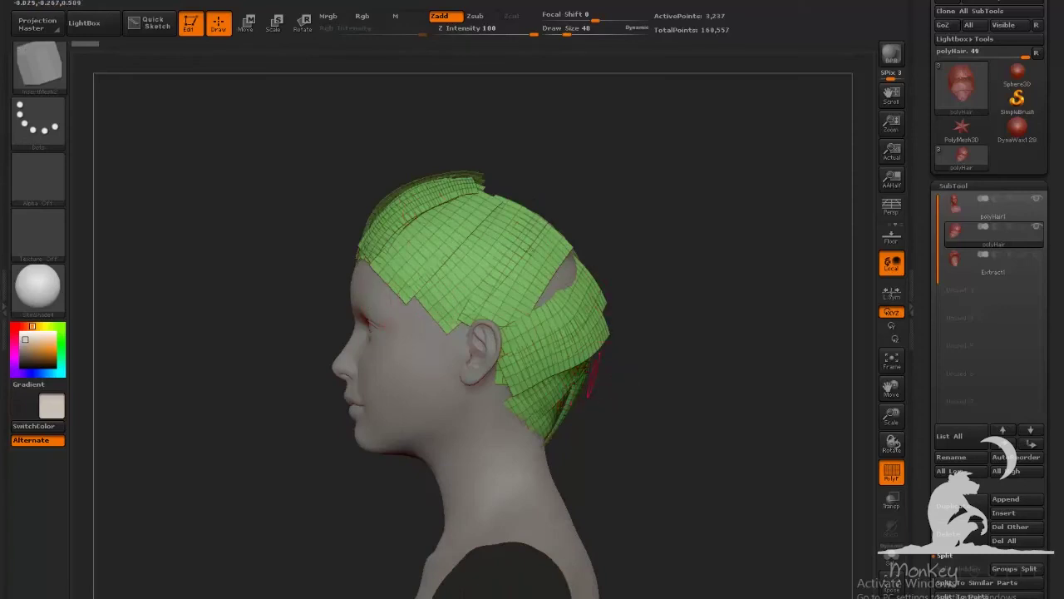
{"action": "left_click_drag", "start_coordinate": [703, 453], "coordinate": [705, 337]}
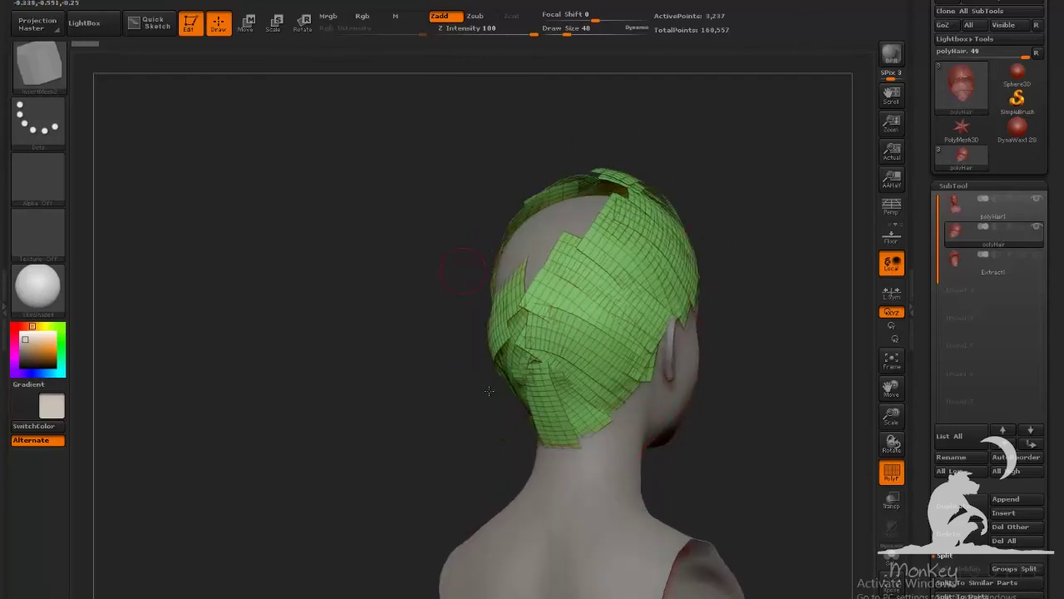
{"action": "left_click_drag", "start_coordinate": [784, 332], "coordinate": [717, 261]}
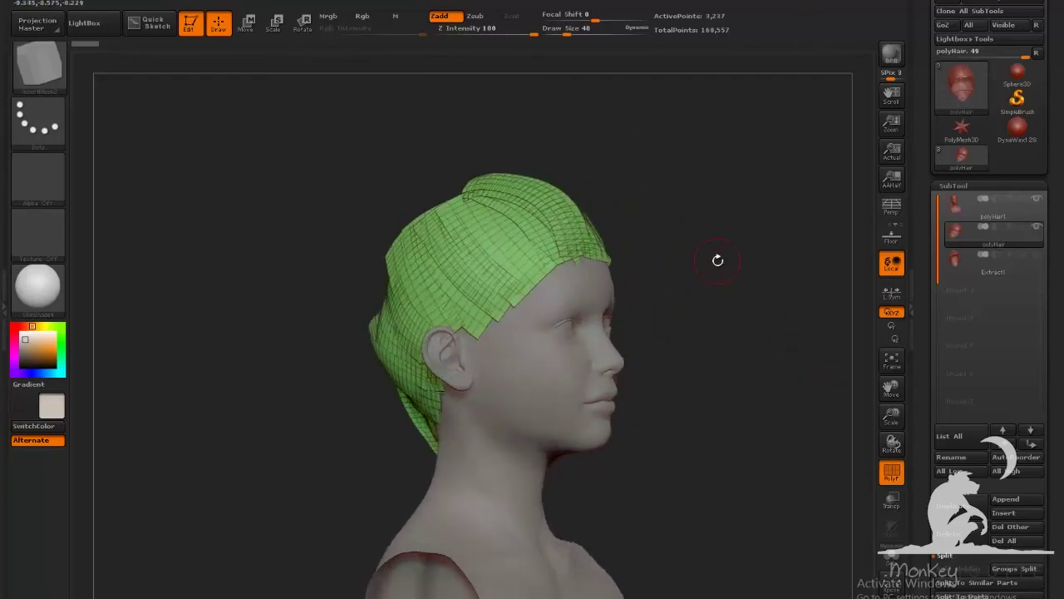
{"action": "left_click_drag", "start_coordinate": [700, 412], "coordinate": [851, 263]}
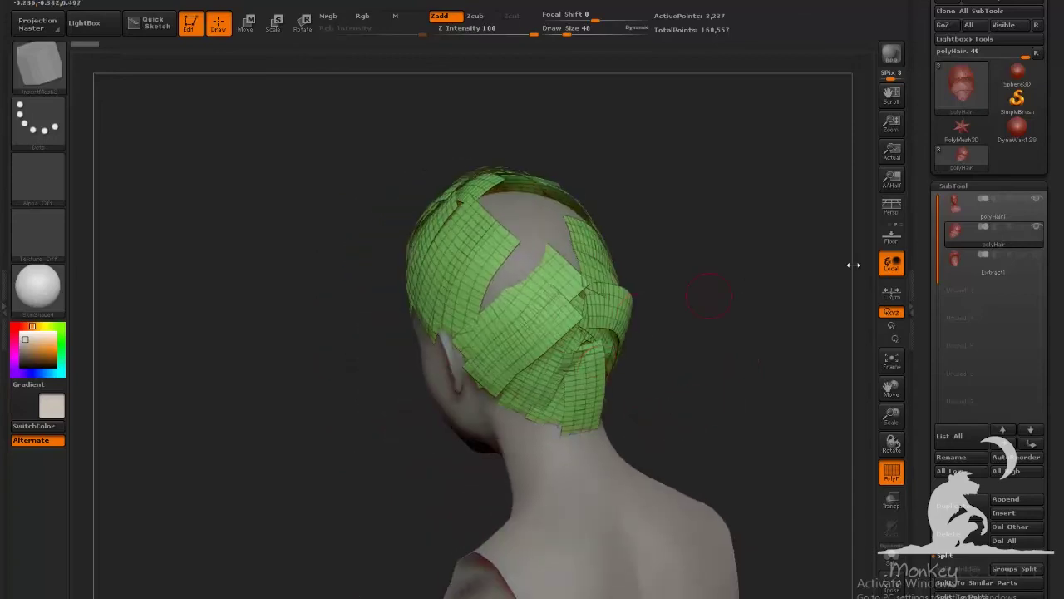
{"action": "left_click_drag", "start_coordinate": [690, 309], "coordinate": [638, 253]}
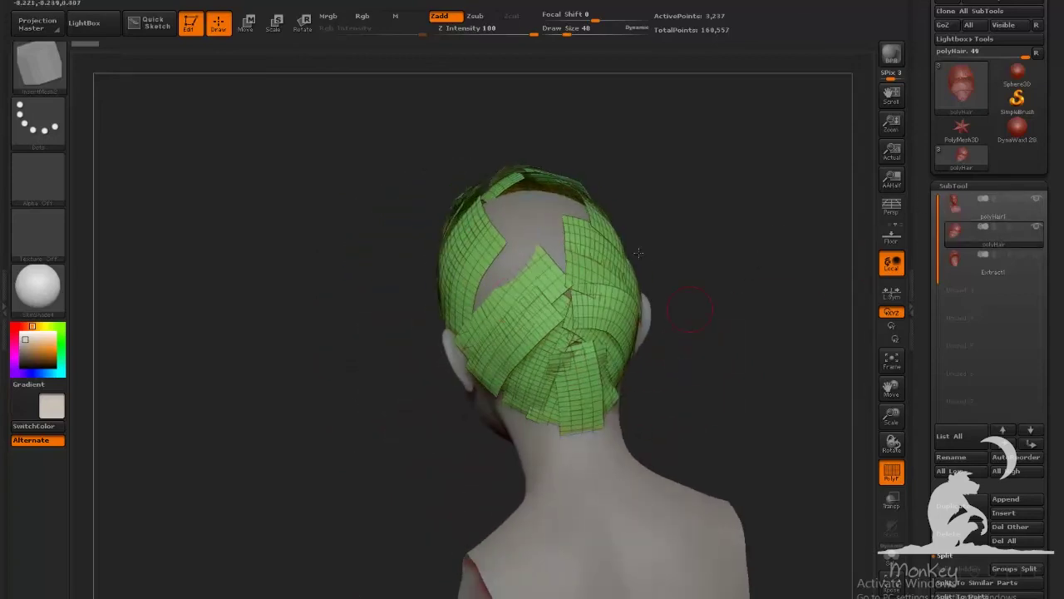
{"action": "left_click_drag", "start_coordinate": [734, 364], "coordinate": [664, 364]}
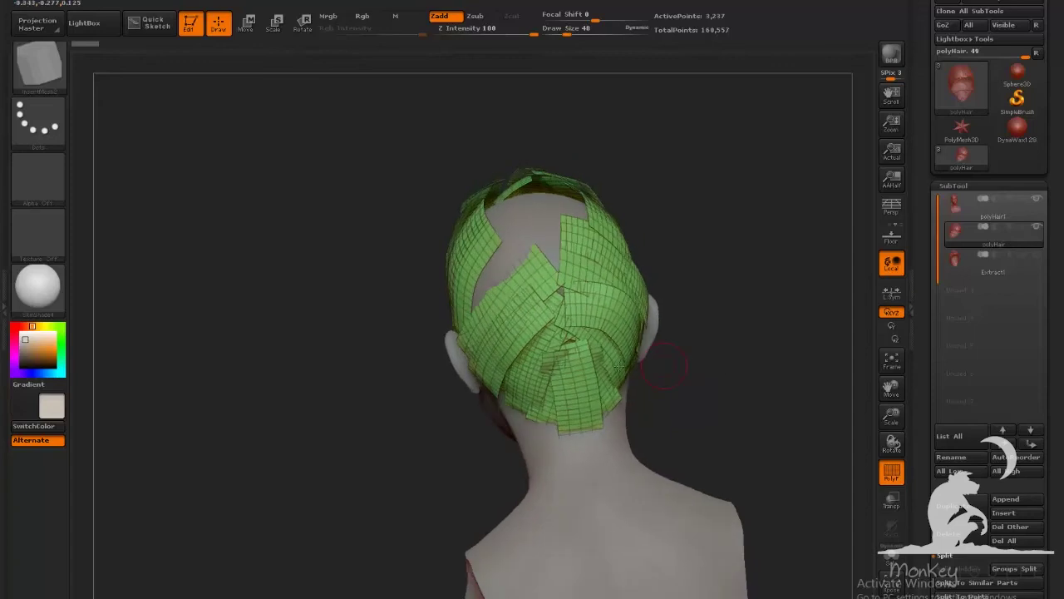
{"action": "mouse_move", "coordinate": [739, 341]}
{"action": "left_mouse_down"}
{"action": "mouse_move", "coordinate": [707, 344]}
{"action": "mouse_move", "coordinate": [733, 338]}
{"action": "left_mouse_up"}
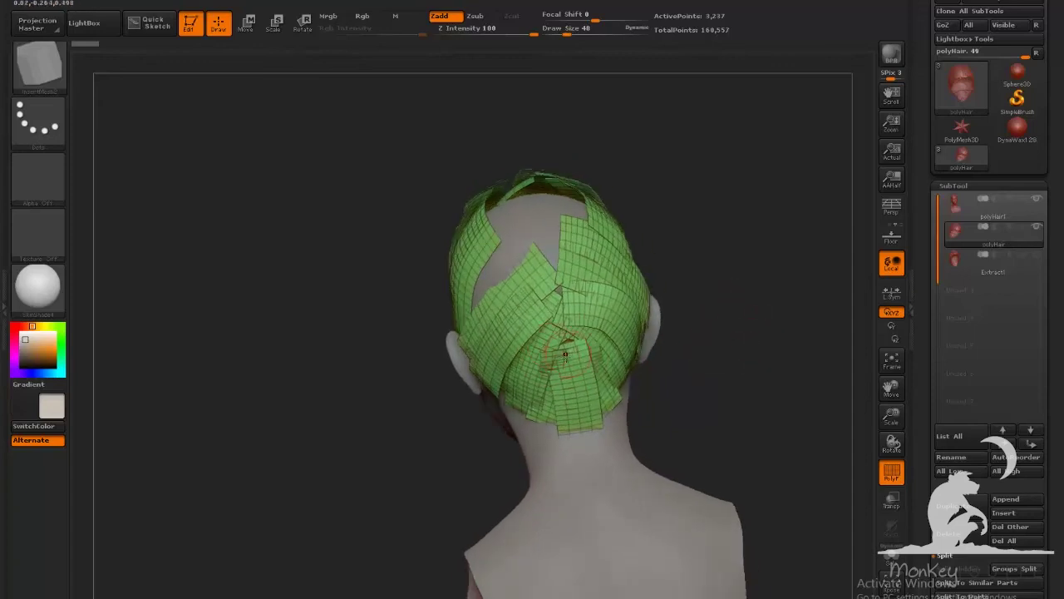
Step: Adjust the hair strips at the back of the head with the Move brush at draw size 150
{"action": "key", "text": "b"}
{"action": "key", "text": "m"}
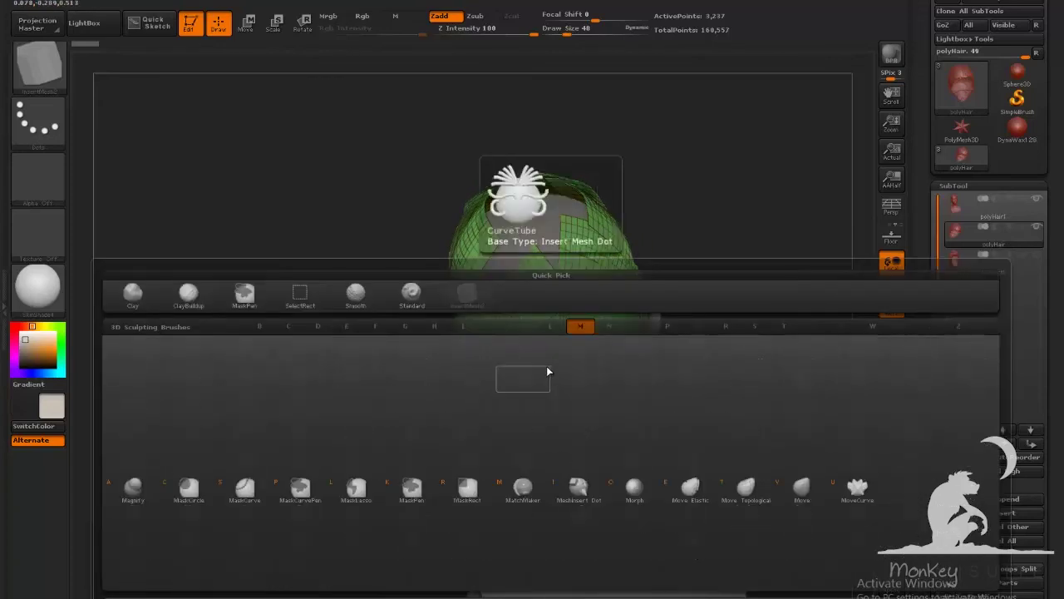
{"action": "key", "text": "v"}
{"action": "left_click_drag", "start_coordinate": [641, 173], "coordinate": [697, 216]}
{"action": "left_click_drag", "start_coordinate": [569, 35], "coordinate": [584, 35]}
{"action": "left_click_drag", "start_coordinate": [704, 156], "coordinate": [699, 201]}
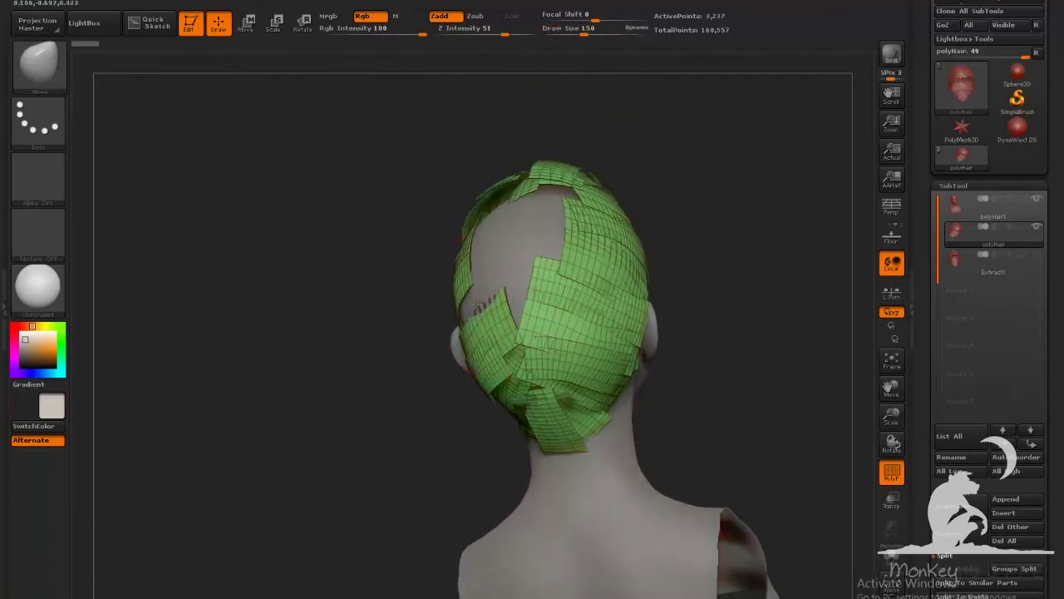
{"action": "left_click_drag", "start_coordinate": [657, 346], "coordinate": [723, 350]}
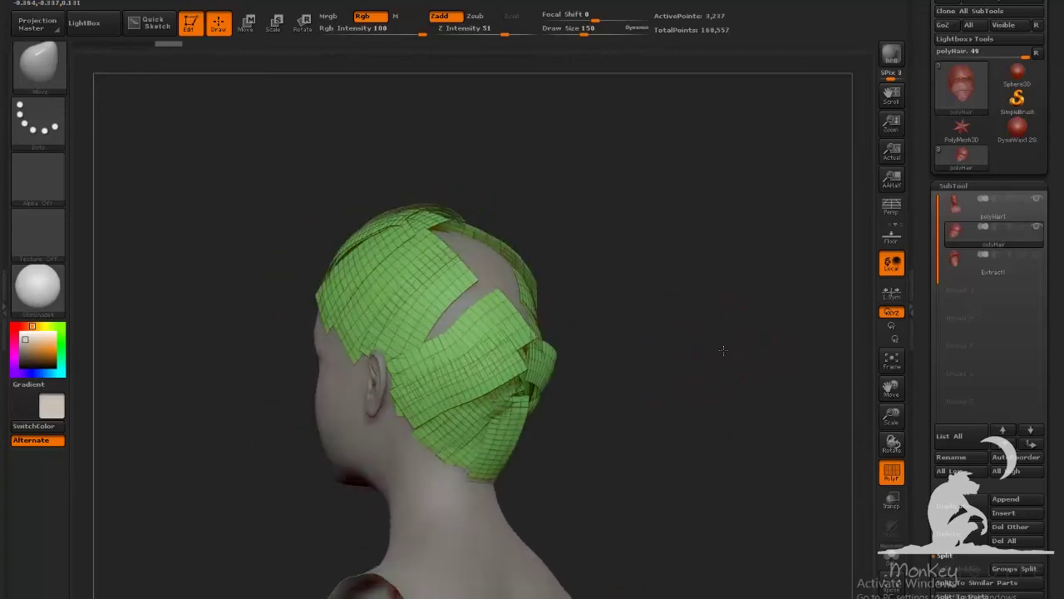
Step: Make the bust the active subtool and choose the insert mesh brush for the hair strips again
{"action": "left_click", "coordinate": [956, 207]}
{"action": "left_click_drag", "start_coordinate": [641, 413], "coordinate": [658, 385]}
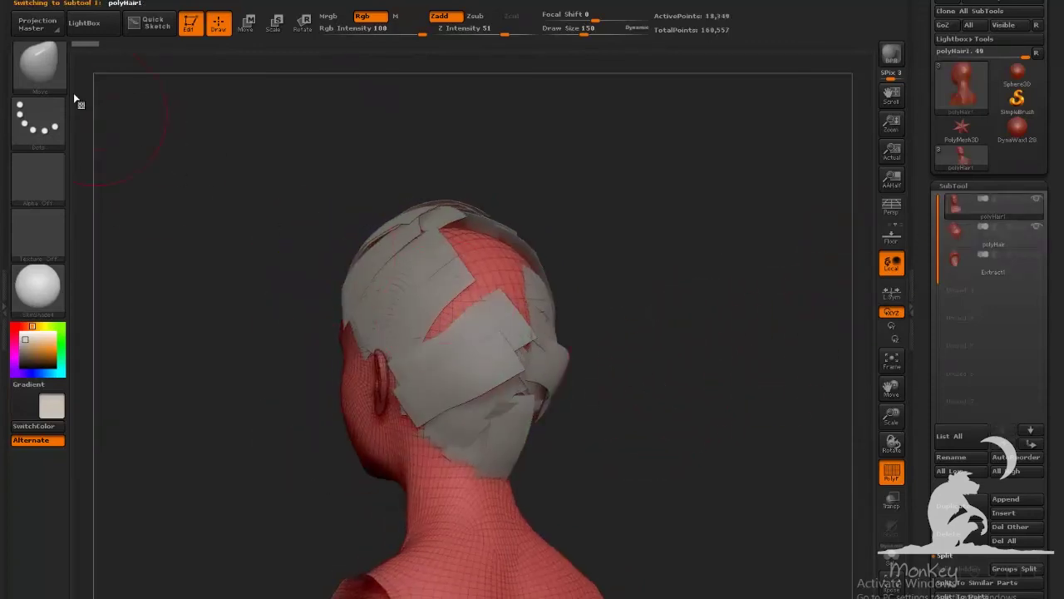
{"action": "left_click", "coordinate": [39, 65]}
{"action": "left_click", "coordinate": [515, 84]}
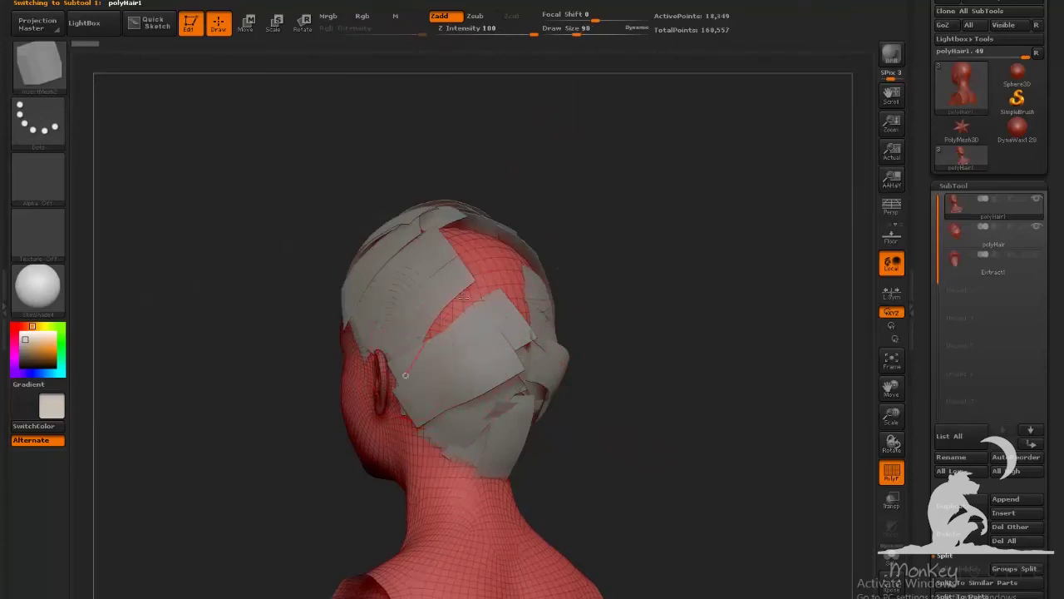
{"action": "left_click_drag", "start_coordinate": [505, 276], "coordinate": [513, 274]}
{"action": "mouse_move", "coordinate": [596, 313]}
{"action": "left_mouse_down"}
{"action": "mouse_move", "coordinate": [665, 415]}
{"action": "mouse_move", "coordinate": [651, 359]}
{"action": "mouse_move", "coordinate": [602, 378]}
{"action": "left_mouse_up"}
{"action": "key", "text": "ctrl+z"}
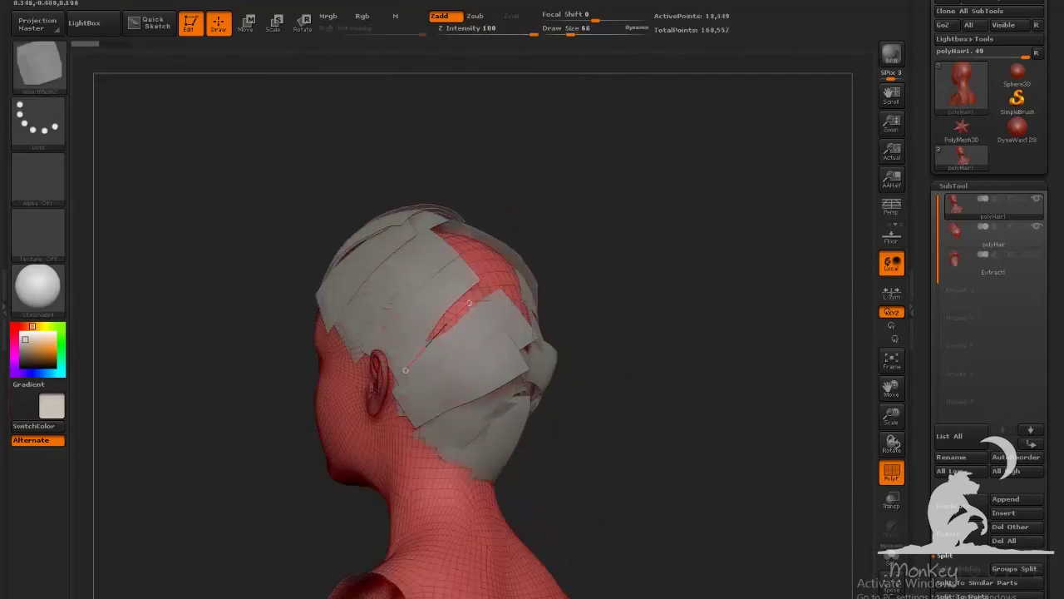
Step: Insert a hair strip at draw size 66 from behind the ear toward the back of the head, covering the gap
{"action": "left_click_drag", "start_coordinate": [469, 302], "coordinate": [489, 289]}
{"action": "mouse_move", "coordinate": [657, 323]}
{"action": "left_mouse_down"}
{"action": "mouse_move", "coordinate": [667, 417]}
{"action": "mouse_move", "coordinate": [709, 370]}
{"action": "mouse_move", "coordinate": [583, 360]}
{"action": "left_mouse_up"}
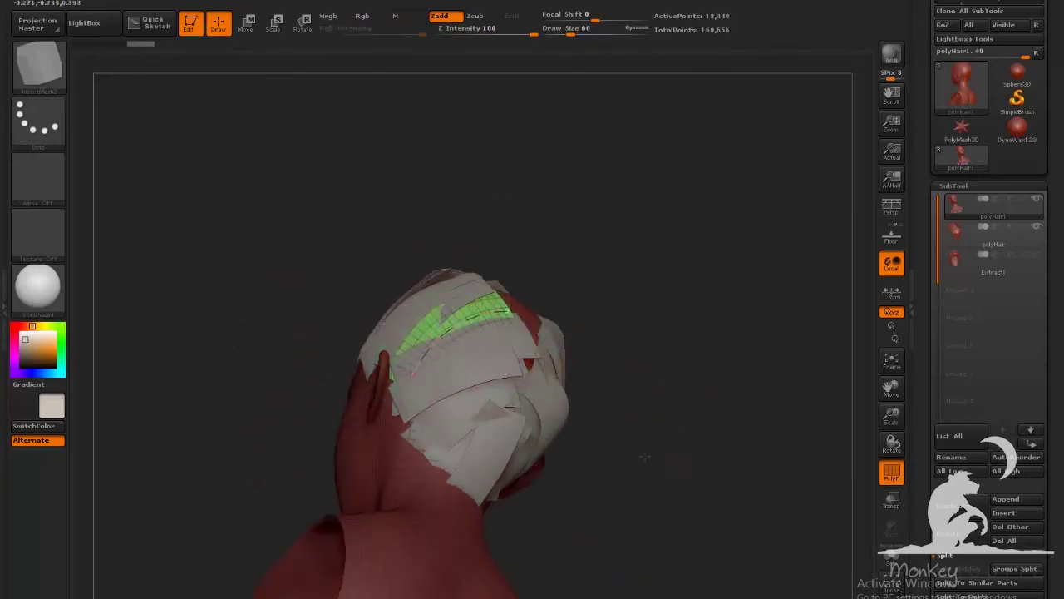
{"action": "left_click_drag", "start_coordinate": [645, 458], "coordinate": [490, 334]}
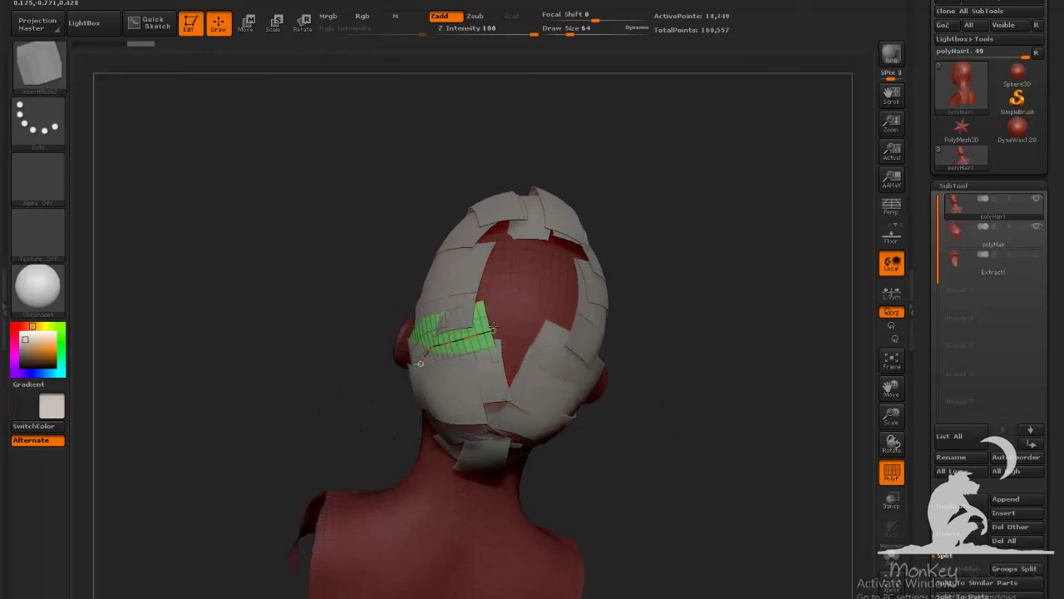
{"action": "left_click_drag", "start_coordinate": [660, 396], "coordinate": [645, 284]}
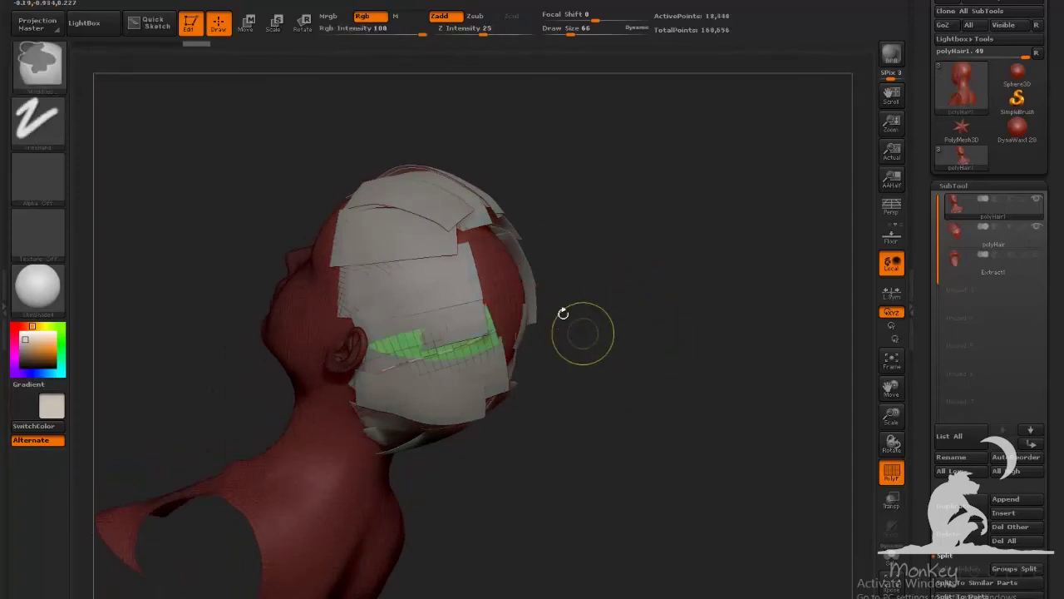
{"action": "left_click_drag", "start_coordinate": [551, 307], "coordinate": [574, 382]}
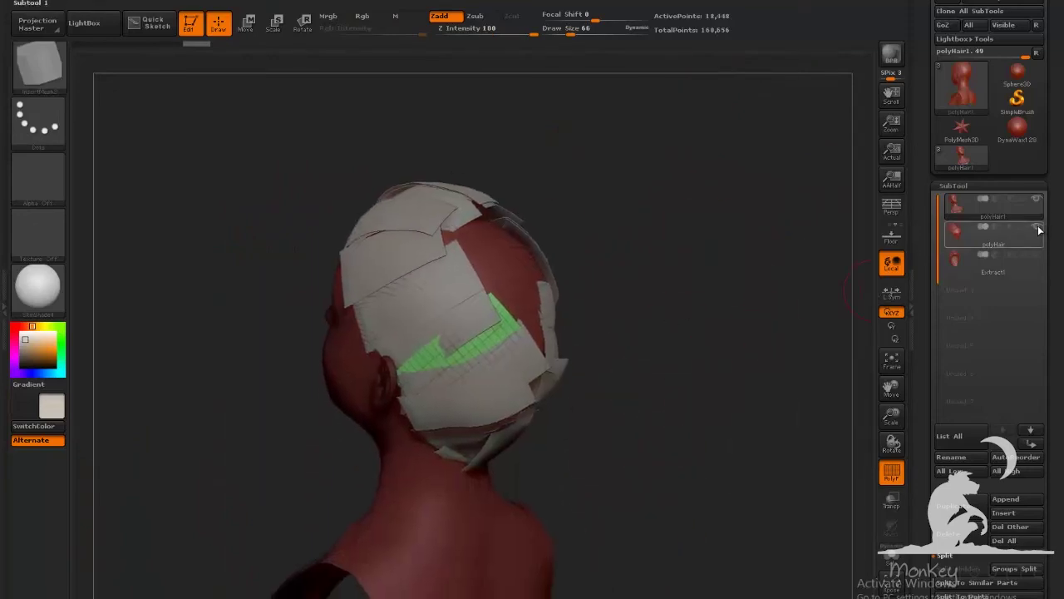
Step: Hide the existing hair strips and split the bust by polygroups so the new strip becomes its own subtool
{"action": "left_click", "coordinate": [1038, 228]}
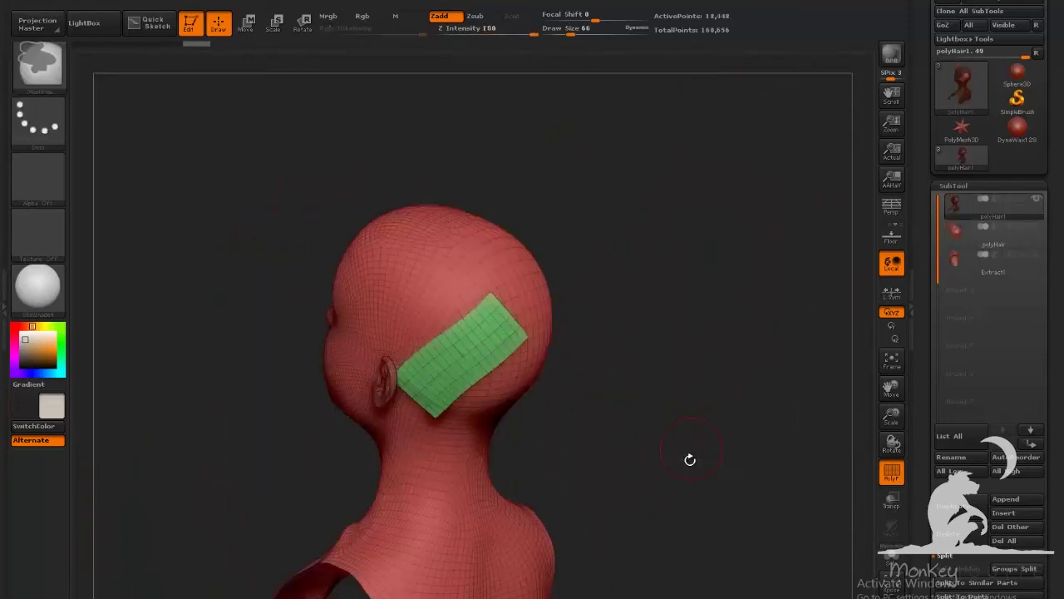
{"action": "scroll", "coordinate": [1040, 349], "scroll_direction": "down", "scroll_amount": 5}
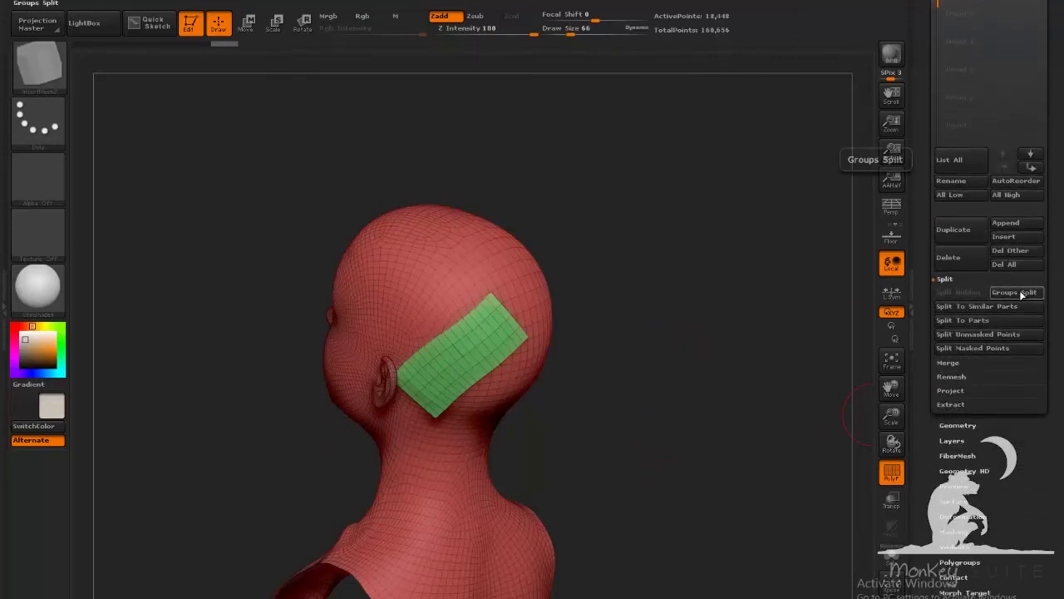
{"action": "left_click", "coordinate": [1022, 295]}
{"action": "scroll", "coordinate": [1050, 242], "scroll_direction": "up", "scroll_amount": 5}
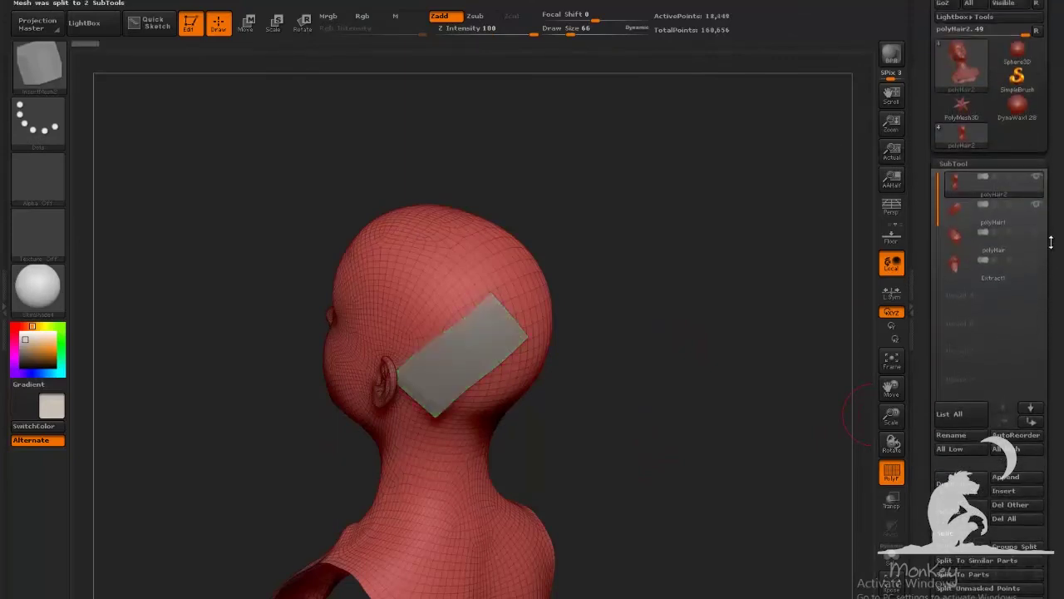
{"action": "left_click_drag", "start_coordinate": [1051, 242], "coordinate": [1050, 238]}
Step: Merge the new strip's subtool down into the existing hair strips and accept the non-undoable operation
{"action": "left_click", "coordinate": [959, 212]}
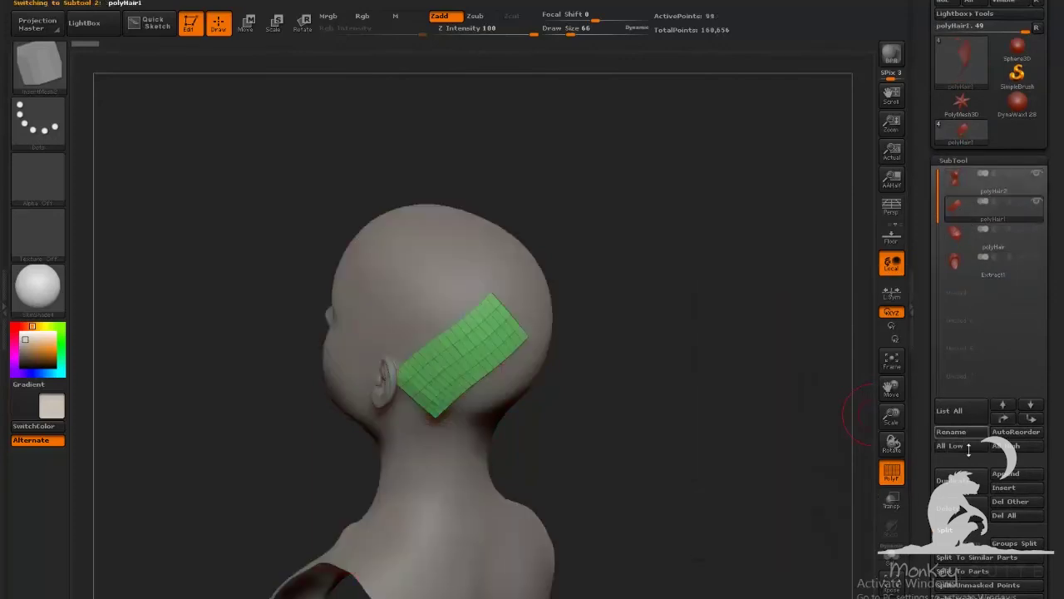
{"action": "left_click", "coordinate": [953, 532]}
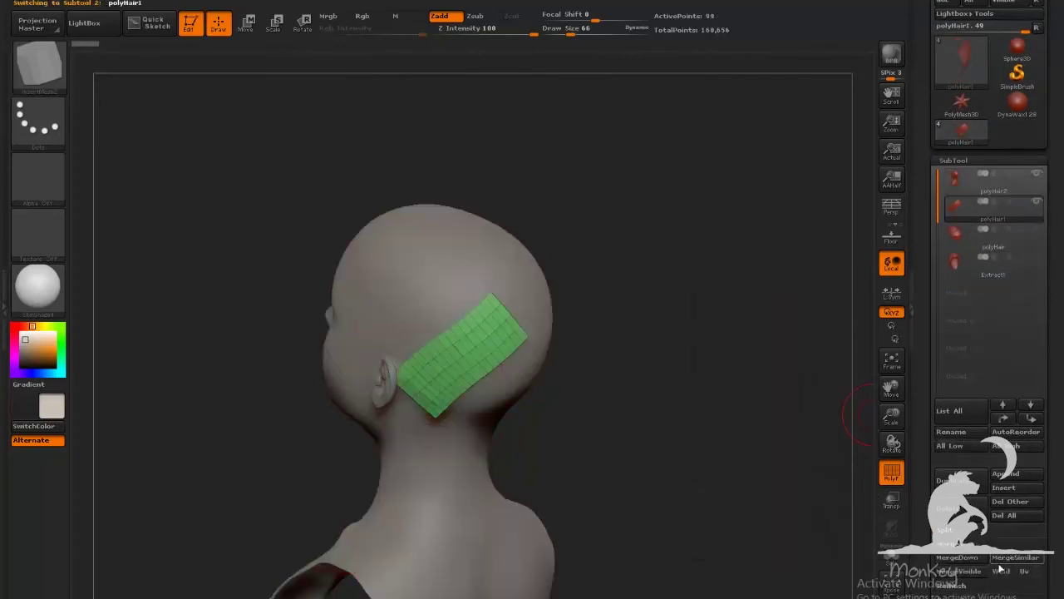
{"action": "left_click", "coordinate": [979, 568]}
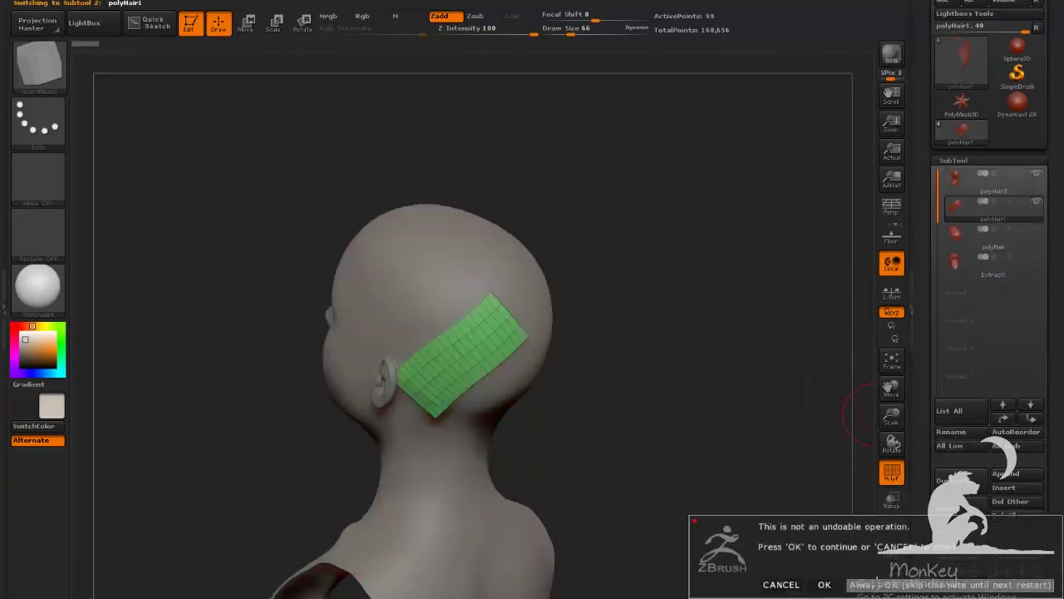
{"action": "left_click", "coordinate": [834, 580]}
Step: Combine all the merged hair strips into a single polygroup
{"action": "left_click_drag", "start_coordinate": [735, 387], "coordinate": [831, 296]}
{"action": "left_click", "coordinate": [978, 163]}
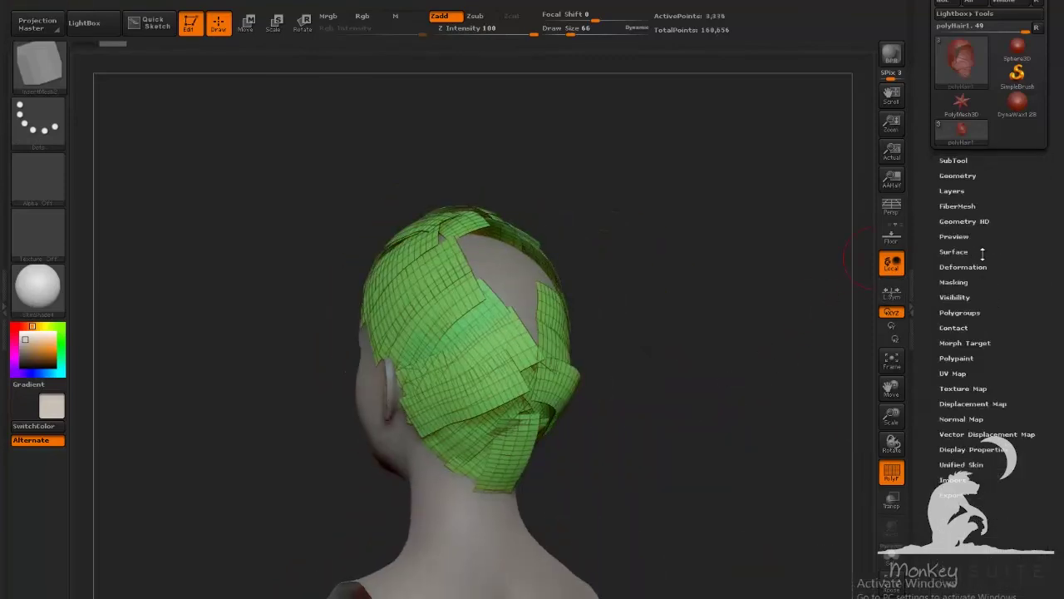
{"action": "left_click", "coordinate": [960, 312]}
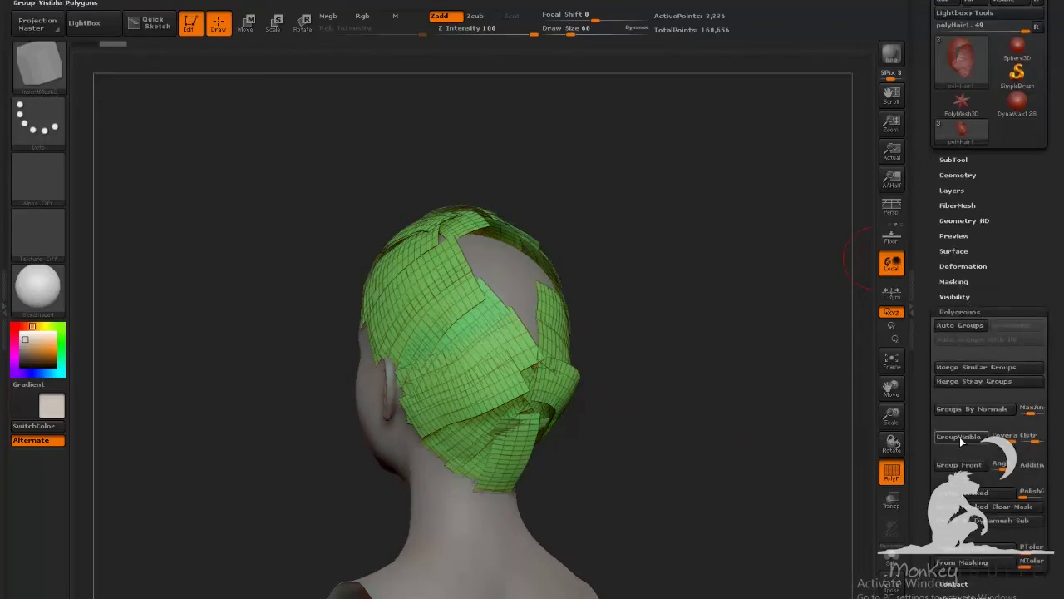
{"action": "left_click_drag", "start_coordinate": [694, 485], "coordinate": [724, 484]}
{"action": "left_click", "coordinate": [954, 159]}
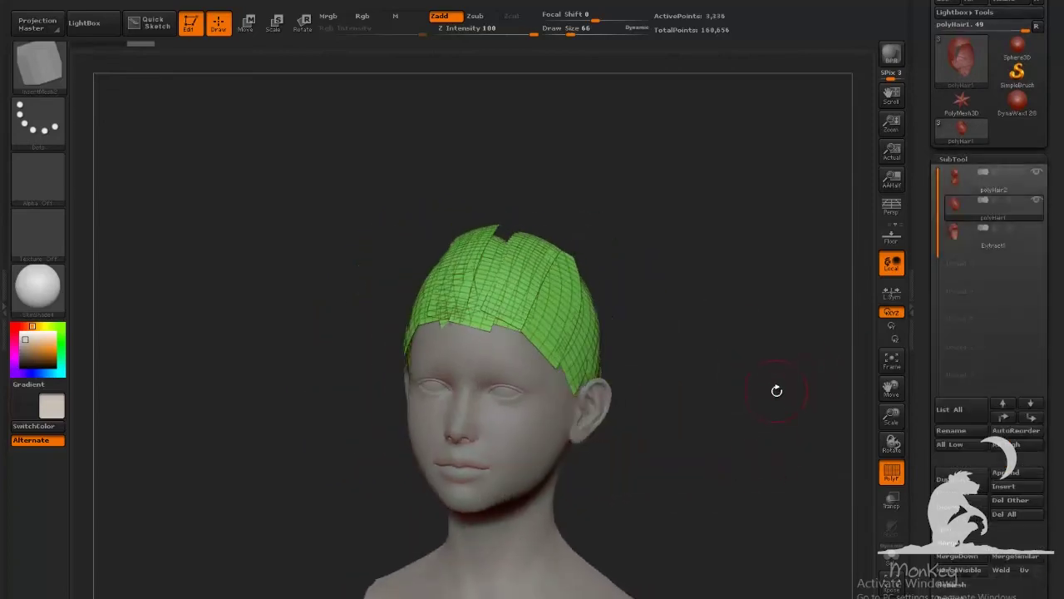
Step: Show the sculpted hair again, make it the active subtool and turn off the PolyFrame display
{"action": "left_click_drag", "start_coordinate": [777, 390], "coordinate": [695, 336], "text": "alt"}
{"action": "left_click", "coordinate": [1037, 230]}
{"action": "left_click_drag", "start_coordinate": [720, 401], "coordinate": [661, 443]}
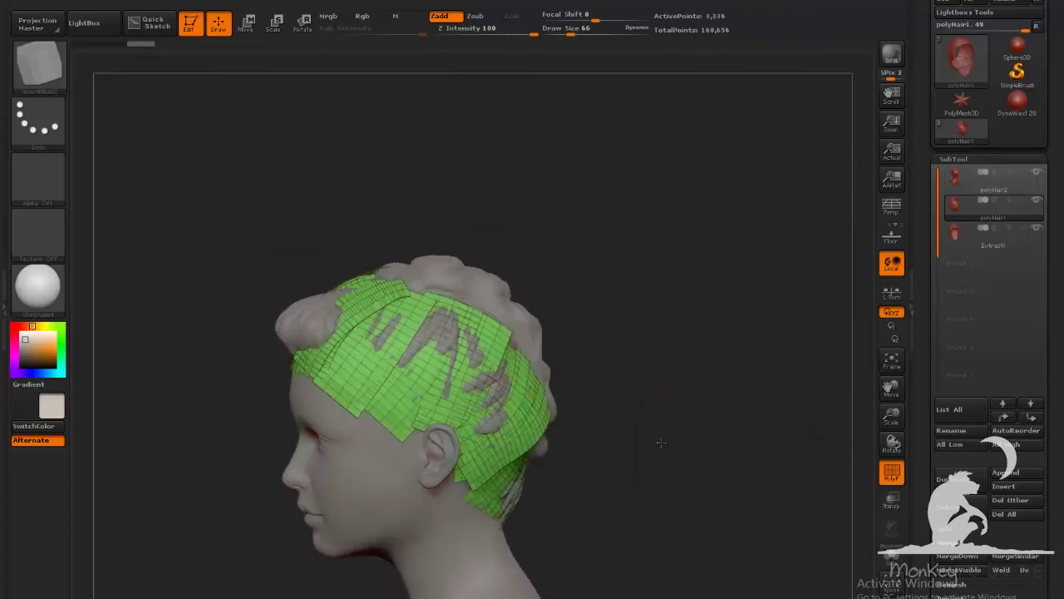
{"action": "left_click", "coordinate": [960, 241]}
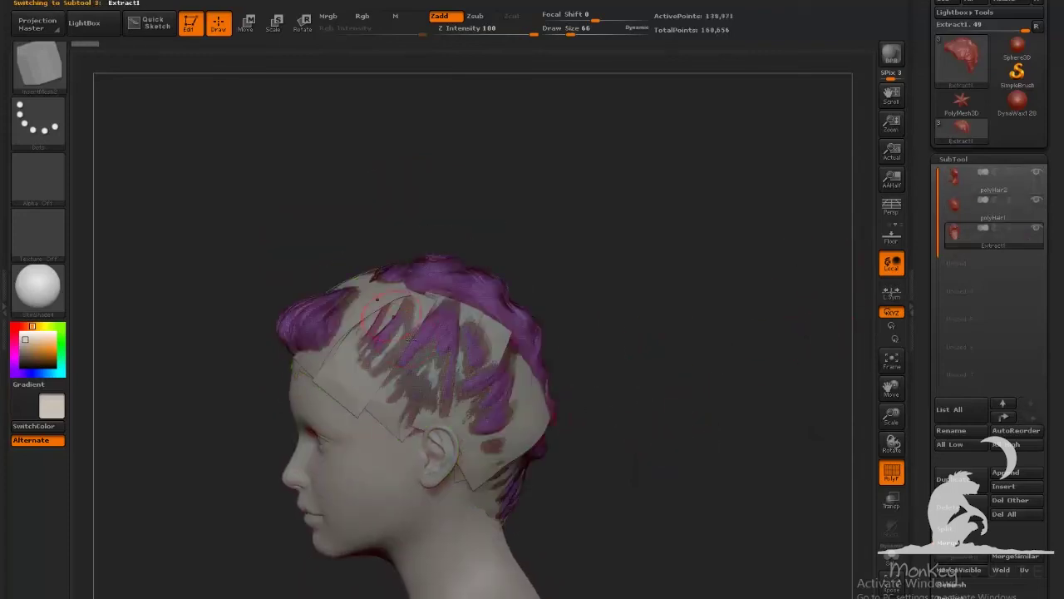
{"action": "key", "text": "shift+f"}
{"action": "left_click_drag", "start_coordinate": [676, 378], "coordinate": [785, 345]}
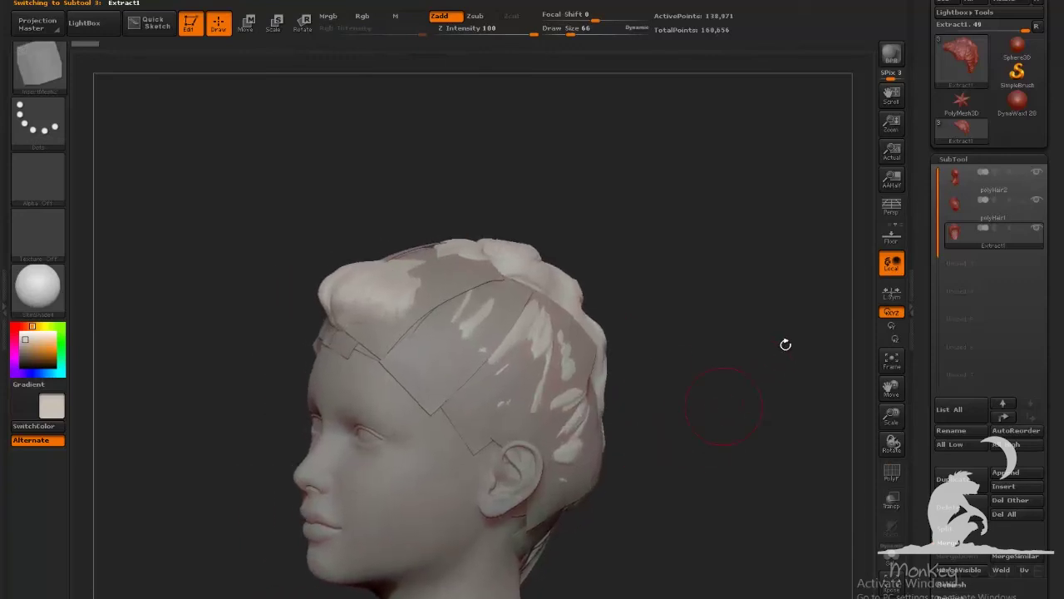
Step: Hide the polyHair1 strips and draw a hair strip at draw size 42 from the temple up to the crown
{"action": "left_click", "coordinate": [1038, 203]}
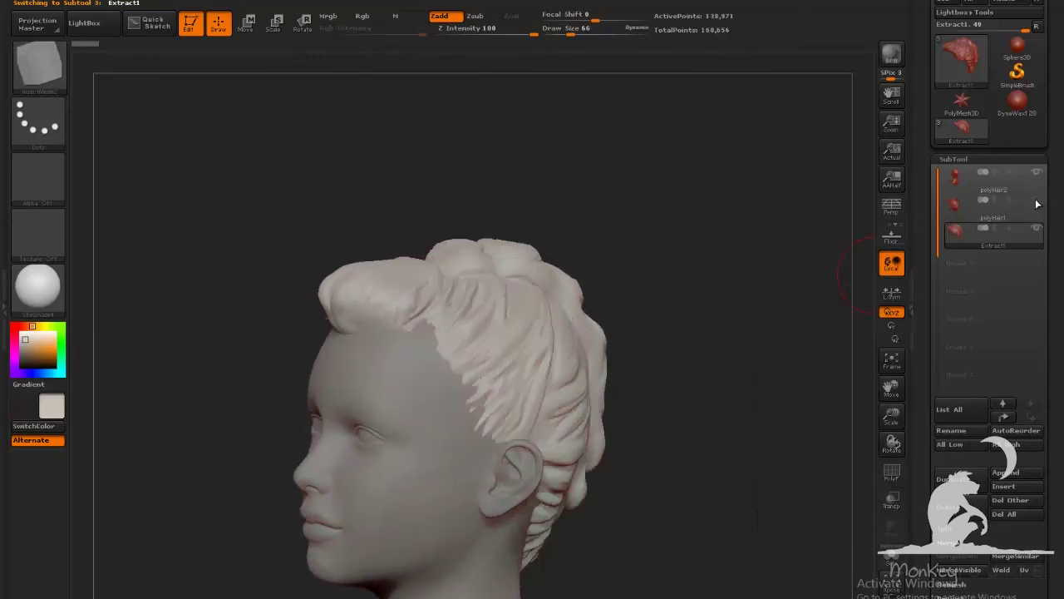
{"action": "mouse_move", "coordinate": [670, 408]}
{"action": "left_mouse_down"}
{"action": "mouse_move", "coordinate": [639, 412]}
{"action": "mouse_move", "coordinate": [650, 415]}
{"action": "left_mouse_up"}
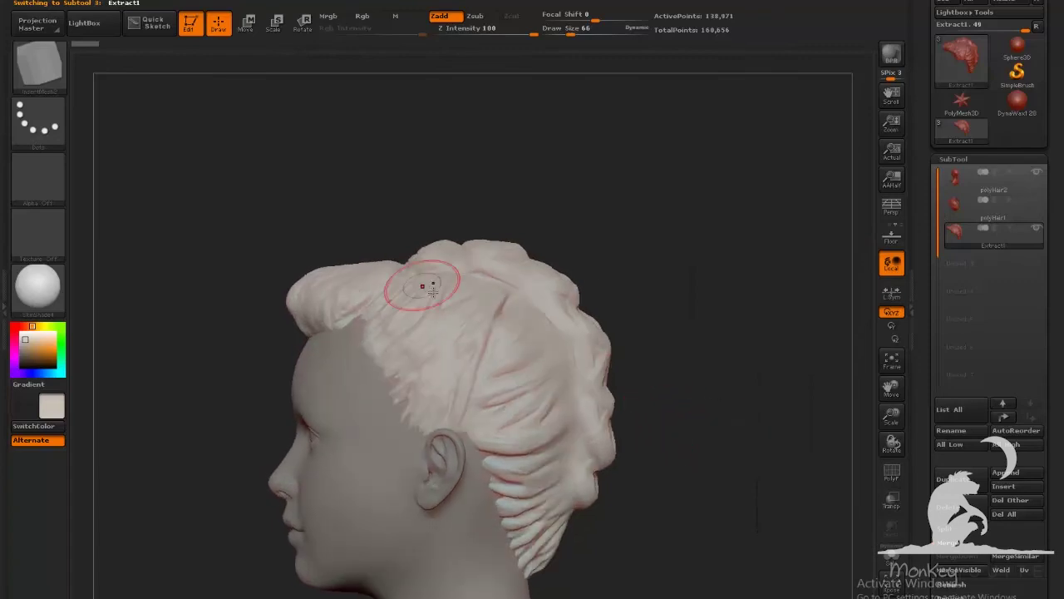
{"action": "key", "text": "bracketleft"}
{"action": "key", "text": "bracketleft"}
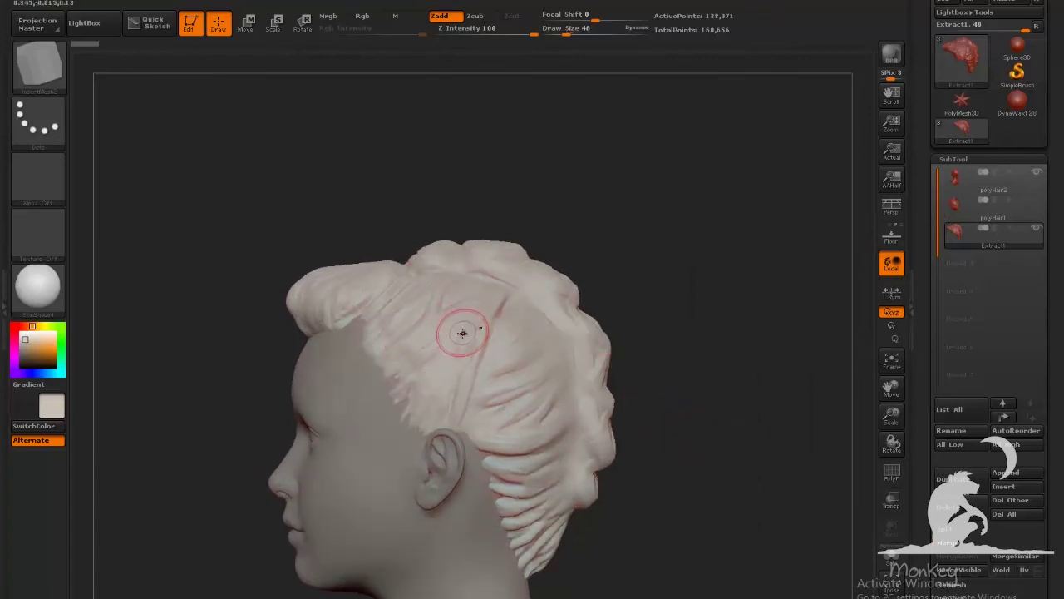
{"action": "left_click_drag", "start_coordinate": [680, 393], "coordinate": [695, 453]}
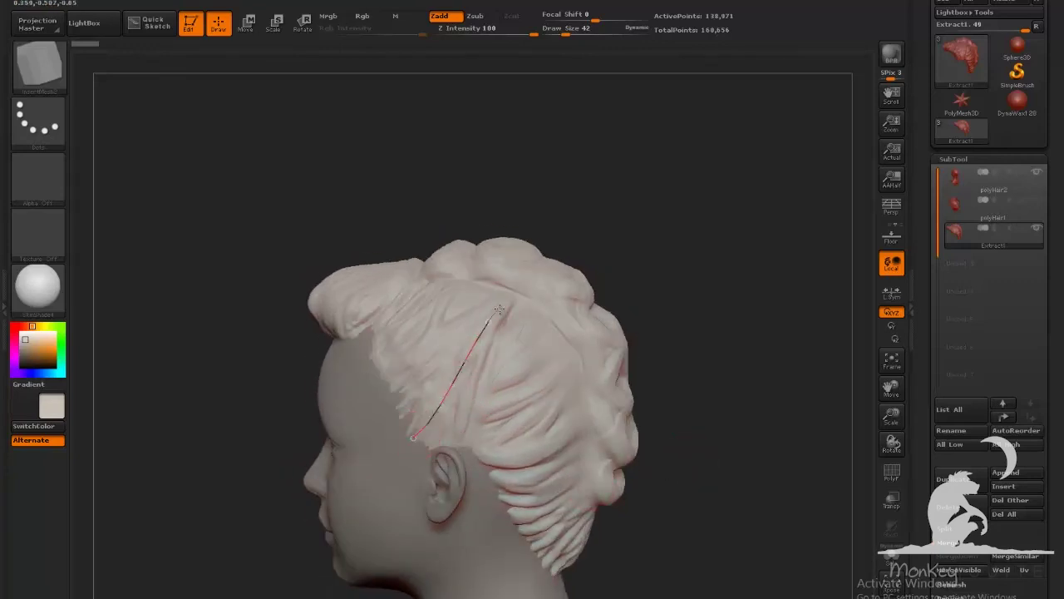
{"action": "left_click_drag", "start_coordinate": [529, 291], "coordinate": [531, 291]}
Step: Reshape the temple strip at draw size 64, fitting its upper end against the crown beside the braid
{"action": "left_click_drag", "start_coordinate": [790, 379], "coordinate": [666, 381]}
{"action": "key", "text": "bracketright"}
{"action": "key", "text": "bracketright"}
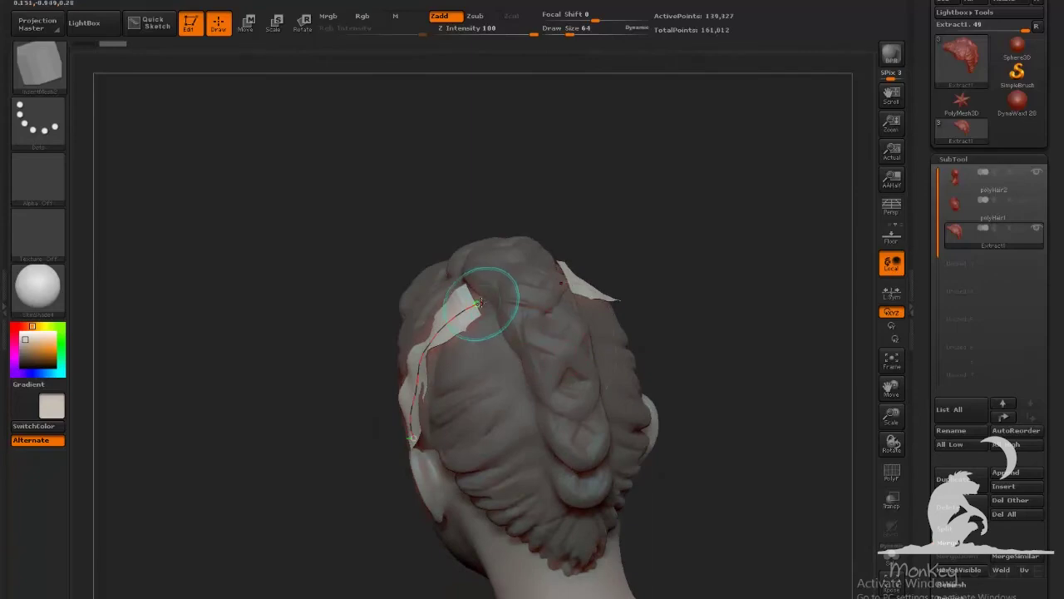
{"action": "left_click", "coordinate": [497, 295]}
{"action": "right_click_drag", "start_coordinate": [497, 295], "coordinate": [800, 352]}
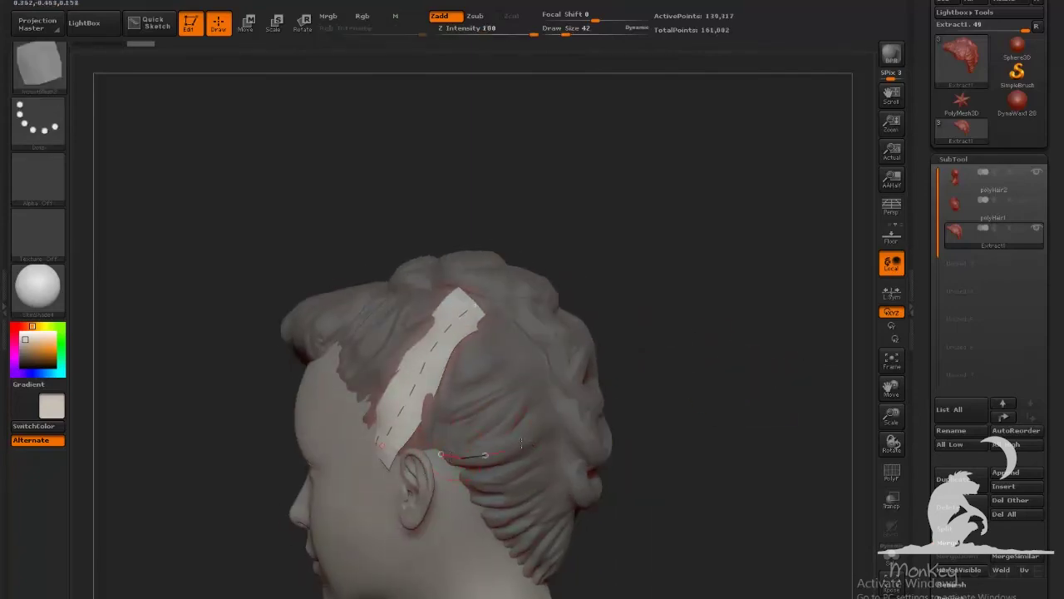
Step: Lay a hair strip from behind the ear back to the braid and adjust its path with the larger brush
{"action": "left_click_drag", "start_coordinate": [577, 409], "coordinate": [577, 409]}
{"action": "mouse_move", "coordinate": [765, 433]}
{"action": "left_mouse_down"}
{"action": "mouse_move", "coordinate": [677, 461]}
{"action": "mouse_move", "coordinate": [649, 399]}
{"action": "left_mouse_up"}
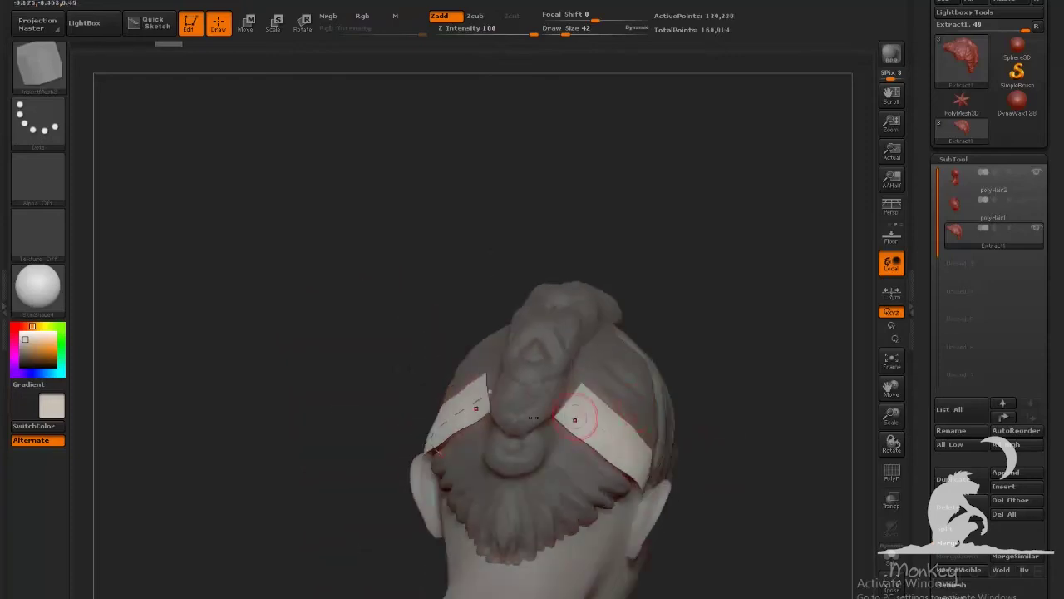
{"action": "left_click", "coordinate": [502, 388]}
{"action": "right_click_drag", "start_coordinate": [440, 454], "coordinate": [518, 460]}
{"action": "left_click_drag", "start_coordinate": [393, 449], "coordinate": [403, 456]}
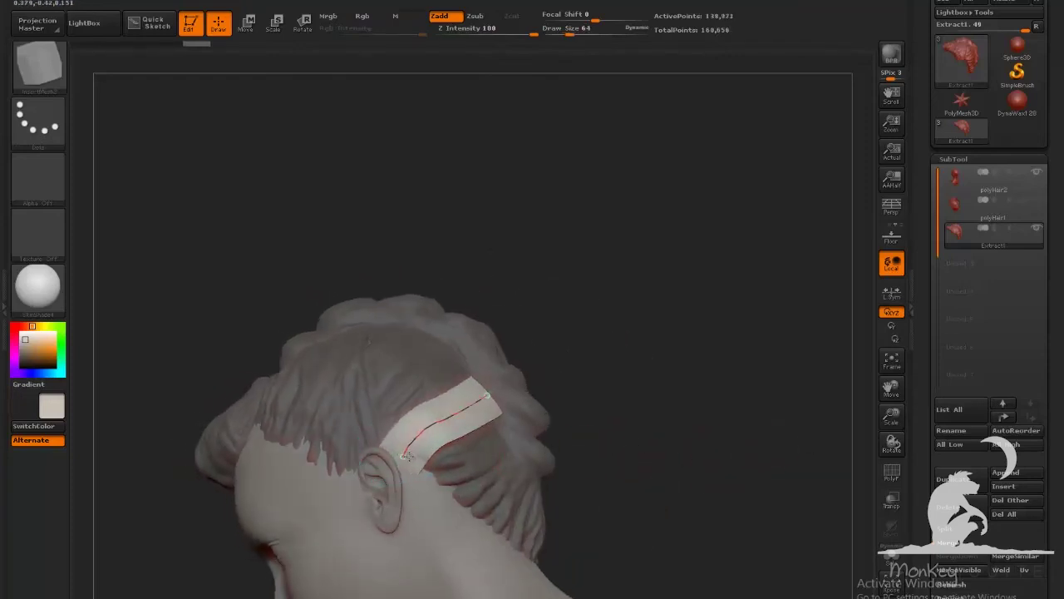
{"action": "left_click_drag", "start_coordinate": [484, 398], "coordinate": [493, 394]}
{"action": "mouse_move", "coordinate": [495, 389]}
{"action": "right_mouse_down"}
{"action": "mouse_move", "coordinate": [637, 340]}
{"action": "mouse_move", "coordinate": [500, 395]}
{"action": "right_mouse_up"}
{"action": "right_click_drag", "start_coordinate": [665, 363], "coordinate": [594, 428]}
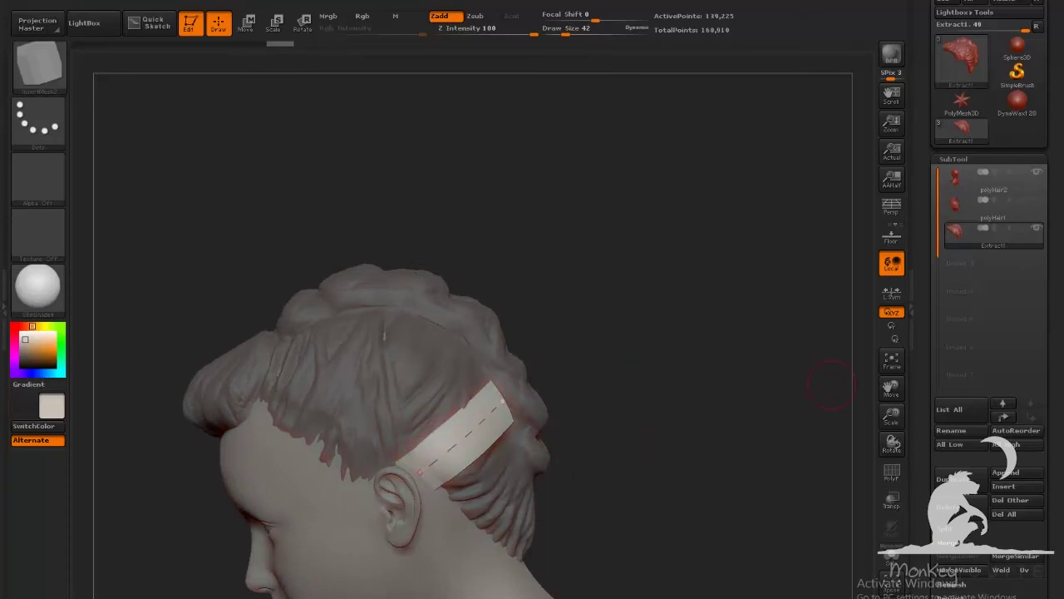
Step: Draw a strip from the ear up to the crown and another across the back of the head to the braid
{"action": "right_click_drag", "start_coordinate": [831, 385], "coordinate": [799, 358]}
{"action": "left_click_drag", "start_coordinate": [502, 384], "coordinate": [379, 306]}
{"action": "right_click_drag", "start_coordinate": [632, 332], "coordinate": [465, 366]}
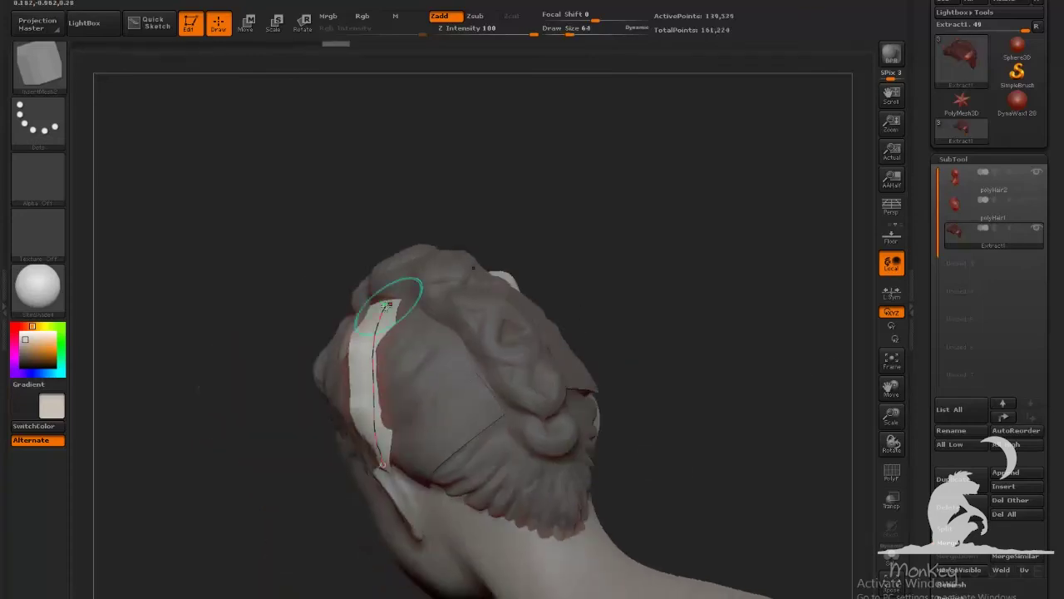
{"action": "left_click_drag", "start_coordinate": [408, 295], "coordinate": [374, 309]}
{"action": "right_click_drag", "start_coordinate": [466, 349], "coordinate": [466, 383]}
{"action": "mouse_move", "coordinate": [392, 404]}
{"action": "left_mouse_down"}
{"action": "mouse_move", "coordinate": [398, 393]}
{"action": "mouse_move", "coordinate": [394, 474]}
{"action": "left_mouse_up"}
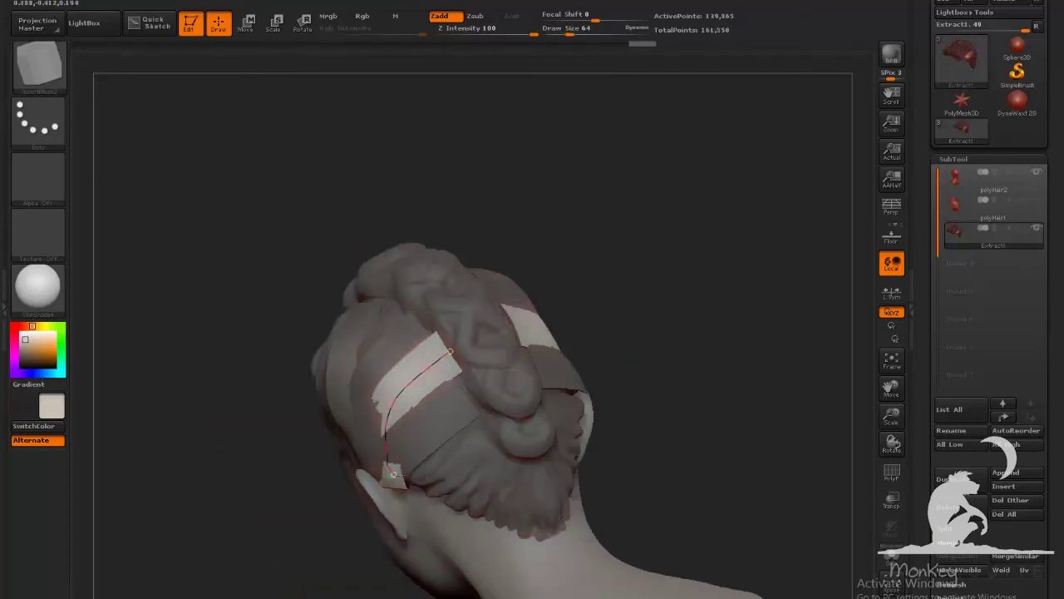
Step: Add overlapping strips behind the ear that curve up to the lower braid and the bun
{"action": "right_click_drag", "start_coordinate": [466, 366], "coordinate": [616, 333]}
{"action": "left_click_drag", "start_coordinate": [407, 434], "coordinate": [384, 389]}
{"action": "mouse_move", "coordinate": [615, 332]}
{"action": "right_mouse_down"}
{"action": "mouse_move", "coordinate": [466, 366]}
{"action": "mouse_move", "coordinate": [616, 333]}
{"action": "right_mouse_up"}
{"action": "left_click_drag", "start_coordinate": [437, 382], "coordinate": [369, 491]}
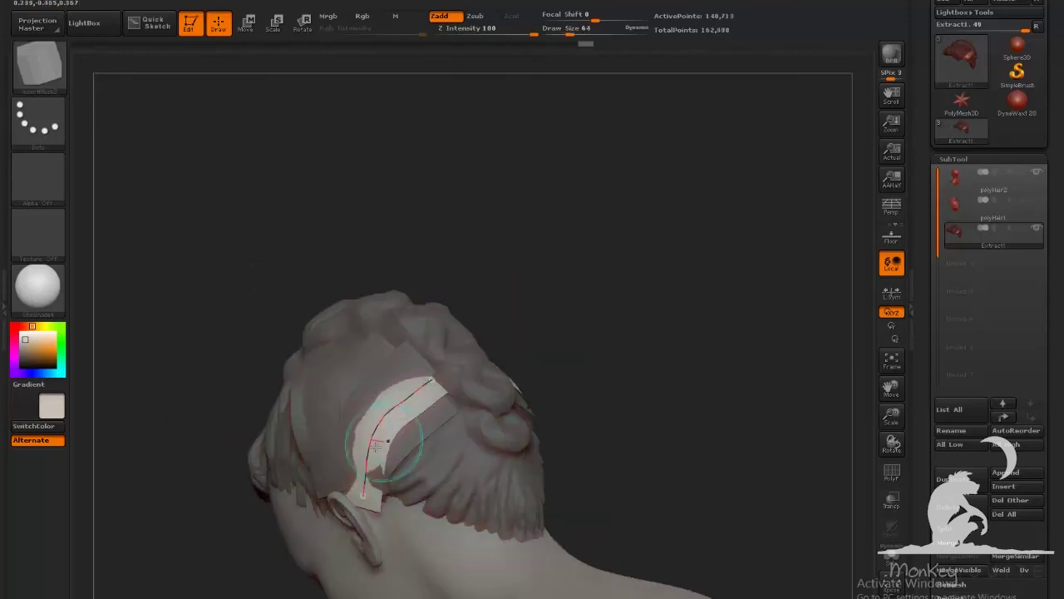
{"action": "right_click_drag", "start_coordinate": [616, 333], "coordinate": [466, 349]}
{"action": "left_click_drag", "start_coordinate": [501, 406], "coordinate": [407, 497]}
{"action": "right_click_drag", "start_coordinate": [407, 499], "coordinate": [454, 415]}
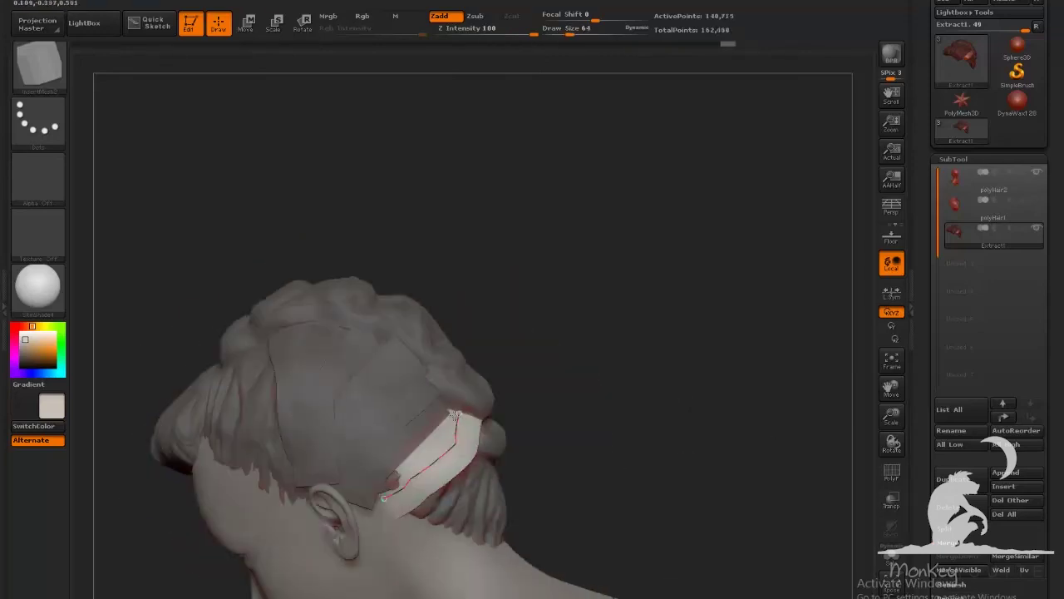
Step: Cover the nape below the bun with hair strips running down to the neckline
{"action": "right_click_drag", "start_coordinate": [445, 451], "coordinate": [468, 468]}
{"action": "left_click_drag", "start_coordinate": [480, 414], "coordinate": [449, 532]}
{"action": "mouse_move", "coordinate": [522, 414]}
{"action": "left_mouse_down"}
{"action": "mouse_move", "coordinate": [564, 520]}
{"action": "mouse_move", "coordinate": [555, 532]}
{"action": "left_mouse_up"}
{"action": "right_click_drag", "start_coordinate": [499, 466], "coordinate": [541, 441]}
{"action": "left_click_drag", "start_coordinate": [507, 441], "coordinate": [533, 540]}
{"action": "right_click_drag", "start_coordinate": [532, 516], "coordinate": [620, 497]}
{"action": "left_click_drag", "start_coordinate": [620, 497], "coordinate": [577, 449]}
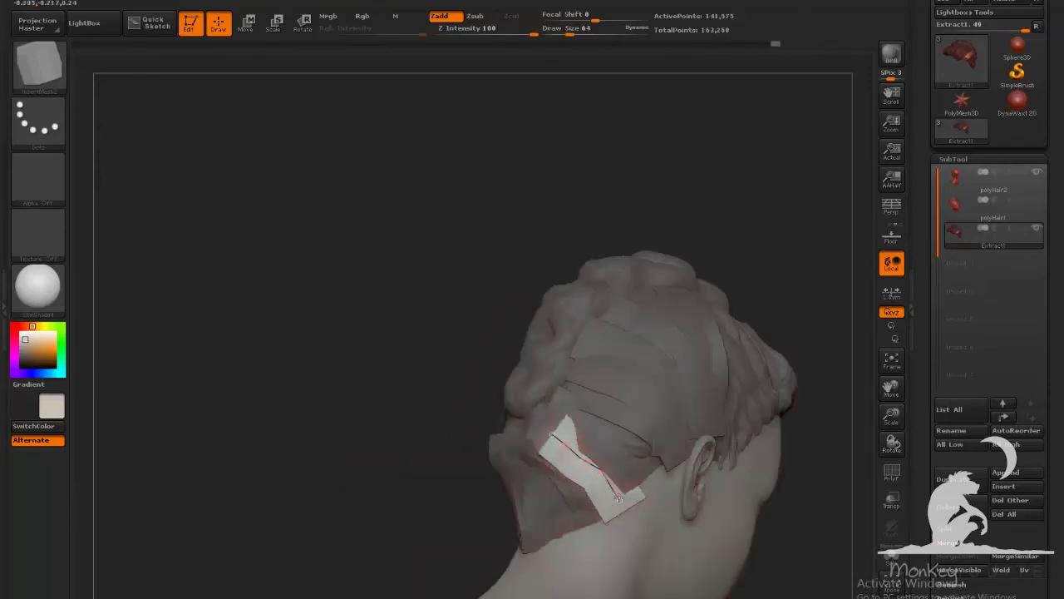
Step: Draw hair strips from the hairline in front of the ear up to the crown, overlapping at the temple
{"action": "right_click_drag", "start_coordinate": [366, 491], "coordinate": [468, 497]}
{"action": "right_click_drag", "start_coordinate": [496, 433], "coordinate": [591, 440]}
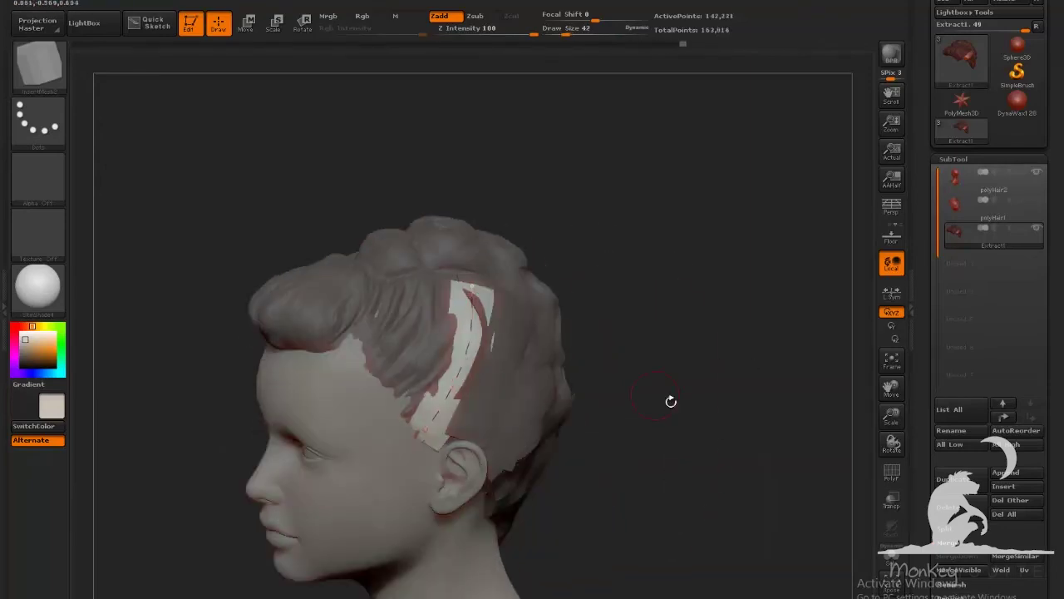
{"action": "left_click_drag", "start_coordinate": [671, 402], "coordinate": [648, 386]}
{"action": "left_click_drag", "start_coordinate": [503, 291], "coordinate": [395, 386]}
{"action": "right_click_drag", "start_coordinate": [615, 399], "coordinate": [582, 425]}
{"action": "left_click_drag", "start_coordinate": [499, 271], "coordinate": [382, 398]}
{"action": "mouse_move", "coordinate": [582, 425]}
{"action": "right_mouse_down"}
{"action": "mouse_move", "coordinate": [549, 391]}
{"action": "mouse_move", "coordinate": [632, 407]}
{"action": "right_mouse_up"}
{"action": "left_click_drag", "start_coordinate": [621, 257], "coordinate": [531, 371]}
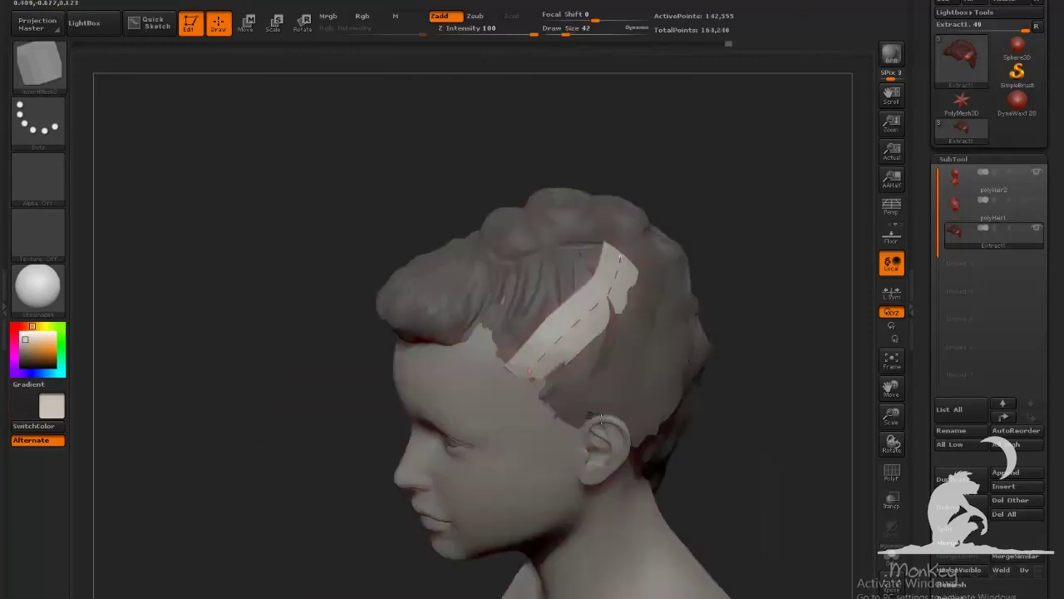
Step: Place strips on top of the head from the front end of the braid toward the forehead
{"action": "right_click_drag", "start_coordinate": [601, 420], "coordinate": [466, 403]}
{"action": "right_click_drag", "start_coordinate": [532, 386], "coordinate": [748, 387]}
{"action": "left_click_drag", "start_coordinate": [449, 264], "coordinate": [441, 399]}
{"action": "right_click_drag", "start_coordinate": [665, 390], "coordinate": [541, 383]}
{"action": "mouse_move", "coordinate": [494, 261]}
{"action": "left_mouse_down"}
{"action": "mouse_move", "coordinate": [397, 351]}
{"action": "mouse_move", "coordinate": [504, 262]}
{"action": "left_mouse_up"}
{"action": "right_click_drag", "start_coordinate": [563, 377], "coordinate": [499, 378]}
{"action": "left_click_drag", "start_coordinate": [440, 346], "coordinate": [400, 416]}
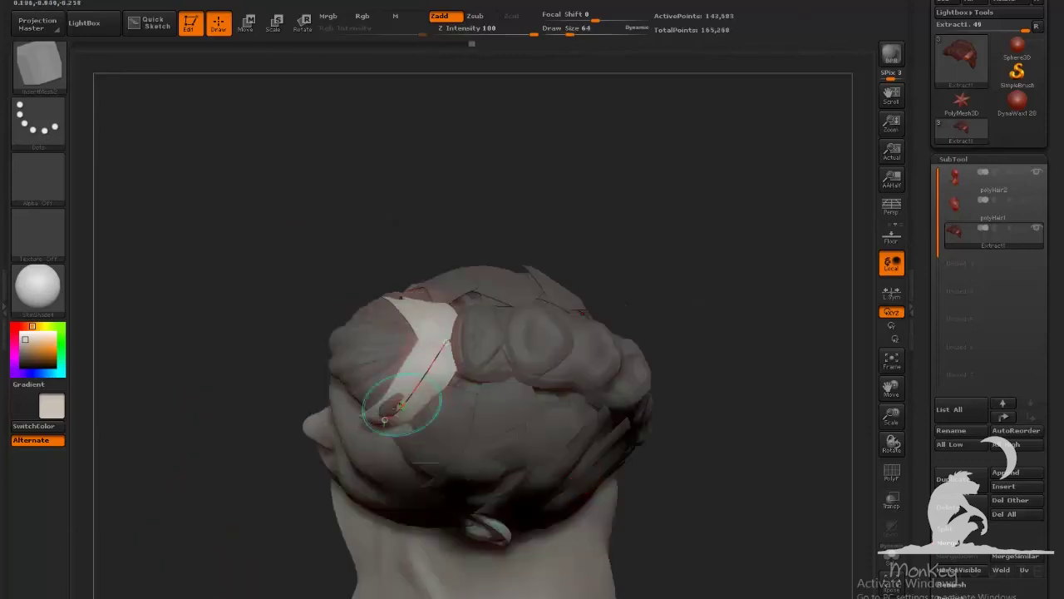
Step: Wrap hair strips over the rolled front section of the hair down to the forehead hairline
{"action": "right_click_drag", "start_coordinate": [499, 375], "coordinate": [466, 374]}
{"action": "left_click_drag", "start_coordinate": [345, 371], "coordinate": [406, 368]}
{"action": "left_click_drag", "start_coordinate": [320, 395], "coordinate": [373, 445]}
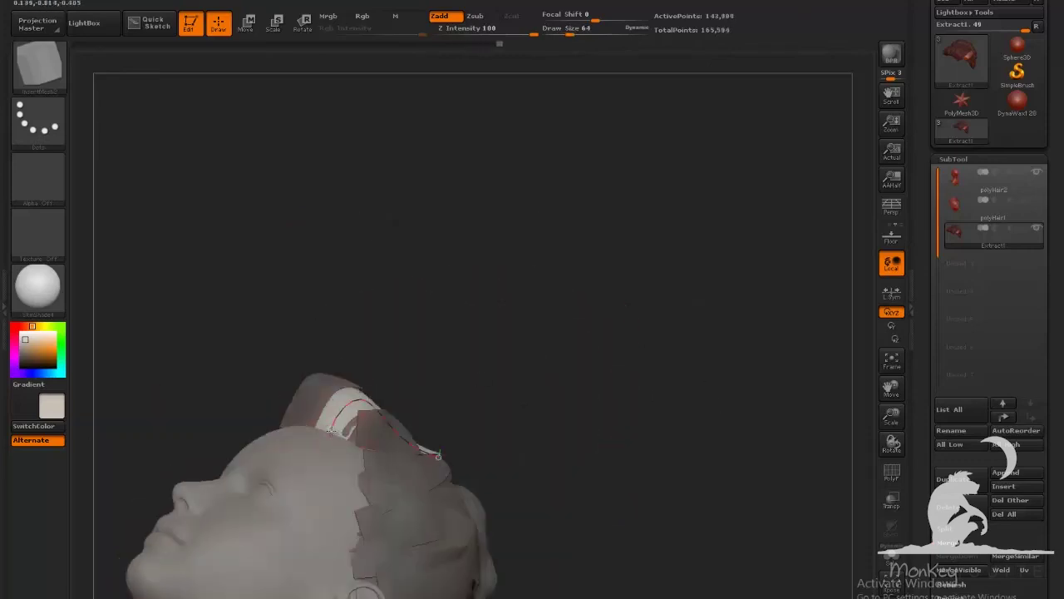
{"action": "left_click_drag", "start_coordinate": [394, 389], "coordinate": [454, 449]}
{"action": "left_click_drag", "start_coordinate": [387, 426], "coordinate": [412, 527]}
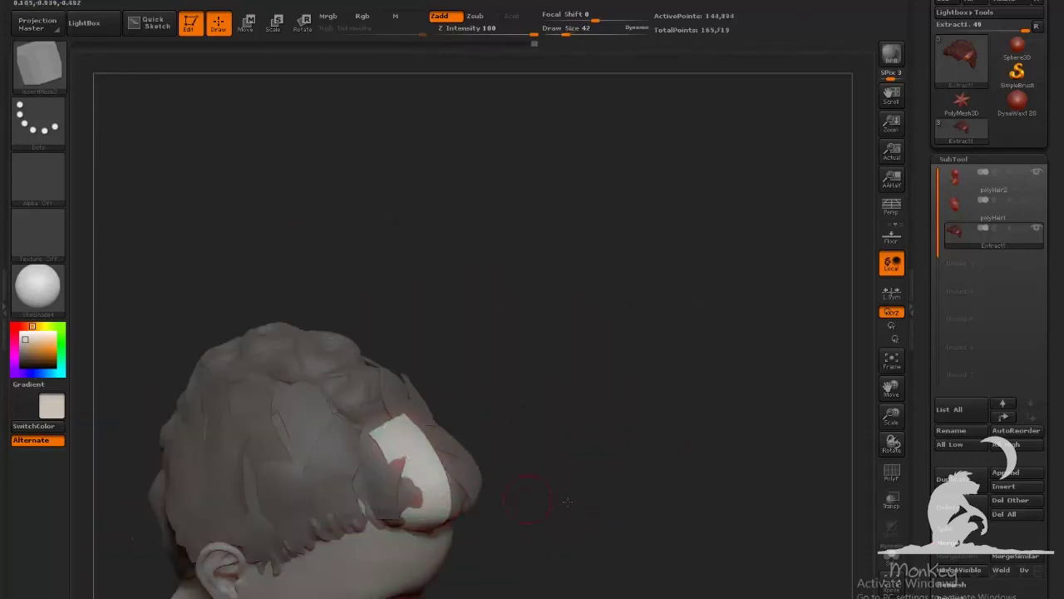
{"action": "mouse_move", "coordinate": [567, 500]}
{"action": "left_mouse_down"}
{"action": "mouse_move", "coordinate": [533, 343]}
{"action": "mouse_move", "coordinate": [599, 451]}
{"action": "mouse_move", "coordinate": [499, 432]}
{"action": "left_mouse_up"}
Step: Fill gaps with strips over the centre of the front roll, along the temple and behind the ear below the braid
{"action": "left_click_drag", "start_coordinate": [249, 473], "coordinate": [339, 489]}
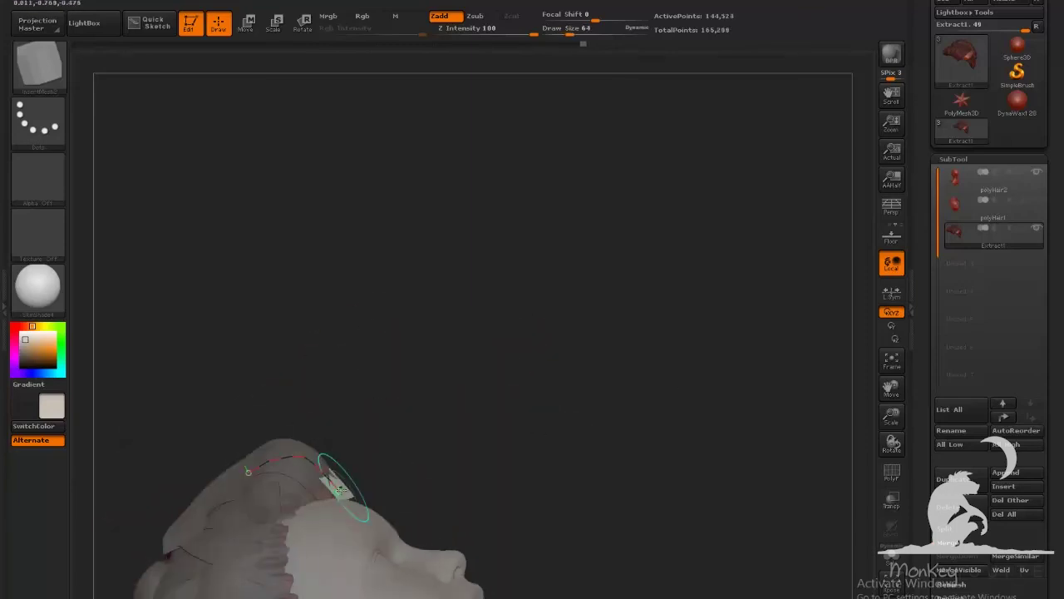
{"action": "left_click_drag", "start_coordinate": [541, 499], "coordinate": [636, 320], "text": "alt"}
{"action": "left_click_drag", "start_coordinate": [420, 361], "coordinate": [308, 384]}
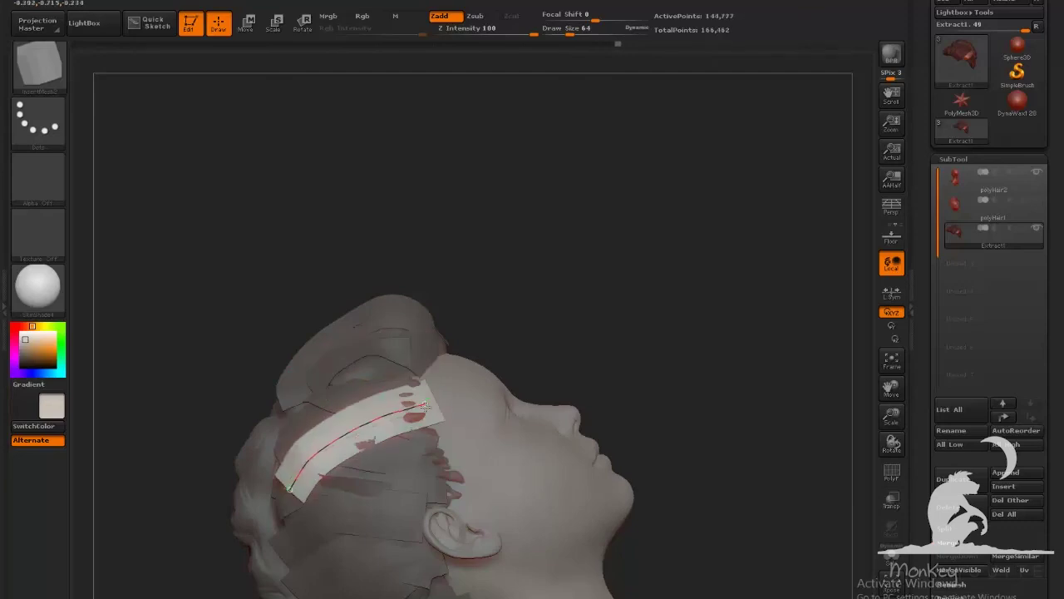
{"action": "left_click_drag", "start_coordinate": [665, 250], "coordinate": [599, 342]}
{"action": "left_click_drag", "start_coordinate": [347, 447], "coordinate": [475, 454]}
{"action": "left_click_drag", "start_coordinate": [385, 416], "coordinate": [432, 503]}
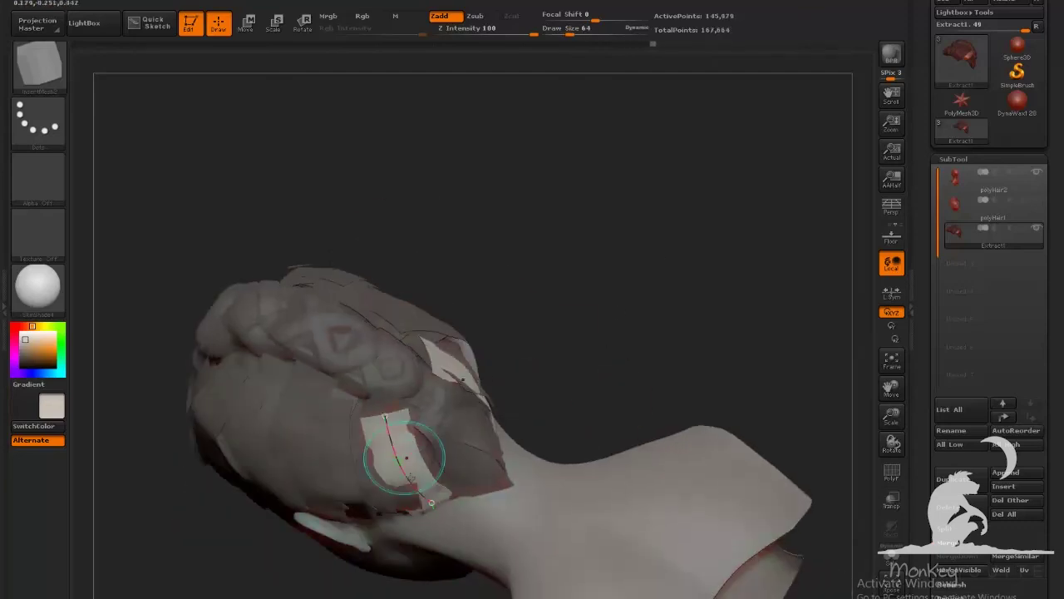
Step: Add more overlapping strips across the back and side of the head to close the remaining gaps
{"action": "left_click_drag", "start_coordinate": [632, 291], "coordinate": [582, 357]}
{"action": "left_click_drag", "start_coordinate": [366, 393], "coordinate": [335, 549]}
{"action": "mouse_move", "coordinate": [649, 358]}
{"action": "left_mouse_down"}
{"action": "mouse_move", "coordinate": [594, 385]}
{"action": "mouse_move", "coordinate": [632, 333]}
{"action": "left_mouse_up"}
{"action": "left_click_drag", "start_coordinate": [399, 297], "coordinate": [332, 475]}
{"action": "left_click_drag", "start_coordinate": [532, 208], "coordinate": [665, 250]}
{"action": "left_click_drag", "start_coordinate": [390, 349], "coordinate": [541, 445]}
Step: Draw strips down the temple beside the front roll and above the ear to complete the side coverage
{"action": "left_click_drag", "start_coordinate": [599, 408], "coordinate": [681, 364]}
{"action": "left_click_drag", "start_coordinate": [487, 337], "coordinate": [499, 487]}
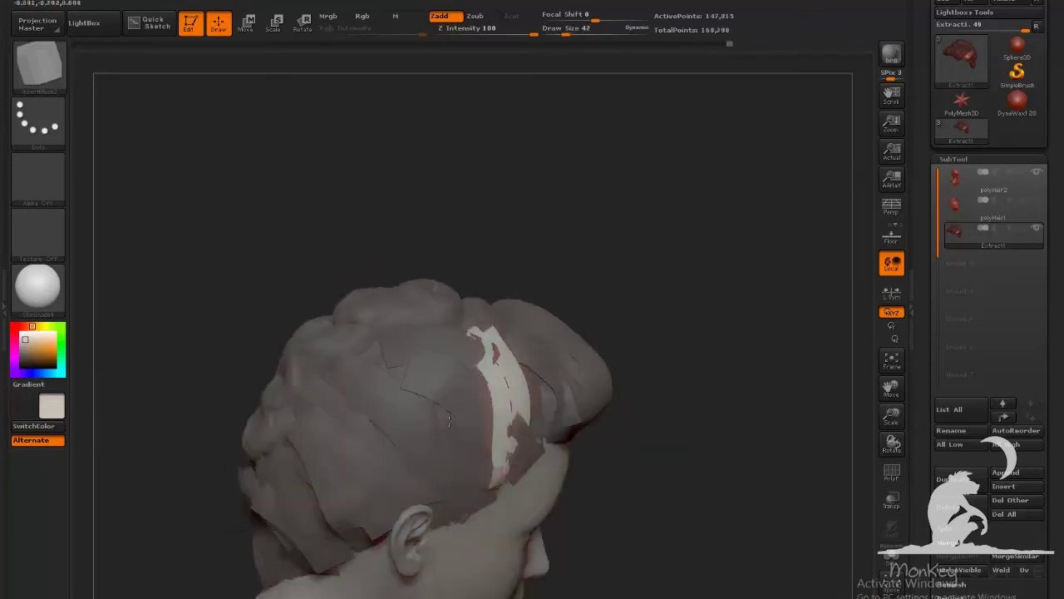
{"action": "left_click_drag", "start_coordinate": [682, 374], "coordinate": [565, 391]}
{"action": "left_click_drag", "start_coordinate": [416, 420], "coordinate": [333, 528]}
{"action": "mouse_move", "coordinate": [532, 366]}
{"action": "left_mouse_down"}
{"action": "mouse_move", "coordinate": [610, 389]}
{"action": "mouse_move", "coordinate": [682, 361]}
{"action": "left_mouse_up"}
{"action": "left_click_drag", "start_coordinate": [704, 407], "coordinate": [683, 404]}
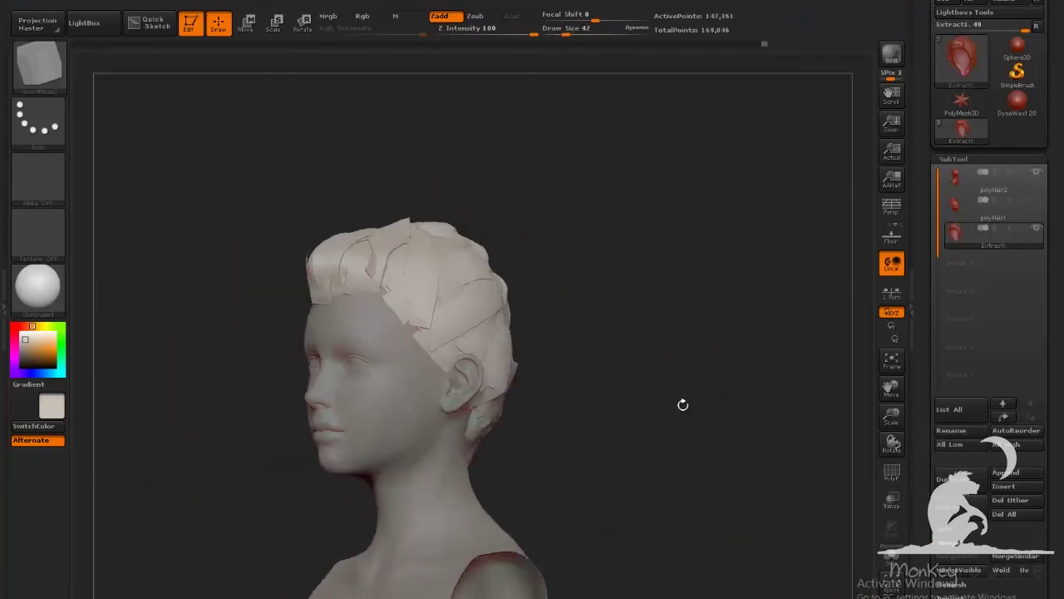
Step: Hide the other subtools so only the sculpted hair with its strips shows, and turn on the PolyFrame display
{"action": "left_click", "coordinate": [1038, 229]}
{"action": "left_click_drag", "start_coordinate": [626, 384], "coordinate": [678, 382]}
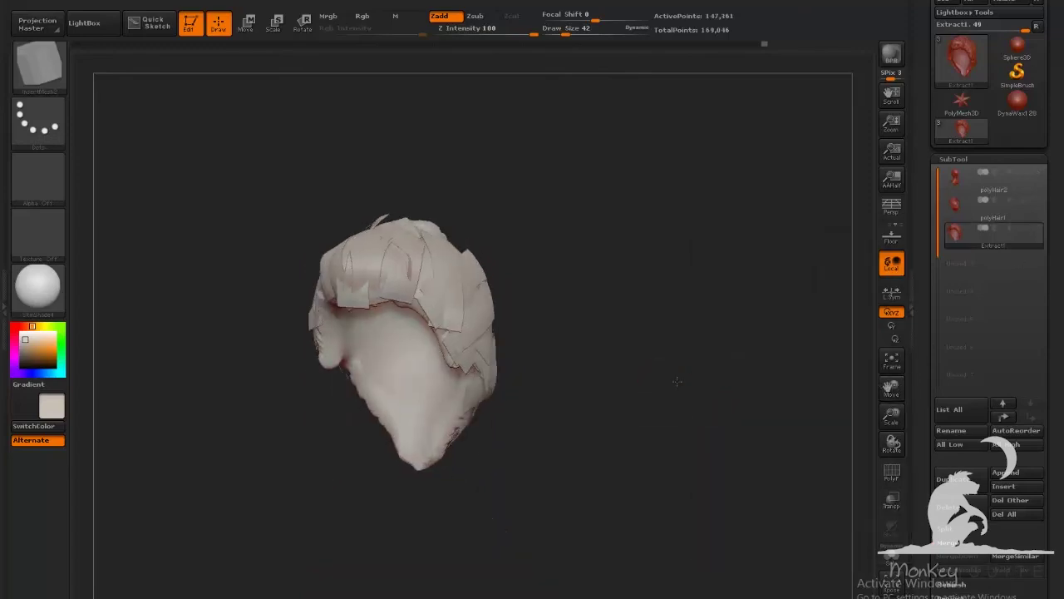
{"action": "key", "text": "shift+f"}
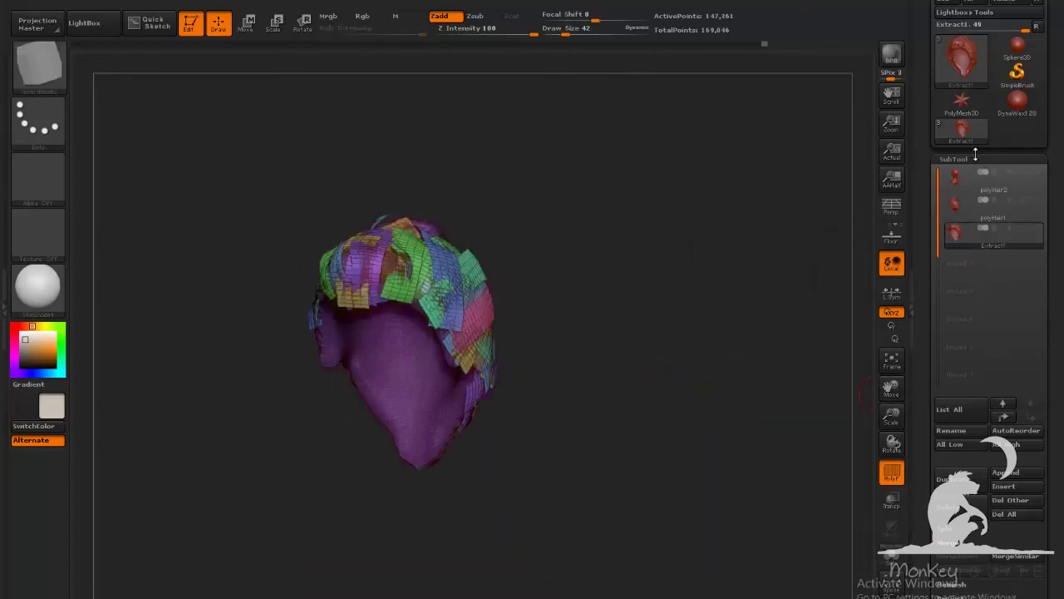
{"action": "left_click", "coordinate": [421, 367], "text": "ctrl+shift"}
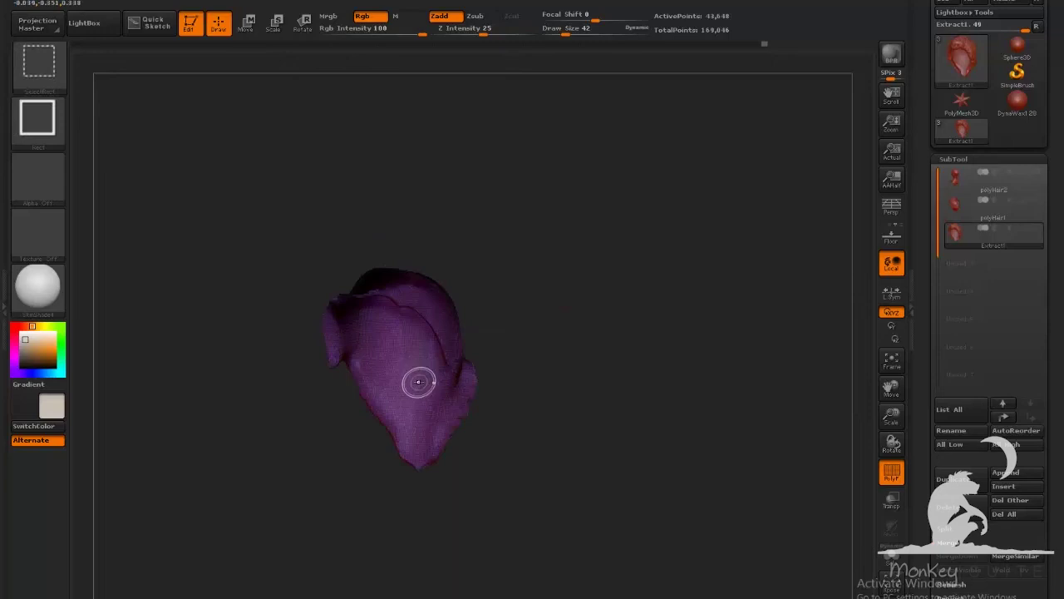
{"action": "left_click", "coordinate": [418, 385], "text": "ctrl+shift"}
{"action": "left_click_drag", "start_coordinate": [419, 391], "coordinate": [641, 399]}
{"action": "left_click", "coordinate": [649, 391], "text": "ctrl+shift"}
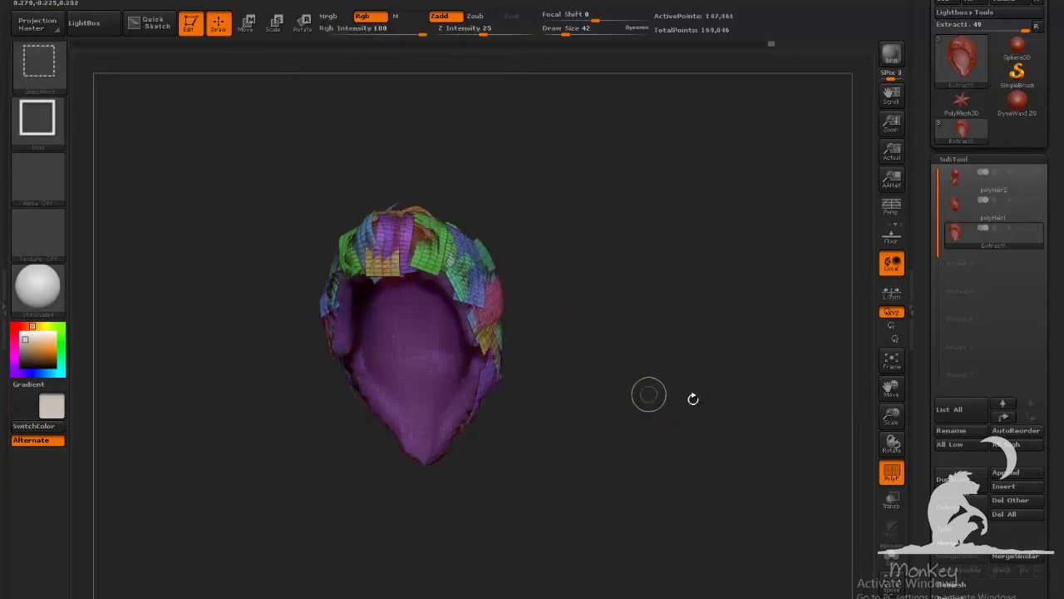
Step: Turn on double-sided display for the hair subtool in its display properties
{"action": "scroll", "coordinate": [1057, 491], "scroll_direction": "down", "scroll_amount": 5}
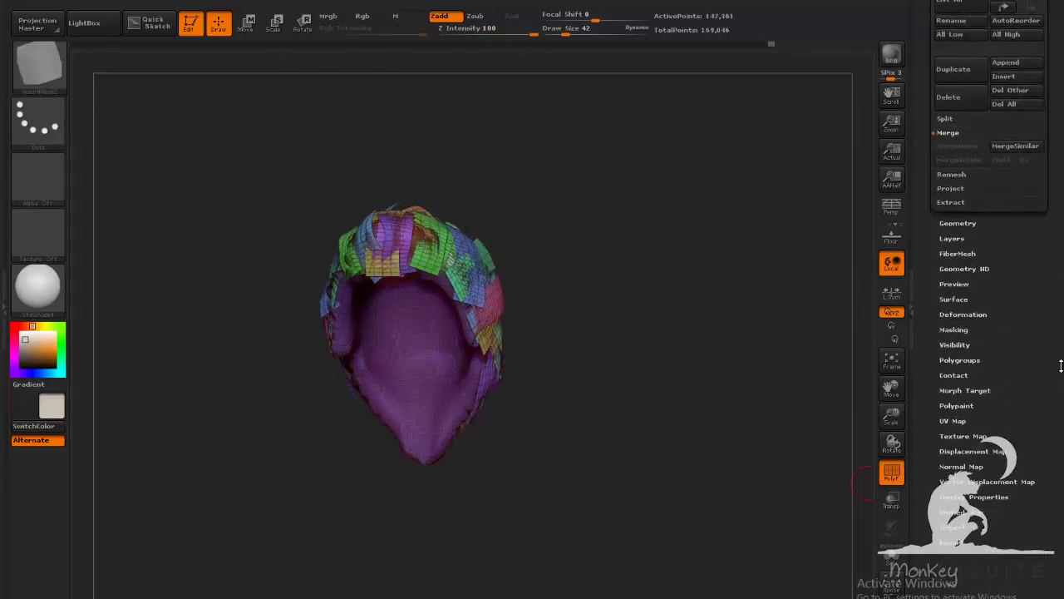
{"action": "scroll", "coordinate": [1009, 537], "scroll_direction": "down", "scroll_amount": 1}
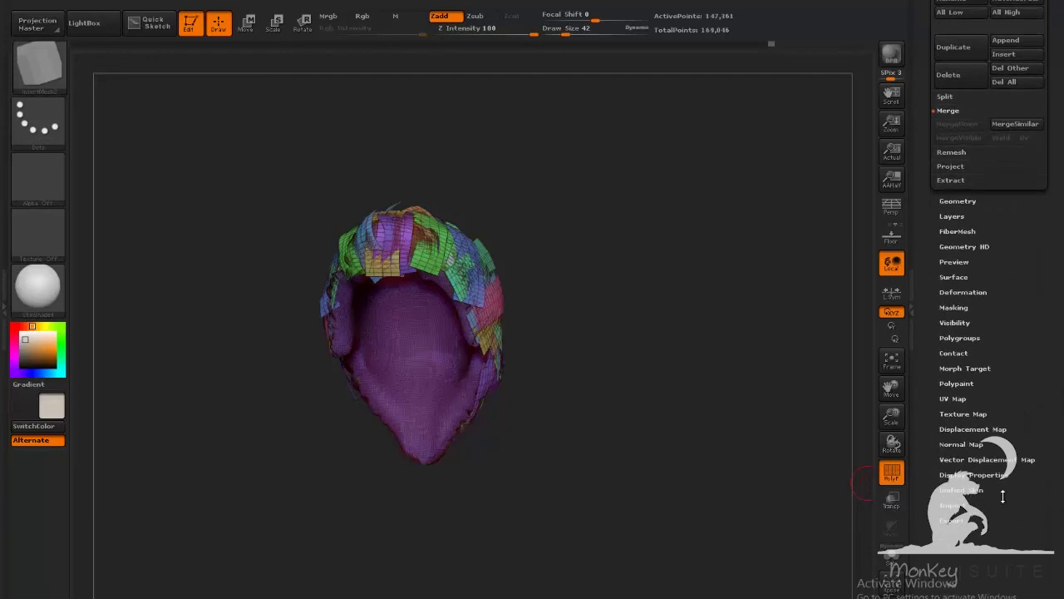
{"action": "left_click", "coordinate": [974, 474]}
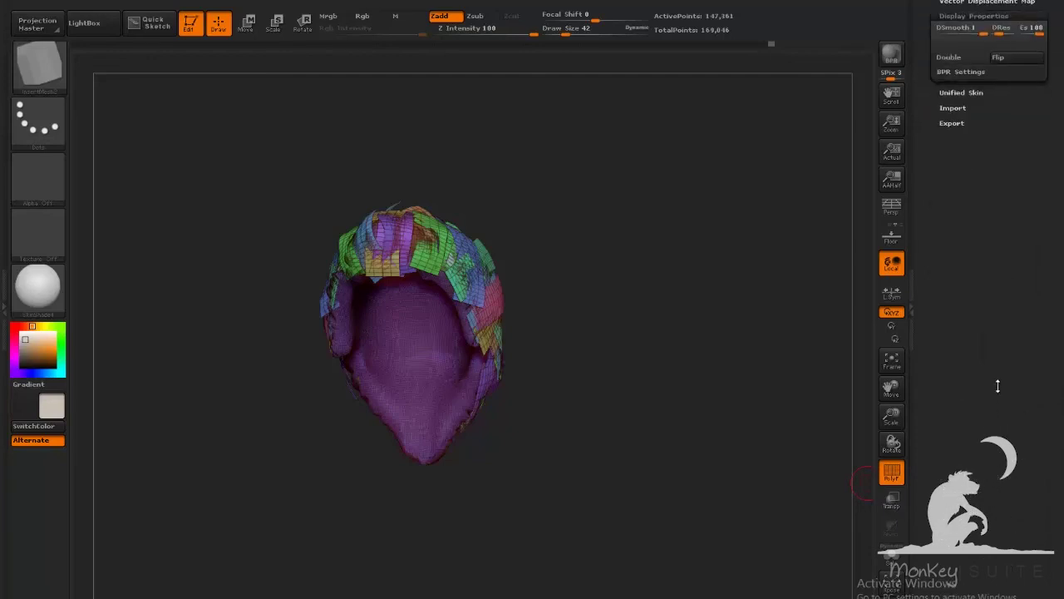
{"action": "left_click", "coordinate": [963, 349]}
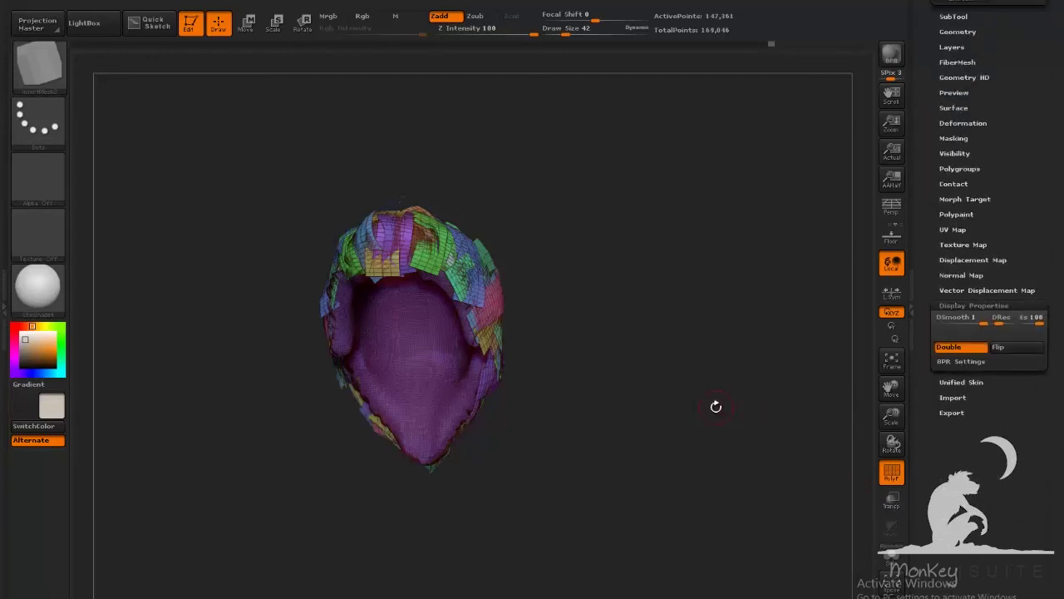
Step: Hide the inner and outer polygroups of the sculpted hair so only the drawn strips remain visible
{"action": "left_click", "coordinate": [420, 350], "text": "ctrl+shift"}
{"action": "left_click", "coordinate": [421, 347], "text": "ctrl+shift"}
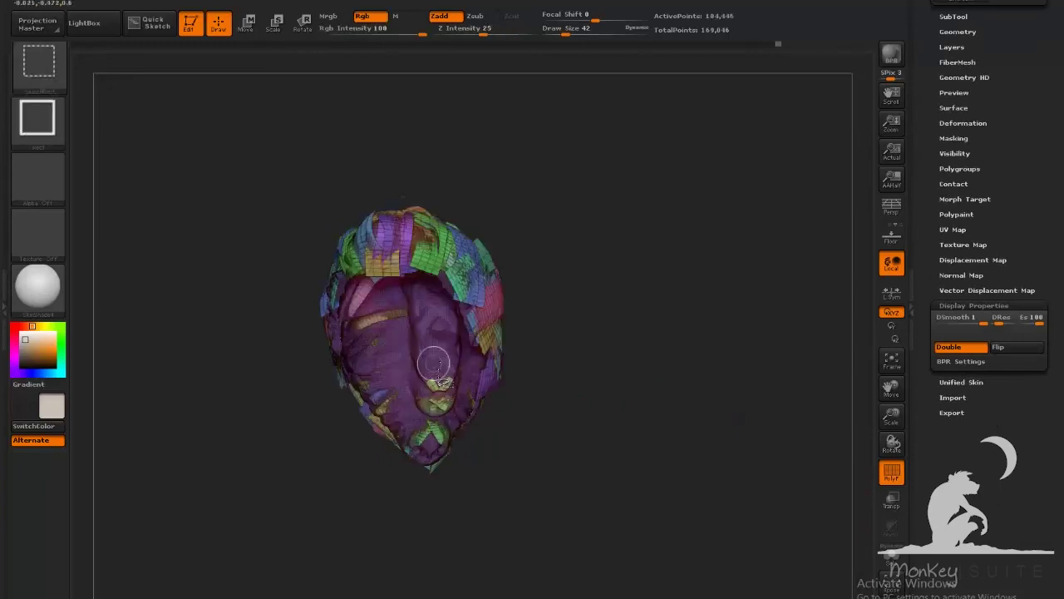
{"action": "left_click", "coordinate": [430, 340], "text": "ctrl+shift"}
{"action": "mouse_move", "coordinate": [551, 409]}
{"action": "left_mouse_down"}
{"action": "mouse_move", "coordinate": [582, 445]}
{"action": "mouse_move", "coordinate": [567, 466]}
{"action": "left_mouse_up"}
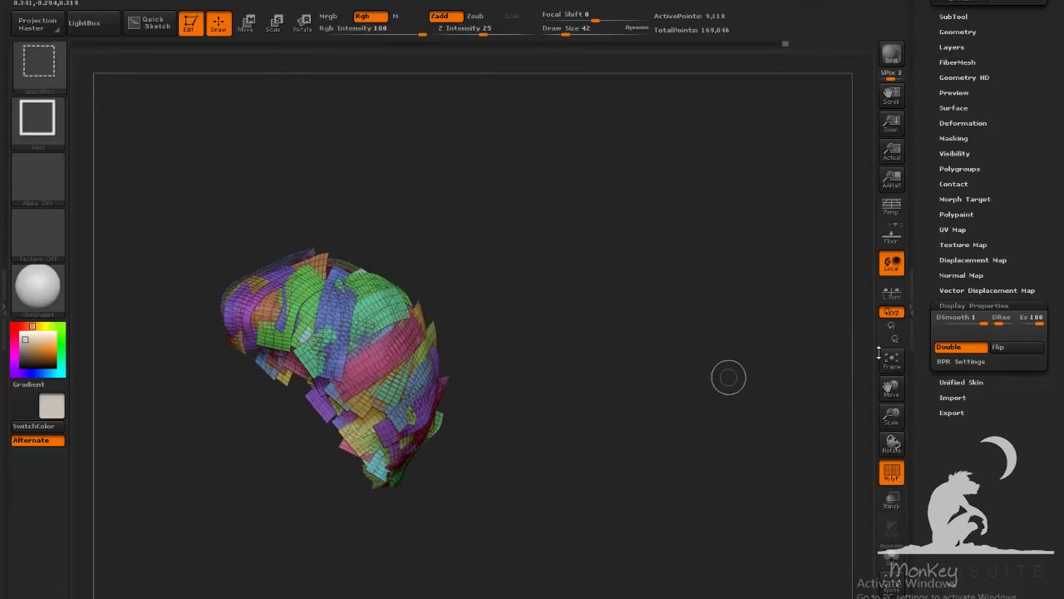
{"action": "scroll", "coordinate": [977, 284], "scroll_direction": "up", "scroll_amount": 3}
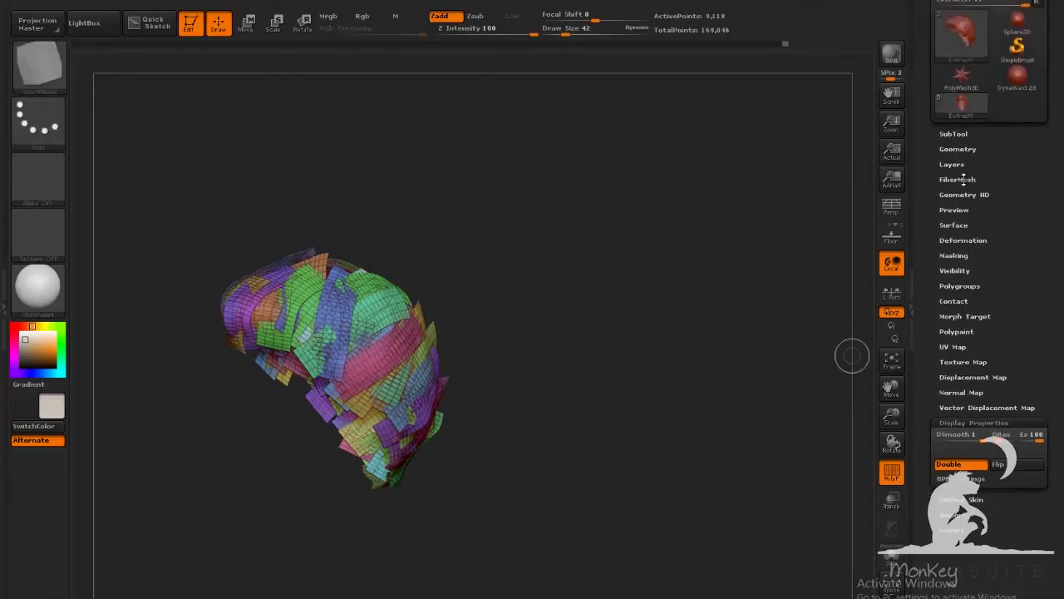
Step: Assign all drawn strips to one polygroup and the sculpted hair to another, and make both visible again
{"action": "left_click", "coordinate": [960, 285]}
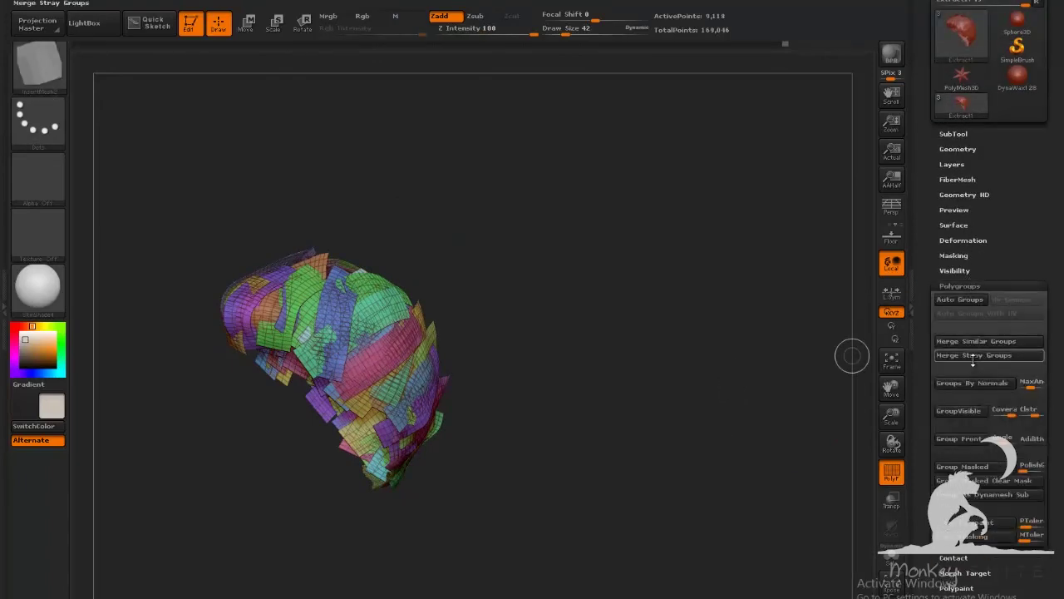
{"action": "left_click", "coordinate": [958, 413]}
{"action": "left_click", "coordinate": [417, 367], "text": "ctrl+shift"}
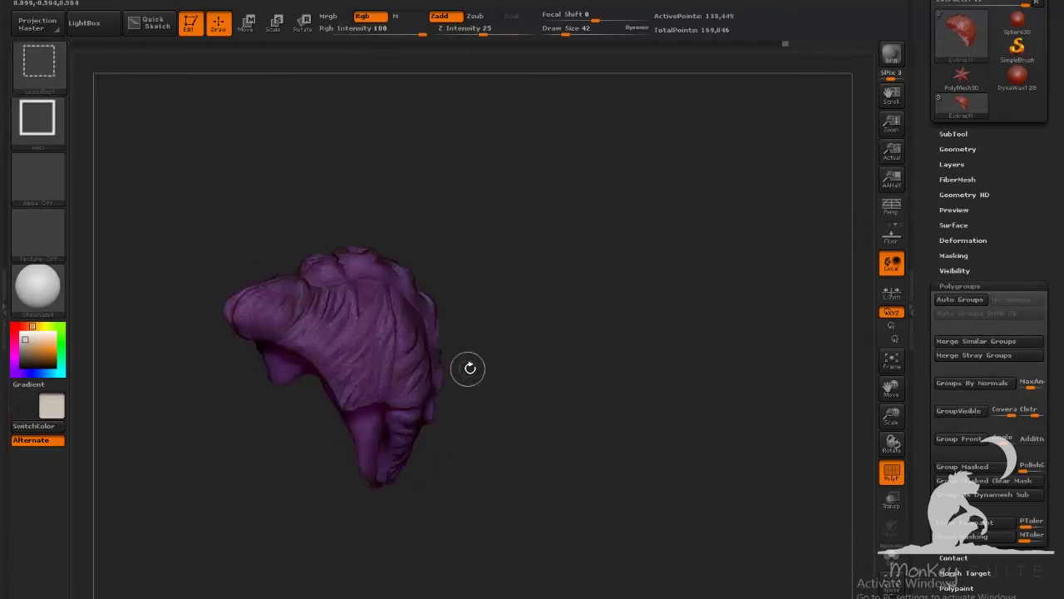
{"action": "left_click_drag", "start_coordinate": [813, 385], "coordinate": [743, 393]}
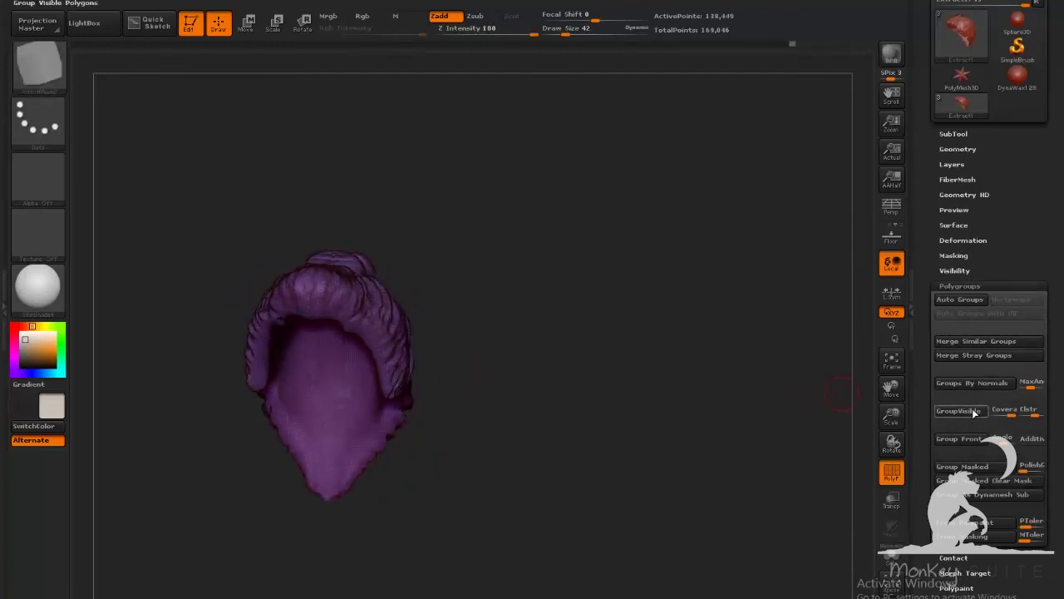
{"action": "left_click", "coordinate": [975, 413]}
{"action": "left_click_drag", "start_coordinate": [537, 364], "coordinate": [472, 369]}
{"action": "left_click", "coordinate": [639, 364], "text": "ctrl+shift"}
{"action": "left_click_drag", "start_coordinate": [548, 399], "coordinate": [594, 403]}
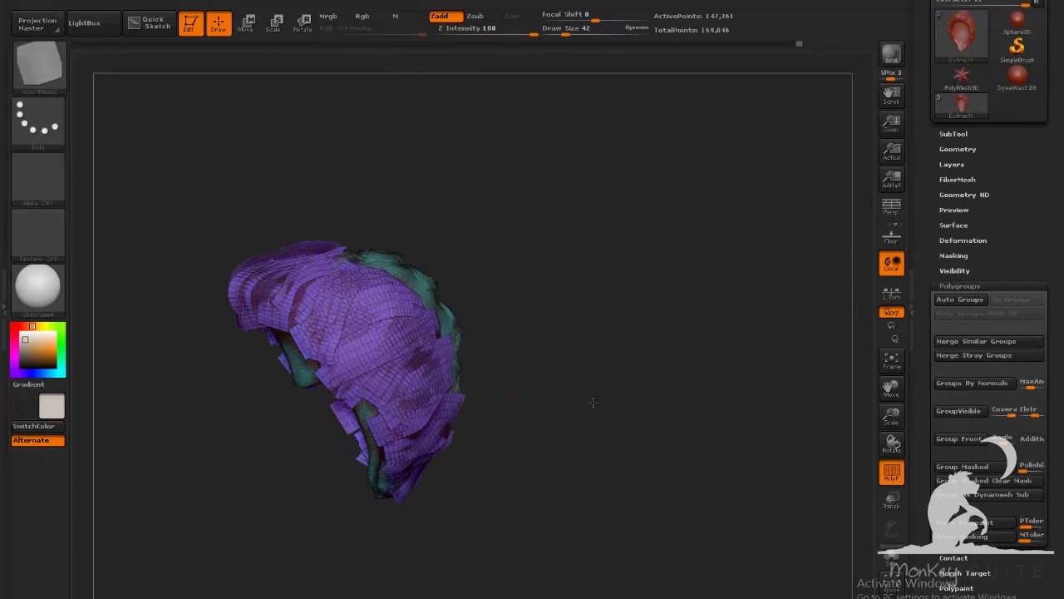
Step: Split the hair subtool by polygroups into separate strips and sculpted hair, and show all subtools again
{"action": "left_click", "coordinate": [954, 134]}
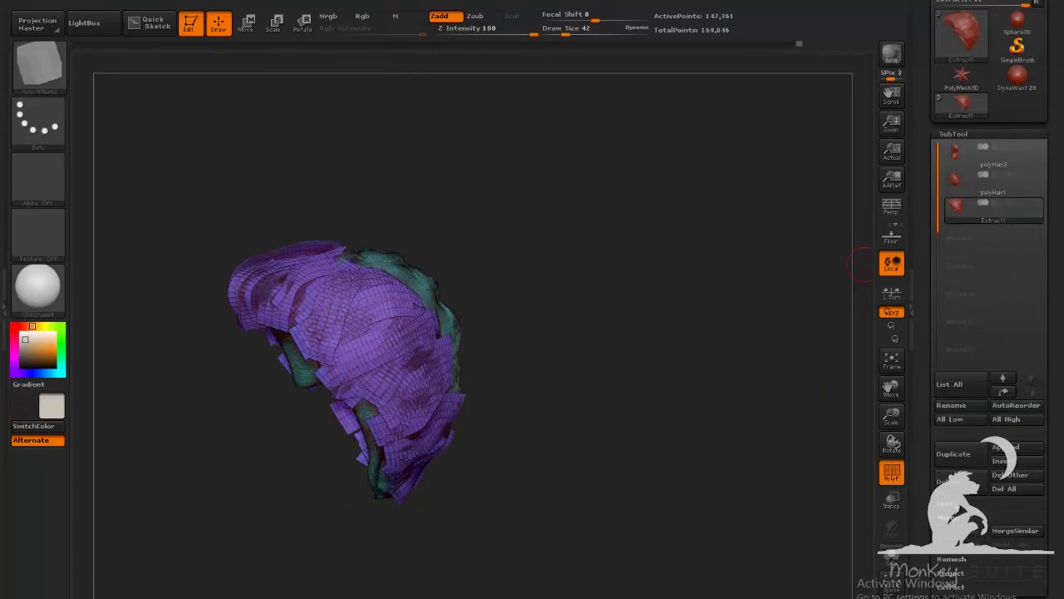
{"action": "left_click", "coordinate": [998, 504]}
{"action": "left_click", "coordinate": [1018, 518]}
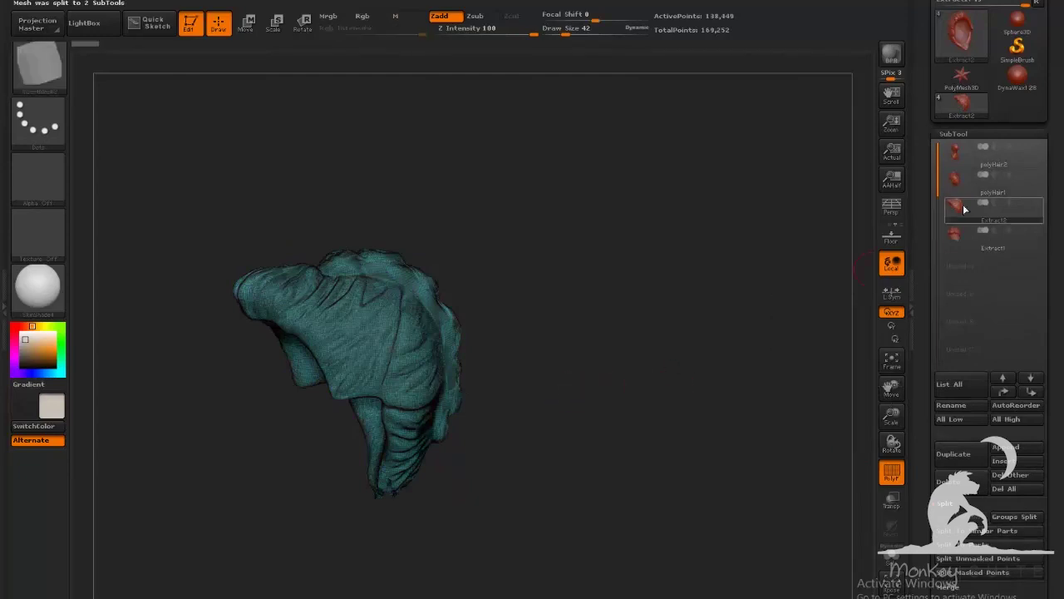
{"action": "mouse_move", "coordinate": [965, 209]}
{"action": "left_click", "coordinate": [1038, 205]}
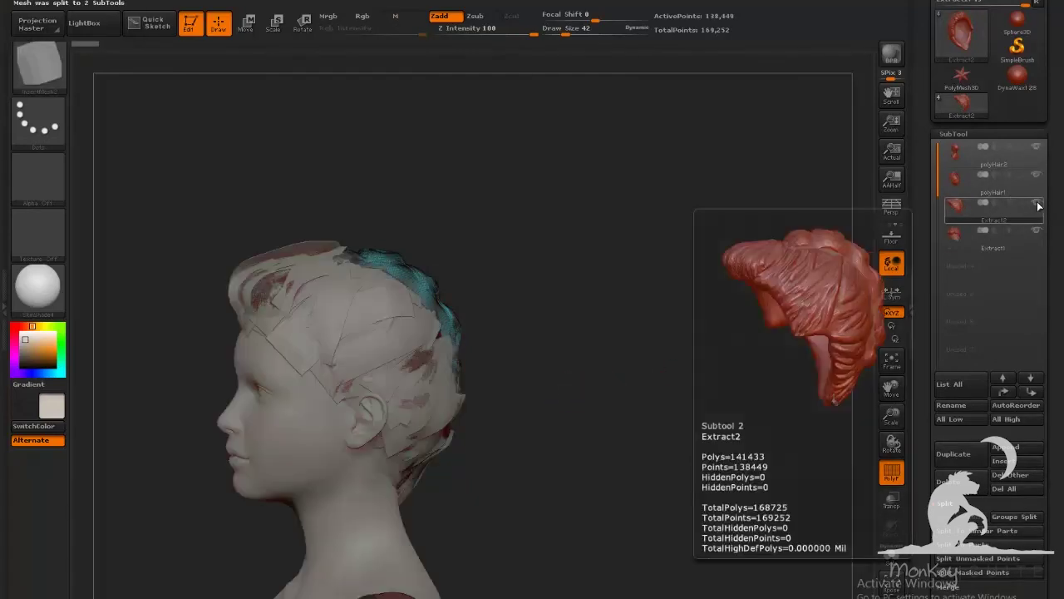
Step: Move the separated Extract1 strips up the subtool order so they sit directly below polyHair1
{"action": "left_click", "coordinate": [958, 178]}
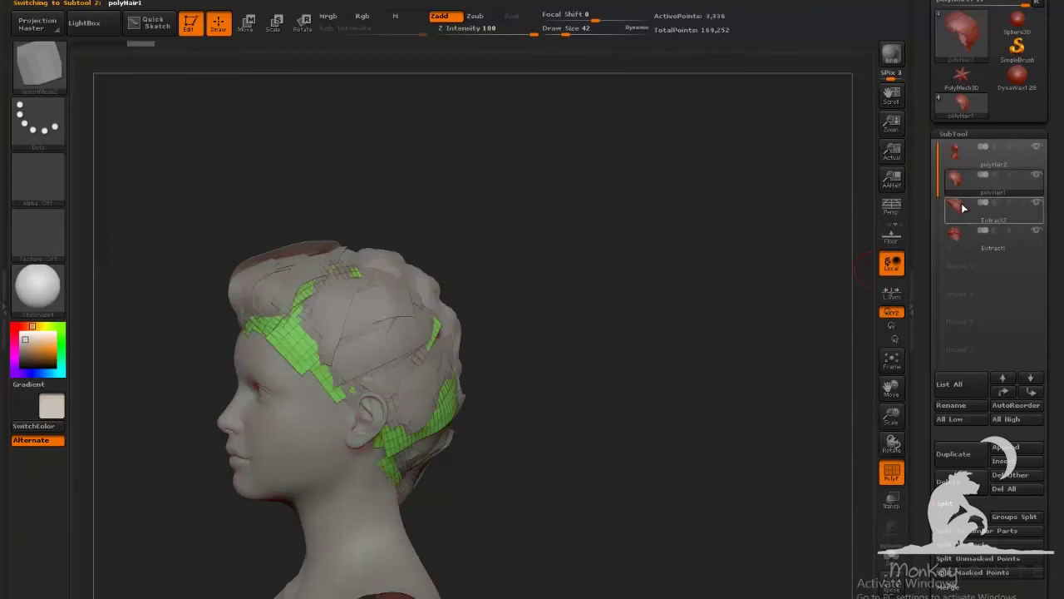
{"action": "left_click", "coordinate": [955, 239]}
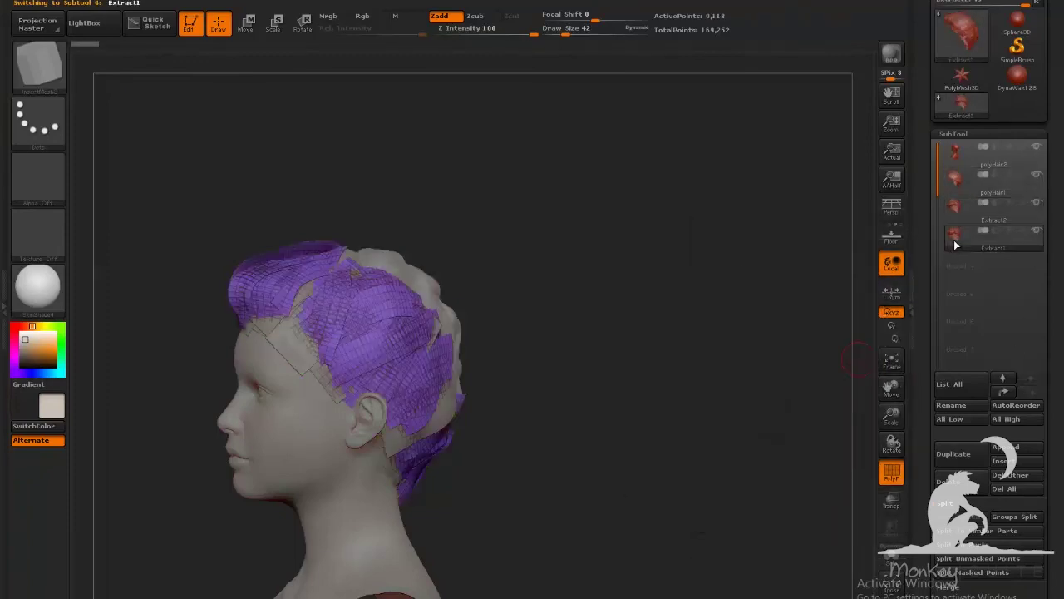
{"action": "left_click", "coordinate": [1003, 378]}
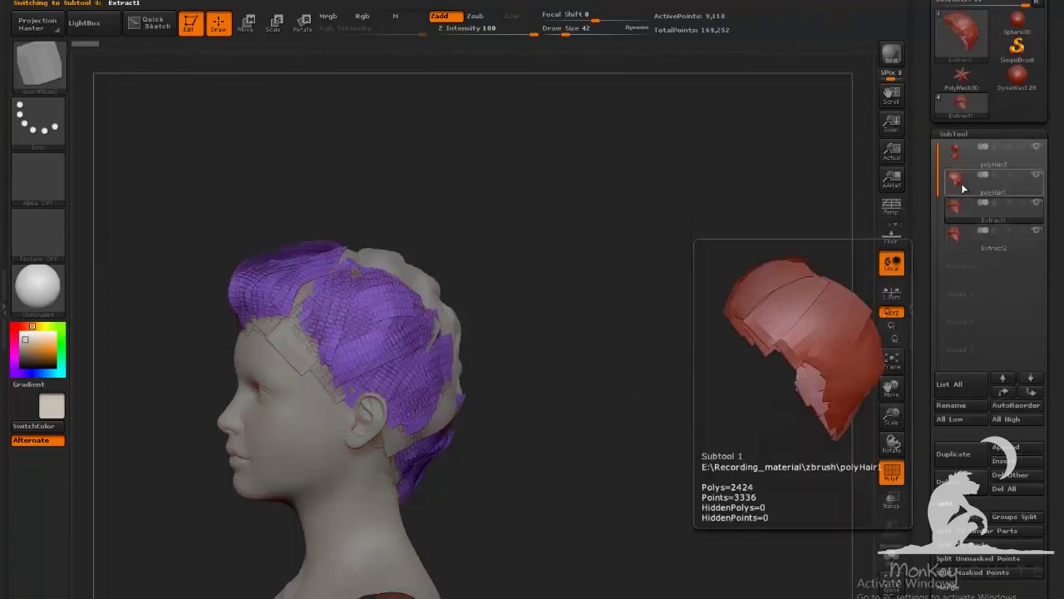
Step: Merge polyHair1 down with the Extract1 strips into a single subtool
{"action": "left_click", "coordinate": [963, 189]}
{"action": "left_click", "coordinate": [959, 208]}
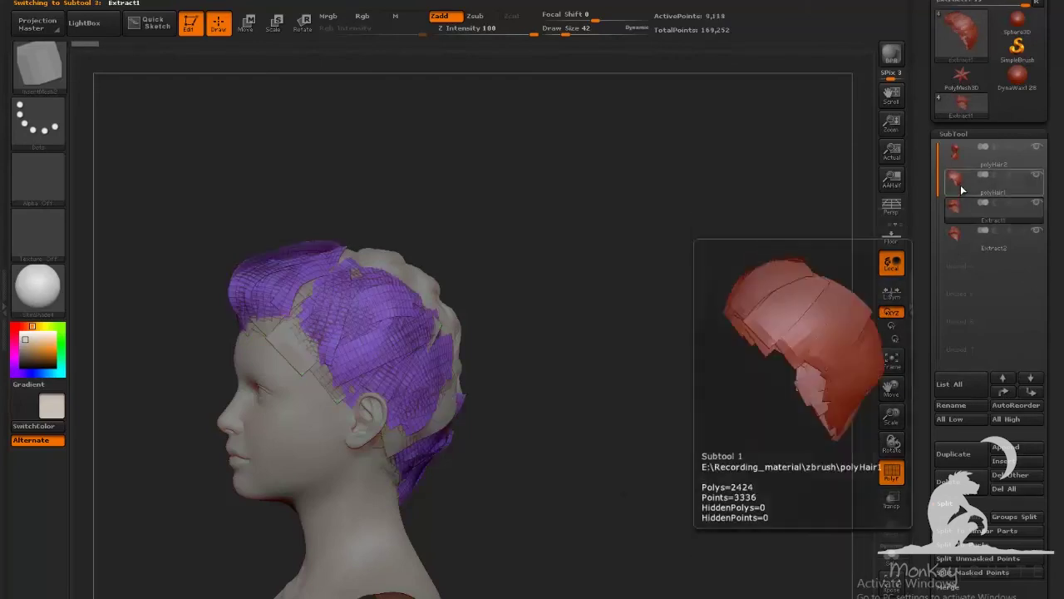
{"action": "left_click", "coordinate": [962, 189]}
{"action": "left_click", "coordinate": [960, 208]}
{"action": "left_click", "coordinate": [960, 186]}
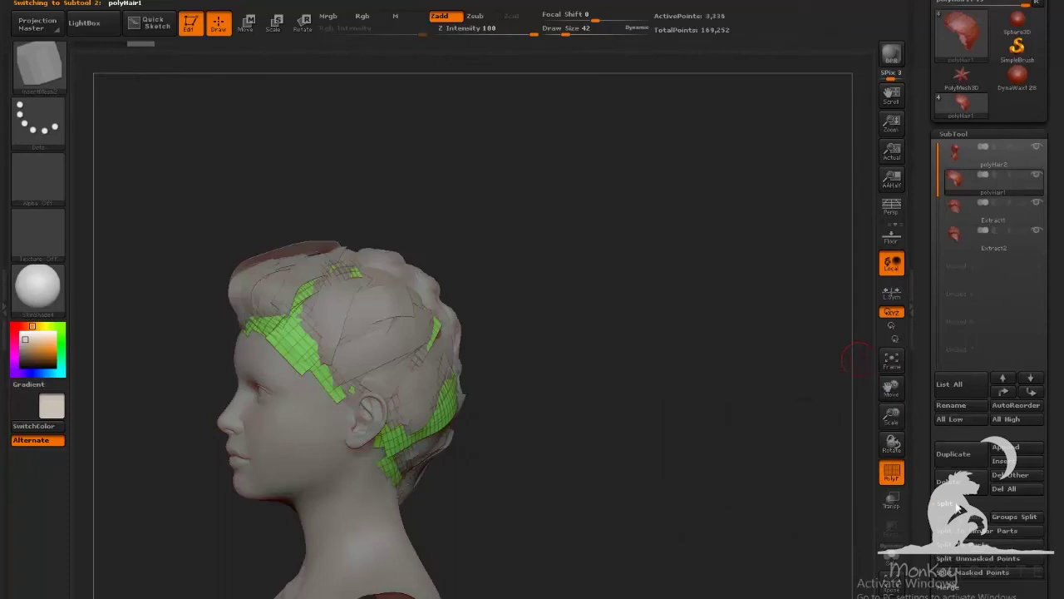
{"action": "left_click", "coordinate": [956, 507]}
{"action": "left_click", "coordinate": [959, 519]}
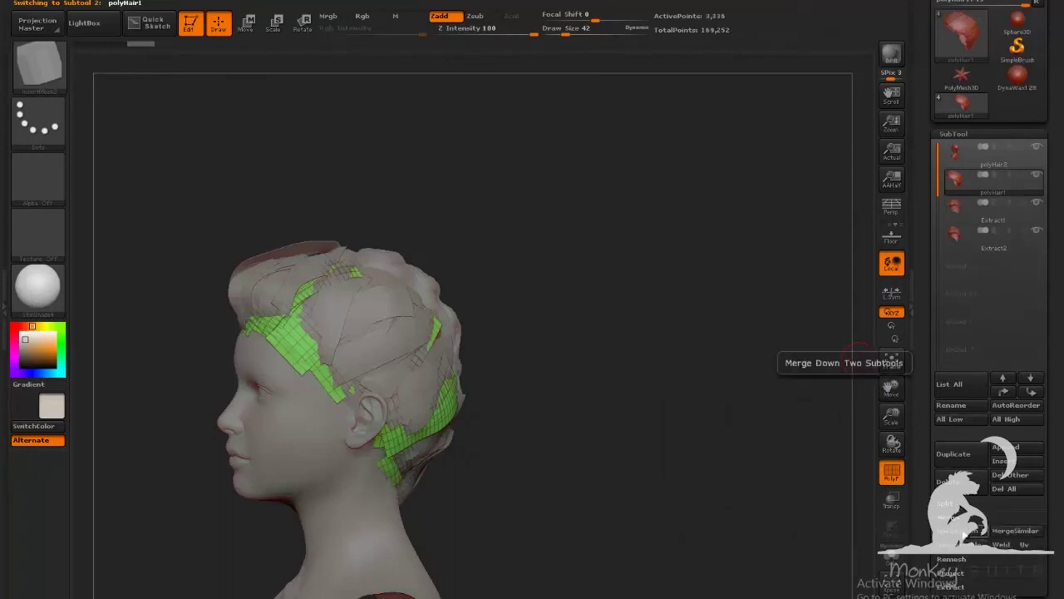
{"action": "left_click", "coordinate": [956, 530]}
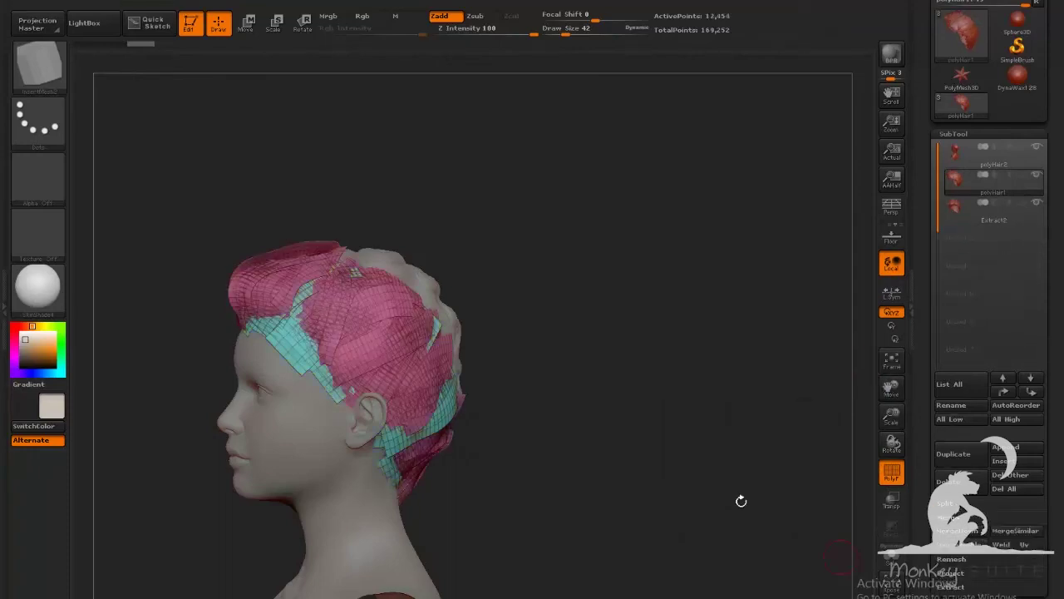
Step: Isolate the merged polyHair1 strips, examine their coverage from all sides, and restore the other subtools
{"action": "left_click", "coordinate": [1037, 180]}
{"action": "left_click_drag", "start_coordinate": [613, 383], "coordinate": [630, 445]}
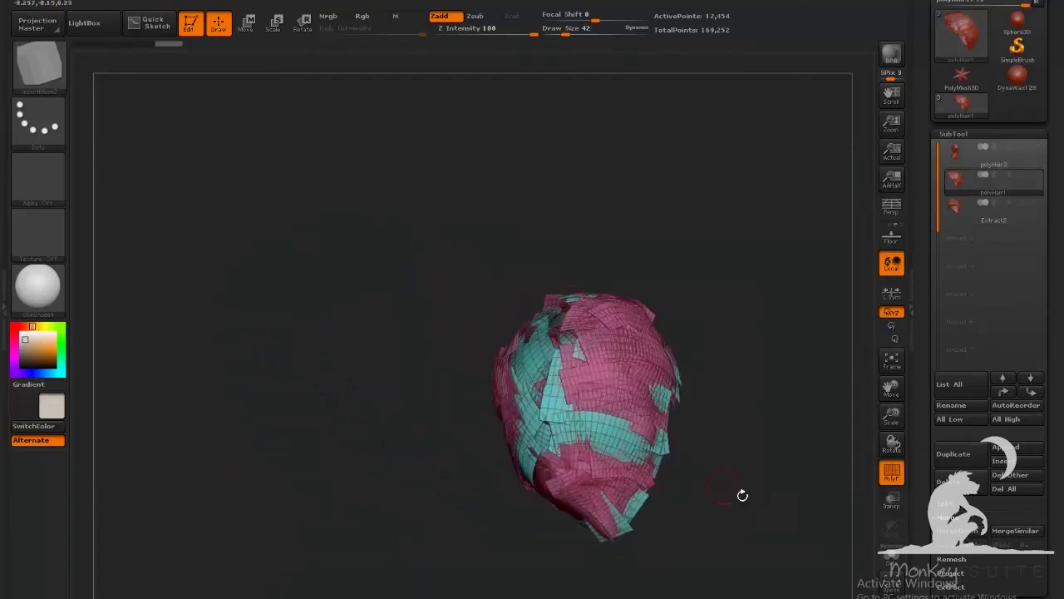
{"action": "left_click_drag", "start_coordinate": [742, 495], "coordinate": [790, 465]}
{"action": "left_click_drag", "start_coordinate": [798, 405], "coordinate": [773, 475]}
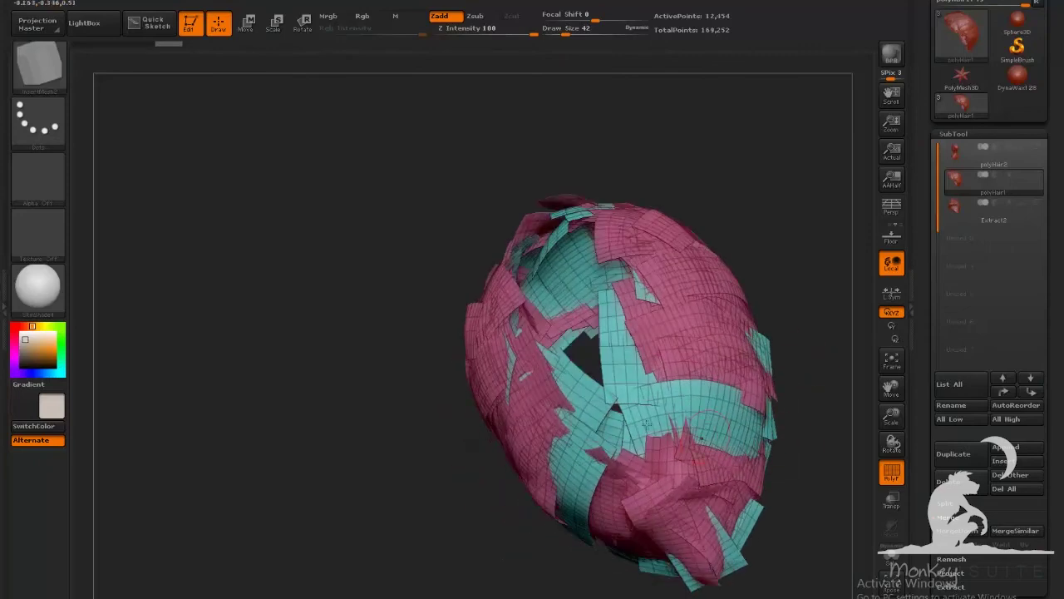
{"action": "left_click_drag", "start_coordinate": [624, 423], "coordinate": [364, 461]}
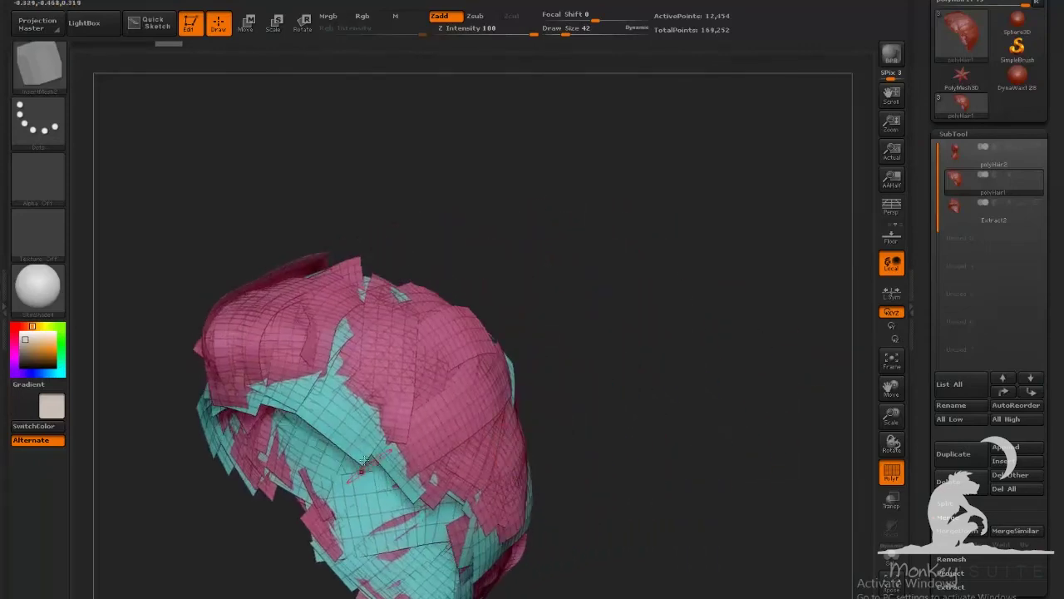
{"action": "mouse_move", "coordinate": [531, 422]}
{"action": "left_mouse_down"}
{"action": "mouse_move", "coordinate": [540, 408]}
{"action": "mouse_move", "coordinate": [613, 422]}
{"action": "mouse_move", "coordinate": [630, 448]}
{"action": "mouse_move", "coordinate": [516, 429]}
{"action": "left_mouse_up"}
{"action": "left_click_drag", "start_coordinate": [601, 425], "coordinate": [678, 382]}
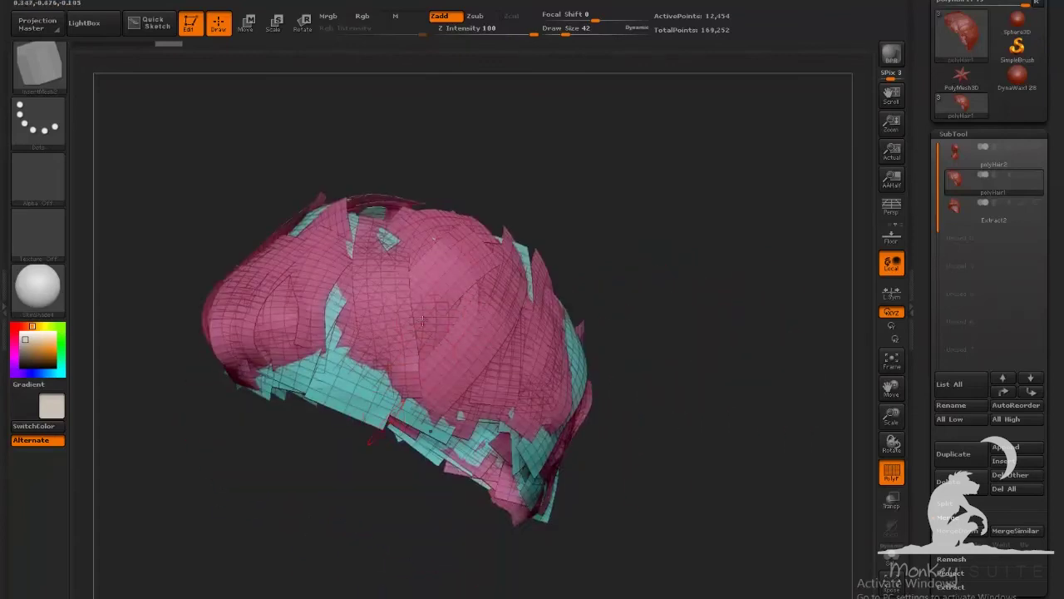
{"action": "left_click_drag", "start_coordinate": [689, 443], "coordinate": [408, 335]}
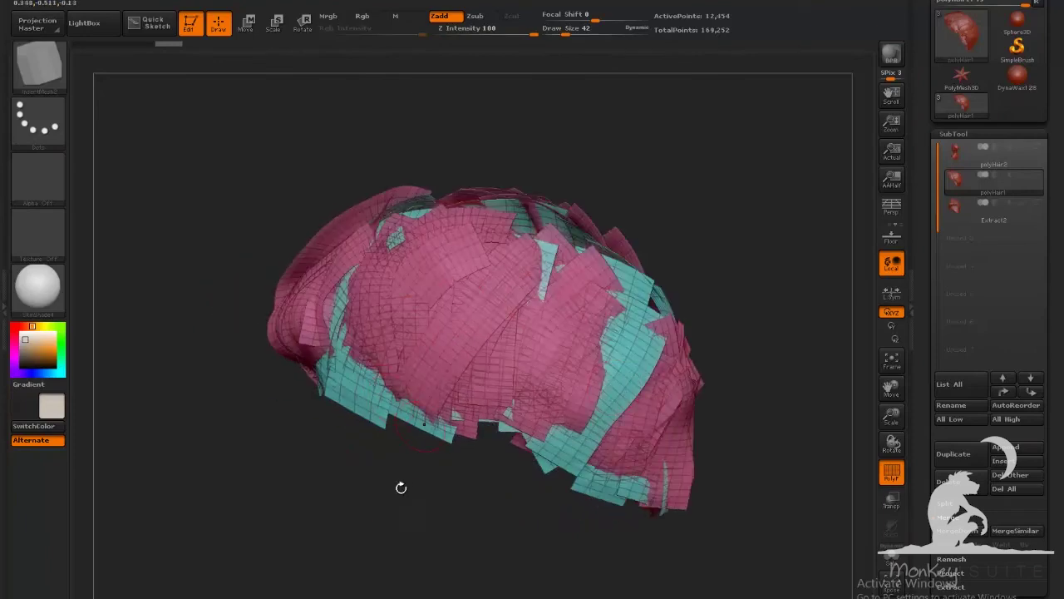
{"action": "left_click_drag", "start_coordinate": [401, 488], "coordinate": [737, 504]}
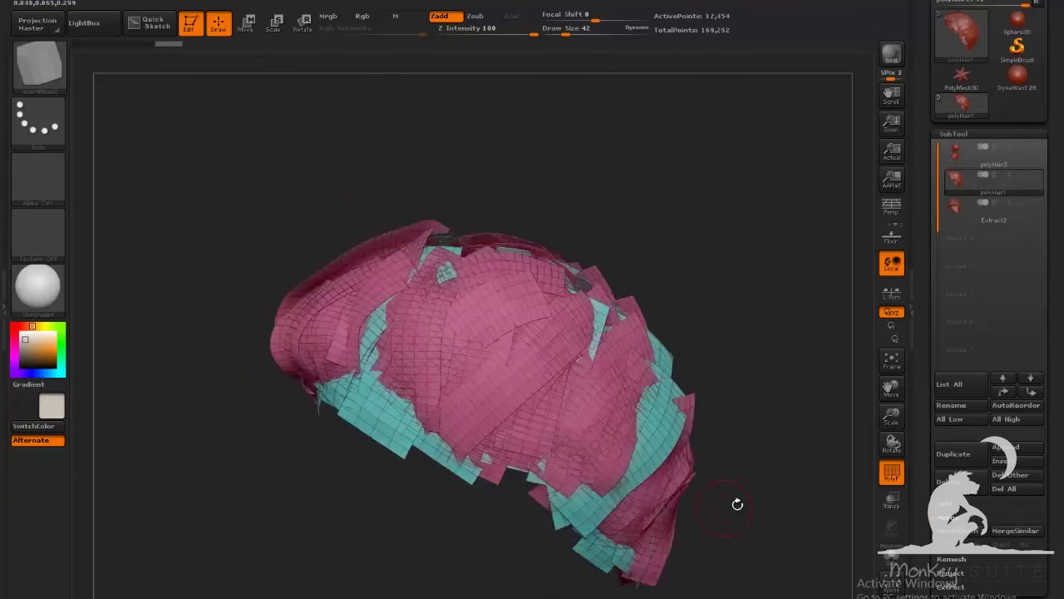
{"action": "left_click", "coordinate": [1038, 175]}
Step: Choose the Move brush and adjust the strips along the forehead hairline beneath the front roll
{"action": "left_click_drag", "start_coordinate": [782, 319], "coordinate": [746, 278]}
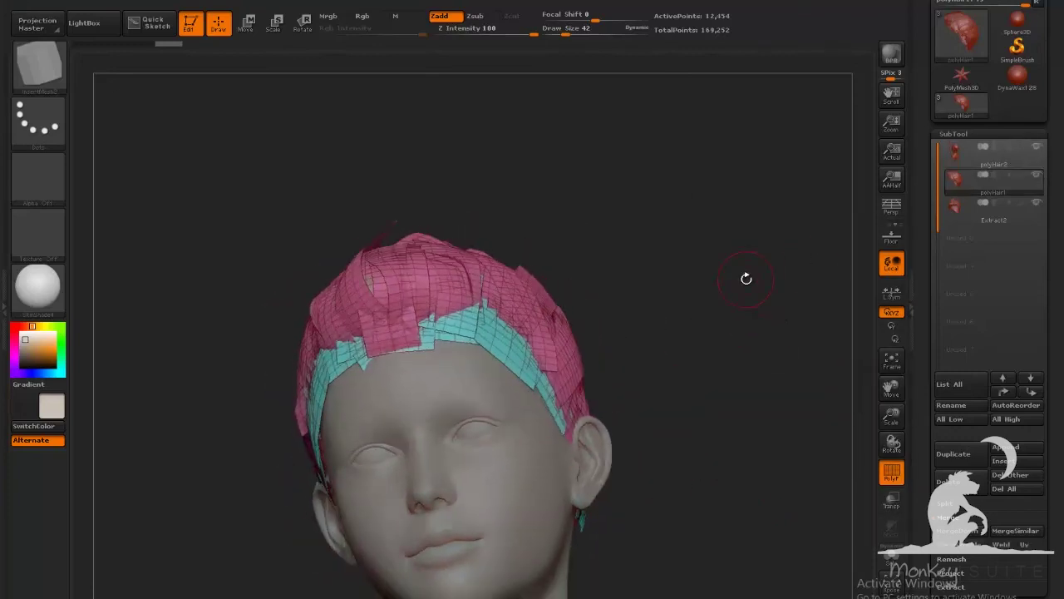
{"action": "key", "text": "b"}
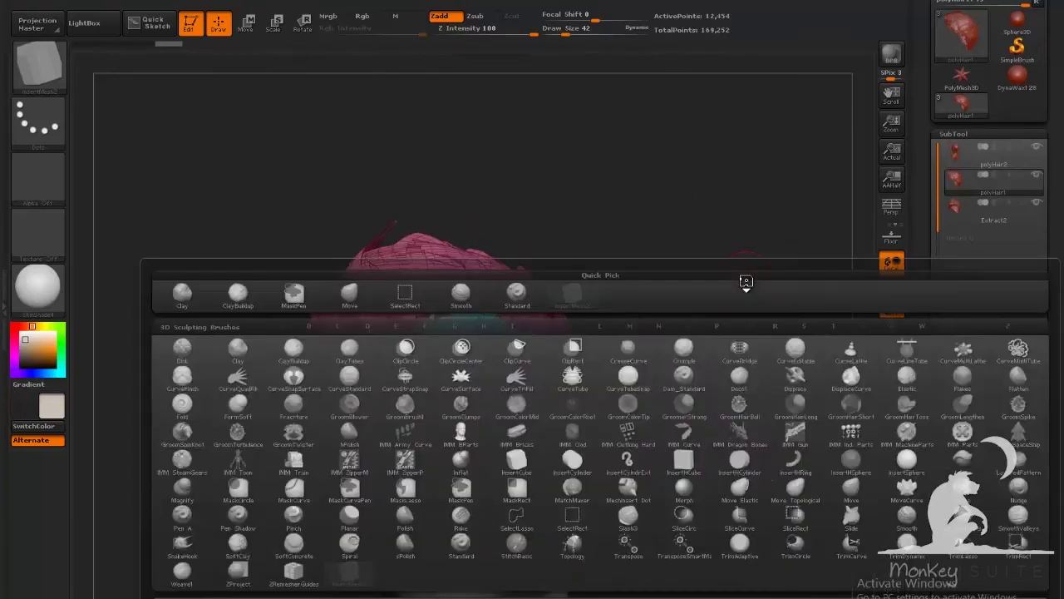
{"action": "left_click", "coordinate": [365, 294]}
{"action": "mouse_move", "coordinate": [632, 207]}
{"action": "left_mouse_down"}
{"action": "mouse_move", "coordinate": [683, 170]}
{"action": "mouse_move", "coordinate": [713, 171]}
{"action": "left_mouse_up"}
{"action": "left_click_drag", "start_coordinate": [720, 217], "coordinate": [723, 221]}
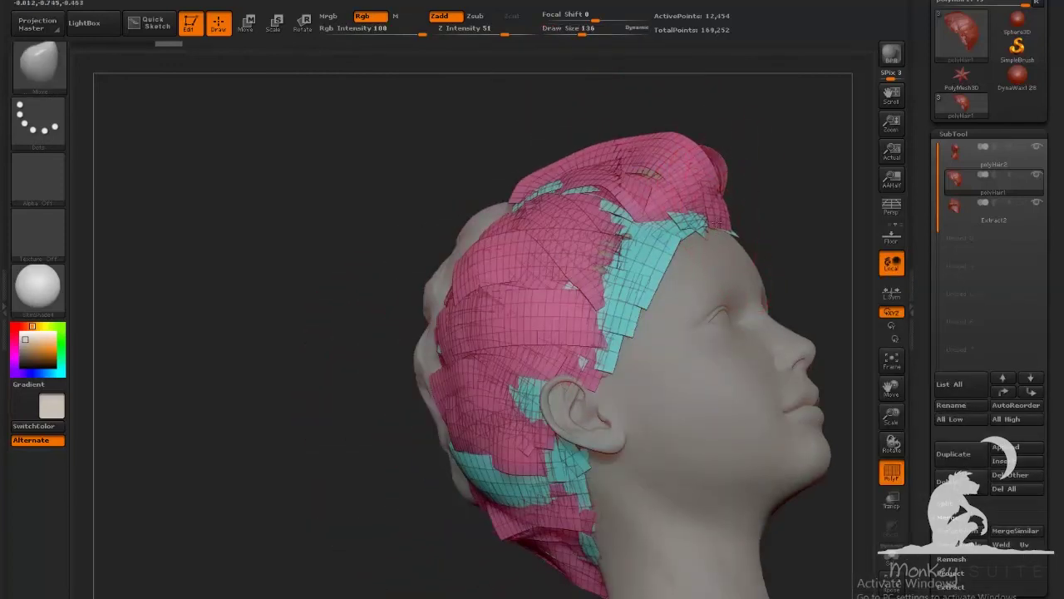
{"action": "left_click_drag", "start_coordinate": [807, 238], "coordinate": [746, 234]}
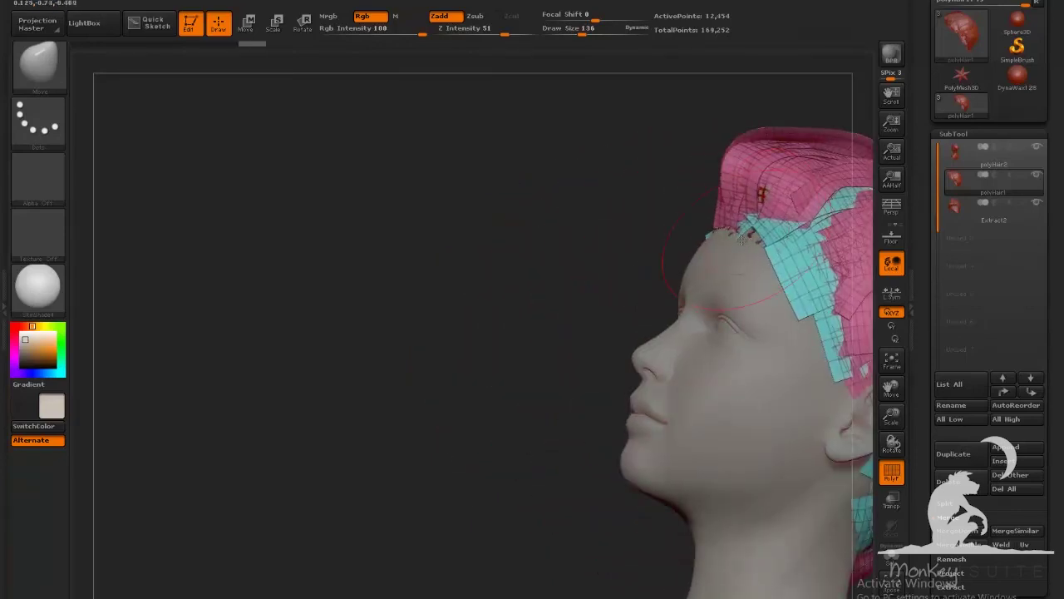
{"action": "mouse_move", "coordinate": [544, 281]}
{"action": "left_mouse_down"}
{"action": "mouse_move", "coordinate": [684, 248]}
{"action": "mouse_move", "coordinate": [629, 277]}
{"action": "left_mouse_up"}
{"action": "left_click_drag", "start_coordinate": [799, 255], "coordinate": [759, 237]}
Step: Set the draw size to 97 and refine the strip edges along the temples and front hairline with the Move brush
{"action": "left_click_drag", "start_coordinate": [580, 31], "coordinate": [575, 33]}
{"action": "left_click_drag", "start_coordinate": [808, 231], "coordinate": [762, 227]}
{"action": "left_click_drag", "start_coordinate": [648, 263], "coordinate": [649, 272]}
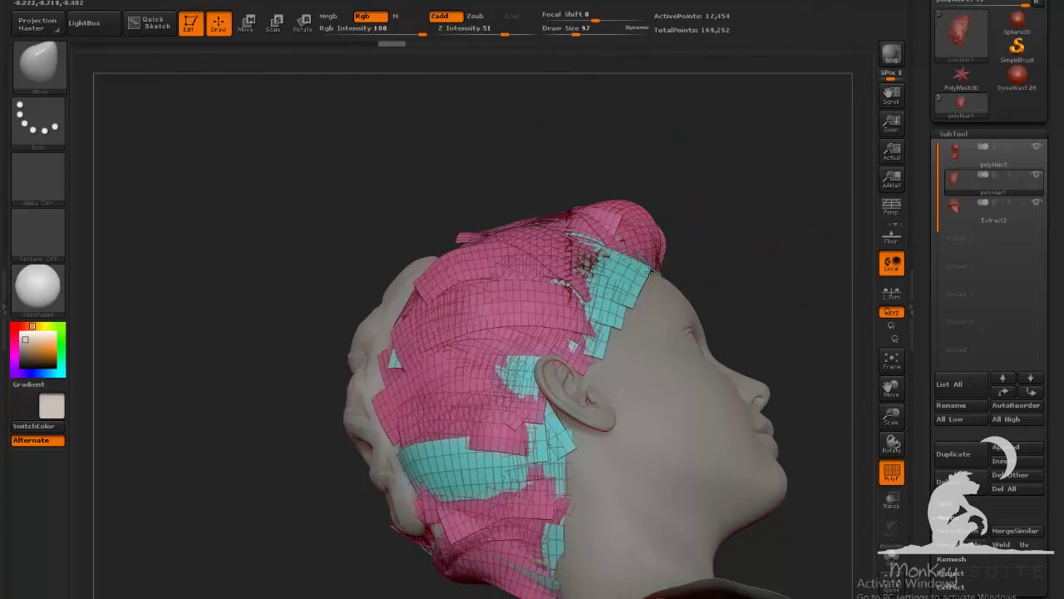
{"action": "left_click_drag", "start_coordinate": [761, 261], "coordinate": [745, 286]}
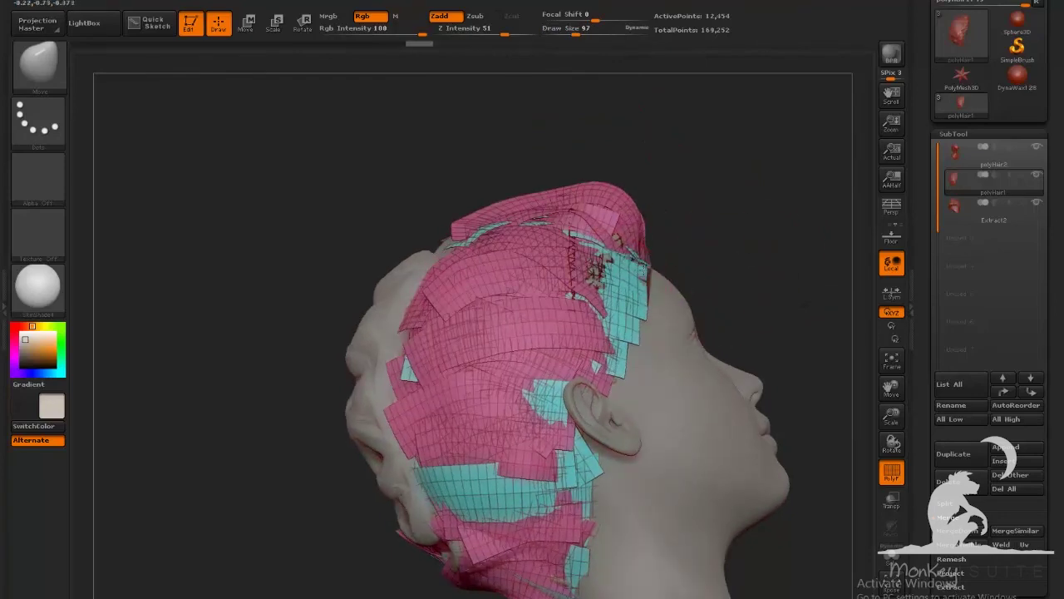
{"action": "left_click_drag", "start_coordinate": [728, 237], "coordinate": [753, 238]}
{"action": "mouse_move", "coordinate": [613, 243]}
{"action": "left_mouse_down"}
{"action": "mouse_move", "coordinate": [653, 283]}
{"action": "mouse_move", "coordinate": [659, 328]}
{"action": "mouse_move", "coordinate": [625, 310]}
{"action": "left_mouse_up"}
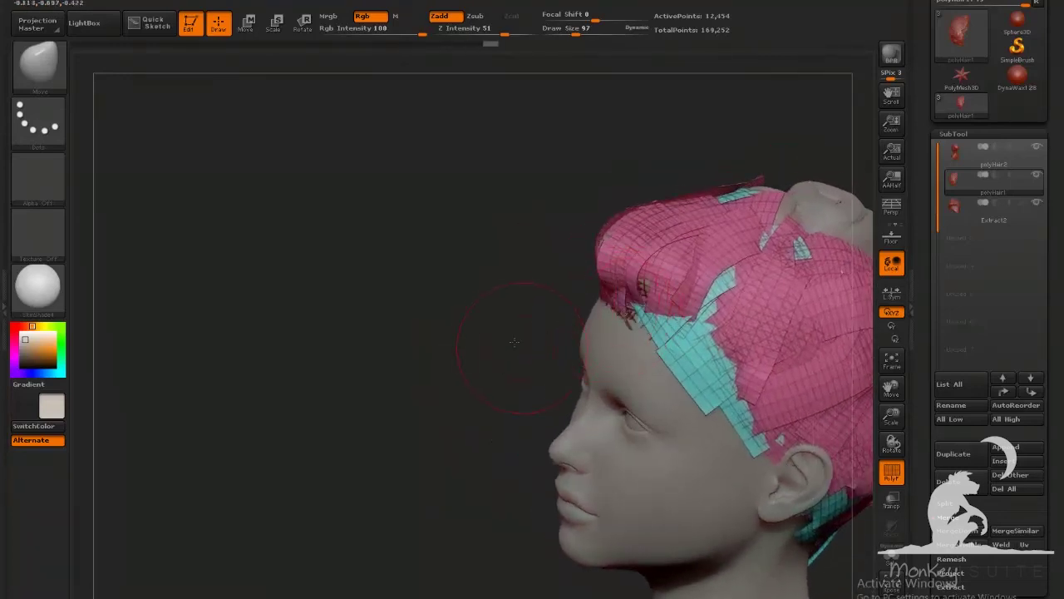
{"action": "left_click_drag", "start_coordinate": [514, 342], "coordinate": [451, 266]}
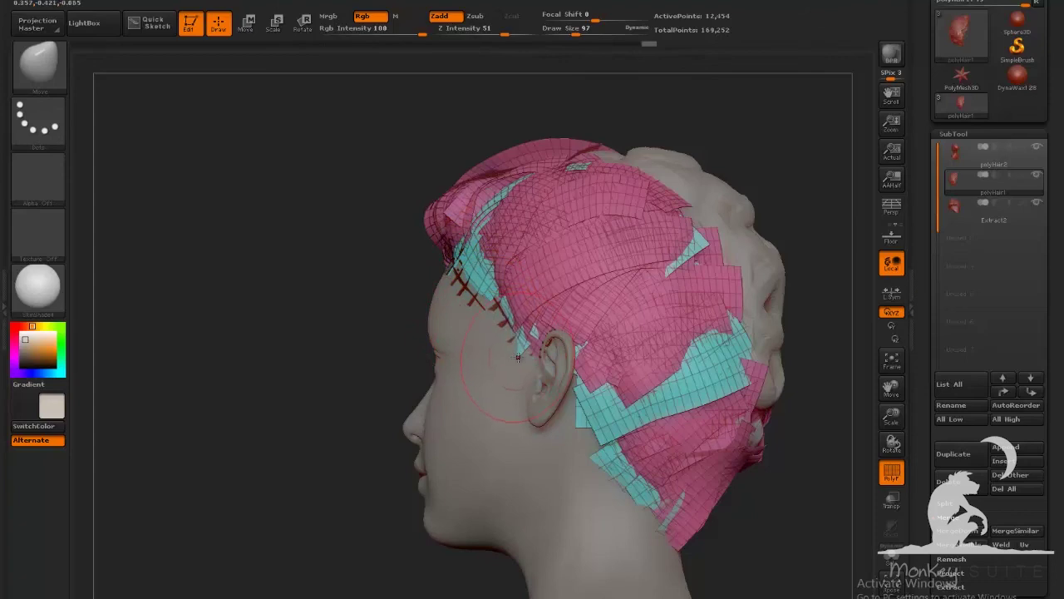
Step: Adjust the strip ends behind the ears and along the nape hairline with the Move brush
{"action": "mouse_move", "coordinate": [391, 369]}
{"action": "left_mouse_down"}
{"action": "mouse_move", "coordinate": [343, 400]}
{"action": "mouse_move", "coordinate": [641, 321]}
{"action": "mouse_move", "coordinate": [673, 278]}
{"action": "mouse_move", "coordinate": [748, 267]}
{"action": "mouse_move", "coordinate": [700, 308]}
{"action": "mouse_move", "coordinate": [794, 184]}
{"action": "mouse_move", "coordinate": [703, 239]}
{"action": "mouse_move", "coordinate": [690, 226]}
{"action": "left_mouse_up"}
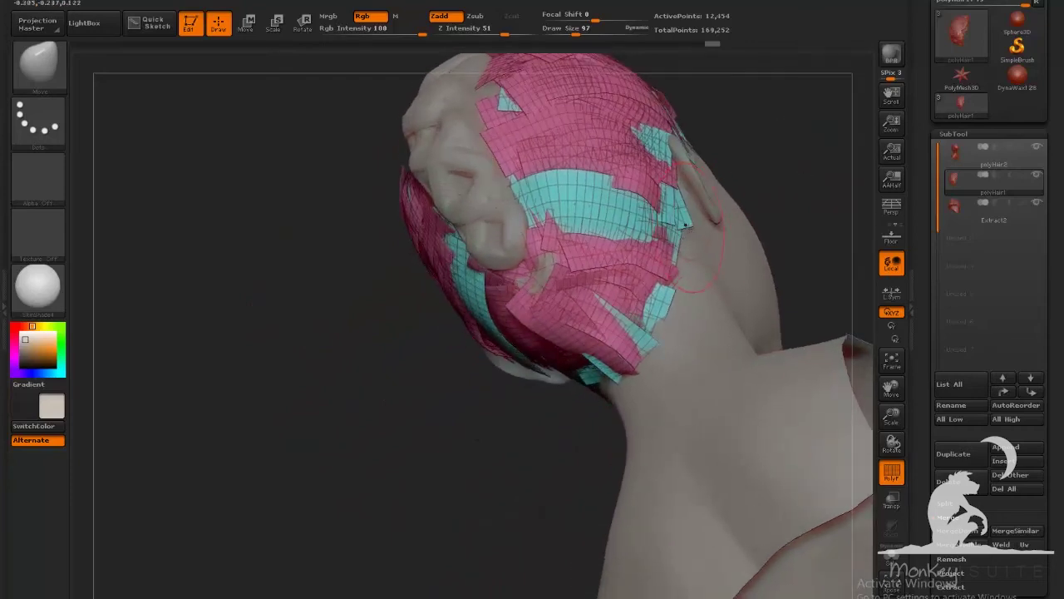
{"action": "mouse_move", "coordinate": [486, 441]}
{"action": "left_mouse_down"}
{"action": "mouse_move", "coordinate": [689, 297]}
{"action": "mouse_move", "coordinate": [632, 316]}
{"action": "mouse_move", "coordinate": [655, 275]}
{"action": "mouse_move", "coordinate": [499, 358]}
{"action": "mouse_move", "coordinate": [286, 434]}
{"action": "mouse_move", "coordinate": [347, 420]}
{"action": "left_mouse_up"}
{"action": "left_click_drag", "start_coordinate": [588, 305], "coordinate": [587, 333]}
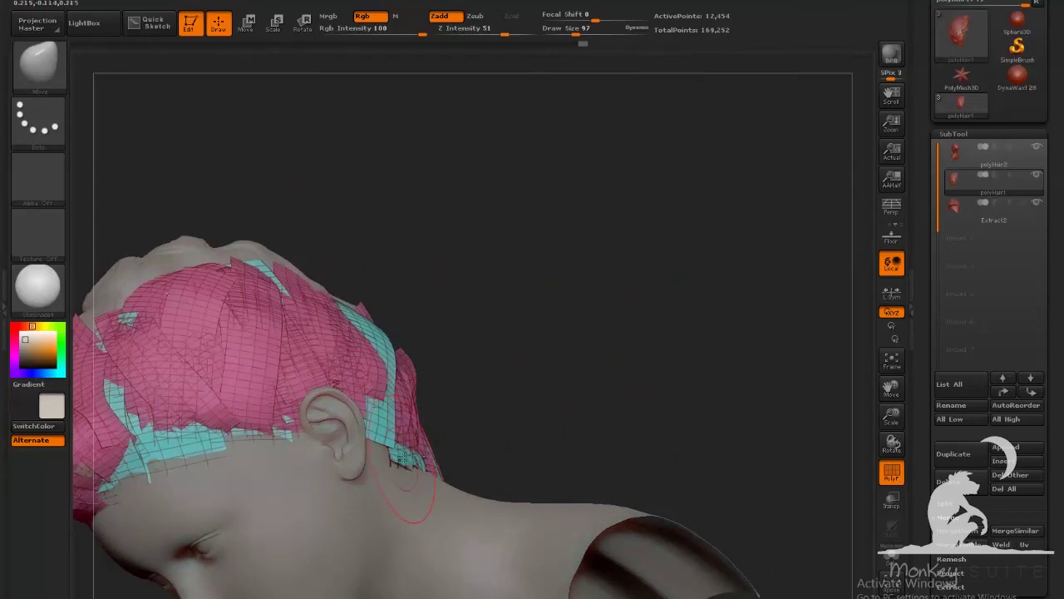
{"action": "mouse_move", "coordinate": [499, 453]}
{"action": "left_mouse_down"}
{"action": "mouse_move", "coordinate": [553, 423]}
{"action": "mouse_move", "coordinate": [408, 441]}
{"action": "mouse_move", "coordinate": [512, 441]}
{"action": "mouse_move", "coordinate": [651, 362]}
{"action": "mouse_move", "coordinate": [635, 361]}
{"action": "left_mouse_up"}
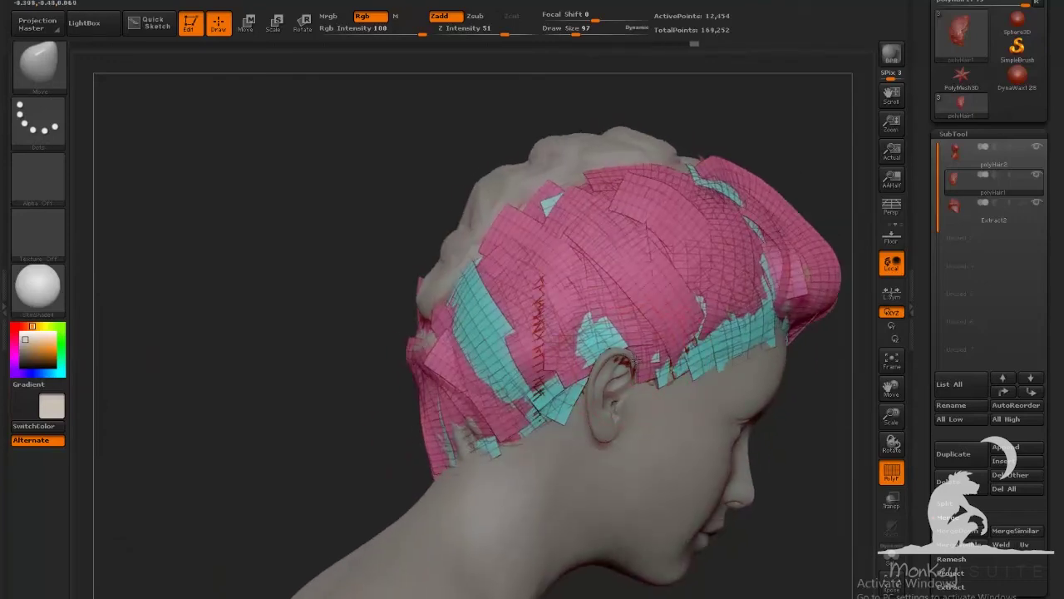
{"action": "mouse_move", "coordinate": [401, 446]}
{"action": "left_mouse_down"}
{"action": "mouse_move", "coordinate": [394, 394]}
{"action": "mouse_move", "coordinate": [741, 485]}
{"action": "mouse_move", "coordinate": [775, 449]}
{"action": "mouse_move", "coordinate": [798, 499]}
{"action": "mouse_move", "coordinate": [720, 449]}
{"action": "mouse_move", "coordinate": [759, 455]}
{"action": "mouse_move", "coordinate": [780, 416]}
{"action": "left_mouse_up"}
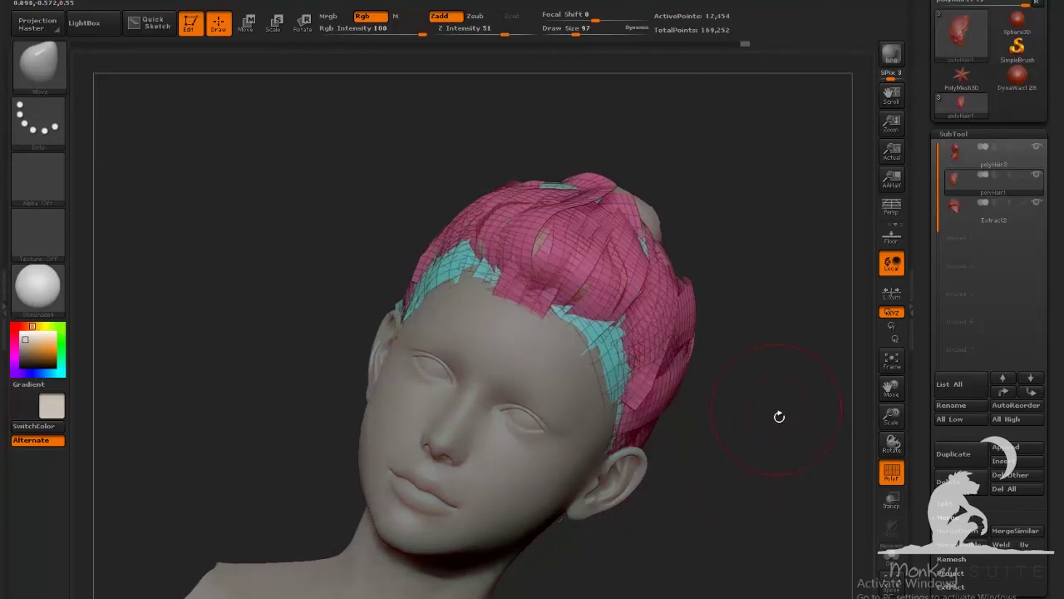
Step: Turn off the PolyFrame display and make the sculpted hair subtool Extract2 active
{"action": "key", "text": "shift+f"}
{"action": "left_click_drag", "start_coordinate": [768, 458], "coordinate": [730, 443]}
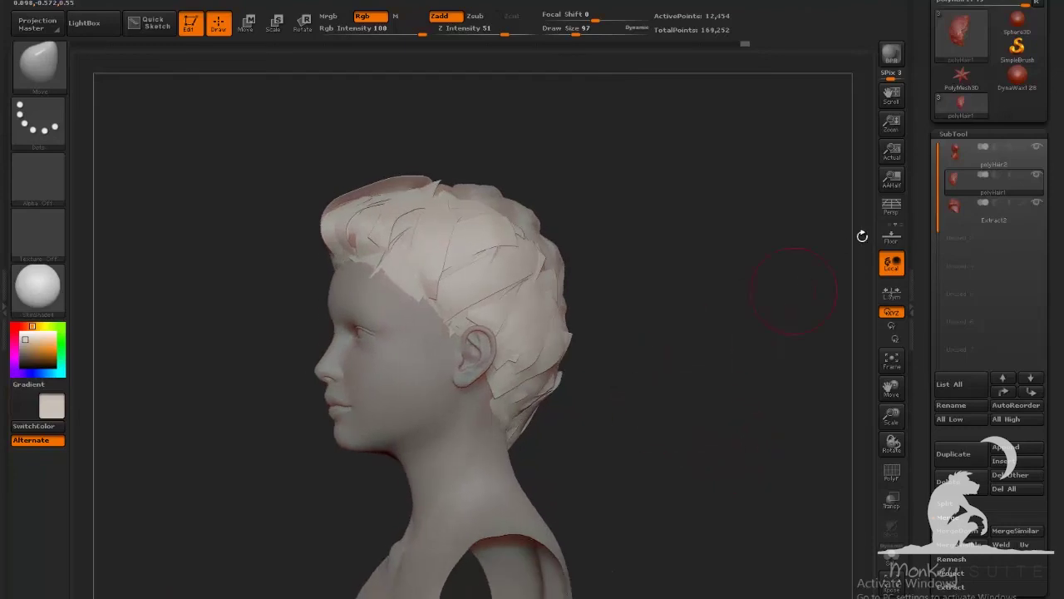
{"action": "left_click", "coordinate": [964, 205]}
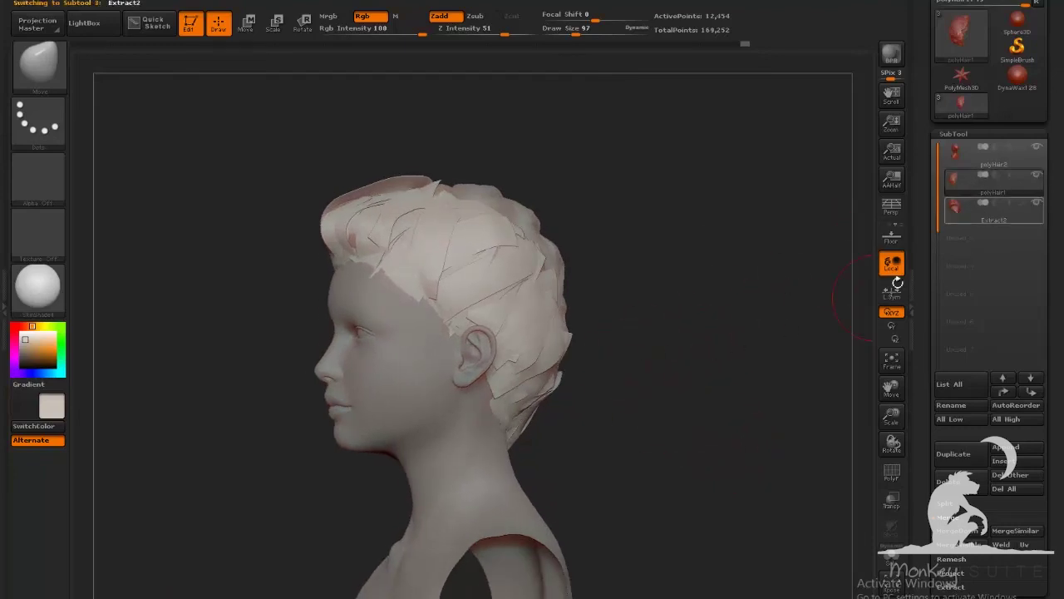
{"action": "left_click_drag", "start_coordinate": [687, 370], "coordinate": [602, 319]}
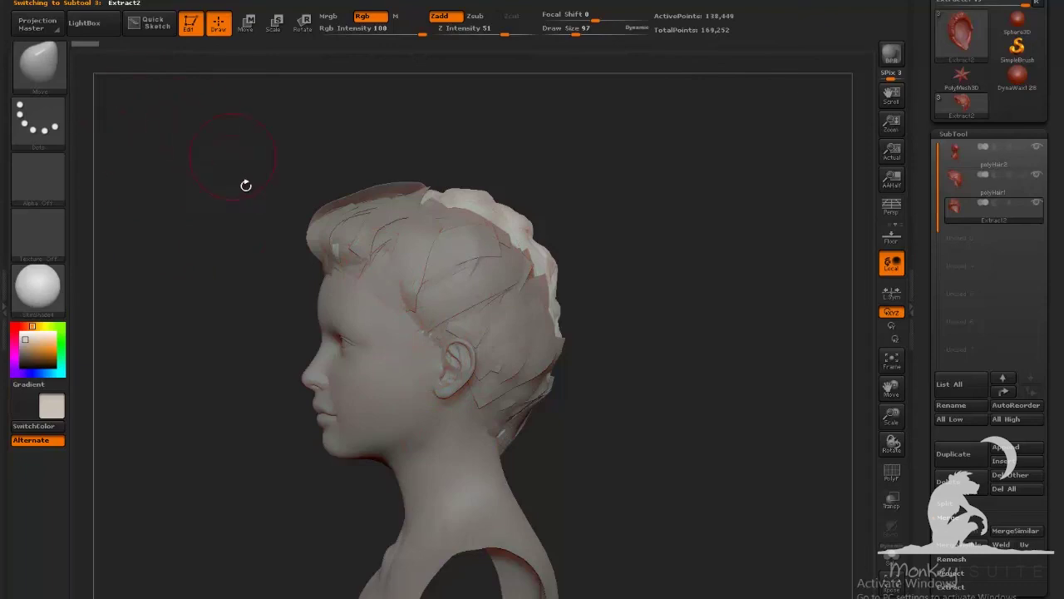
Step: Choose the InsertMesh2 brush and set its draw size to 35
{"action": "left_click_drag", "start_coordinate": [703, 337], "coordinate": [445, 233]}
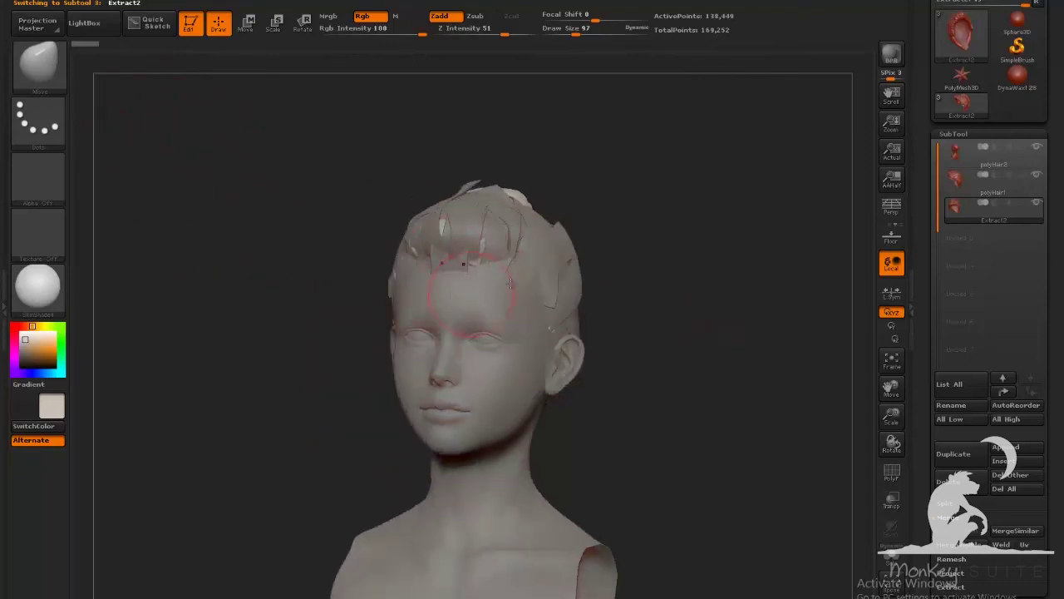
{"action": "left_click", "coordinate": [52, 83]}
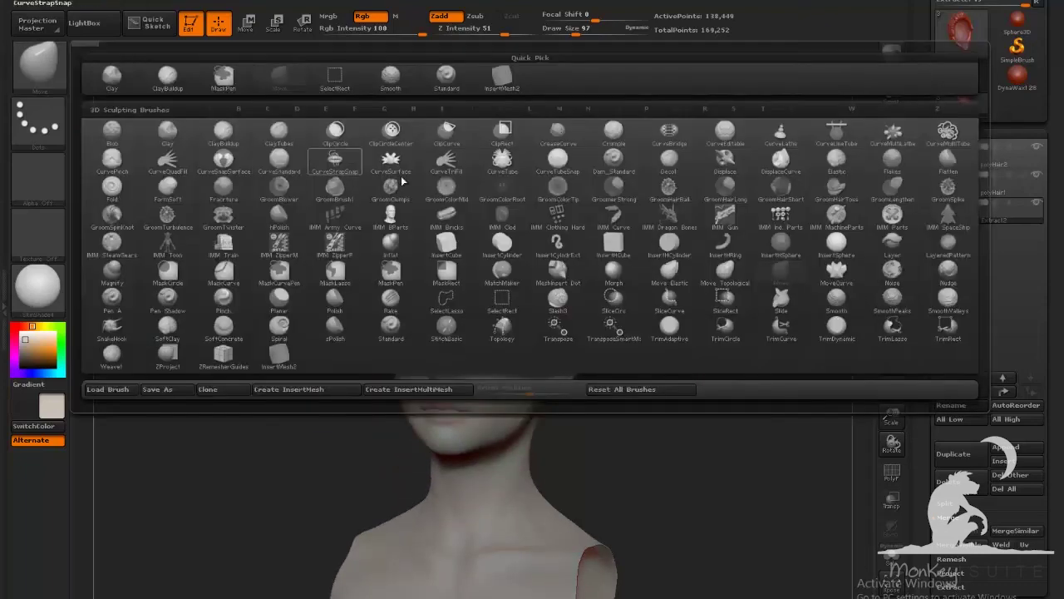
{"action": "left_click", "coordinate": [512, 90]}
{"action": "mouse_move", "coordinate": [655, 250]}
{"action": "left_mouse_down"}
{"action": "mouse_move", "coordinate": [671, 304]}
{"action": "mouse_move", "coordinate": [712, 309]}
{"action": "mouse_move", "coordinate": [720, 341]}
{"action": "left_mouse_up"}
{"action": "left_click_drag", "start_coordinate": [574, 30], "coordinate": [568, 30]}
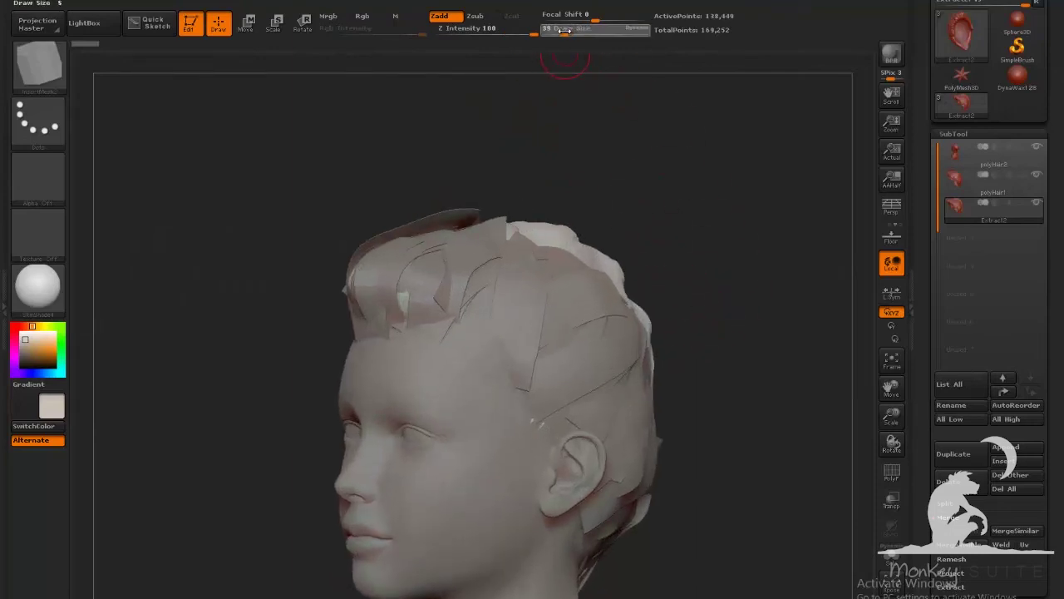
Step: Try to draw a hair strip from the front hairline with Extract2 as the active subtool
{"action": "left_click_drag", "start_coordinate": [724, 305], "coordinate": [657, 278]}
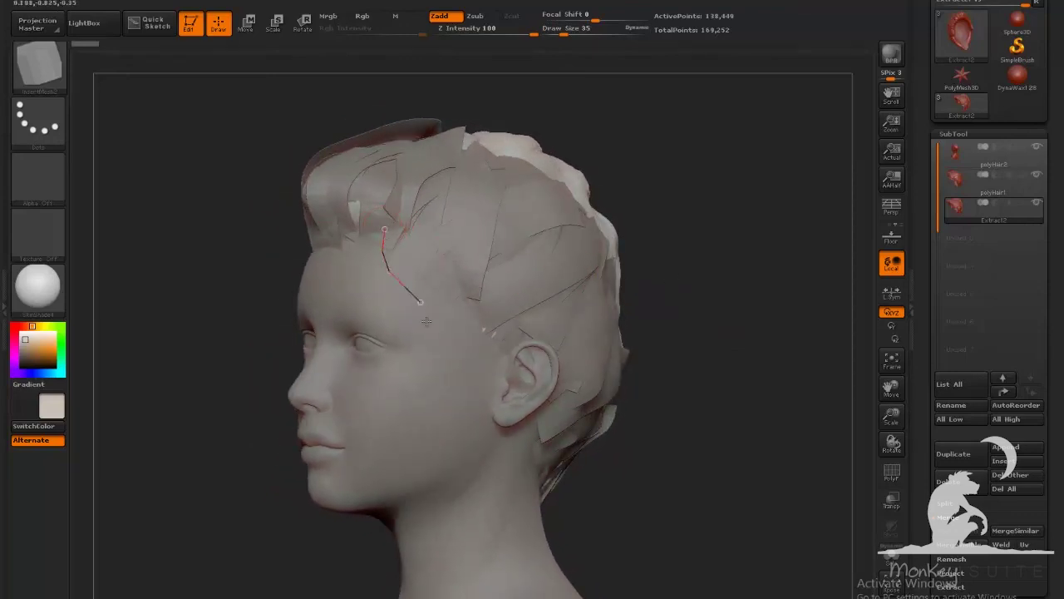
{"action": "left_click_drag", "start_coordinate": [426, 321], "coordinate": [426, 322]}
{"action": "left_click_drag", "start_coordinate": [649, 306], "coordinate": [811, 313]}
{"action": "mouse_move", "coordinate": [513, 228]}
{"action": "left_mouse_down"}
{"action": "mouse_move", "coordinate": [461, 230]}
{"action": "mouse_move", "coordinate": [424, 264]}
{"action": "mouse_move", "coordinate": [428, 319]}
{"action": "left_mouse_up"}
{"action": "key", "text": "bracketleft"}
{"action": "key", "text": "bracketleft"}
{"action": "key", "text": "bracketleft"}
{"action": "left_click", "coordinate": [379, 228]}
{"action": "key", "text": "bracketright"}
{"action": "key", "text": "bracketright"}
{"action": "key", "text": "bracketright"}
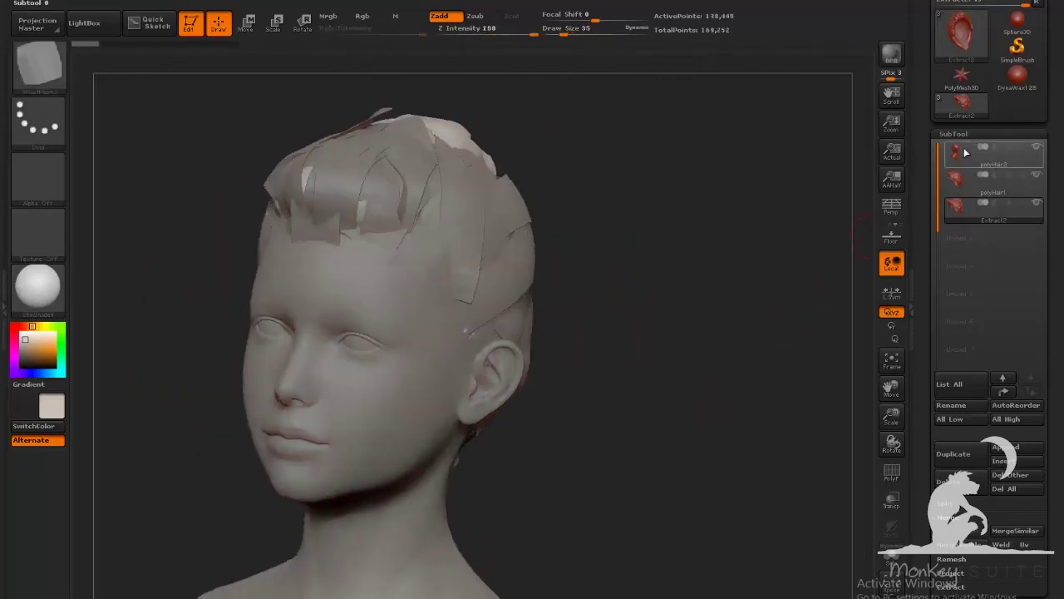
Step: Make polyHair2 active and draw a hair strip from the hairline down the left side of the forehead, adjusting its curve
{"action": "left_click", "coordinate": [965, 153]}
{"action": "left_click_drag", "start_coordinate": [801, 247], "coordinate": [684, 299]}
{"action": "left_click_drag", "start_coordinate": [570, 261], "coordinate": [638, 274]}
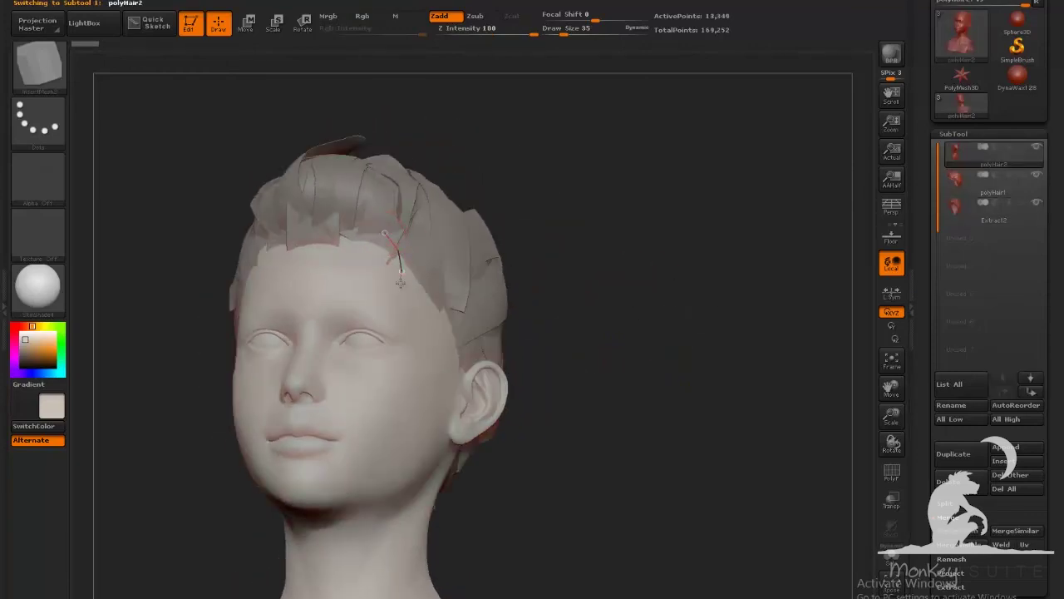
{"action": "left_click_drag", "start_coordinate": [407, 326], "coordinate": [407, 329]}
{"action": "left_click_drag", "start_coordinate": [518, 362], "coordinate": [605, 344]}
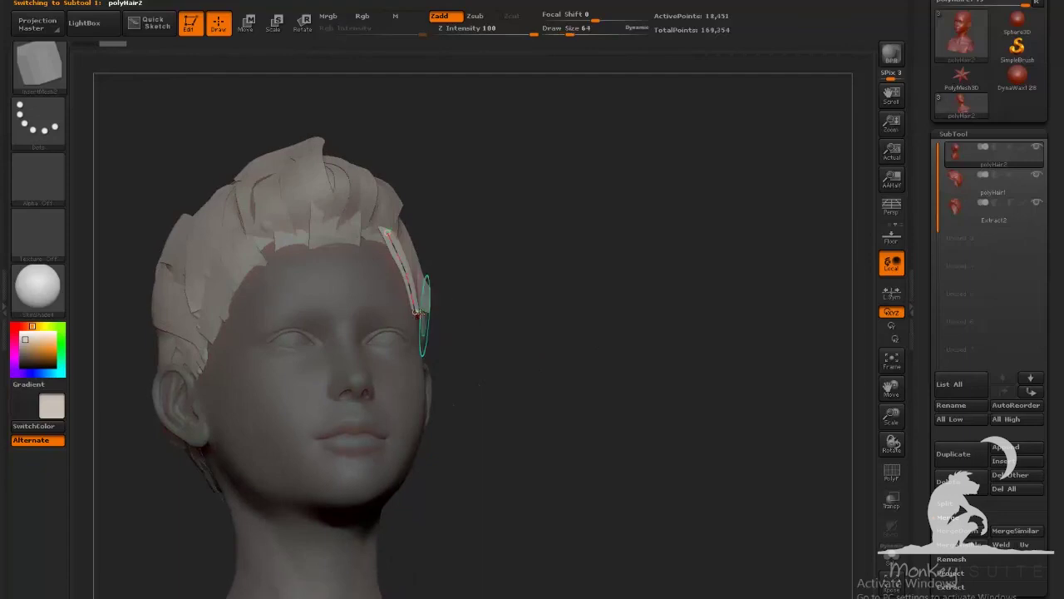
{"action": "left_click_drag", "start_coordinate": [421, 313], "coordinate": [422, 315]}
{"action": "left_click_drag", "start_coordinate": [530, 305], "coordinate": [354, 305]}
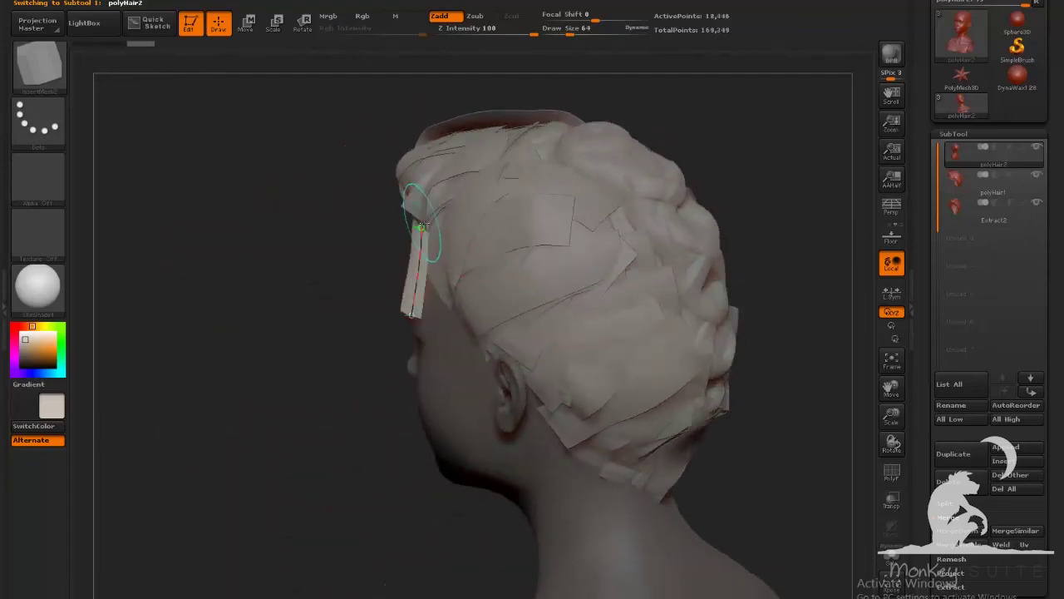
{"action": "left_click_drag", "start_coordinate": [321, 435], "coordinate": [416, 380]}
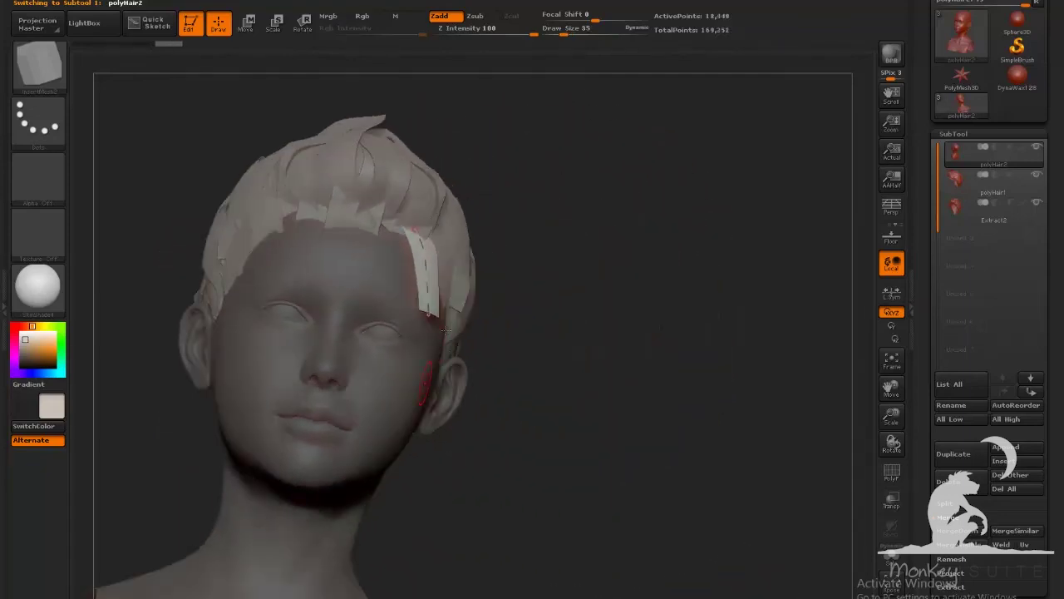
{"action": "left_click_drag", "start_coordinate": [423, 272], "coordinate": [431, 279]}
Step: Draw a matching hair strip down the right side of the forehead and adjust its curve
{"action": "left_click_drag", "start_coordinate": [601, 371], "coordinate": [477, 381]}
{"action": "left_click_drag", "start_coordinate": [632, 409], "coordinate": [591, 333]}
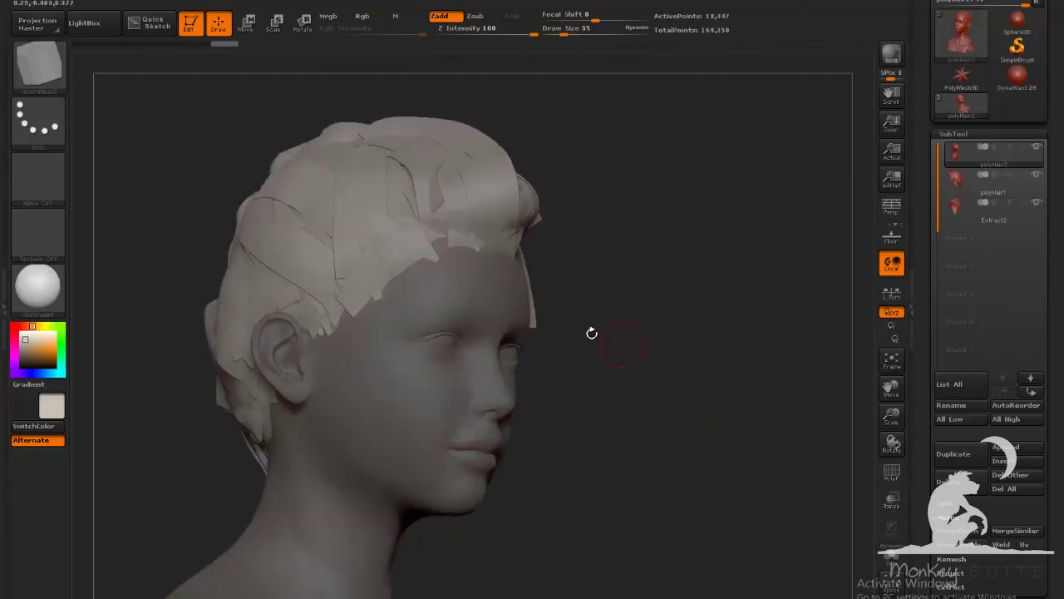
{"action": "left_click_drag", "start_coordinate": [615, 374], "coordinate": [565, 337]}
{"action": "left_click_drag", "start_coordinate": [438, 291], "coordinate": [442, 285]}
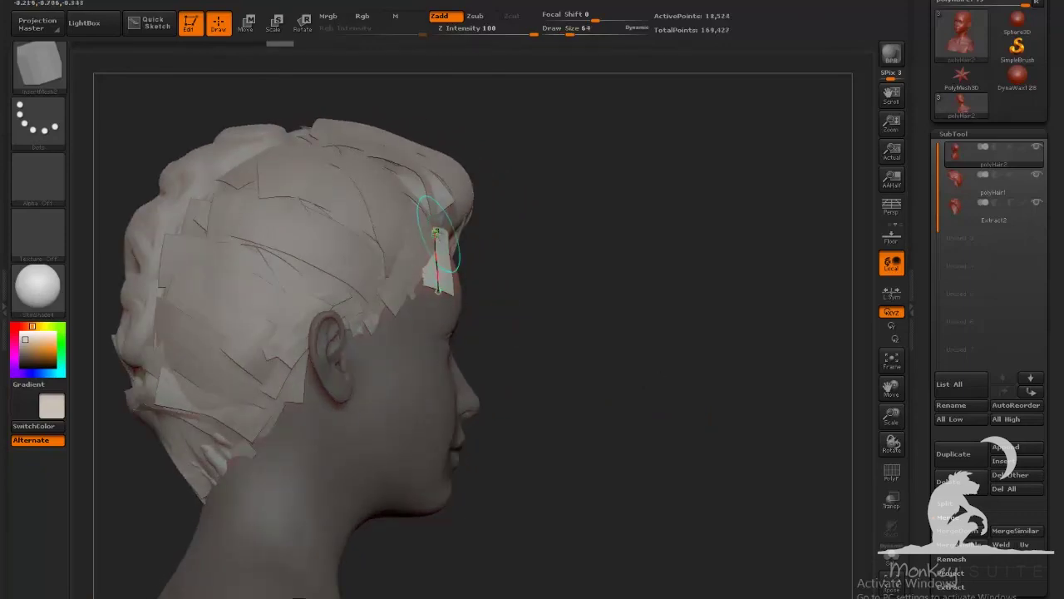
{"action": "left_click_drag", "start_coordinate": [438, 238], "coordinate": [458, 250]}
{"action": "left_click_drag", "start_coordinate": [579, 272], "coordinate": [422, 265]}
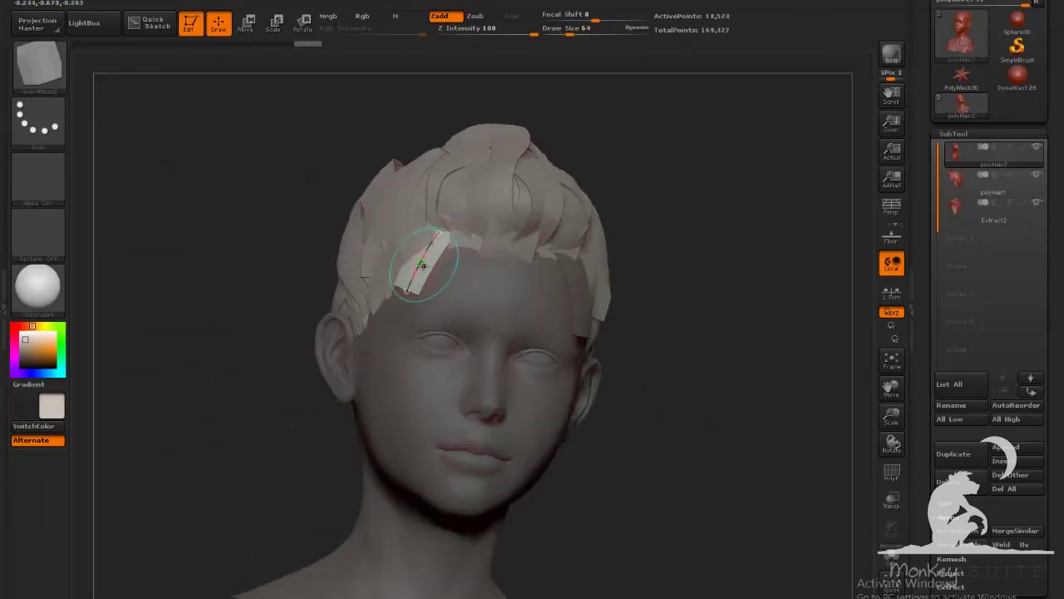
Step: Draw a hair strip from the hairline down the left temple and rework its upper end
{"action": "left_click_drag", "start_coordinate": [712, 307], "coordinate": [611, 296]}
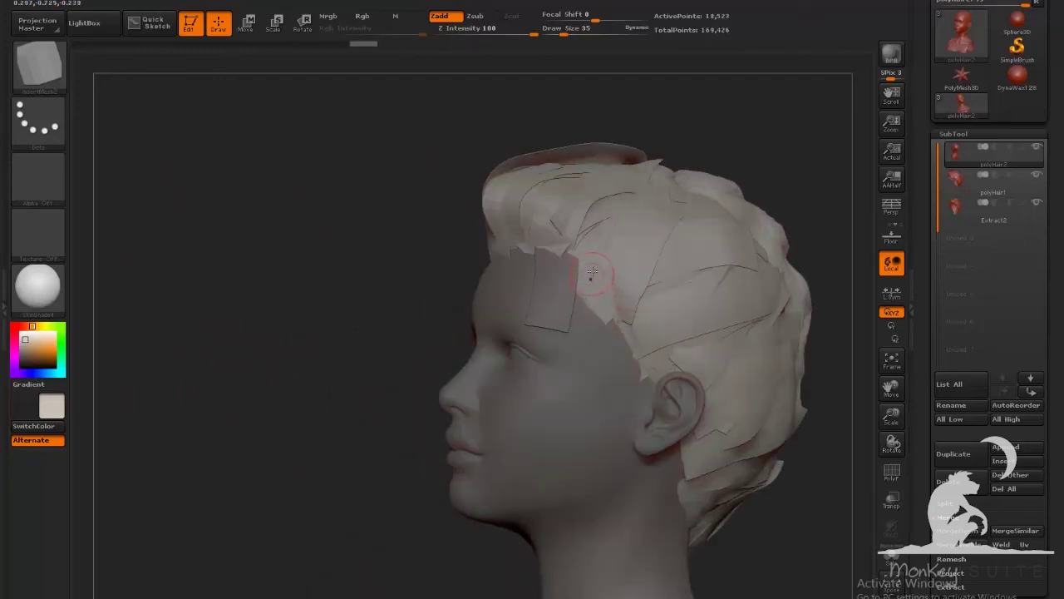
{"action": "left_click_drag", "start_coordinate": [612, 374], "coordinate": [614, 376]}
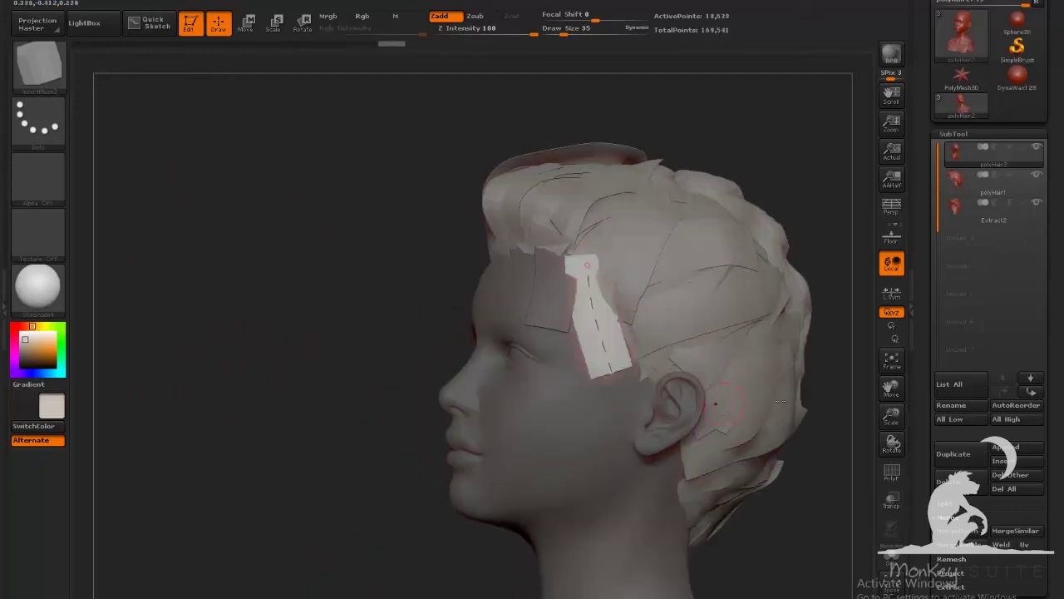
{"action": "mouse_move", "coordinate": [825, 434]}
{"action": "left_mouse_down"}
{"action": "mouse_move", "coordinate": [722, 453]}
{"action": "mouse_move", "coordinate": [714, 389]}
{"action": "left_mouse_up"}
{"action": "key", "text": "ctrl+z"}
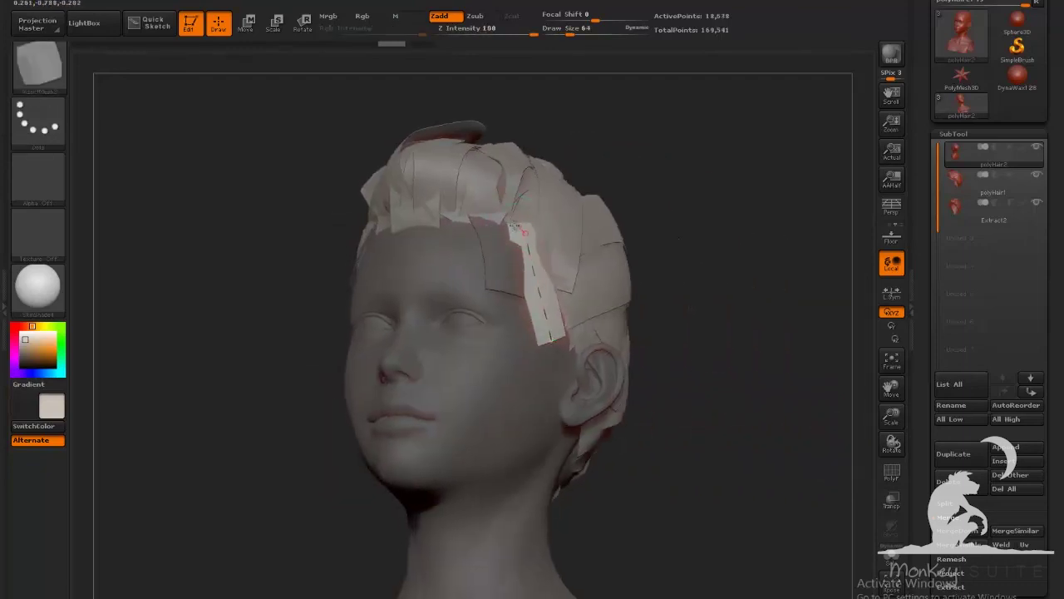
{"action": "key", "text": "ctrl+z"}
{"action": "left_click_drag", "start_coordinate": [525, 231], "coordinate": [520, 233]}
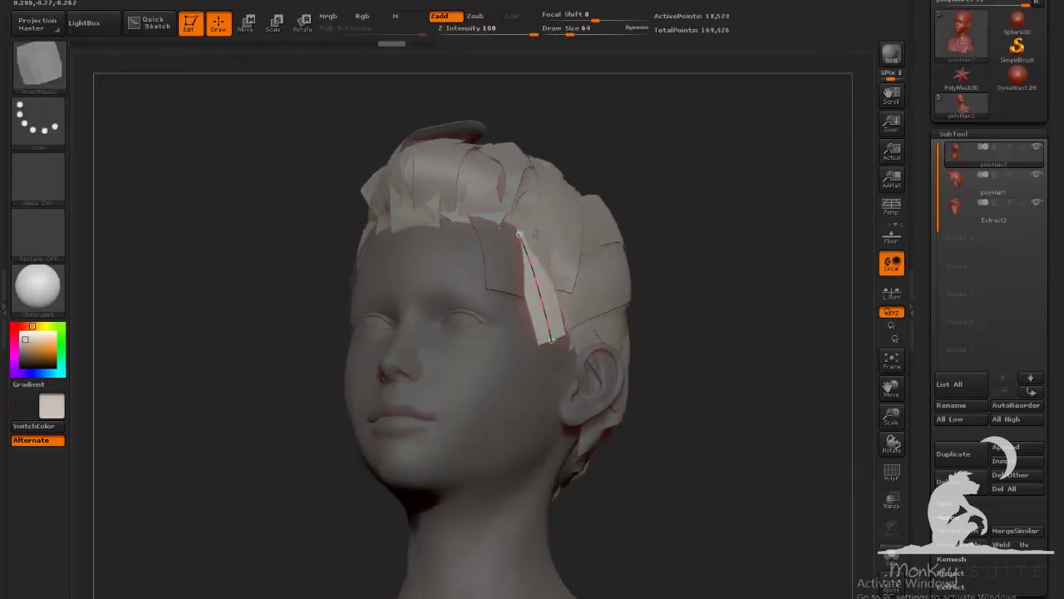
Step: Bend the left temple strip's curve to follow the side of the head
{"action": "left_click_drag", "start_coordinate": [706, 296], "coordinate": [563, 268]}
{"action": "key", "text": "]"}
{"action": "key", "text": "]"}
{"action": "key", "text": "]"}
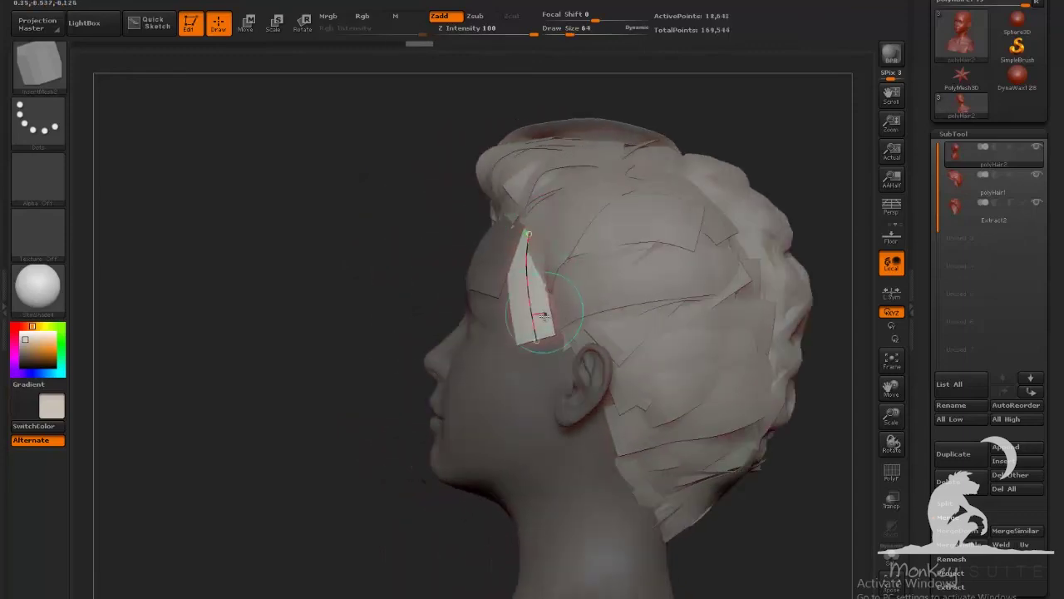
{"action": "left_click_drag", "start_coordinate": [532, 312], "coordinate": [530, 289]}
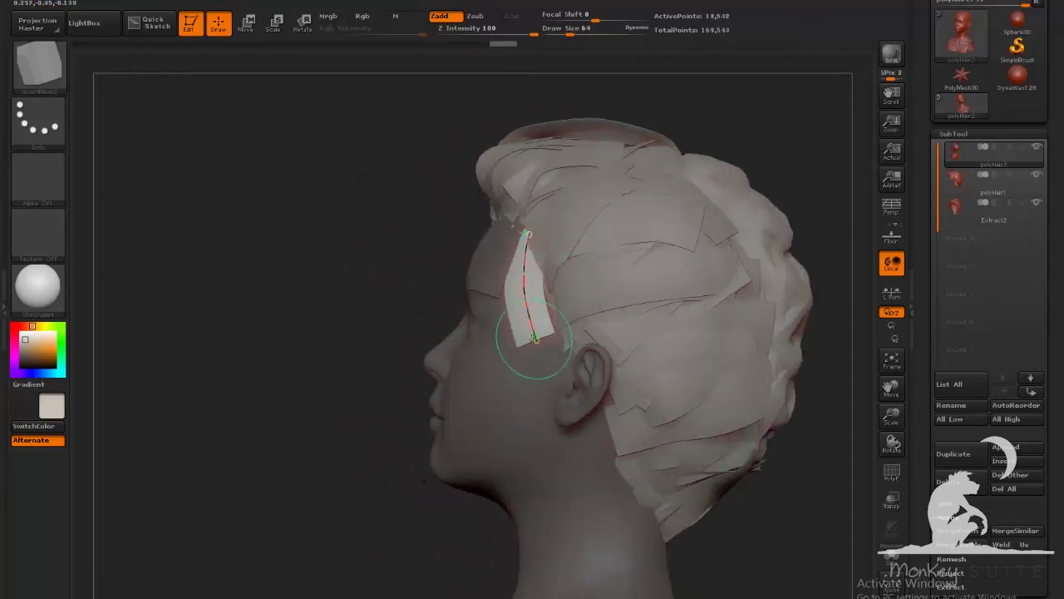
{"action": "key", "text": "["}
Step: Draw a hair strip in front of the left ear and adjust its lower end
{"action": "left_click_drag", "start_coordinate": [368, 458], "coordinate": [619, 456]}
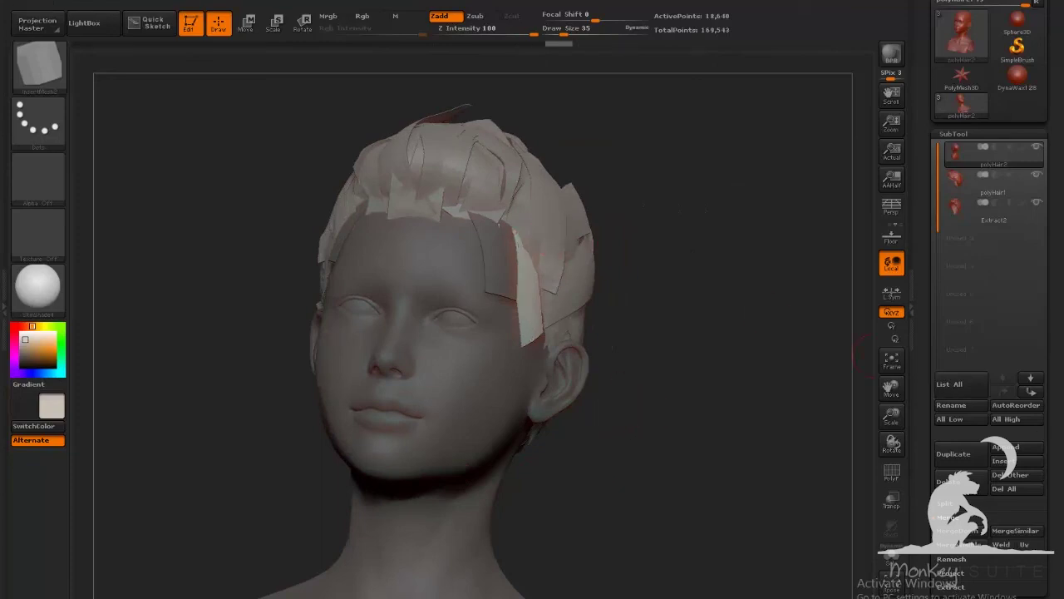
{"action": "left_click_drag", "start_coordinate": [873, 356], "coordinate": [649, 357]}
{"action": "mouse_move", "coordinate": [542, 354]}
{"action": "left_mouse_down"}
{"action": "mouse_move", "coordinate": [521, 301]}
{"action": "mouse_move", "coordinate": [532, 310]}
{"action": "left_mouse_up"}
{"action": "left_click_drag", "start_coordinate": [349, 399], "coordinate": [225, 400]}
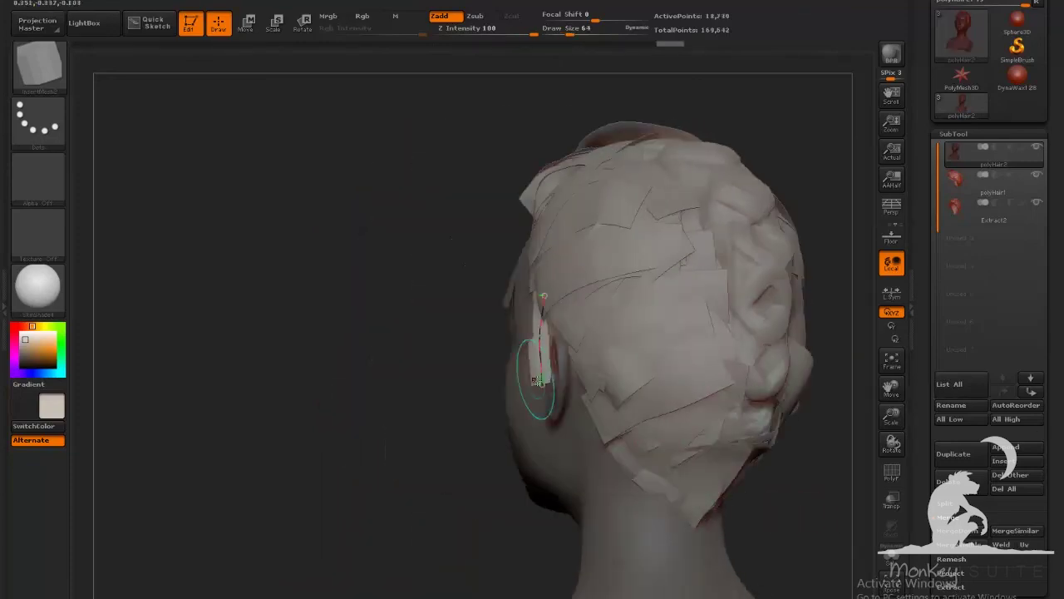
{"action": "left_click_drag", "start_coordinate": [542, 396], "coordinate": [540, 409]}
{"action": "left_click_drag", "start_coordinate": [249, 399], "coordinate": [382, 399]}
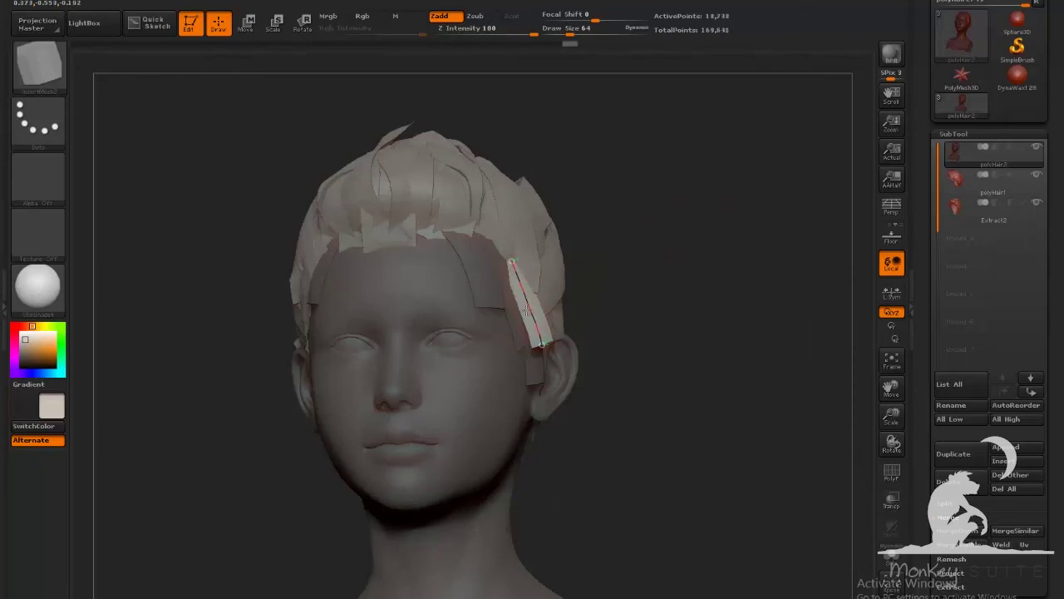
{"action": "mouse_move", "coordinate": [748, 357]}
{"action": "left_mouse_down"}
{"action": "mouse_move", "coordinate": [623, 357]}
{"action": "mouse_move", "coordinate": [666, 357]}
{"action": "left_mouse_up"}
Step: Draw hair strips behind the left ear and down the nape from beneath the hairline
{"action": "left_click_drag", "start_coordinate": [507, 366], "coordinate": [540, 453]}
{"action": "left_click_drag", "start_coordinate": [249, 399], "coordinate": [382, 399]}
{"action": "left_click_drag", "start_coordinate": [556, 424], "coordinate": [551, 517]}
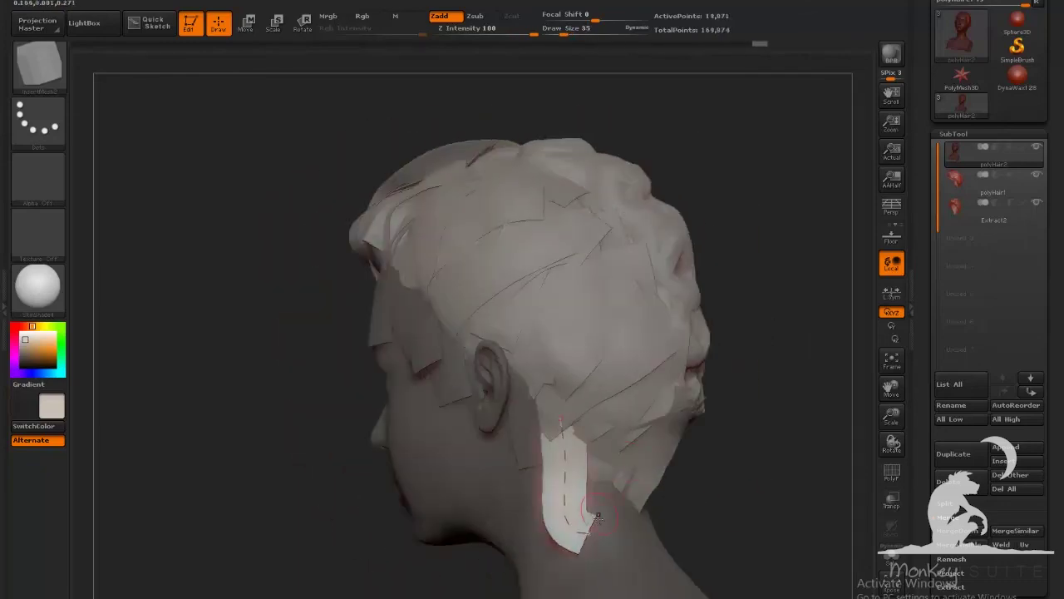
{"action": "left_click_drag", "start_coordinate": [582, 482], "coordinate": [749, 493]}
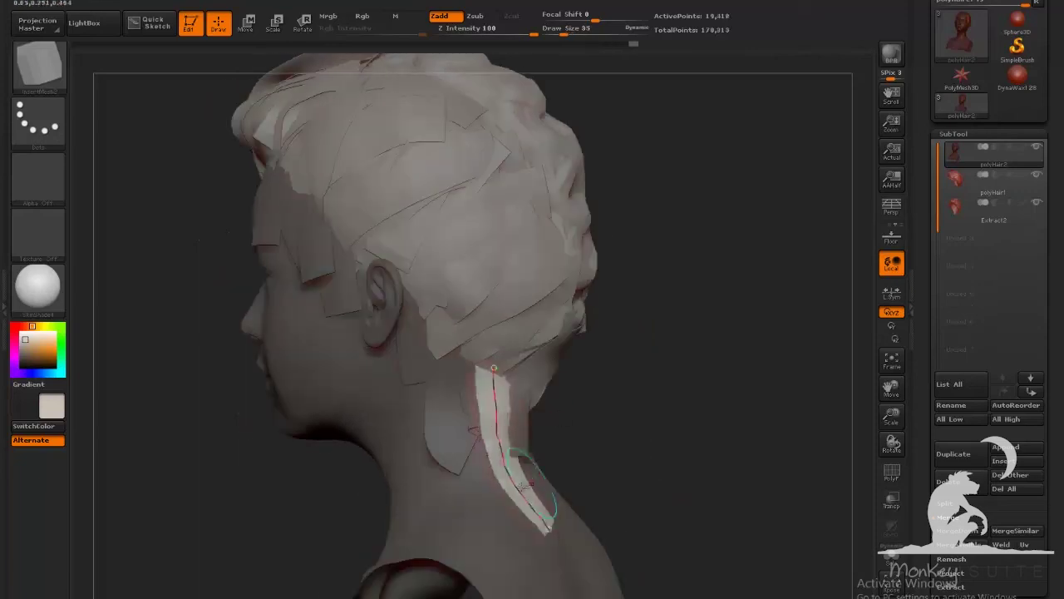
{"action": "left_click_drag", "start_coordinate": [499, 366], "coordinate": [562, 363]}
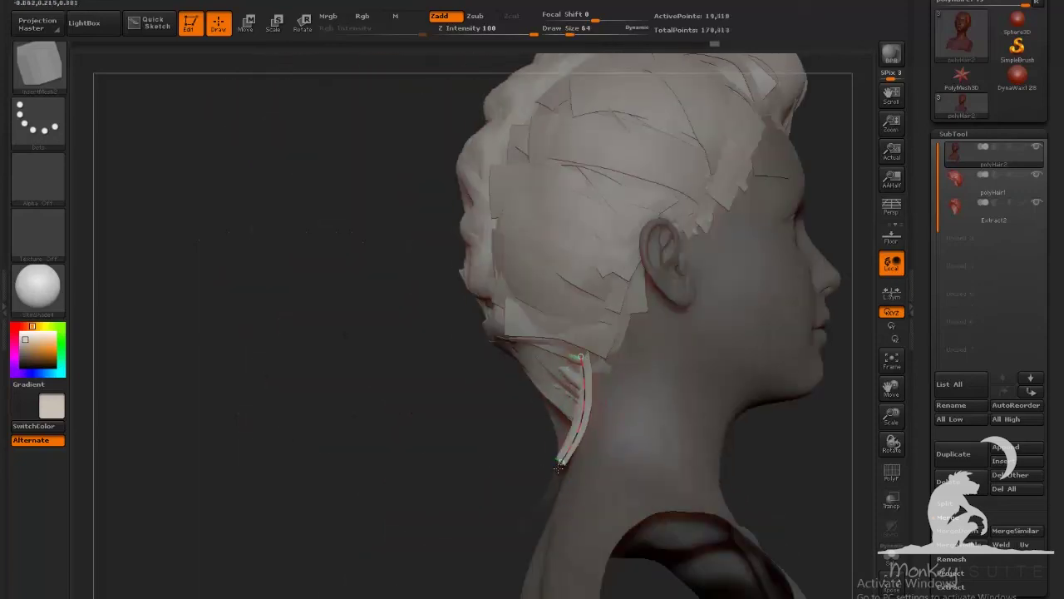
{"action": "left_click_drag", "start_coordinate": [416, 412], "coordinate": [732, 413]}
{"action": "left_click_drag", "start_coordinate": [511, 385], "coordinate": [599, 504]}
{"action": "left_click_drag", "start_coordinate": [707, 416], "coordinate": [798, 416]}
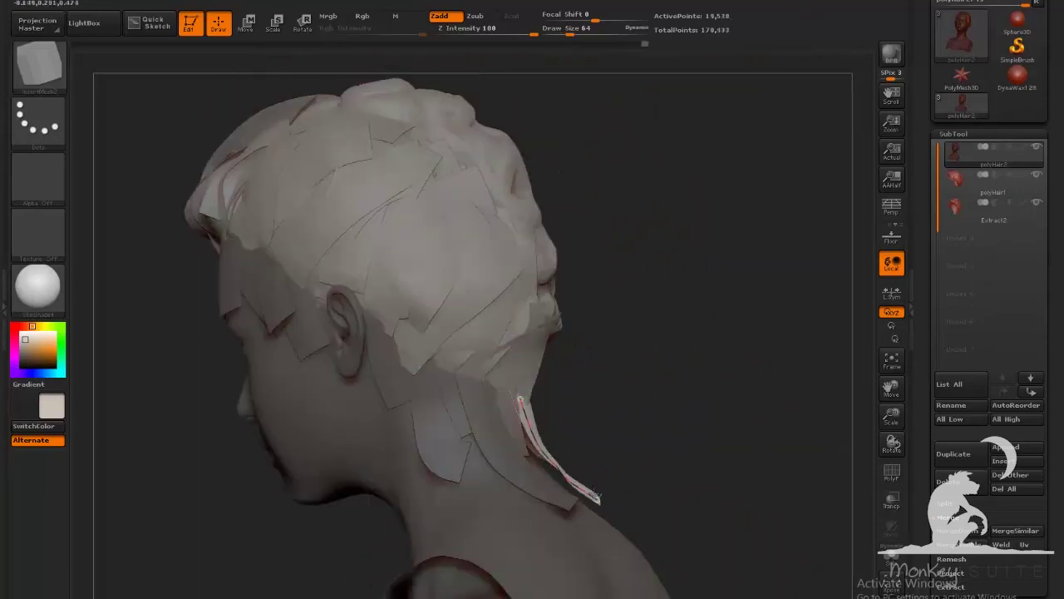
Step: Draw hair strips along the right side of the nape and up to the back of the right ear
{"action": "mouse_move", "coordinate": [798, 362]}
{"action": "left_mouse_down"}
{"action": "mouse_move", "coordinate": [737, 361]}
{"action": "mouse_move", "coordinate": [777, 361]}
{"action": "left_mouse_up"}
{"action": "left_click_drag", "start_coordinate": [416, 357], "coordinate": [320, 358]}
{"action": "left_click_drag", "start_coordinate": [720, 386], "coordinate": [705, 324]}
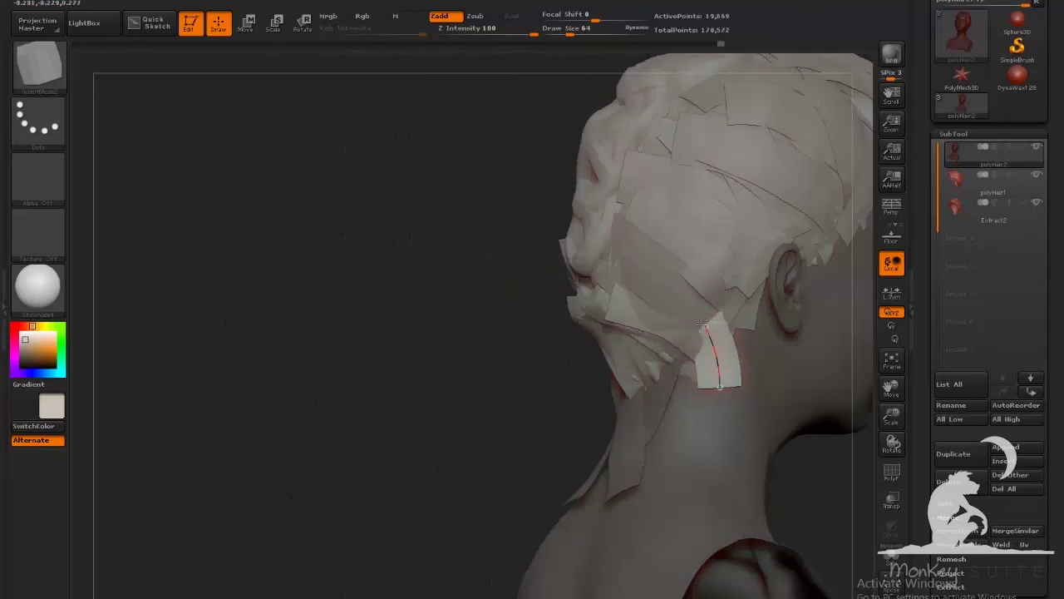
{"action": "left_click_drag", "start_coordinate": [416, 358], "coordinate": [498, 359]}
{"action": "left_click_drag", "start_coordinate": [697, 414], "coordinate": [686, 350]}
{"action": "left_click_drag", "start_coordinate": [415, 357], "coordinate": [316, 358]}
{"action": "left_click_drag", "start_coordinate": [592, 444], "coordinate": [577, 356]}
{"action": "left_click_drag", "start_coordinate": [316, 358], "coordinate": [391, 358]}
{"action": "left_click_drag", "start_coordinate": [569, 450], "coordinate": [570, 348]}
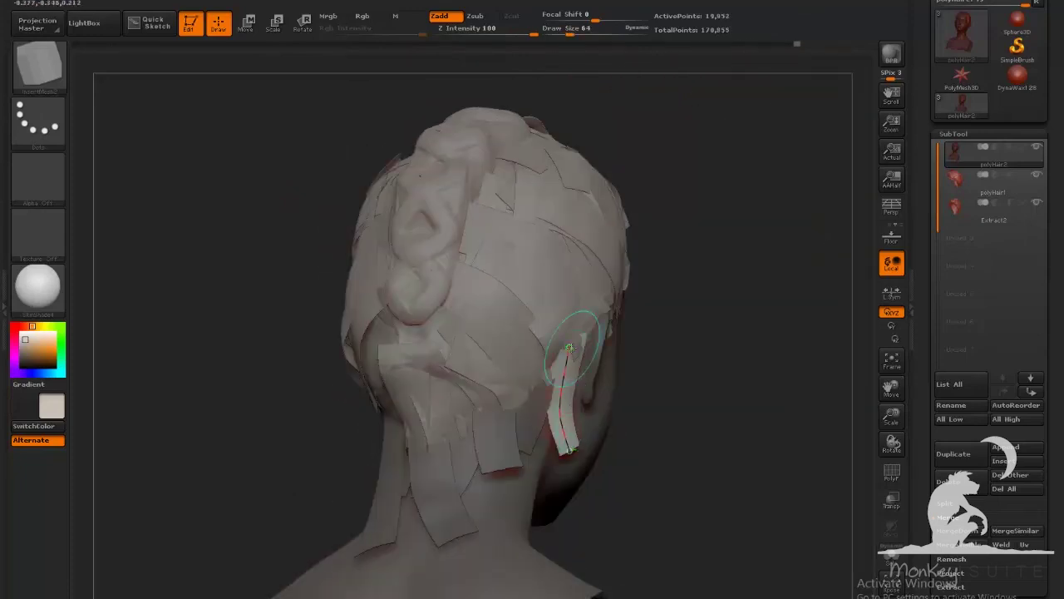
Step: Draw hair strips from behind the right ear around to the sideburn area in front of it
{"action": "left_click_drag", "start_coordinate": [732, 450], "coordinate": [719, 432]}
{"action": "left_click_drag", "start_coordinate": [534, 449], "coordinate": [568, 359]}
{"action": "left_click_drag", "start_coordinate": [790, 452], "coordinate": [666, 451]}
{"action": "left_click_drag", "start_coordinate": [545, 371], "coordinate": [539, 306]}
{"action": "left_click_drag", "start_coordinate": [790, 451], "coordinate": [748, 452]}
{"action": "mouse_move", "coordinate": [541, 375]}
{"action": "left_mouse_down"}
{"action": "mouse_move", "coordinate": [546, 307]}
{"action": "mouse_move", "coordinate": [558, 321]}
{"action": "mouse_move", "coordinate": [569, 292]}
{"action": "left_mouse_up"}
{"action": "left_click_drag", "start_coordinate": [732, 449], "coordinate": [781, 466]}
{"action": "left_click_drag", "start_coordinate": [444, 420], "coordinate": [436, 472]}
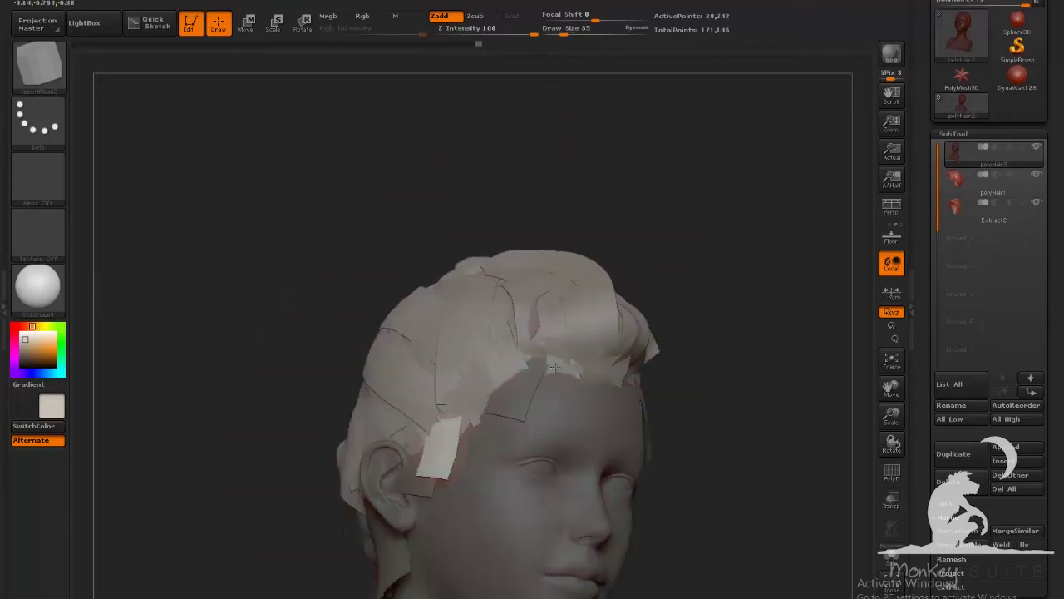
Step: Fill the right temple and the right edge of the forehead with overlapping hair strips
{"action": "left_click_drag", "start_coordinate": [723, 454], "coordinate": [798, 453]}
{"action": "left_click_drag", "start_coordinate": [568, 366], "coordinate": [541, 391]}
{"action": "mouse_move", "coordinate": [798, 453]}
{"action": "left_mouse_down"}
{"action": "mouse_move", "coordinate": [722, 463]}
{"action": "mouse_move", "coordinate": [790, 453]}
{"action": "left_mouse_up"}
{"action": "left_click_drag", "start_coordinate": [525, 359], "coordinate": [509, 457]}
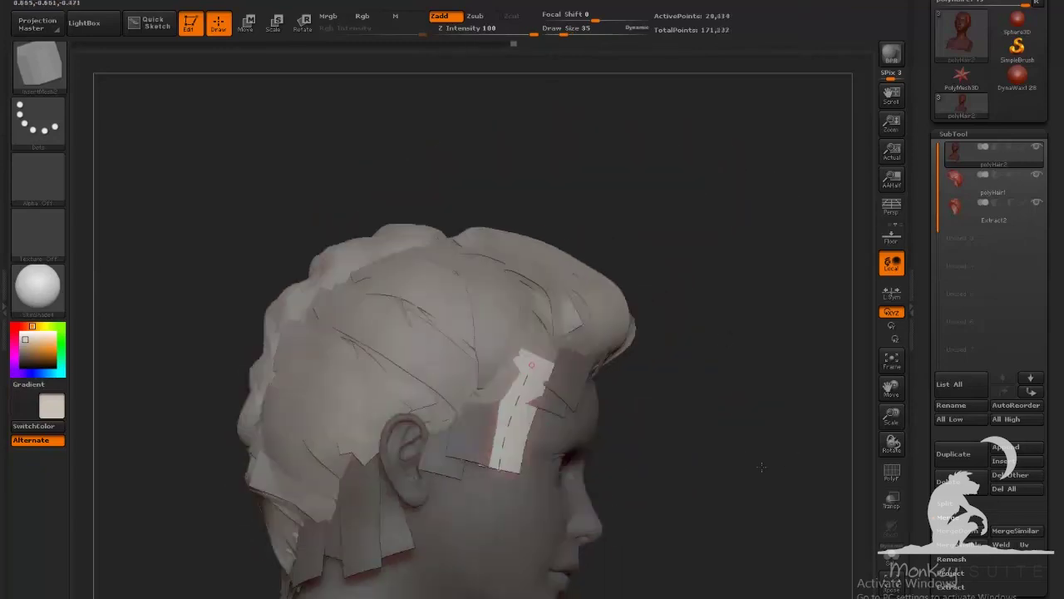
{"action": "left_click_drag", "start_coordinate": [732, 453], "coordinate": [790, 449]}
{"action": "left_click_drag", "start_coordinate": [529, 366], "coordinate": [530, 466]}
{"action": "left_click_drag", "start_coordinate": [799, 453], "coordinate": [698, 453]}
{"action": "left_click_drag", "start_coordinate": [541, 366], "coordinate": [517, 457]}
Step: Draw hair strips extending from the side hairlines across the left and right ears
{"action": "mouse_move", "coordinate": [798, 445]}
{"action": "left_mouse_down"}
{"action": "mouse_move", "coordinate": [706, 433]}
{"action": "mouse_move", "coordinate": [790, 441]}
{"action": "left_mouse_up"}
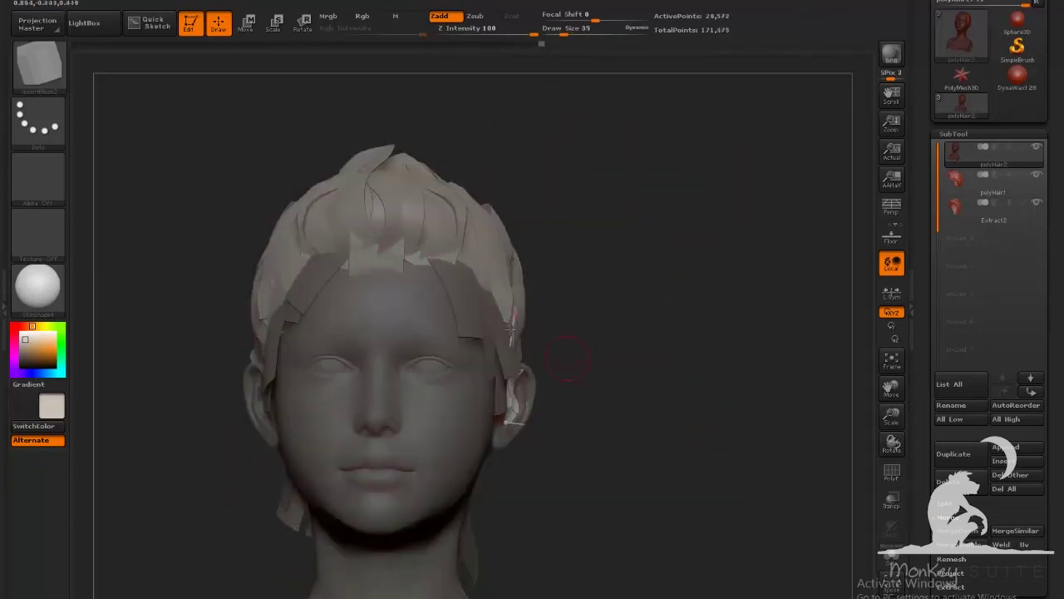
{"action": "left_click_drag", "start_coordinate": [532, 358], "coordinate": [514, 420]}
{"action": "mouse_move", "coordinate": [765, 449]}
{"action": "left_mouse_down"}
{"action": "mouse_move", "coordinate": [723, 432]}
{"action": "mouse_move", "coordinate": [707, 453]}
{"action": "mouse_move", "coordinate": [718, 486]}
{"action": "mouse_move", "coordinate": [352, 507]}
{"action": "mouse_move", "coordinate": [416, 499]}
{"action": "left_mouse_up"}
{"action": "mouse_move", "coordinate": [541, 351]}
{"action": "left_mouse_down"}
{"action": "mouse_move", "coordinate": [529, 457]}
{"action": "mouse_move", "coordinate": [629, 428]}
{"action": "mouse_move", "coordinate": [505, 508]}
{"action": "mouse_move", "coordinate": [511, 463]}
{"action": "mouse_move", "coordinate": [715, 449]}
{"action": "left_mouse_up"}
{"action": "left_click_drag", "start_coordinate": [473, 406], "coordinate": [403, 523]}
Step: Draw curved hair strips over the hair above the right forehead and the front hairline
{"action": "left_click_drag", "start_coordinate": [715, 350], "coordinate": [770, 247]}
{"action": "left_click_drag", "start_coordinate": [502, 267], "coordinate": [575, 338]}
{"action": "left_click_drag", "start_coordinate": [732, 366], "coordinate": [640, 383]}
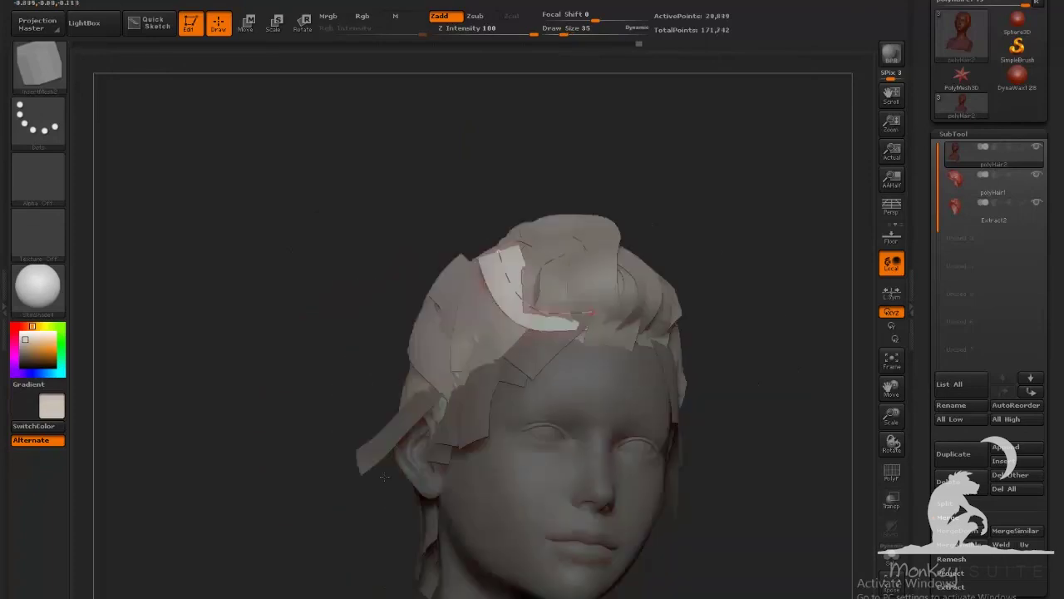
{"action": "left_click_drag", "start_coordinate": [553, 226], "coordinate": [595, 316]}
{"action": "left_click_drag", "start_coordinate": [748, 377], "coordinate": [582, 366]}
{"action": "left_click_drag", "start_coordinate": [682, 449], "coordinate": [748, 377]}
{"action": "left_click_drag", "start_coordinate": [488, 352], "coordinate": [535, 324]}
{"action": "left_click_drag", "start_coordinate": [715, 382], "coordinate": [582, 382]}
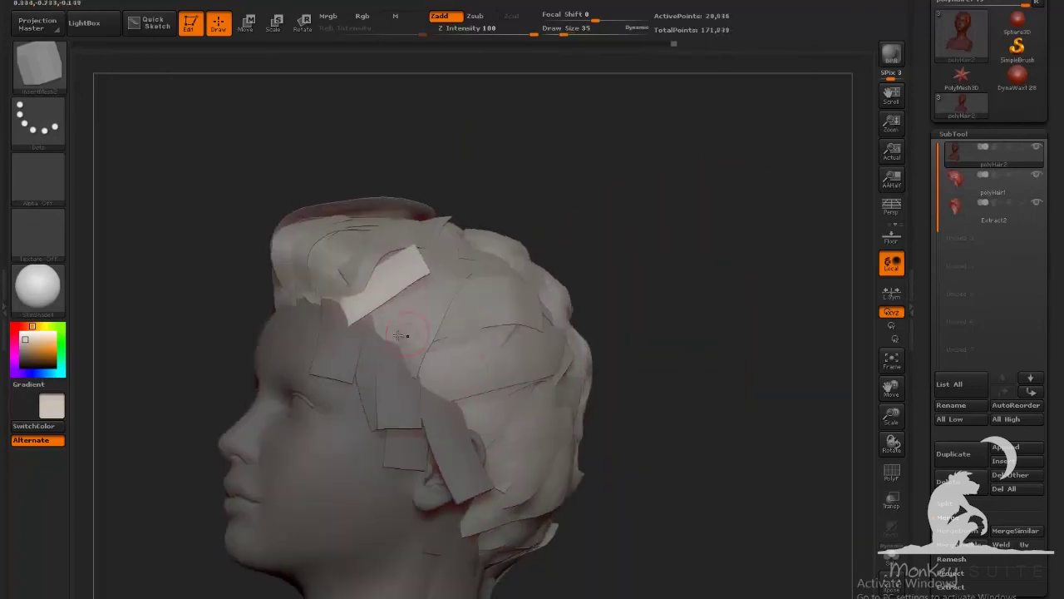
Step: Draw hair strips running back over the hair from the left temple hairline
{"action": "left_click_drag", "start_coordinate": [632, 416], "coordinate": [715, 432]}
{"action": "left_click_drag", "start_coordinate": [392, 344], "coordinate": [506, 349]}
{"action": "left_click_drag", "start_coordinate": [715, 416], "coordinate": [566, 399]}
{"action": "left_click_drag", "start_coordinate": [454, 332], "coordinate": [485, 345]}
{"action": "left_click_drag", "start_coordinate": [715, 400], "coordinate": [603, 419]}
{"action": "left_click_drag", "start_coordinate": [699, 418], "coordinate": [773, 399]}
{"action": "left_click_drag", "start_coordinate": [368, 381], "coordinate": [463, 316]}
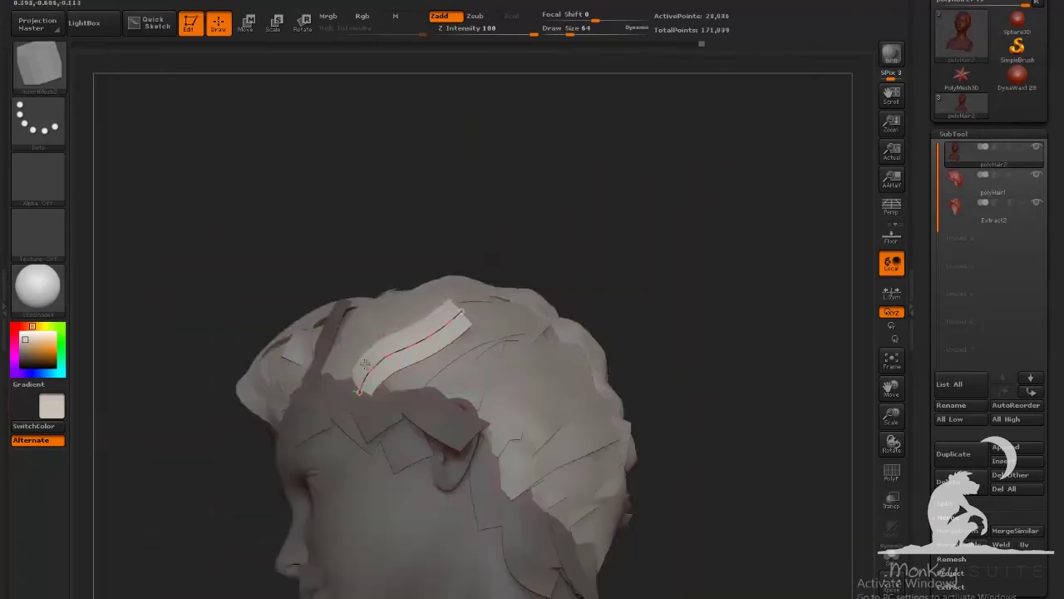
{"action": "left_click_drag", "start_coordinate": [715, 399], "coordinate": [690, 386]}
Step: Isolate the new strips in polyHair2 by hiding the other subtools and the head polygroup, with PolyFrame display on
{"action": "left_click", "coordinate": [1036, 146]}
{"action": "key", "text": "shift+f"}
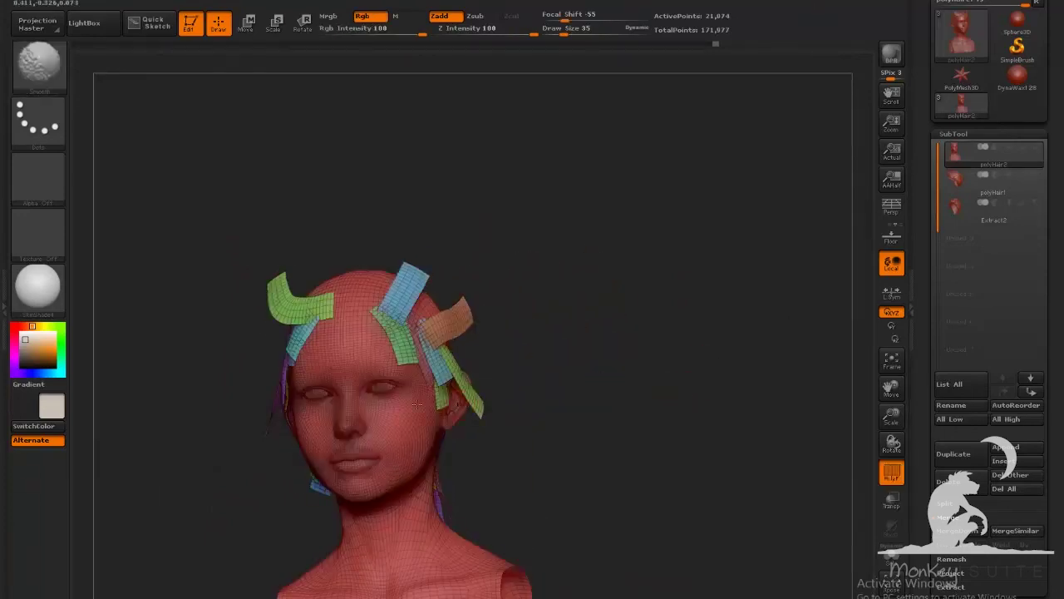
{"action": "left_click", "coordinate": [374, 361], "text": "ctrl+shift"}
{"action": "left_click_drag", "start_coordinate": [636, 399], "coordinate": [678, 416], "text": "ctrl+shift"}
{"action": "left_click_drag", "start_coordinate": [1062, 283], "coordinate": [1062, 273]}
{"action": "scroll", "coordinate": [1062, 275], "scroll_direction": "down", "scroll_amount": 5}
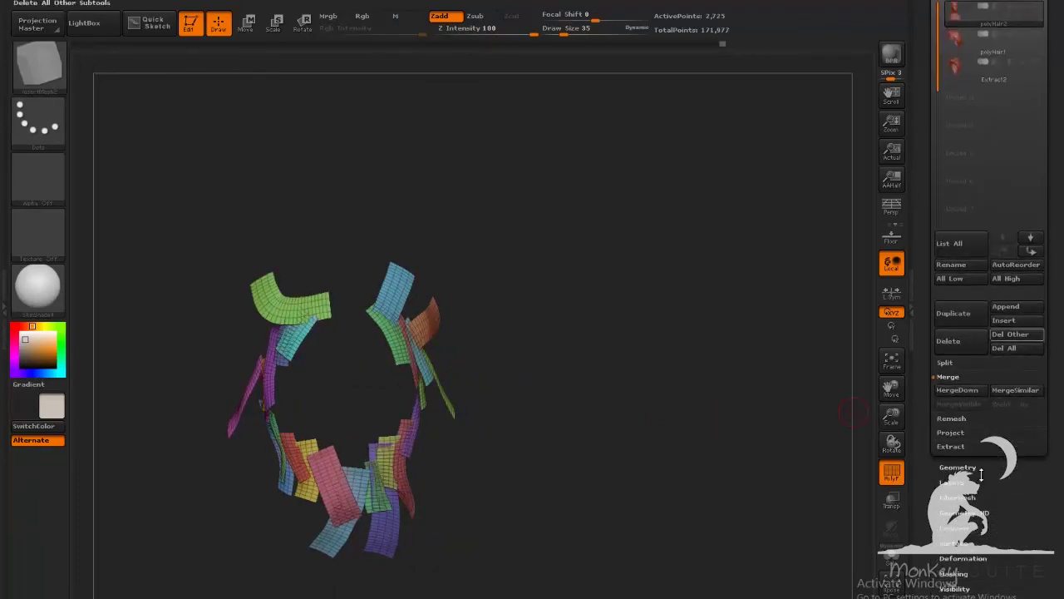
Step: Group all the visible hair strips into a single polygroup and unhide the head portion of polyHair2
{"action": "scroll", "coordinate": [1027, 454], "scroll_direction": "down", "scroll_amount": 5}
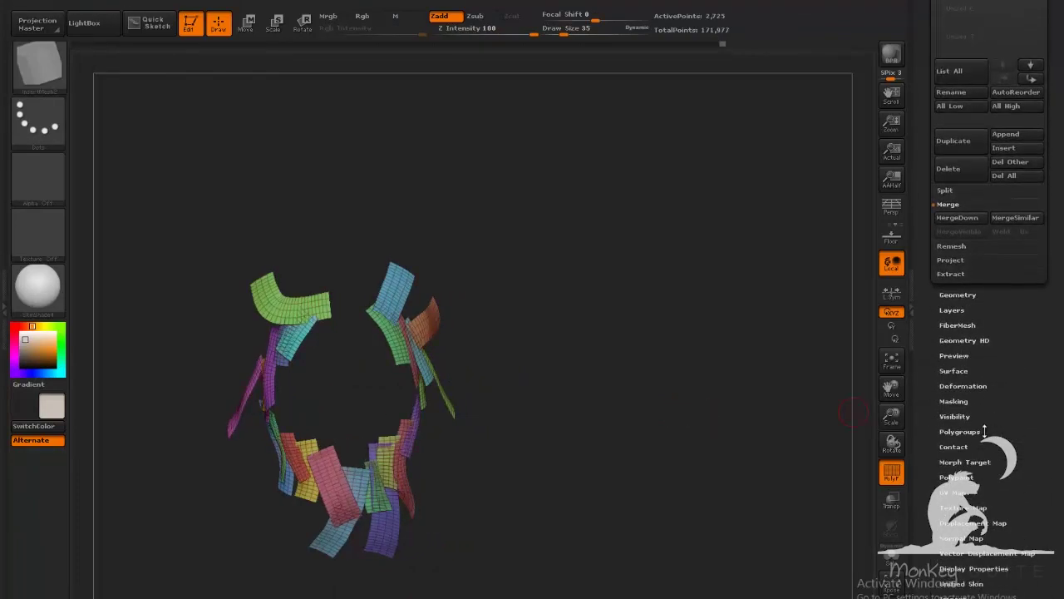
{"action": "left_click", "coordinate": [985, 430]}
{"action": "scroll", "coordinate": [974, 351], "scroll_direction": "up", "scroll_amount": 5}
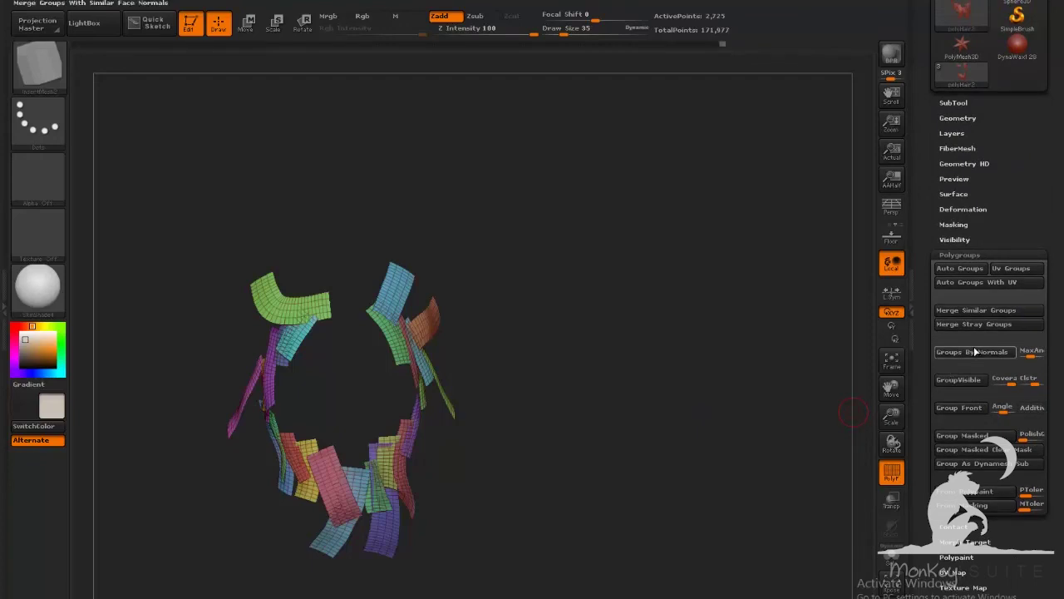
{"action": "left_click", "coordinate": [976, 352]}
{"action": "left_click", "coordinate": [625, 406], "text": "ctrl+shift"}
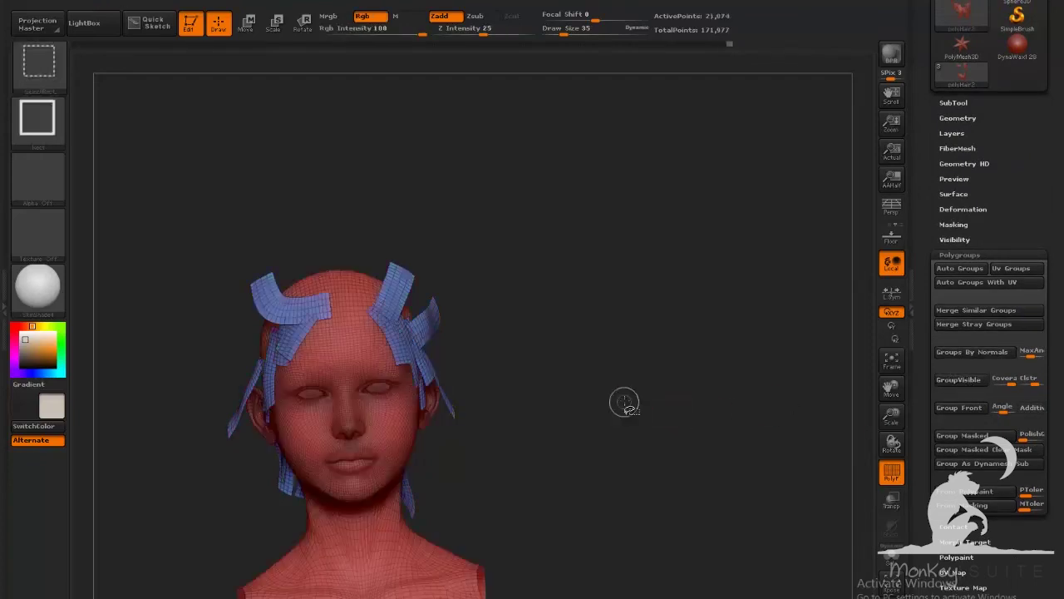
Step: Split polyHair2 by polygroups with Groups Split so the head and the hair strips are separate subtools
{"action": "scroll", "coordinate": [1001, 274], "scroll_direction": "up", "scroll_amount": 3}
{"action": "left_click", "coordinate": [965, 227]}
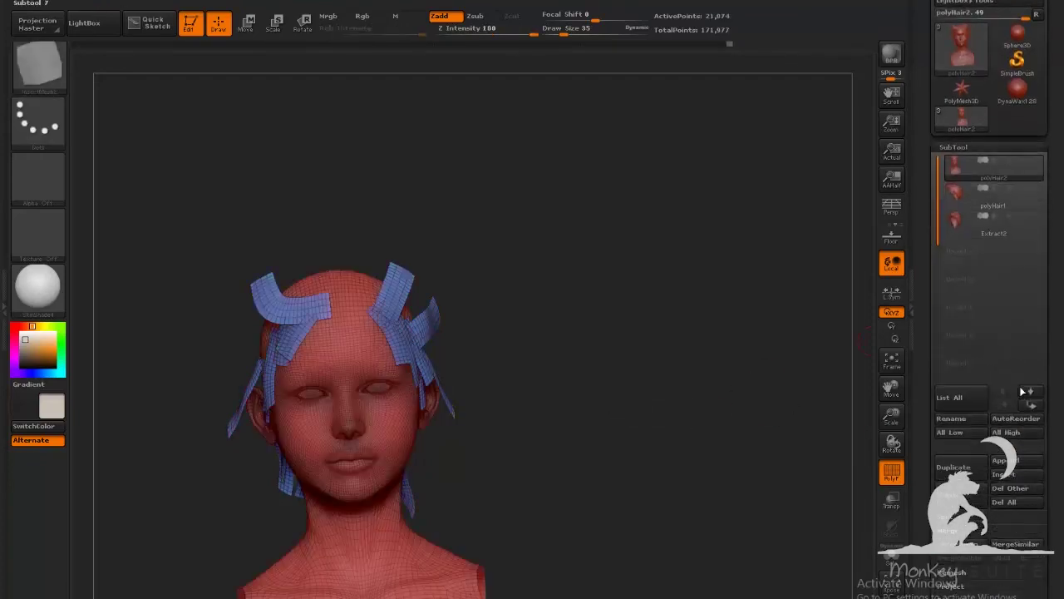
{"action": "left_click", "coordinate": [1002, 517]}
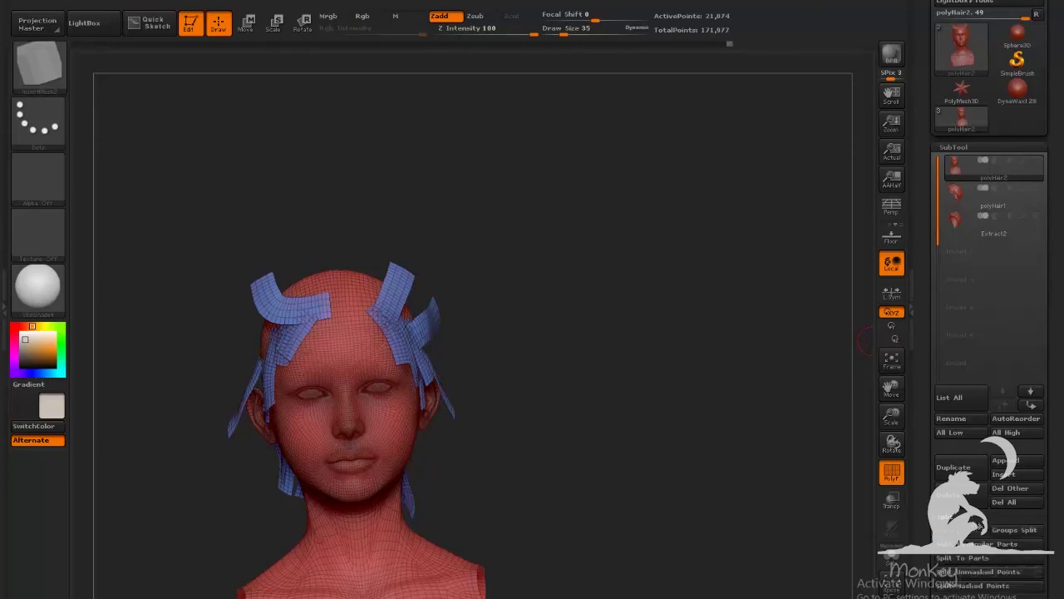
{"action": "left_click", "coordinate": [1016, 529]}
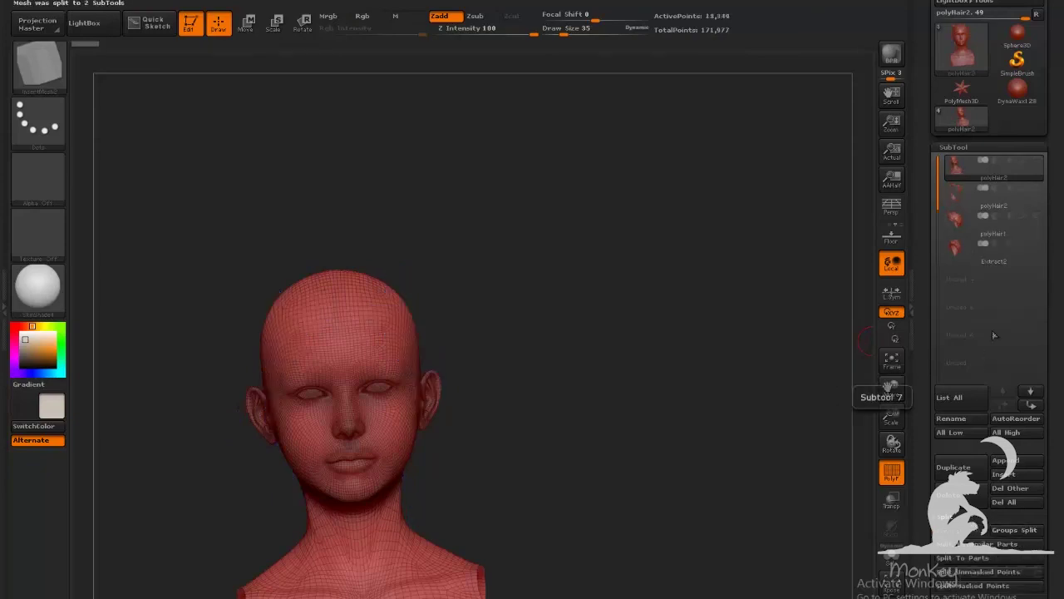
Step: Merge the separated hair strips subtool down into polyHair1
{"action": "left_click", "coordinate": [957, 214]}
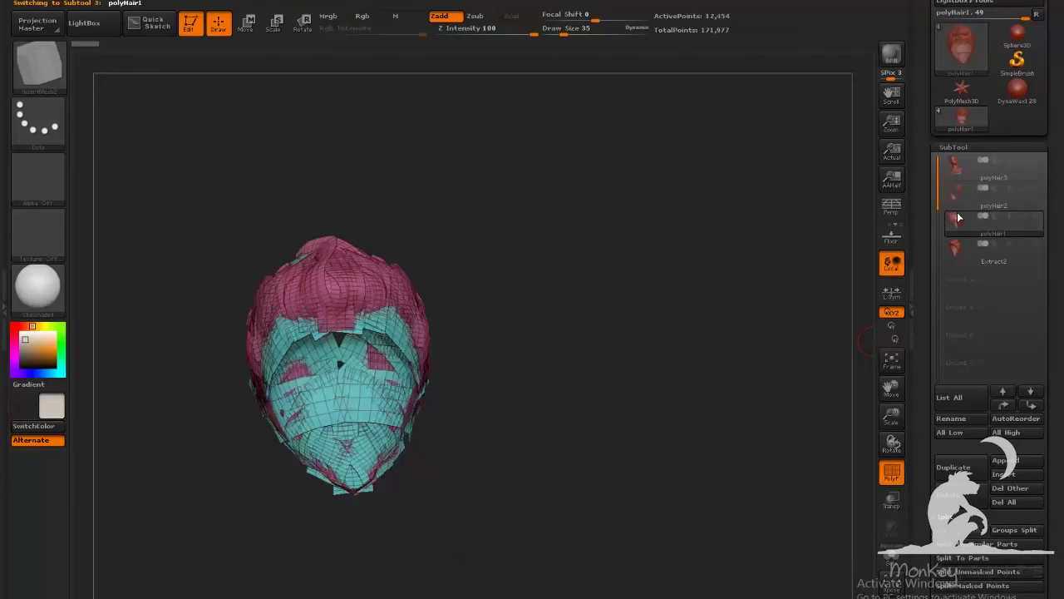
{"action": "left_click", "coordinate": [957, 200]}
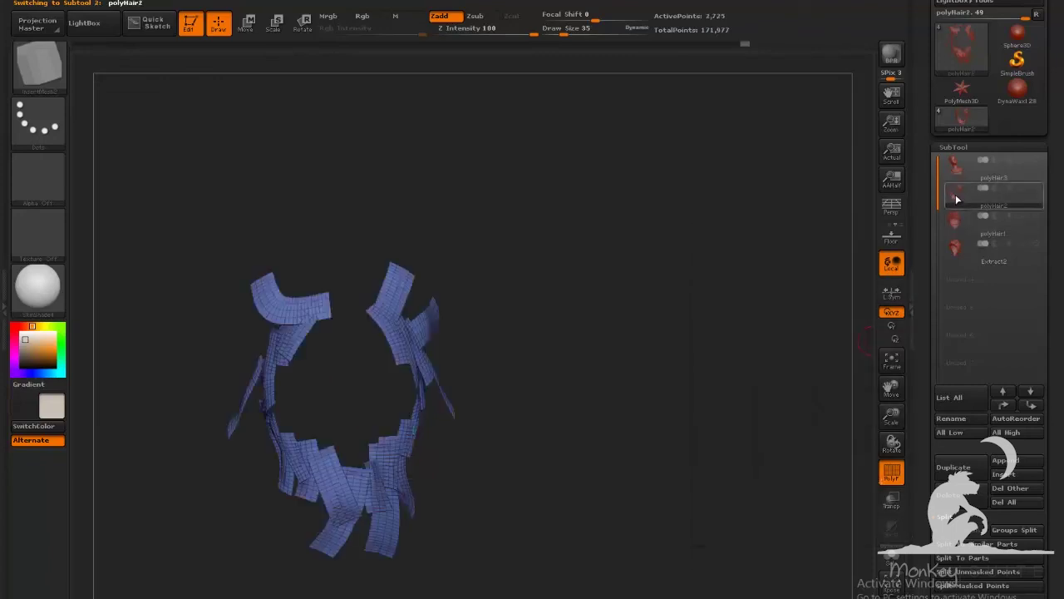
{"action": "left_click", "coordinate": [981, 522]}
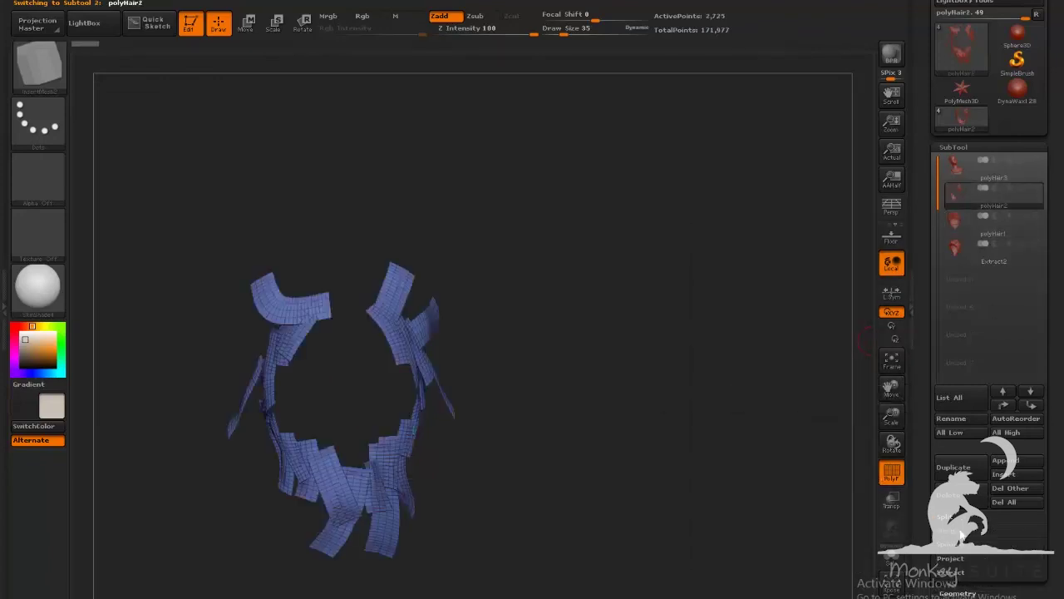
{"action": "left_click", "coordinate": [960, 532]}
{"action": "left_click", "coordinate": [974, 550]}
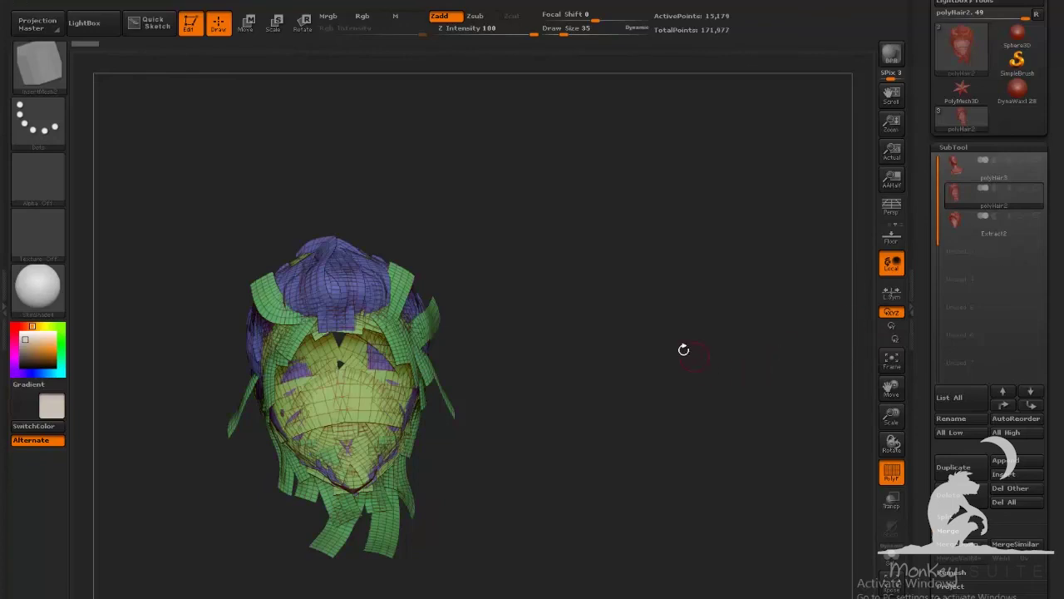
Step: Examine the merged hair strips on the head from the front, both sides and the back, with Extract2 hidden
{"action": "mouse_move", "coordinate": [684, 350]}
{"action": "left_mouse_down"}
{"action": "mouse_move", "coordinate": [770, 346]}
{"action": "mouse_move", "coordinate": [700, 342]}
{"action": "left_mouse_up"}
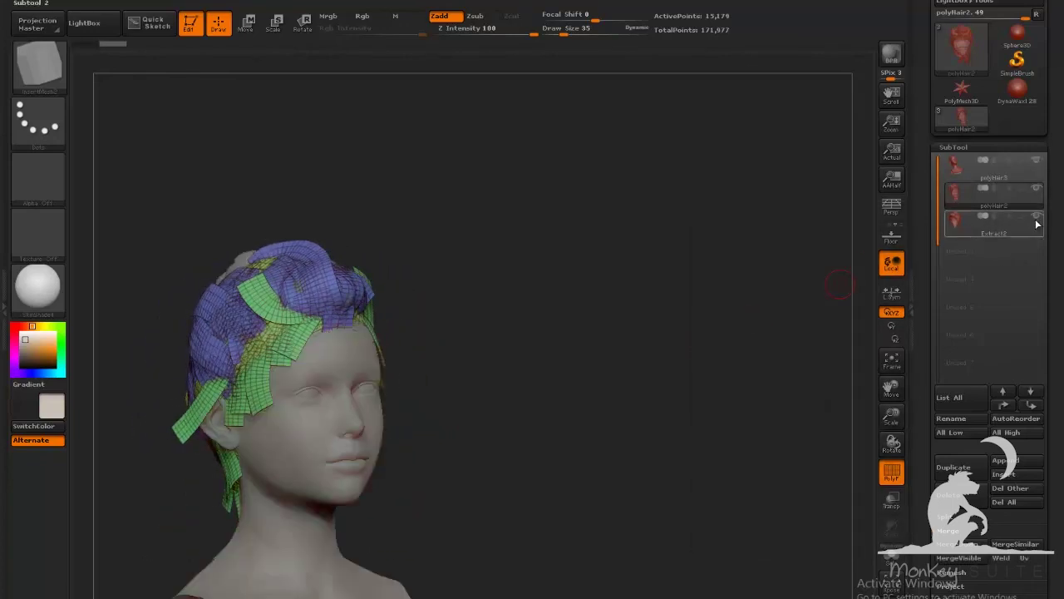
{"action": "left_click_drag", "start_coordinate": [555, 334], "coordinate": [720, 390]}
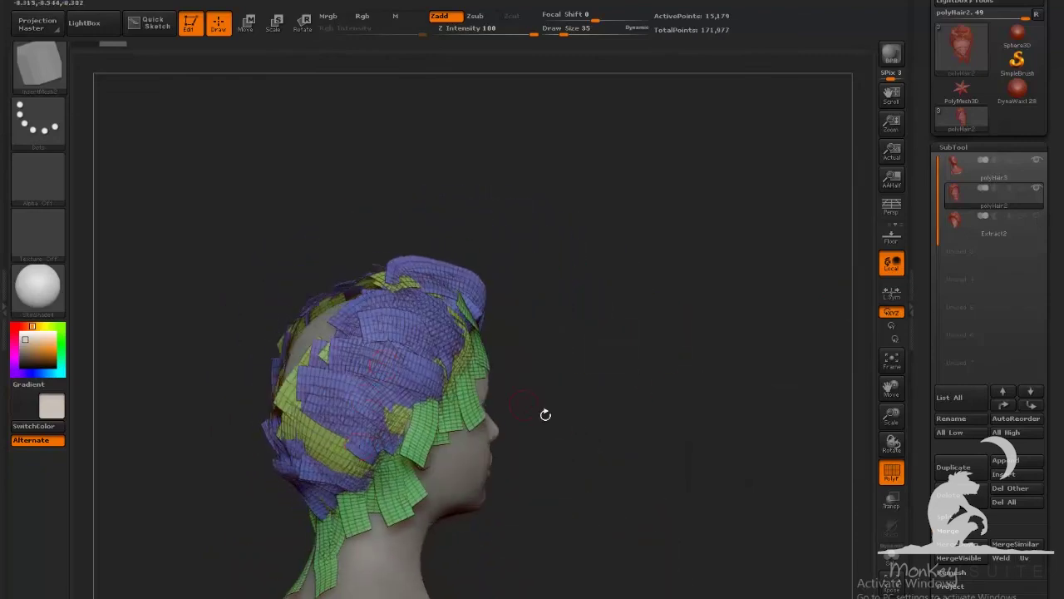
{"action": "left_click_drag", "start_coordinate": [546, 414], "coordinate": [543, 422]}
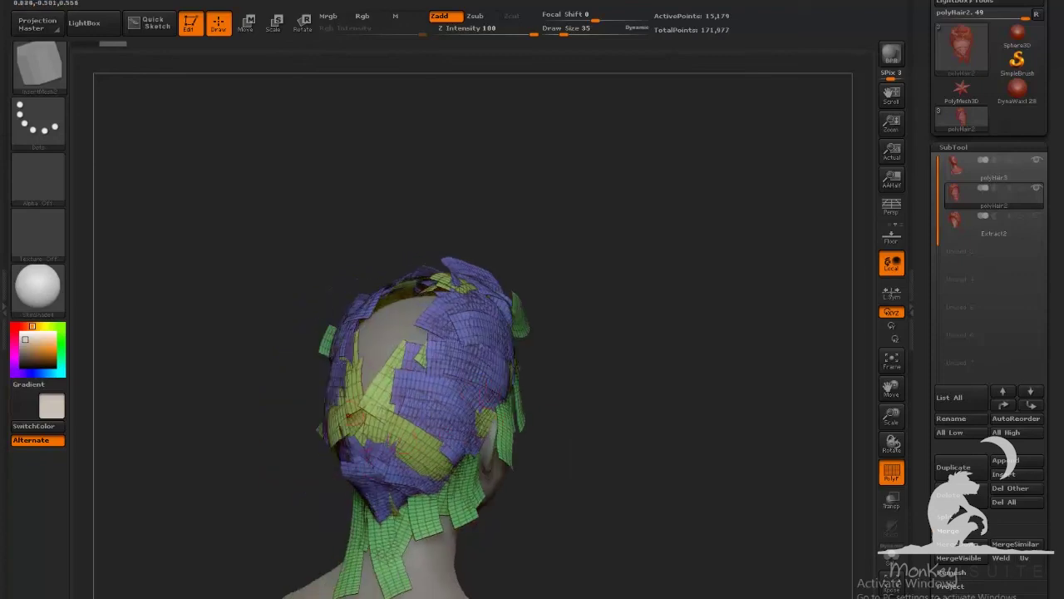
{"action": "left_click_drag", "start_coordinate": [637, 409], "coordinate": [746, 433]}
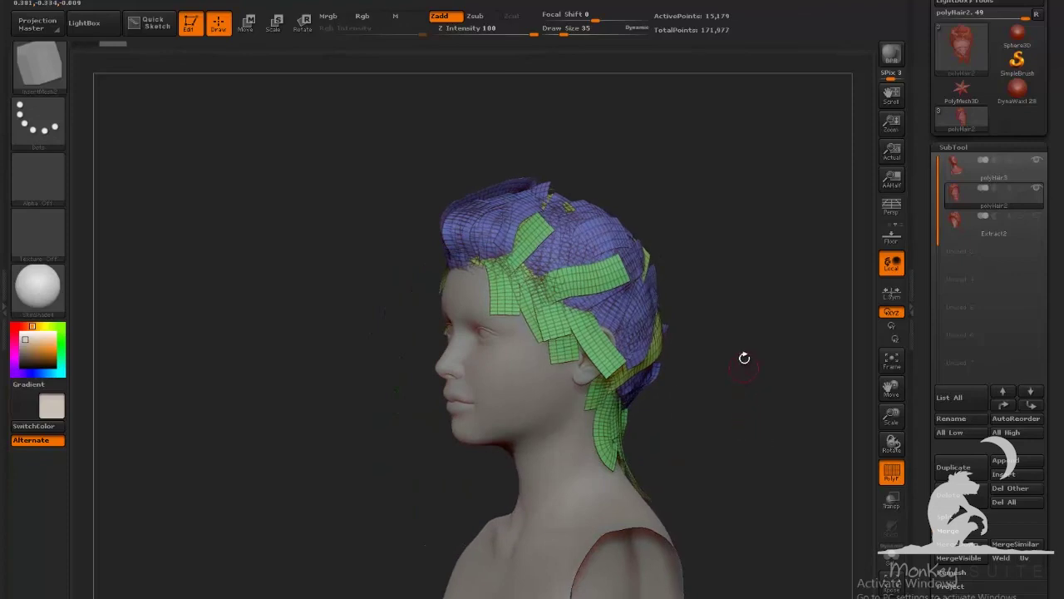
{"action": "left_click_drag", "start_coordinate": [743, 357], "coordinate": [715, 391]}
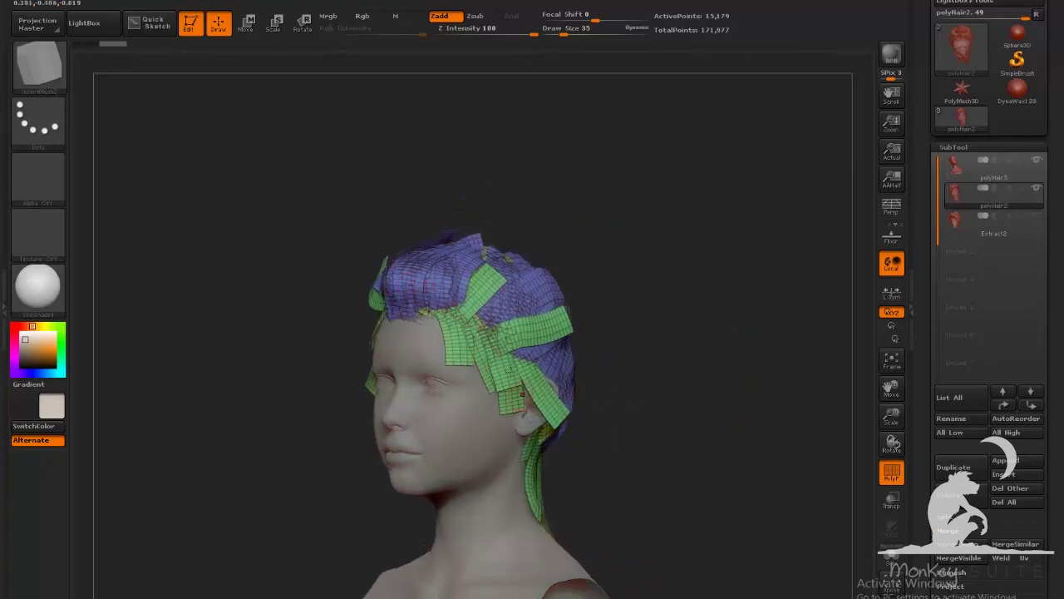
{"action": "left_click_drag", "start_coordinate": [647, 439], "coordinate": [698, 428]}
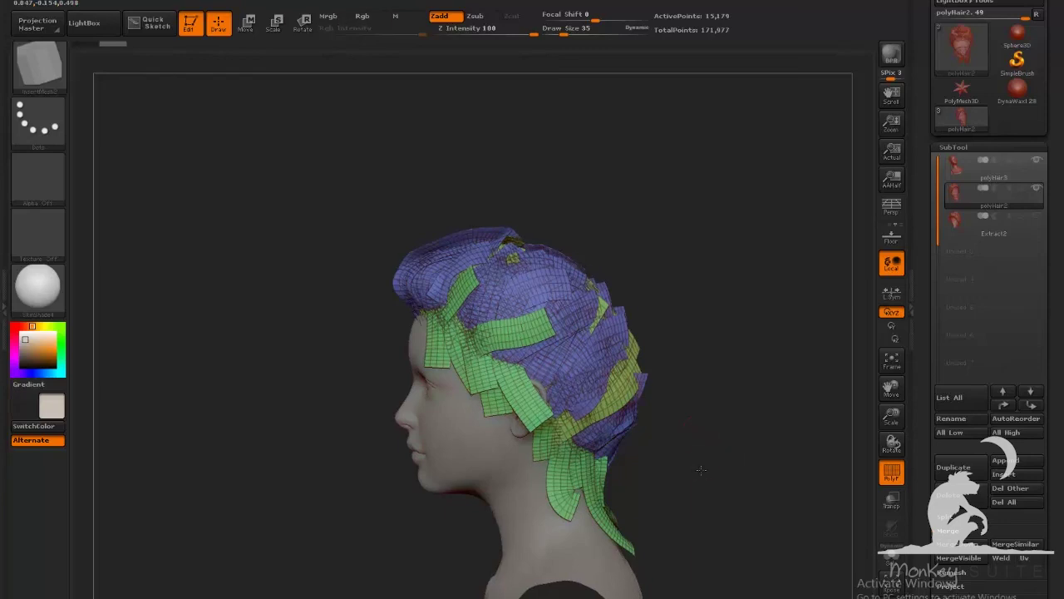
{"action": "left_click_drag", "start_coordinate": [697, 428], "coordinate": [692, 466]}
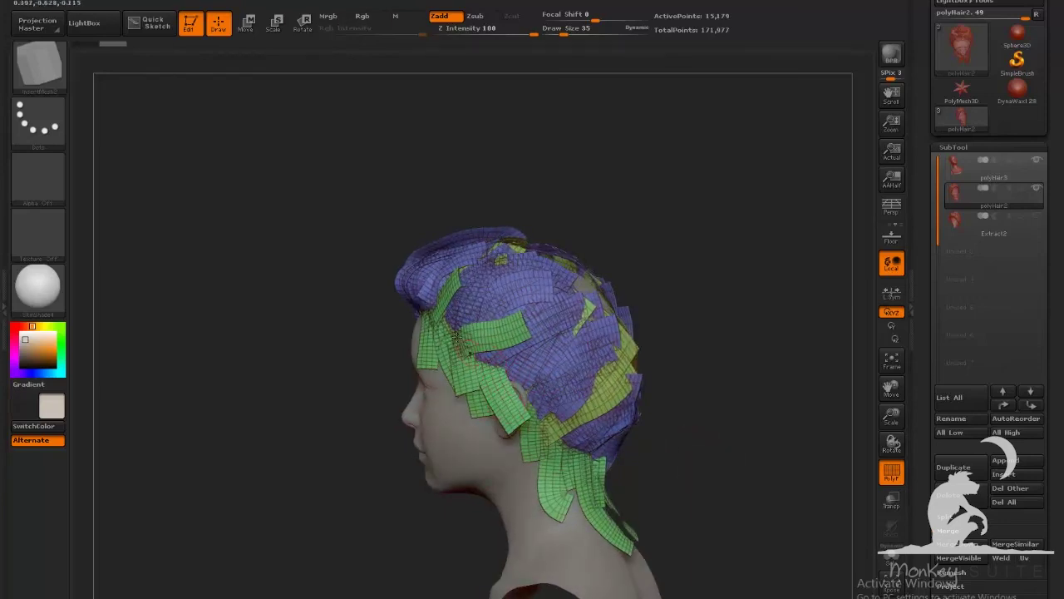
{"action": "mouse_move", "coordinate": [707, 422]}
{"action": "left_mouse_down"}
{"action": "mouse_move", "coordinate": [712, 430]}
{"action": "mouse_move", "coordinate": [646, 430]}
{"action": "mouse_move", "coordinate": [589, 419]}
{"action": "mouse_move", "coordinate": [682, 388]}
{"action": "mouse_move", "coordinate": [639, 398]}
{"action": "mouse_move", "coordinate": [790, 430]}
{"action": "left_mouse_up"}
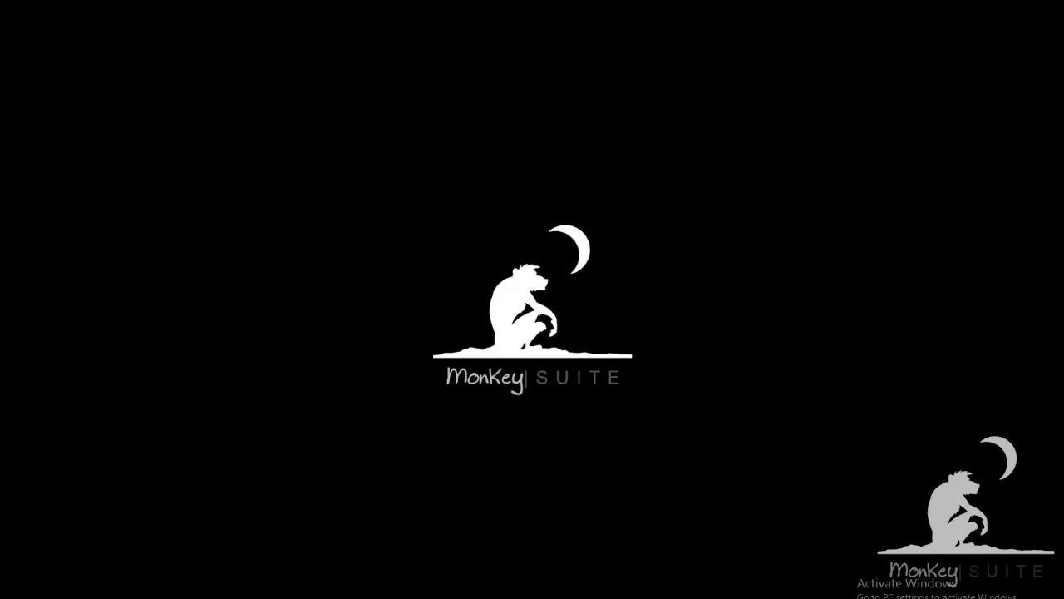